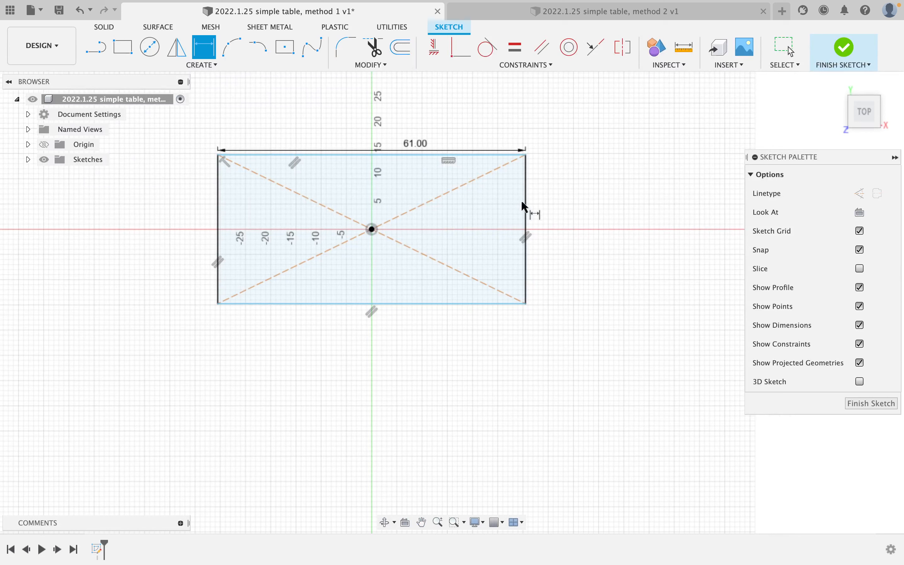
Dimension the tabletop rectangle's right edge to 27, giving a 61 × 27 outline.
{"action": "left_click", "coordinate": [525, 204]}
{"action": "left_click", "coordinate": [596, 206]}
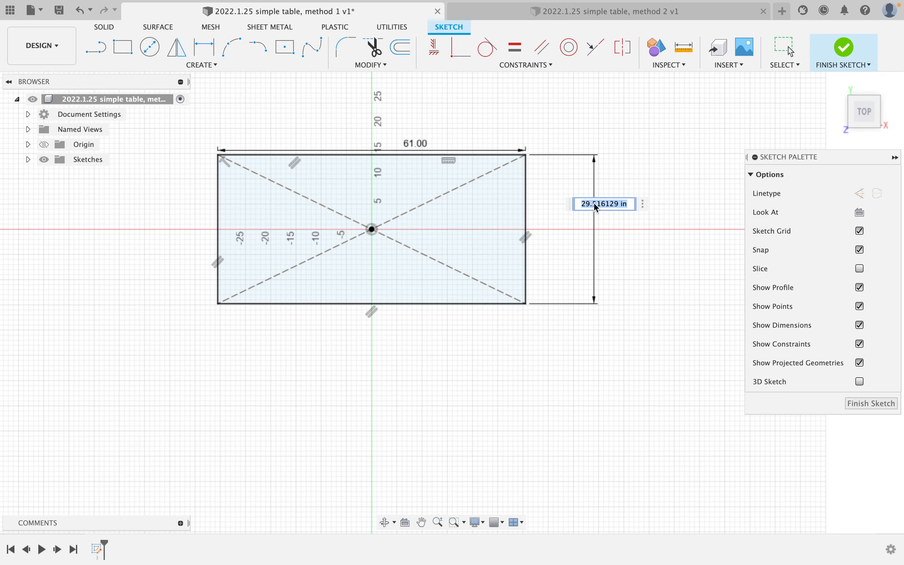
{"action": "type", "text": "27"}
{"action": "key", "text": "Return"}
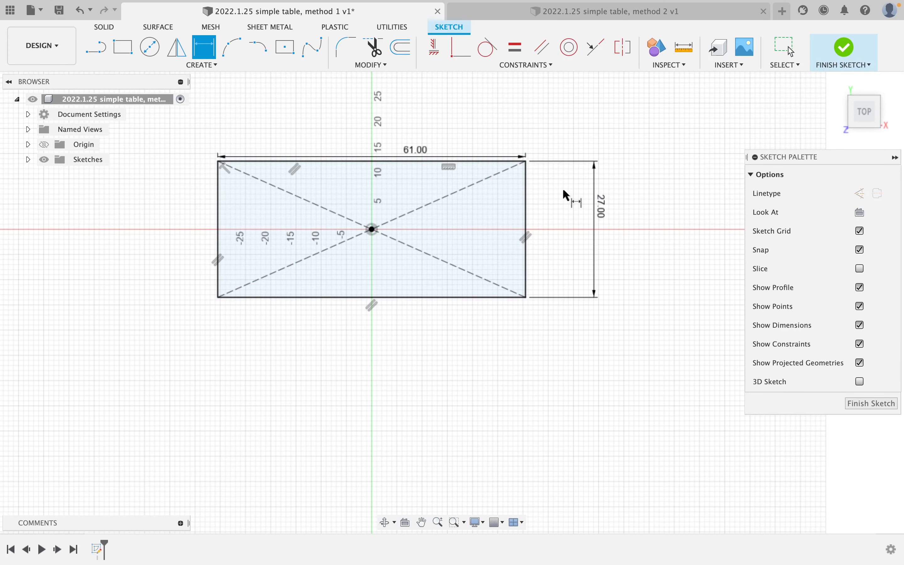
{"action": "mouse_move", "coordinate": [546, 191]}
{"action": "middle_mouse_down"}
{"action": "mouse_move", "coordinate": [587, 226]}
{"action": "mouse_move", "coordinate": [581, 258]}
{"action": "middle_mouse_up"}
{"action": "scroll", "coordinate": [587, 226], "scroll_direction": "up", "scroll_amount": 3}
{"action": "key", "text": "d"}
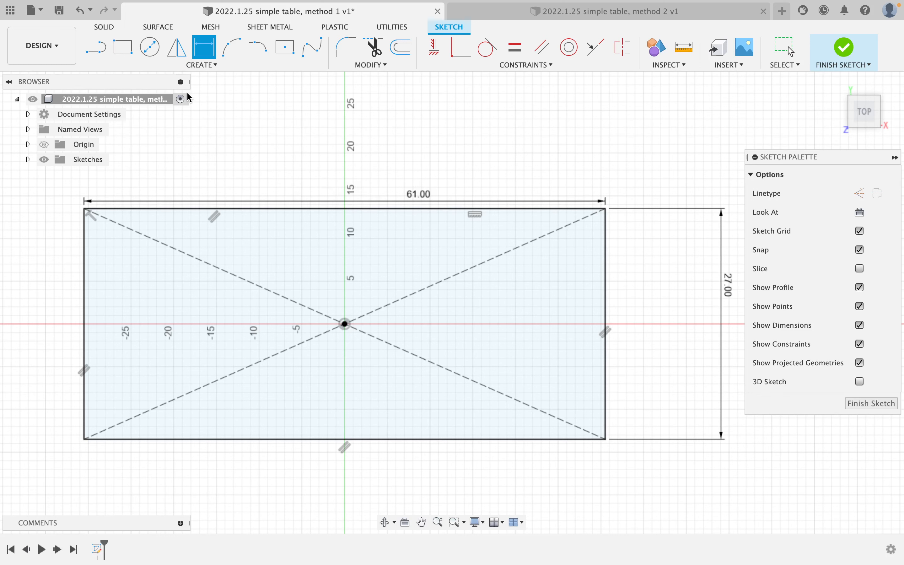
Draw a small leg rectangle near the top-left corner and constrain its right and top edges vertical/horizontal.
{"action": "left_click", "coordinate": [127, 56]}
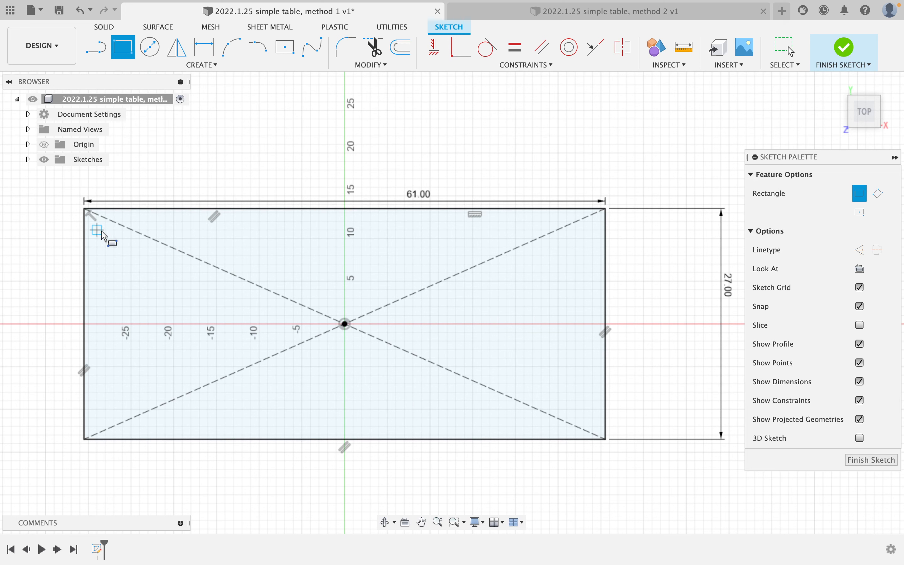
{"action": "left_click", "coordinate": [114, 238]}
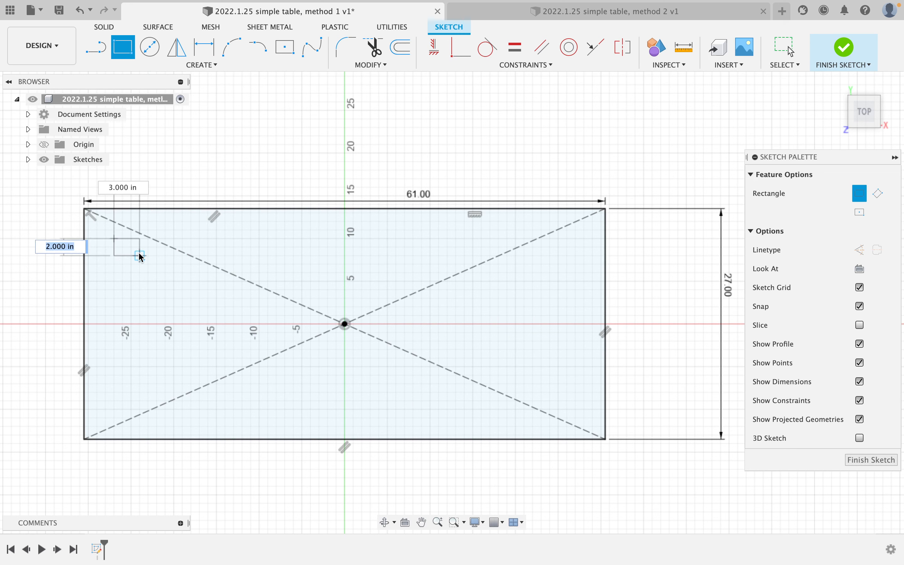
{"action": "left_click", "coordinate": [140, 264]}
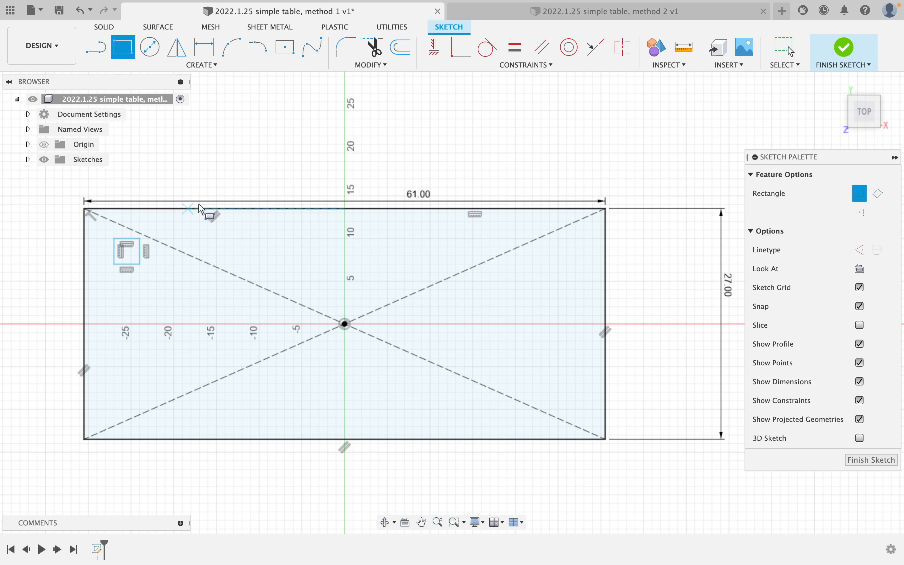
{"action": "left_click", "coordinate": [514, 47]}
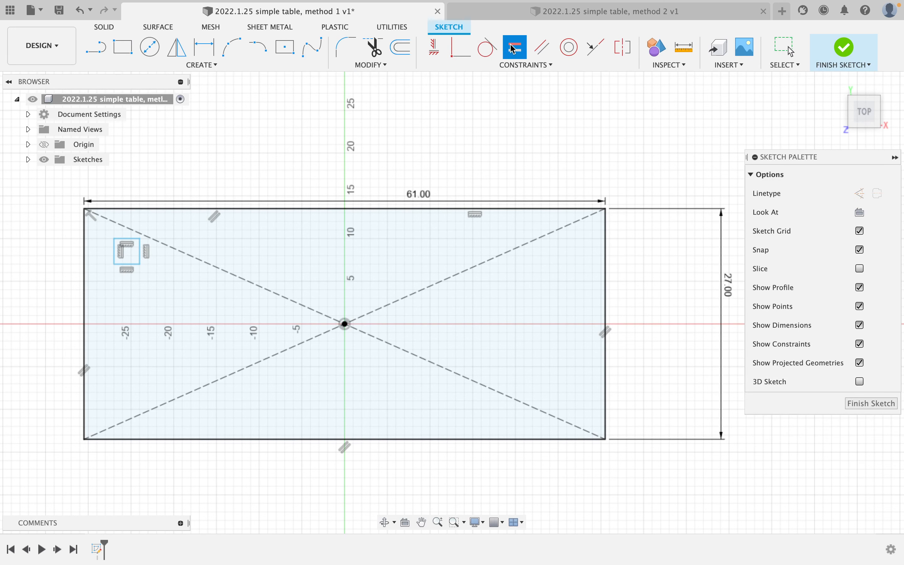
{"action": "left_click", "coordinate": [139, 257]}
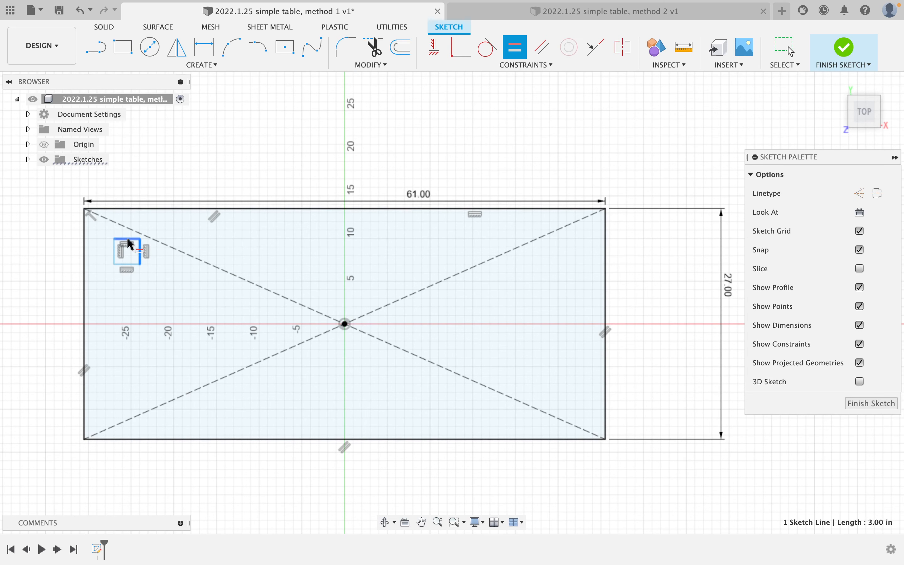
{"action": "left_click", "coordinate": [130, 242]}
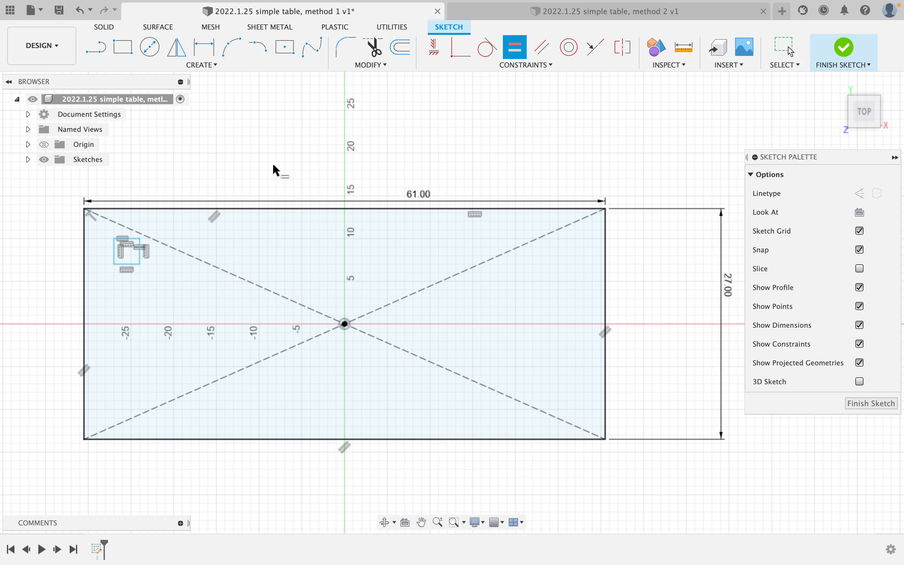
Dimension the leg rectangle's top edge to 1 11/16.
{"action": "left_click", "coordinate": [205, 48]}
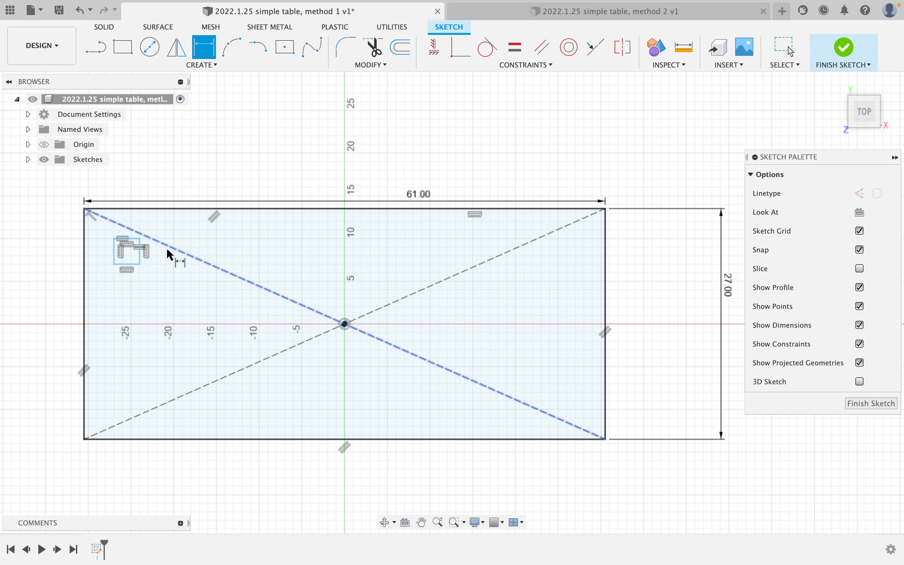
{"action": "left_click", "coordinate": [130, 244]}
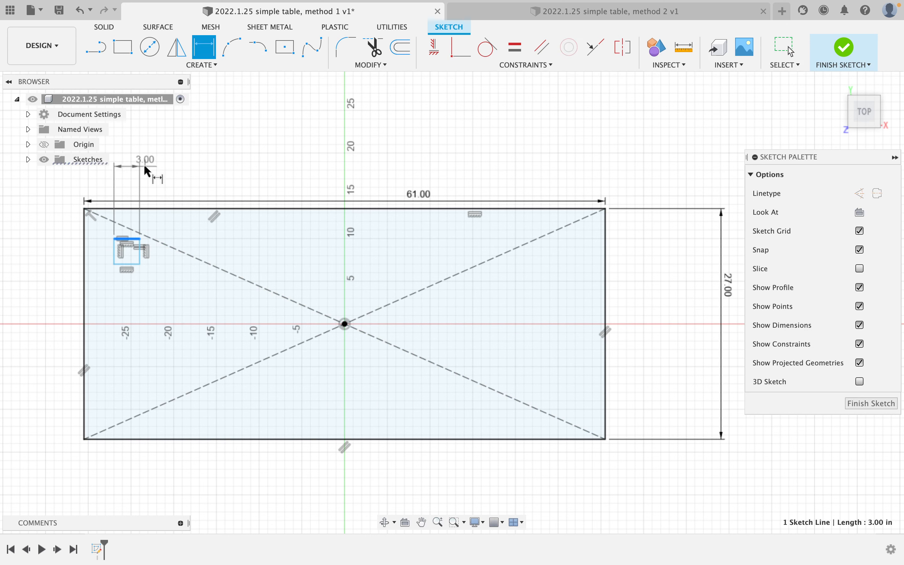
{"action": "left_click", "coordinate": [147, 170]}
{"action": "type", "text": "1 11/1"}
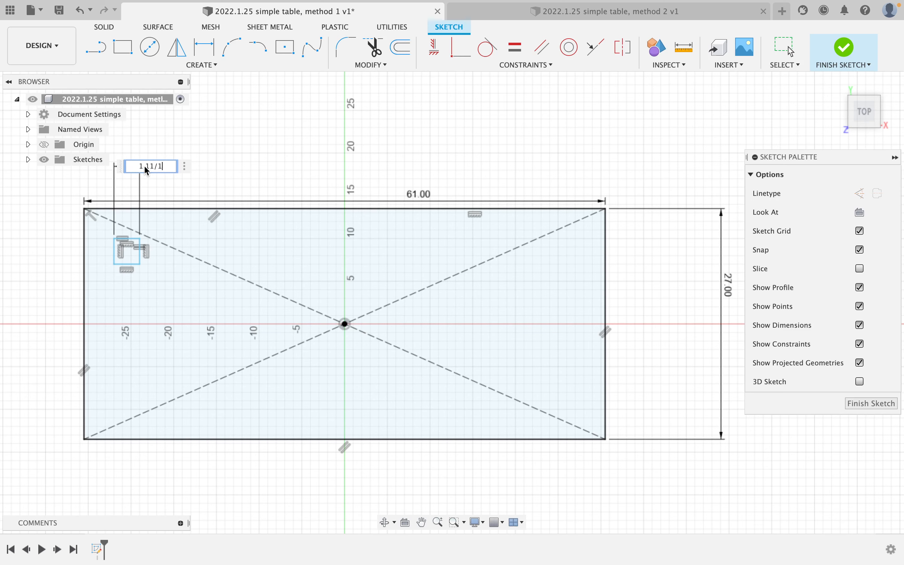
{"action": "type", "text": "6"}
{"action": "key", "text": "Return"}
{"action": "scroll", "coordinate": [106, 251], "scroll_direction": "up", "scroll_amount": 3}
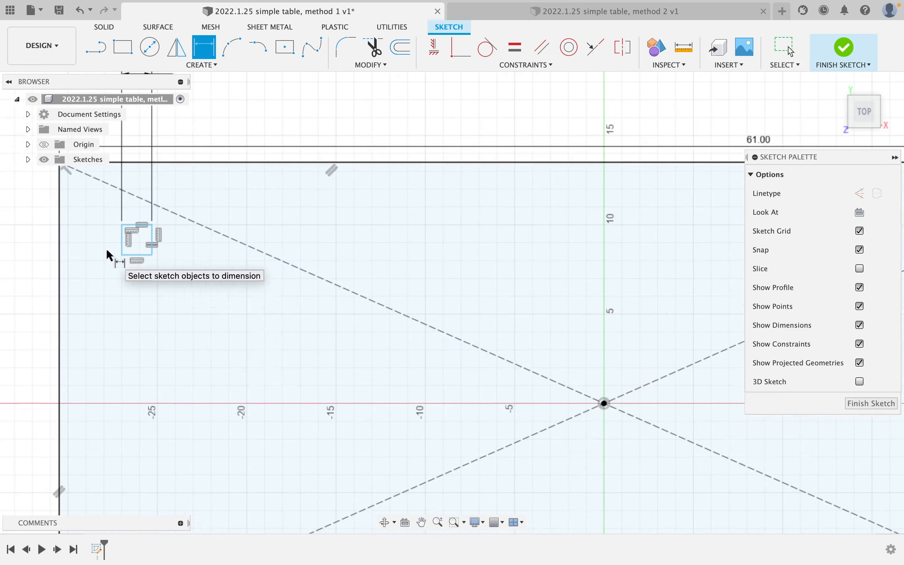
Offset the leg rectangle 2 from the tabletop's left edge and 2 from its top edge.
{"action": "left_click", "coordinate": [121, 240]}
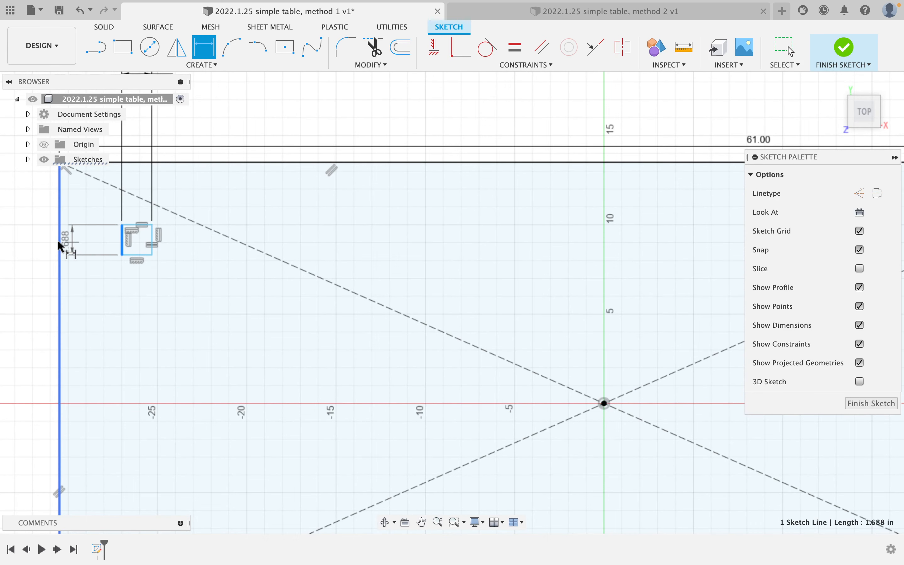
{"action": "left_click", "coordinate": [56, 239]}
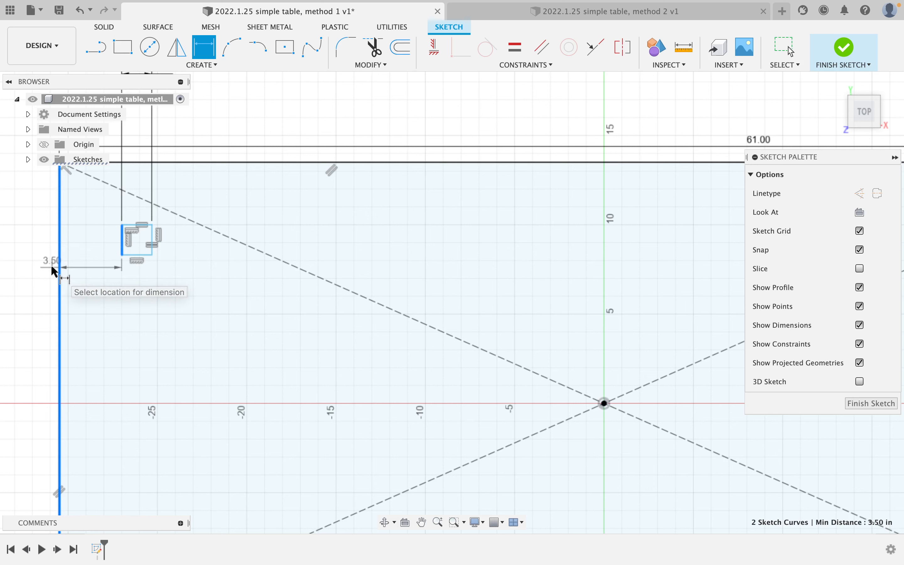
{"action": "left_click", "coordinate": [39, 262]}
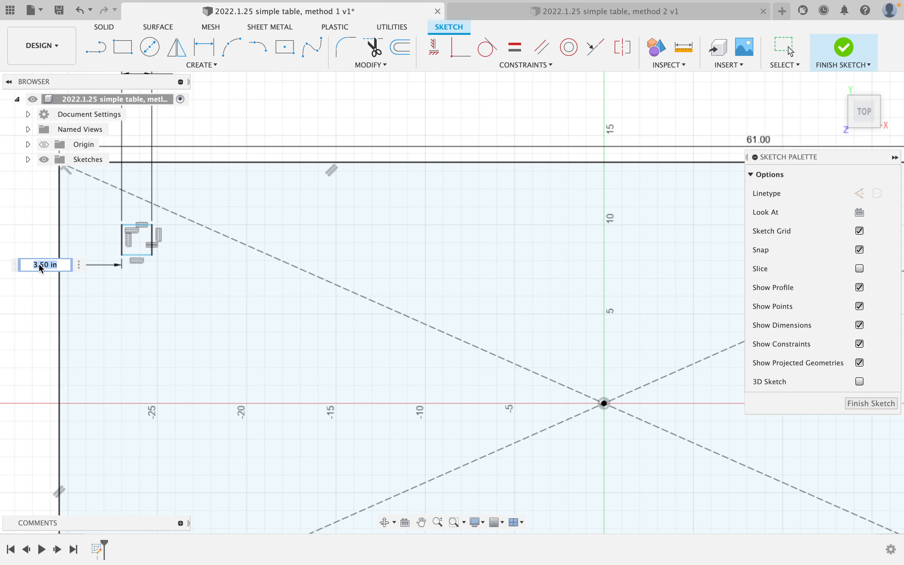
{"action": "type", "text": "2"}
{"action": "key", "text": "Return"}
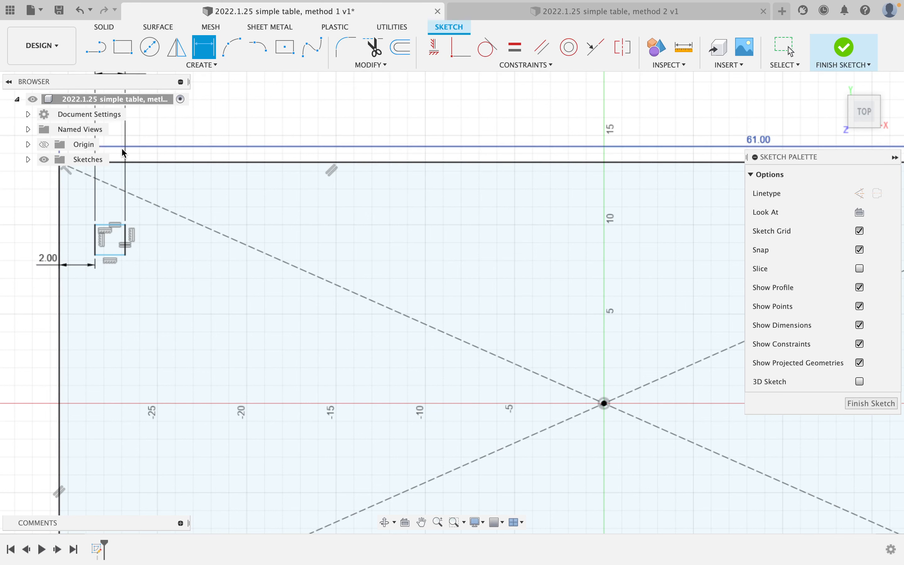
{"action": "left_click", "coordinate": [116, 224]}
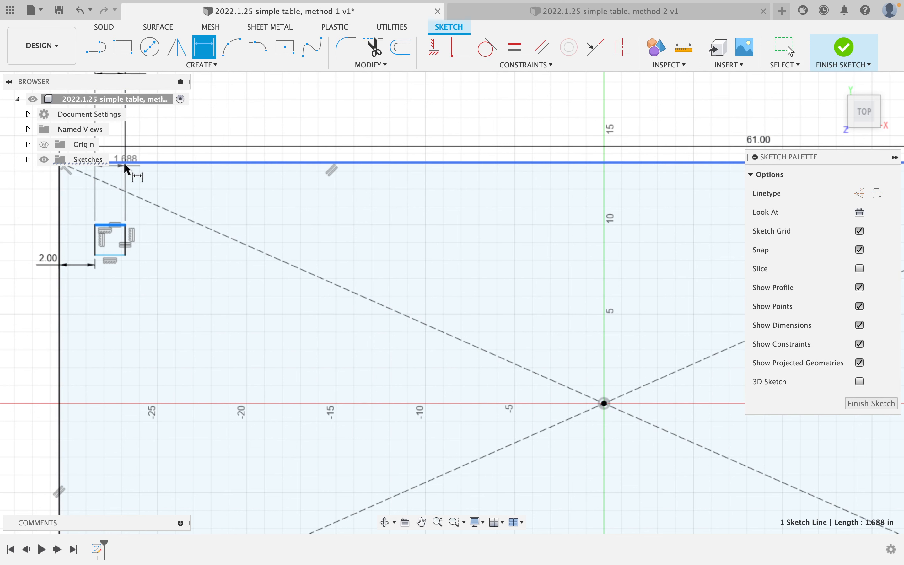
{"action": "left_click", "coordinate": [124, 162]}
{"action": "left_click", "coordinate": [209, 127]}
{"action": "type", "text": "2"}
{"action": "key", "text": "Return"}
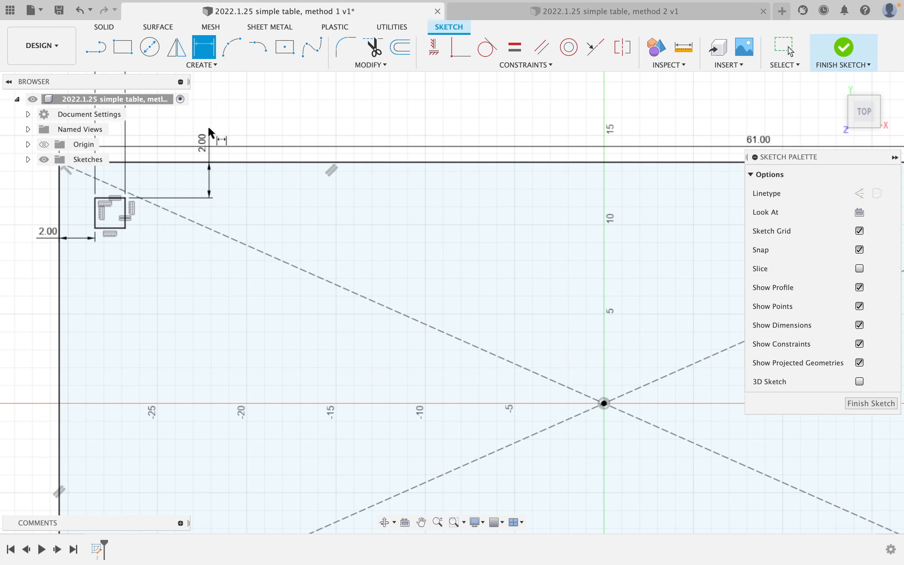
{"action": "scroll", "coordinate": [194, 237], "scroll_direction": "down", "scroll_amount": 3}
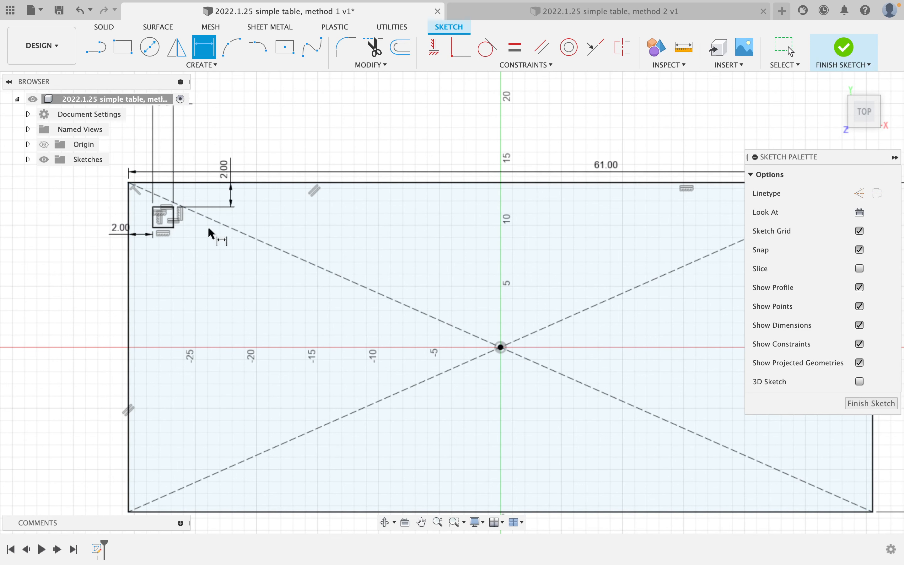
{"action": "scroll", "coordinate": [115, 190], "scroll_direction": "up", "scroll_amount": 3}
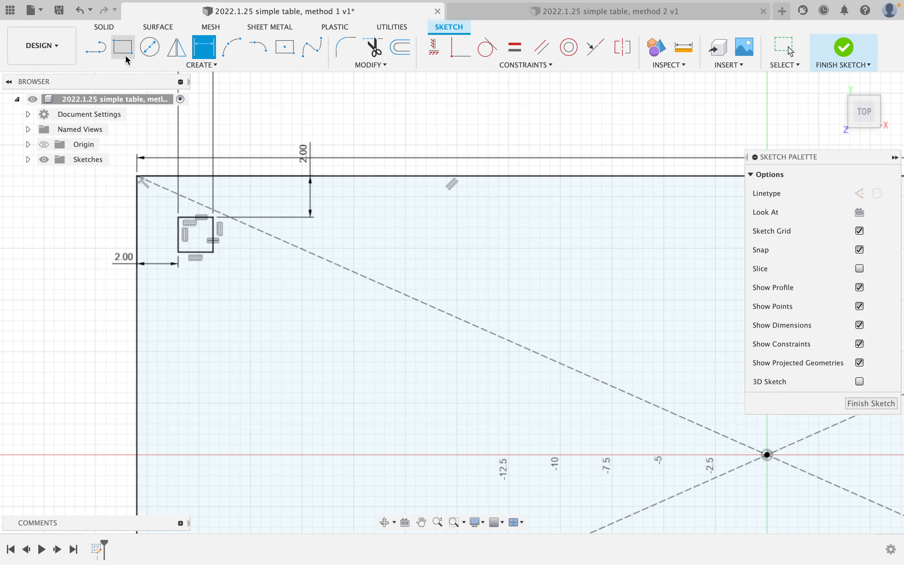
Draw vertical and horizontal lines joining the midpoints of opposite tabletop edges.
{"action": "left_click", "coordinate": [103, 56]}
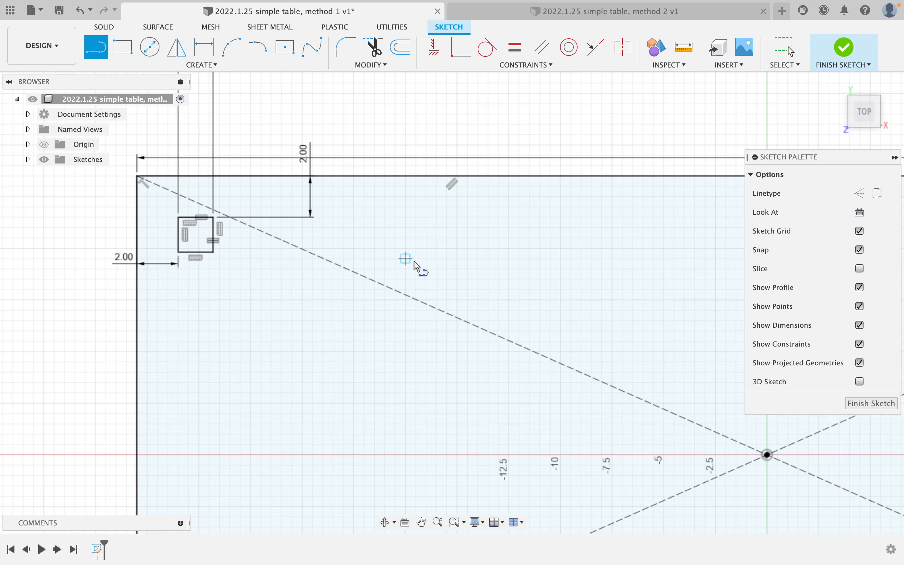
{"action": "scroll", "coordinate": [421, 267], "scroll_direction": "down", "scroll_amount": 5}
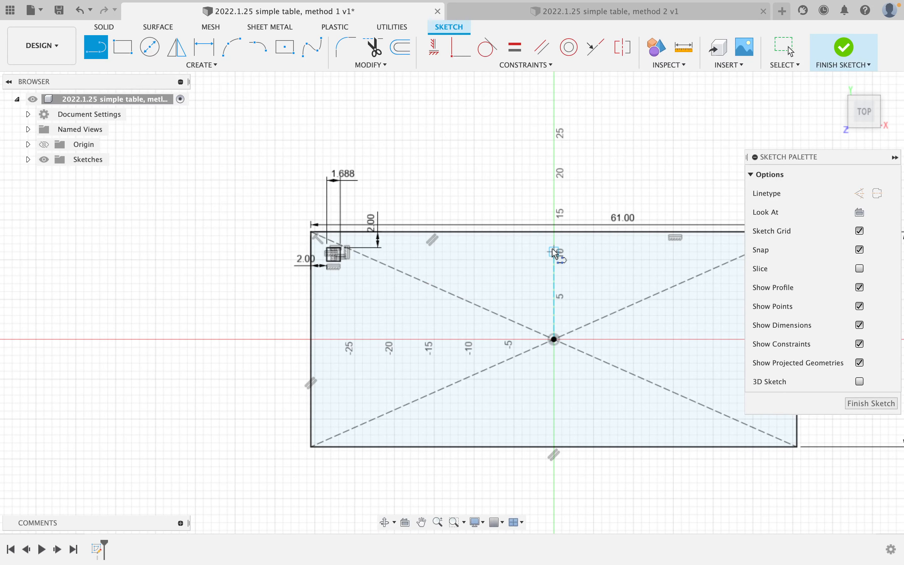
{"action": "left_click", "coordinate": [552, 231]}
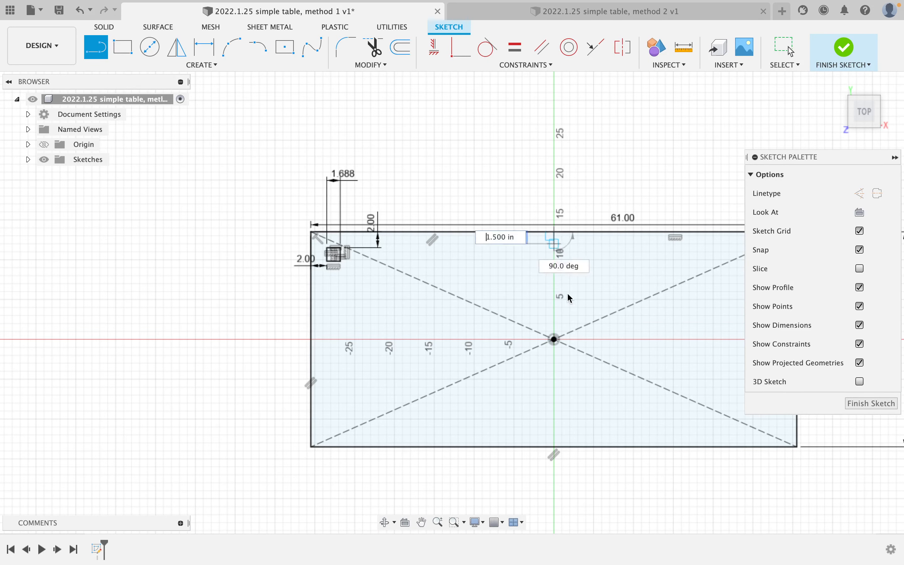
{"action": "left_click", "coordinate": [554, 446]}
{"action": "middle_click_drag", "start_coordinate": [367, 349], "coordinate": [239, 357]}
{"action": "left_click", "coordinate": [203, 337]}
{"action": "left_click", "coordinate": [687, 337]}
Convert both centre lines to dashed construction lines.
{"action": "key", "text": "Escape"}
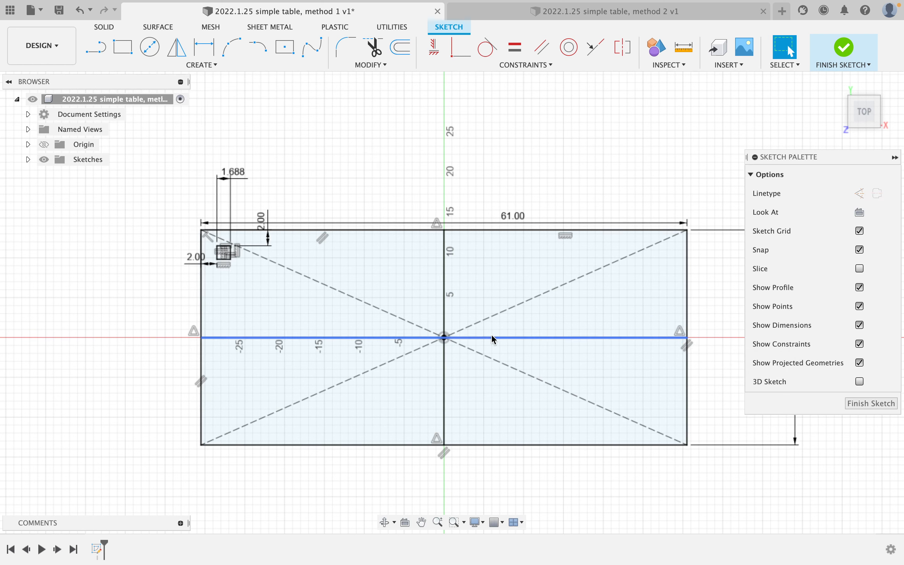
{"action": "left_click", "coordinate": [492, 338]}
{"action": "left_click", "coordinate": [442, 300], "text": "shift"}
{"action": "key", "text": "x"}
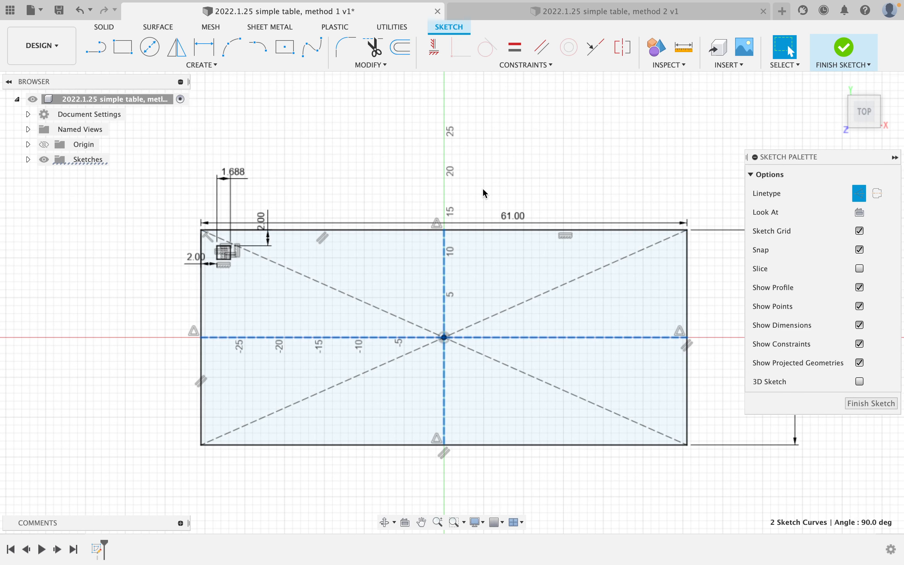
{"action": "key", "text": "Escape"}
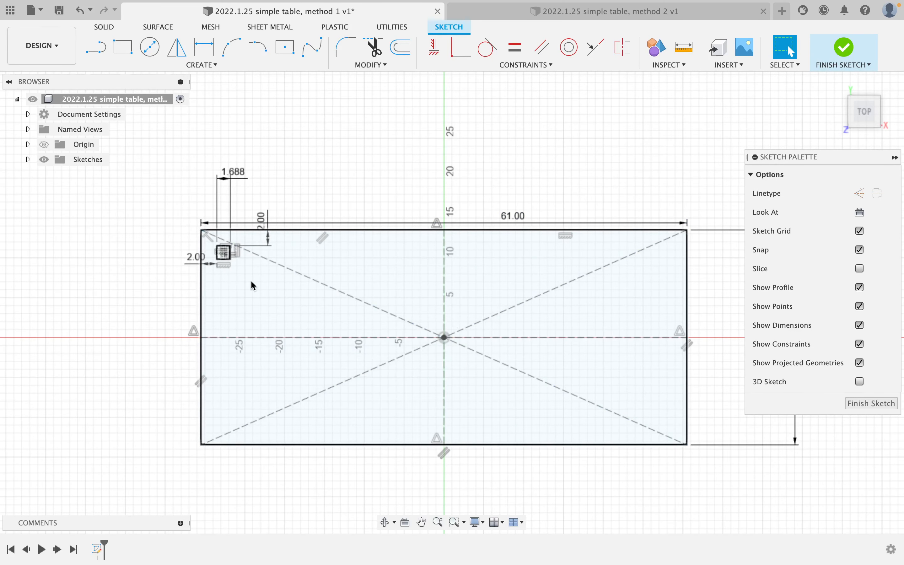
{"action": "scroll", "coordinate": [236, 271], "scroll_direction": "up", "scroll_amount": 3}
{"action": "scroll", "coordinate": [235, 271], "scroll_direction": "down", "scroll_amount": 1}
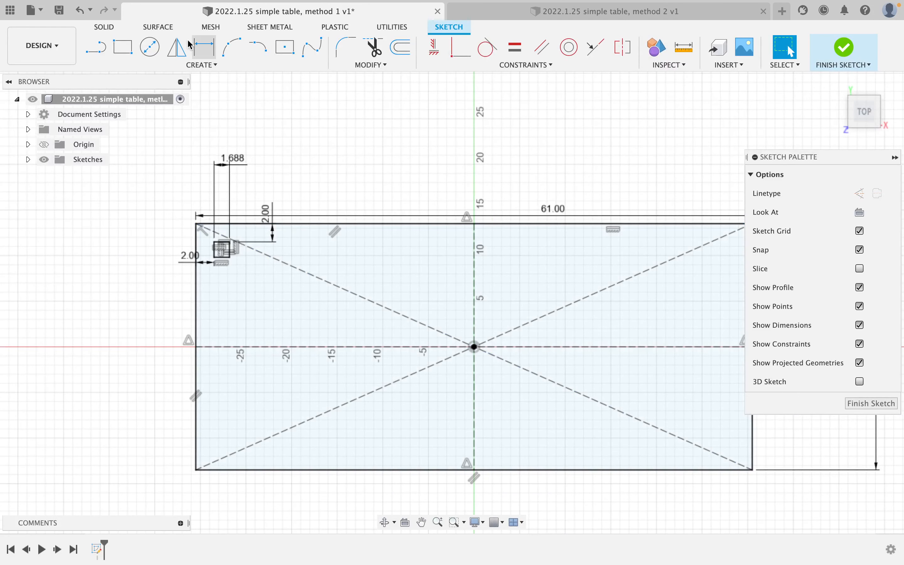
Mirror the top-left leg square across the vertical centre line to the top-right corner.
{"action": "left_click", "coordinate": [177, 48]}
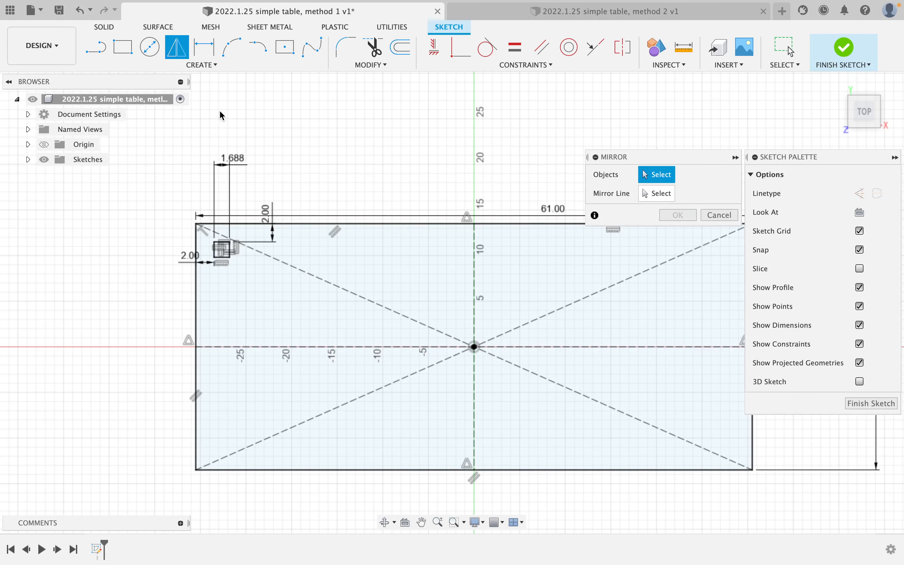
{"action": "double_click", "coordinate": [232, 252]}
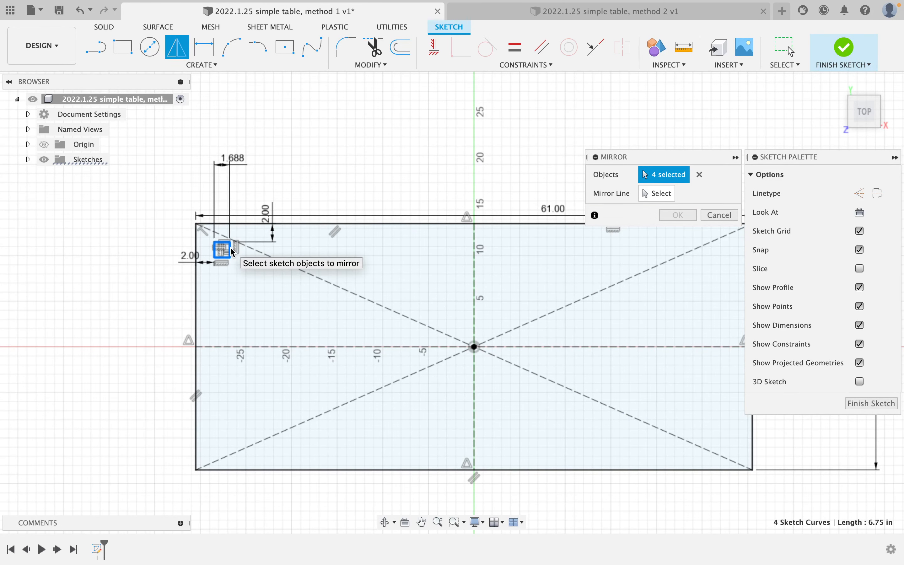
{"action": "left_click", "coordinate": [650, 200]}
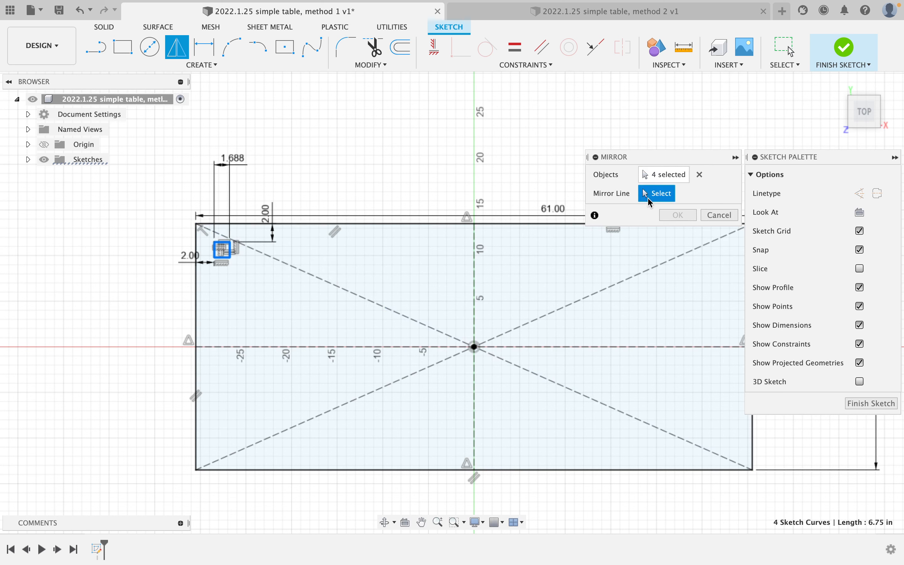
{"action": "left_click", "coordinate": [475, 270]}
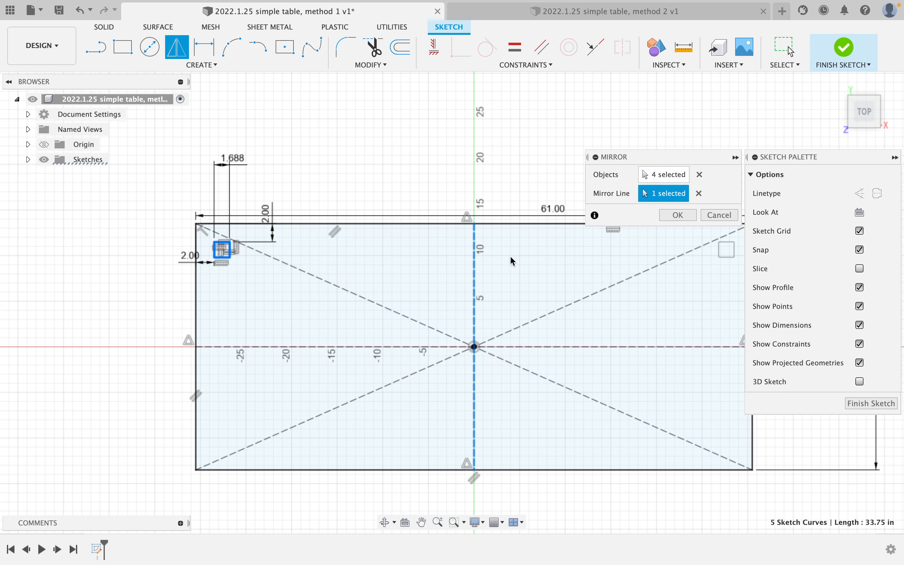
{"action": "left_click", "coordinate": [674, 214]}
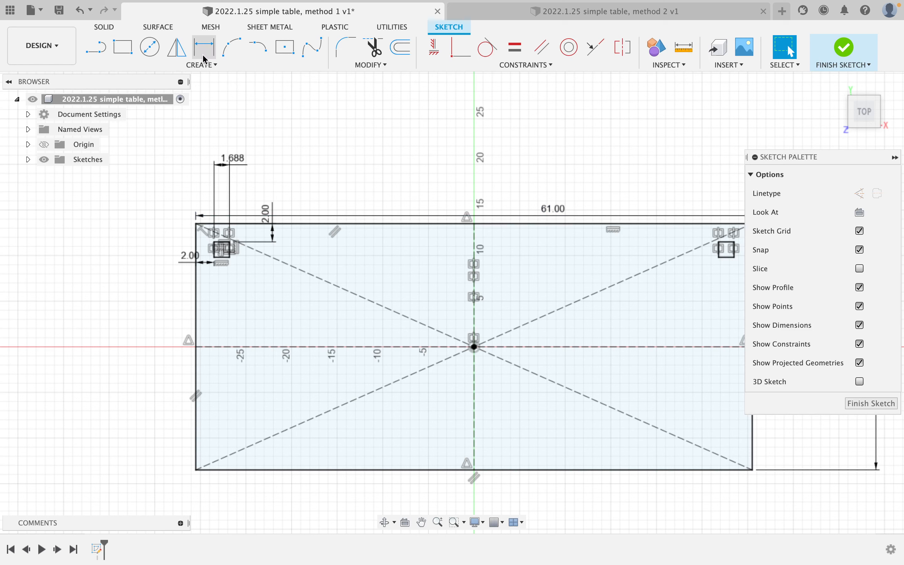
Mirror both top leg squares across the horizontal axis to create the bottom squares.
{"action": "left_click", "coordinate": [173, 58]}
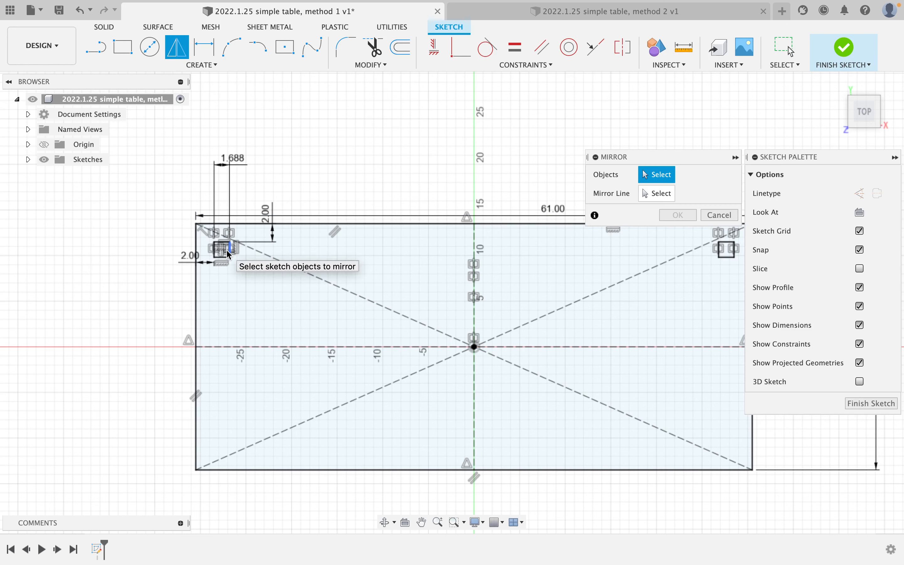
{"action": "double_click", "coordinate": [229, 253]}
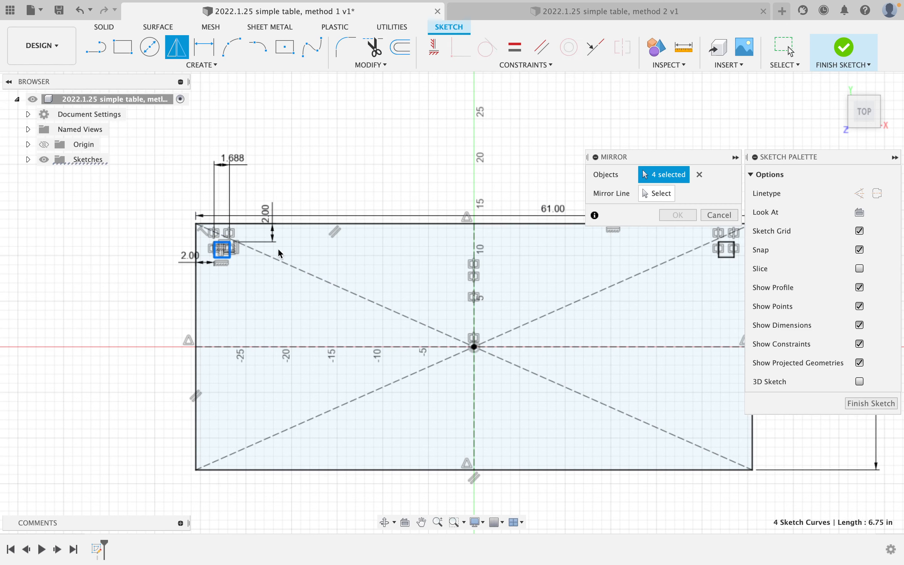
{"action": "double_click", "coordinate": [730, 262]}
{"action": "left_click", "coordinate": [657, 193]}
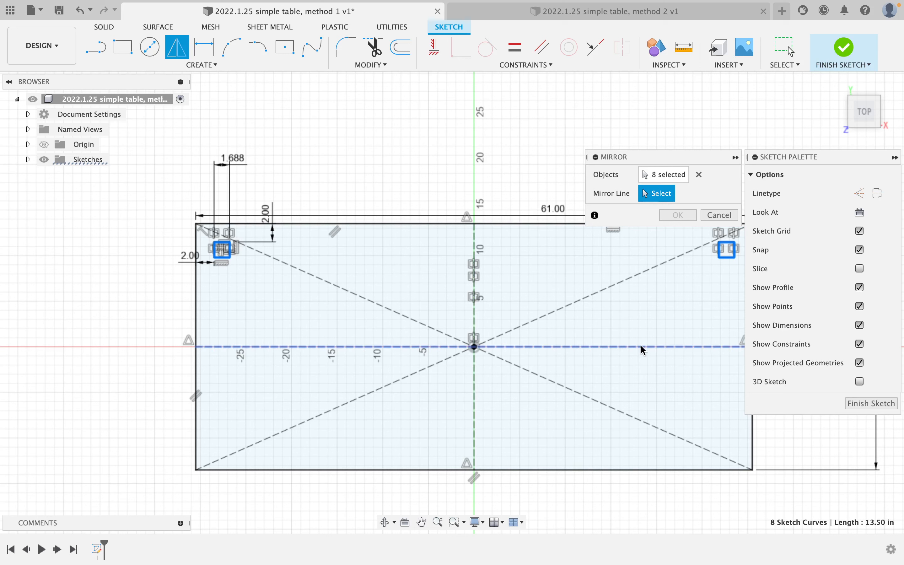
{"action": "left_click", "coordinate": [642, 348]}
{"action": "left_click", "coordinate": [691, 220]}
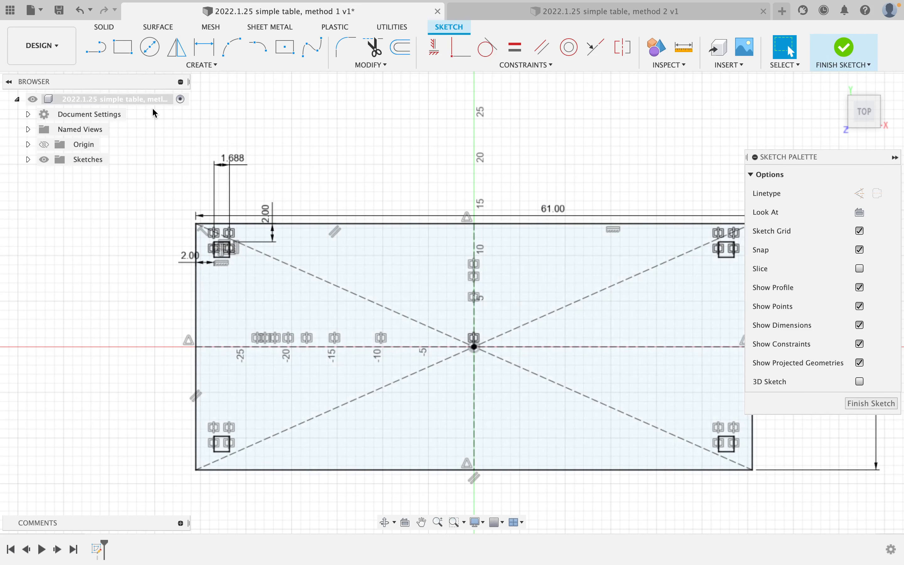
Draw a line from the top-left leg square to the top-right leg square.
{"action": "left_click", "coordinate": [101, 48]}
{"action": "scroll", "coordinate": [218, 202], "scroll_direction": "up", "scroll_amount": 4}
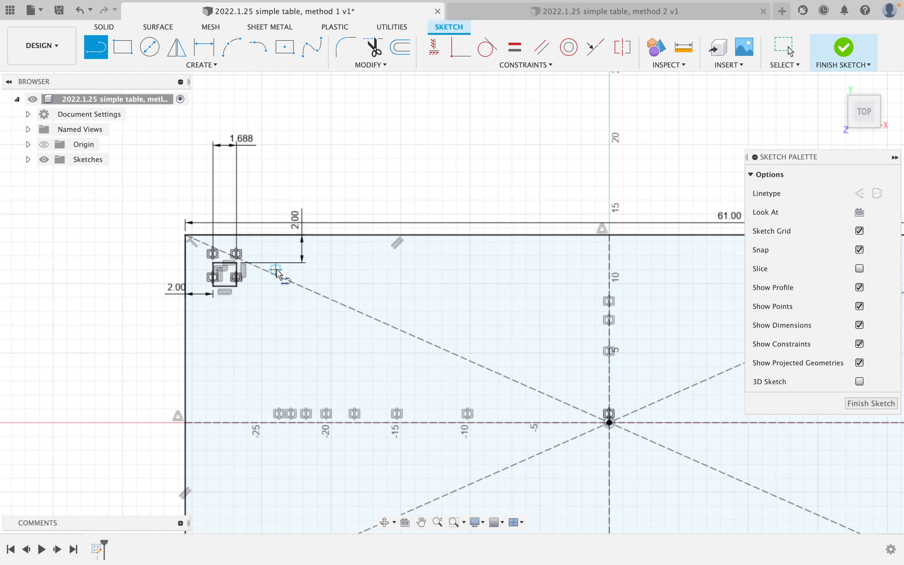
{"action": "scroll", "coordinate": [258, 257], "scroll_direction": "up", "scroll_amount": 1}
{"action": "mouse_move", "coordinate": [256, 257]}
{"action": "middle_mouse_down"}
{"action": "mouse_move", "coordinate": [235, 237]}
{"action": "mouse_move", "coordinate": [110, 217]}
{"action": "middle_mouse_up"}
{"action": "scroll", "coordinate": [112, 223], "scroll_direction": "down", "scroll_amount": 4}
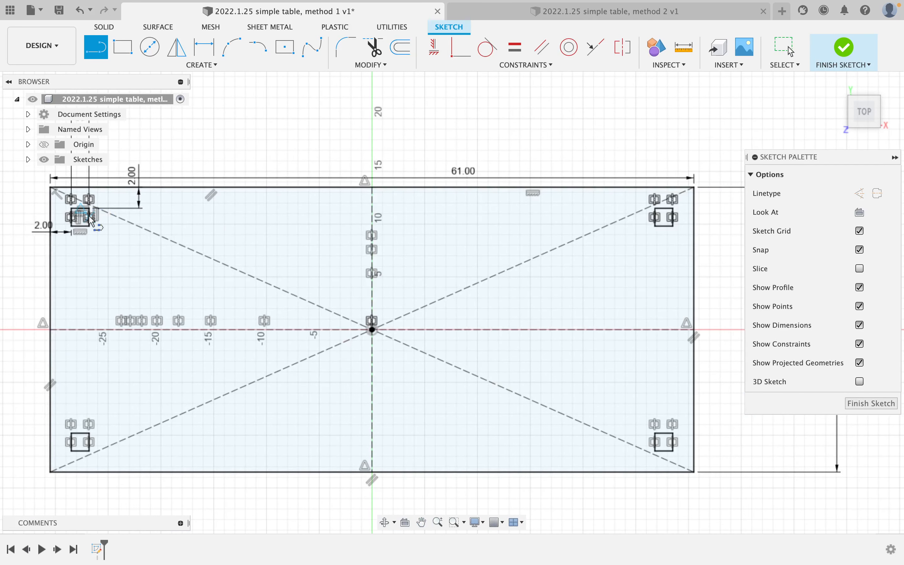
{"action": "left_click", "coordinate": [89, 217]}
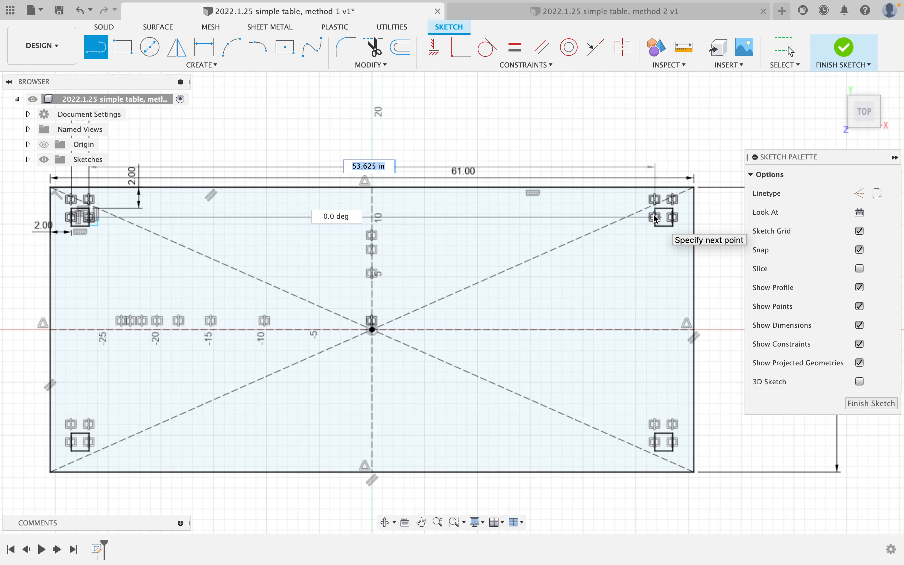
{"action": "scroll", "coordinate": [656, 217], "scroll_direction": "up", "scroll_amount": 5}
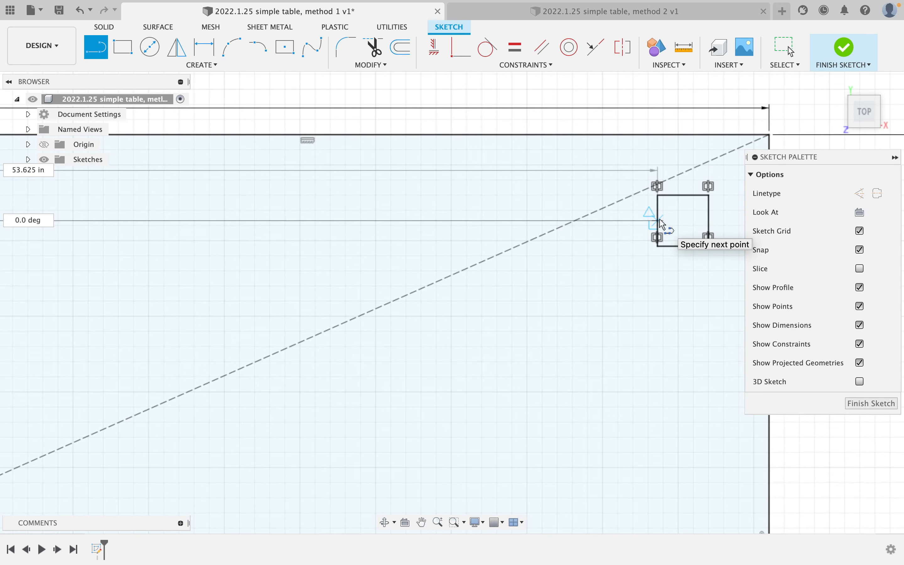
{"action": "left_click", "coordinate": [657, 221]}
{"action": "scroll", "coordinate": [399, 218], "scroll_direction": "down", "scroll_amount": 5}
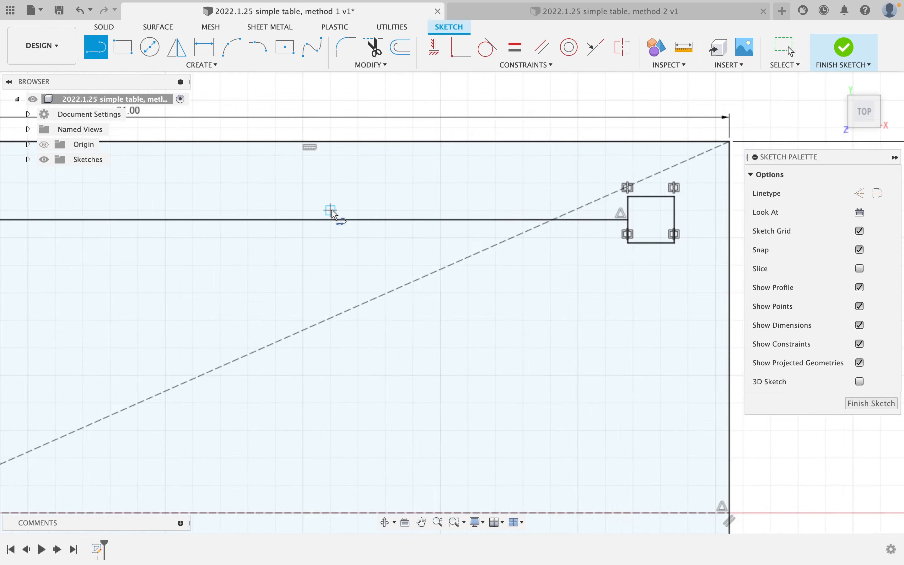
Draw a line from the top-left leg square down to the bottom-left leg square.
{"action": "key", "text": "Escape"}
{"action": "middle_click_drag", "start_coordinate": [369, 257], "coordinate": [592, 232]}
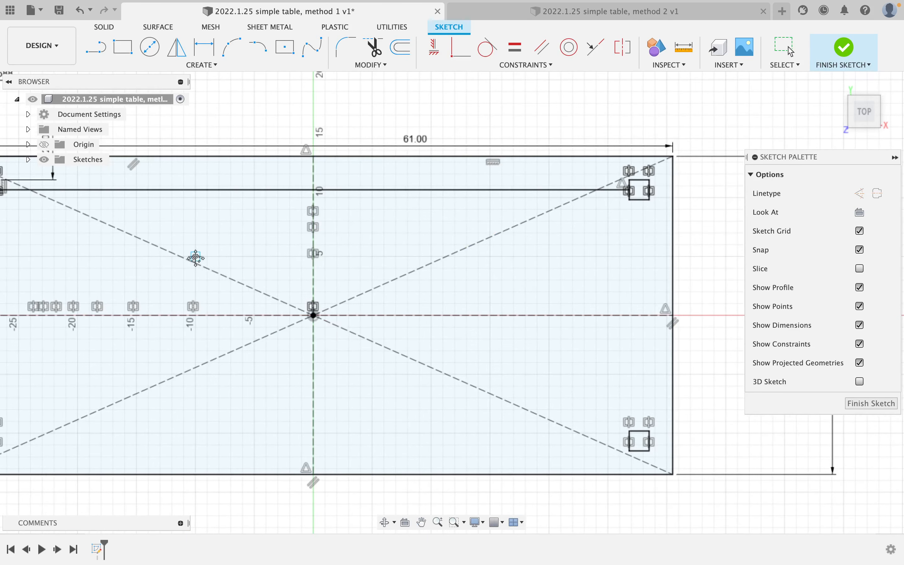
{"action": "middle_click_drag", "start_coordinate": [196, 258], "coordinate": [492, 242]}
{"action": "scroll", "coordinate": [299, 245], "scroll_direction": "up", "scroll_amount": 5}
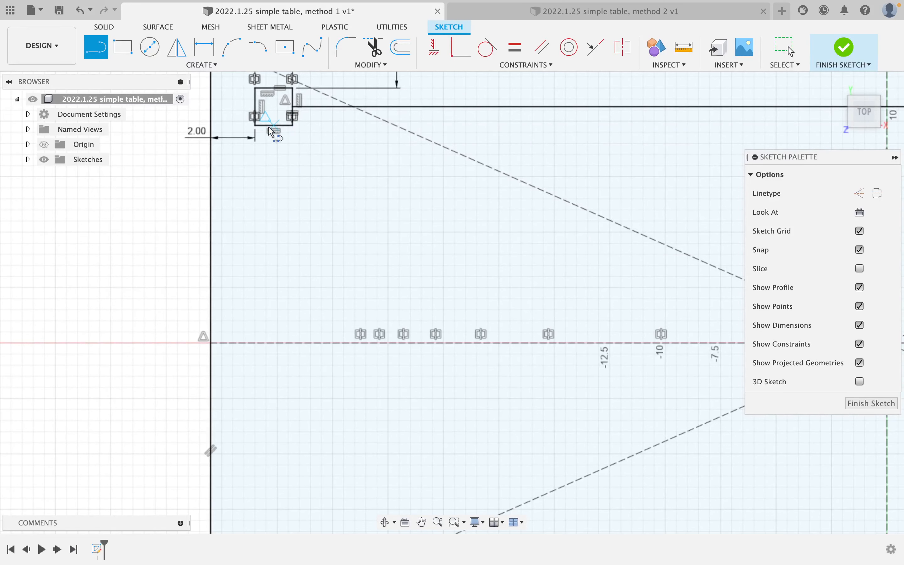
{"action": "left_click", "coordinate": [272, 131]}
{"action": "middle_click_drag", "start_coordinate": [286, 337], "coordinate": [287, 220]}
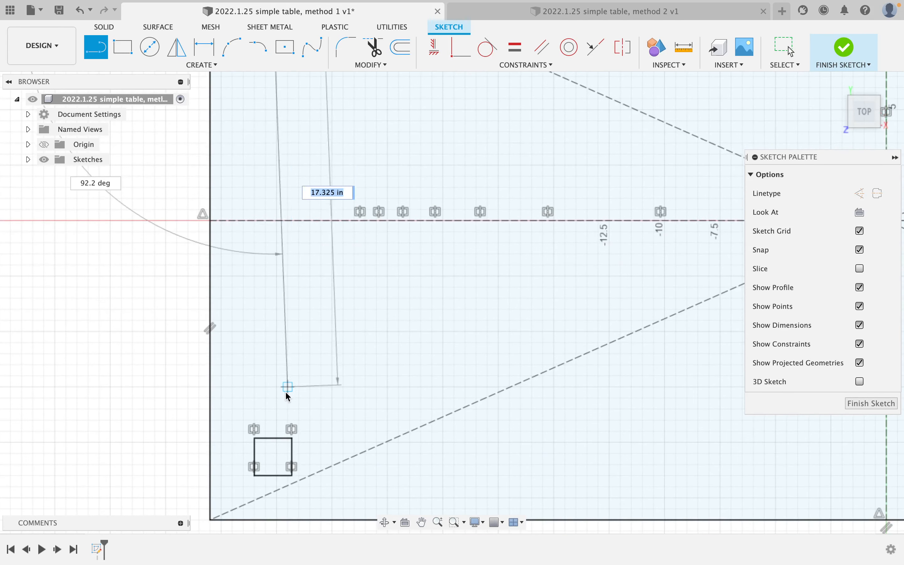
{"action": "left_click", "coordinate": [274, 439]}
{"action": "key", "text": "Escape"}
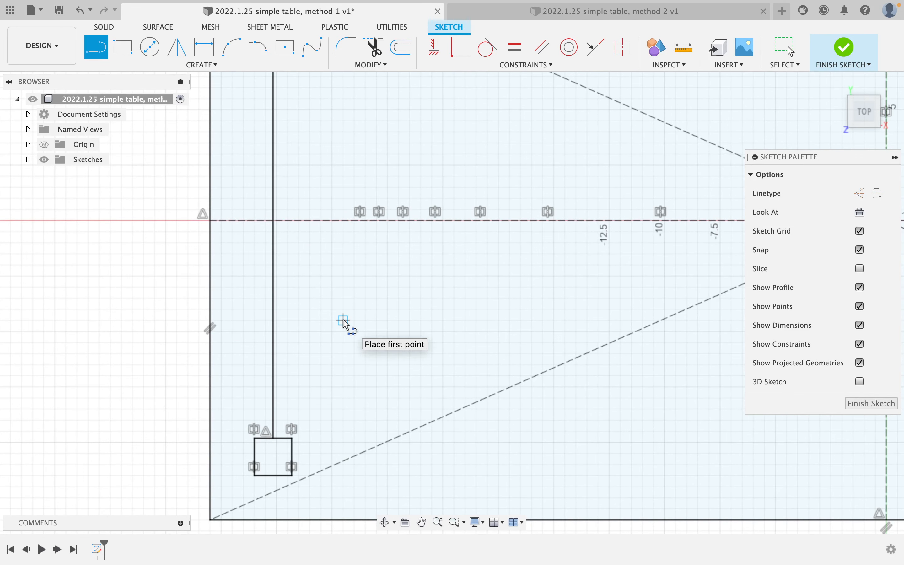
Convert both new lines into construction lines.
{"action": "scroll", "coordinate": [345, 322], "scroll_direction": "down", "scroll_amount": 5}
{"action": "scroll", "coordinate": [355, 284], "scroll_direction": "up", "scroll_amount": 2}
{"action": "key", "text": "Escape"}
{"action": "scroll", "coordinate": [332, 280], "scroll_direction": "up", "scroll_amount": 2}
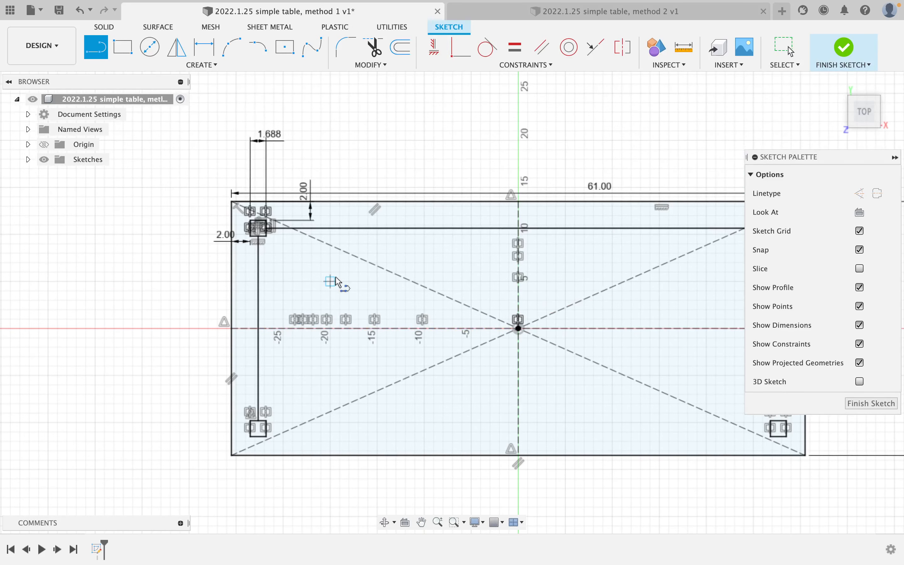
{"action": "left_click", "coordinate": [384, 228]}
{"action": "left_click", "coordinate": [258, 351], "text": "shift"}
{"action": "key", "text": "x"}
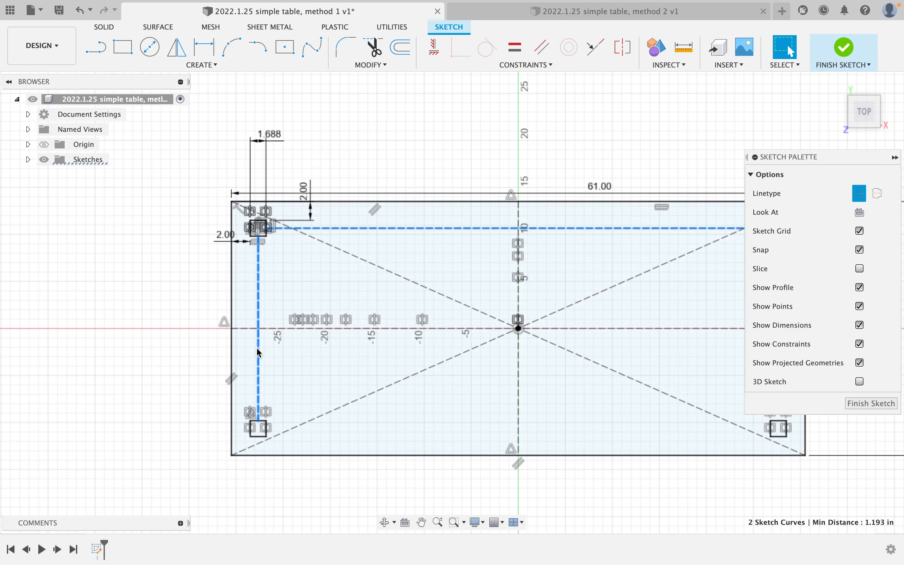
Draw centre rectangles for the top and left rails on the construction lines between leg squares.
{"action": "left_click", "coordinate": [286, 53]}
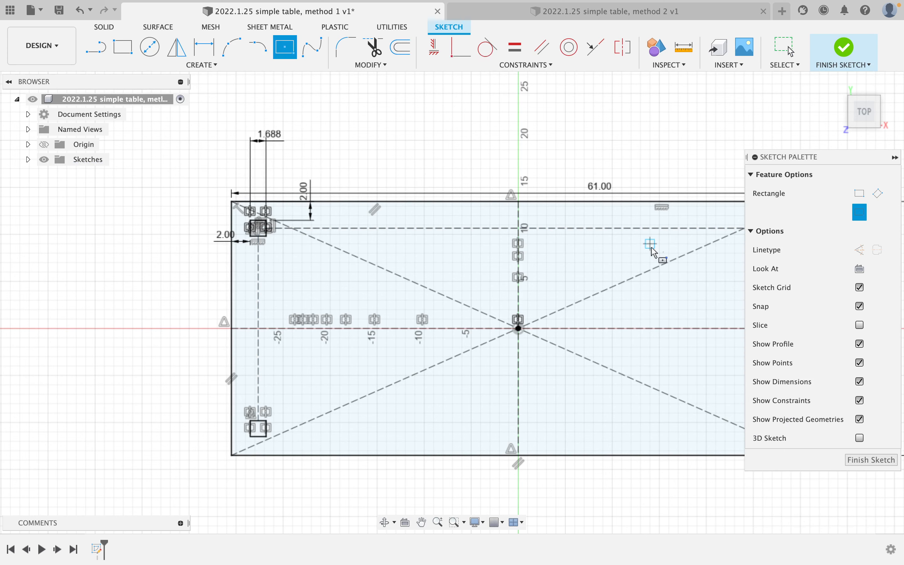
{"action": "left_click", "coordinate": [519, 226]}
{"action": "middle_click_drag", "start_coordinate": [631, 228], "coordinate": [432, 231]}
{"action": "scroll", "coordinate": [564, 232], "scroll_direction": "up", "scroll_amount": 1}
{"action": "scroll", "coordinate": [564, 233], "scroll_direction": "up", "scroll_amount": 6}
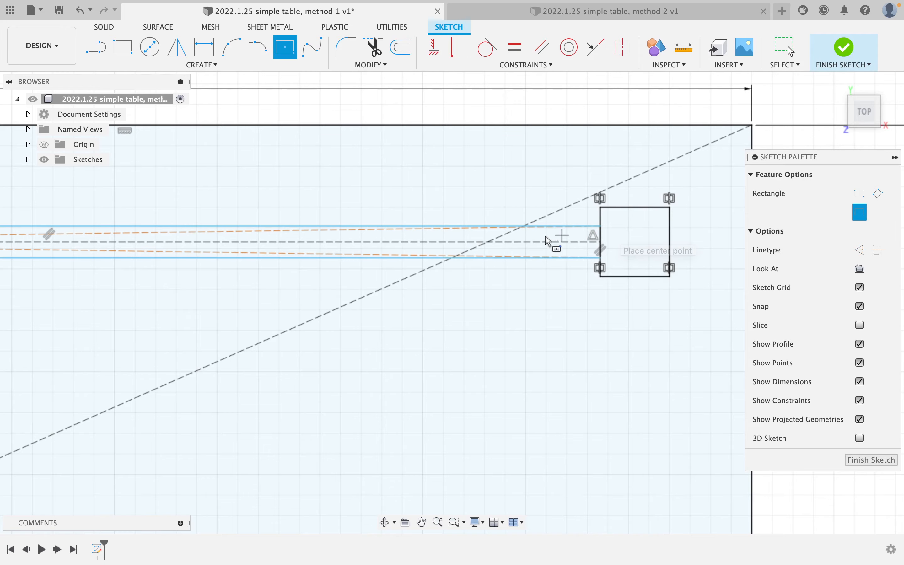
{"action": "scroll", "coordinate": [452, 252], "scroll_direction": "down", "scroll_amount": 3}
{"action": "scroll", "coordinate": [357, 276], "scroll_direction": "down", "scroll_amount": 1}
{"action": "middle_click_drag", "start_coordinate": [325, 281], "coordinate": [697, 216]}
{"action": "scroll", "coordinate": [323, 286], "scroll_direction": "down", "scroll_amount": 4}
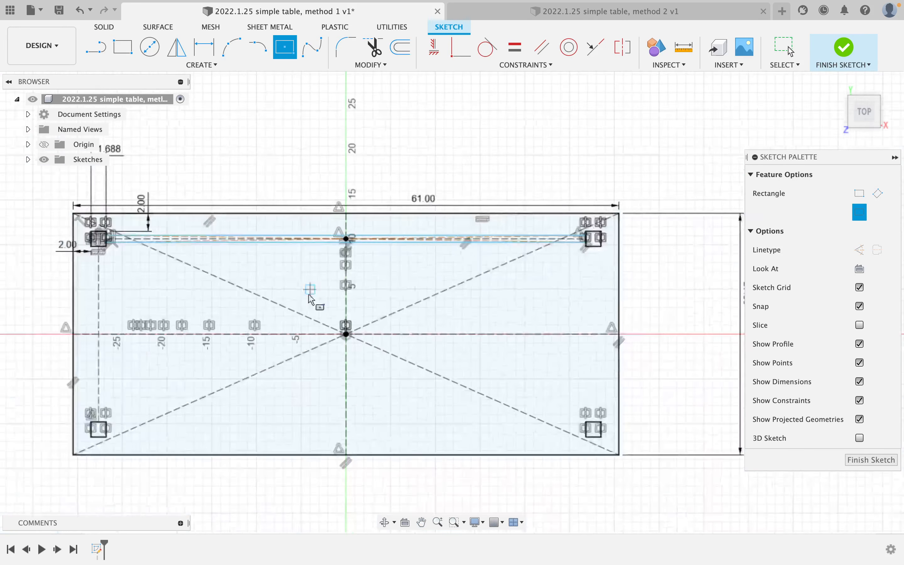
{"action": "middle_click_drag", "start_coordinate": [283, 299], "coordinate": [568, 244]}
{"action": "scroll", "coordinate": [442, 282], "scroll_direction": "up", "scroll_amount": 4}
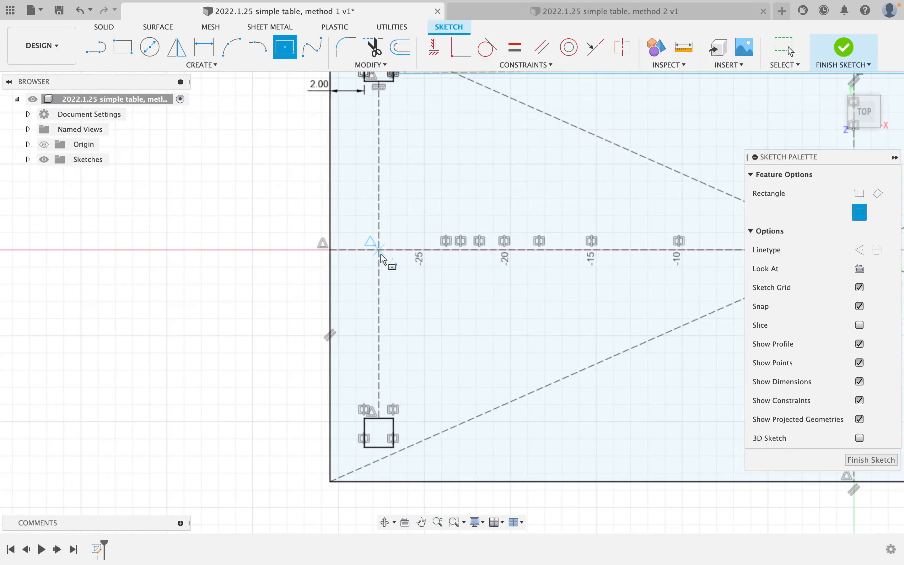
{"action": "left_click", "coordinate": [379, 251]}
{"action": "middle_click_drag", "start_coordinate": [406, 183], "coordinate": [405, 293]}
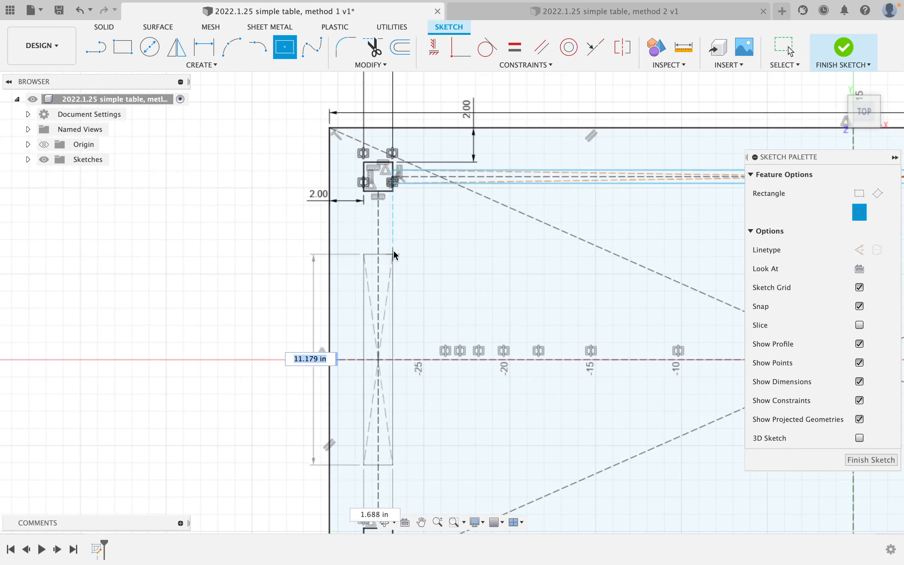
{"action": "left_click", "coordinate": [386, 197]}
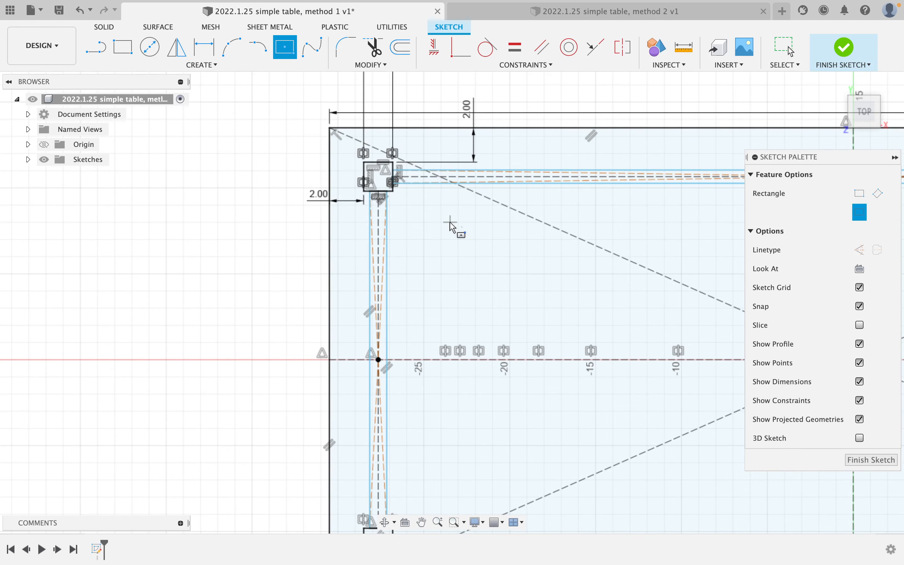
{"action": "scroll", "coordinate": [392, 188], "scroll_direction": "up", "scroll_amount": 5}
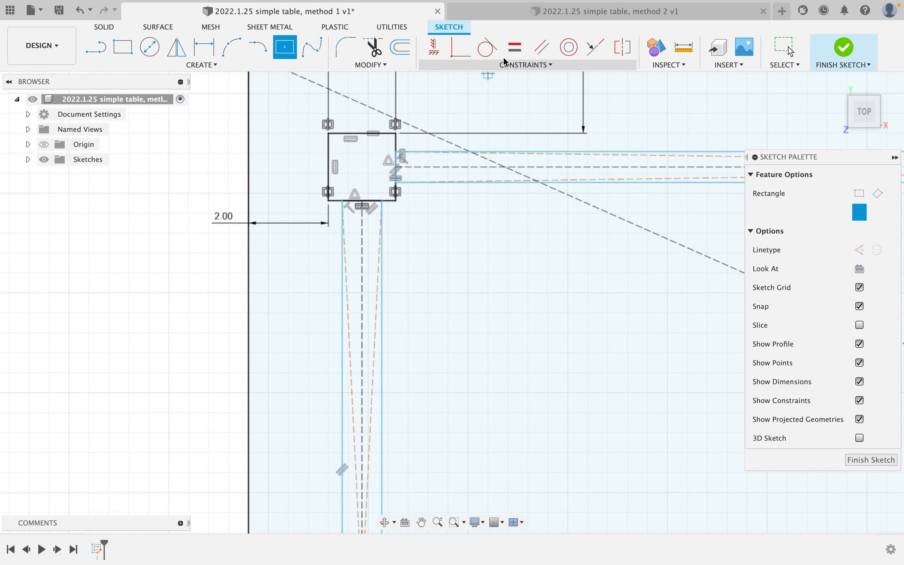
Make the top rail's short end equal to the leg square's side.
{"action": "left_click", "coordinate": [516, 51]}
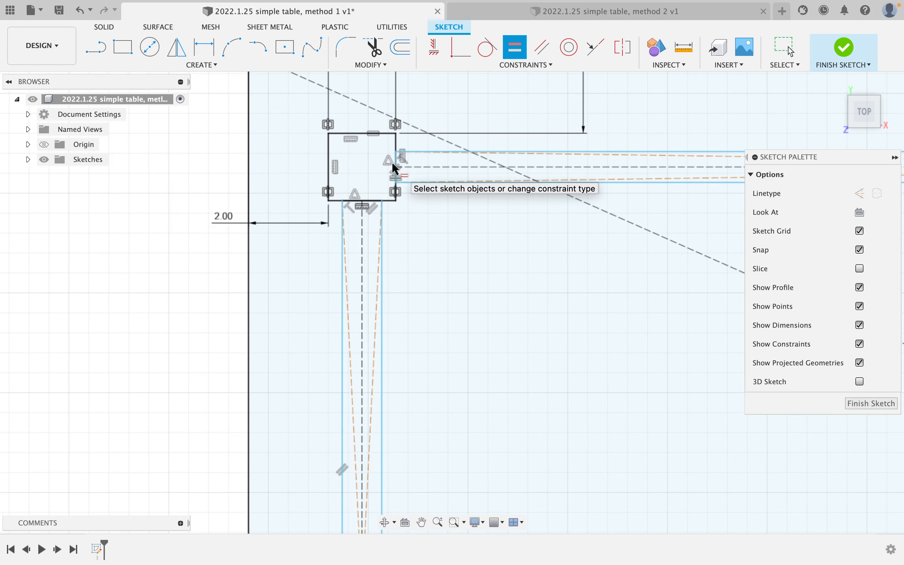
{"action": "left_click", "coordinate": [393, 161]}
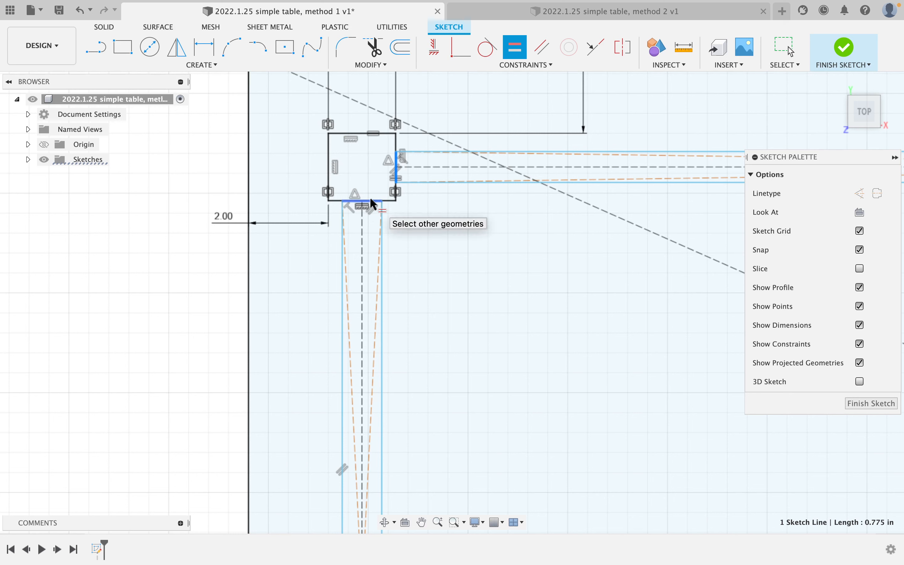
{"action": "left_click", "coordinate": [373, 204]}
{"action": "key", "text": "Escape"}
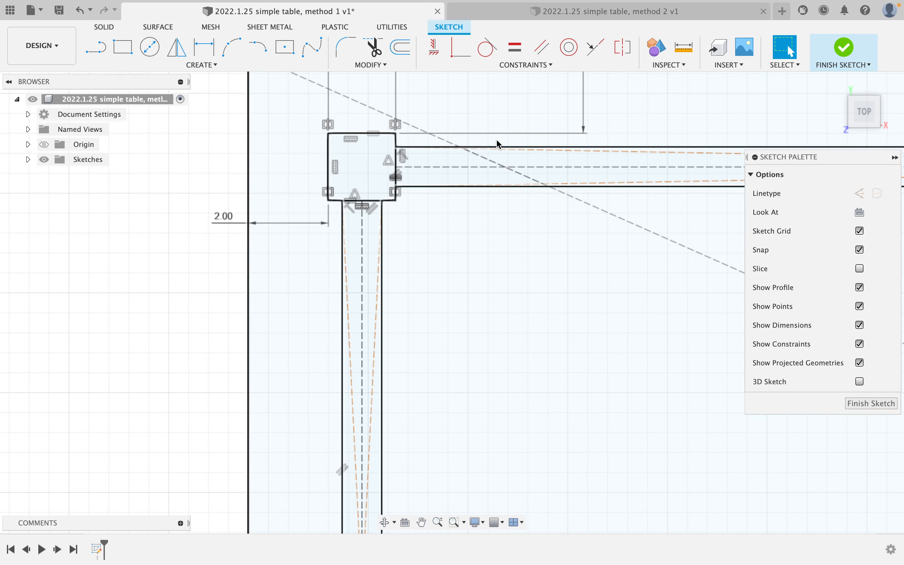
Dimension the top rail's width to 11/16 (0.688).
{"action": "key", "text": "d"}
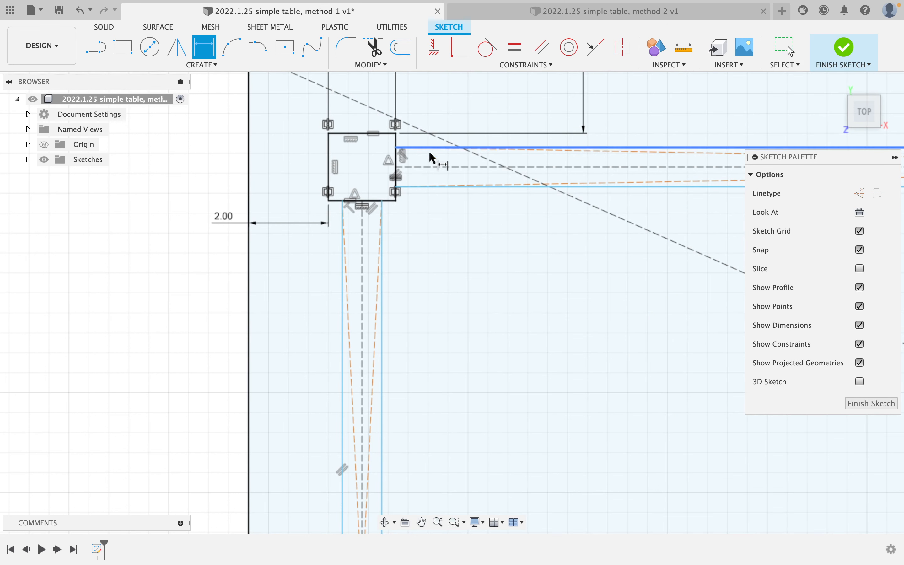
{"action": "left_click", "coordinate": [395, 148]}
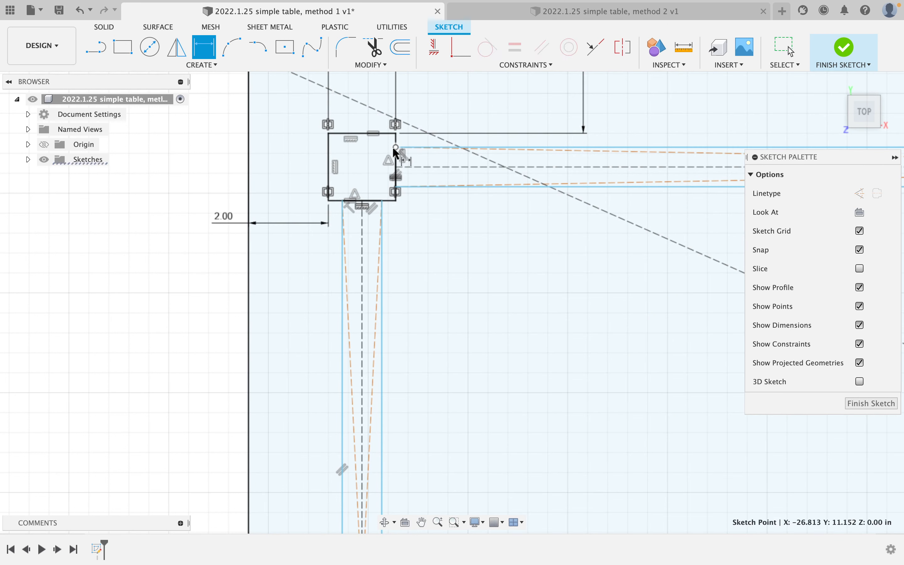
{"action": "left_click", "coordinate": [396, 188]}
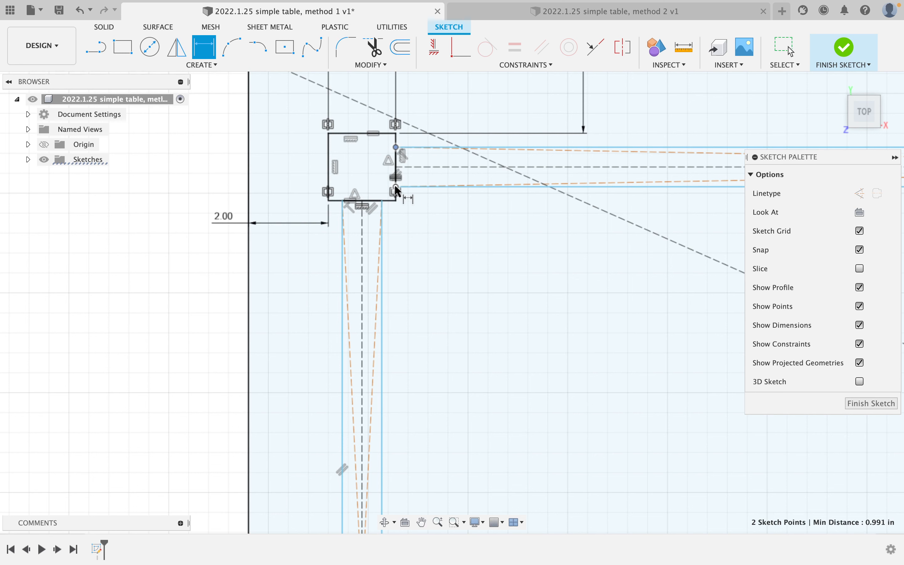
{"action": "left_click", "coordinate": [177, 180]}
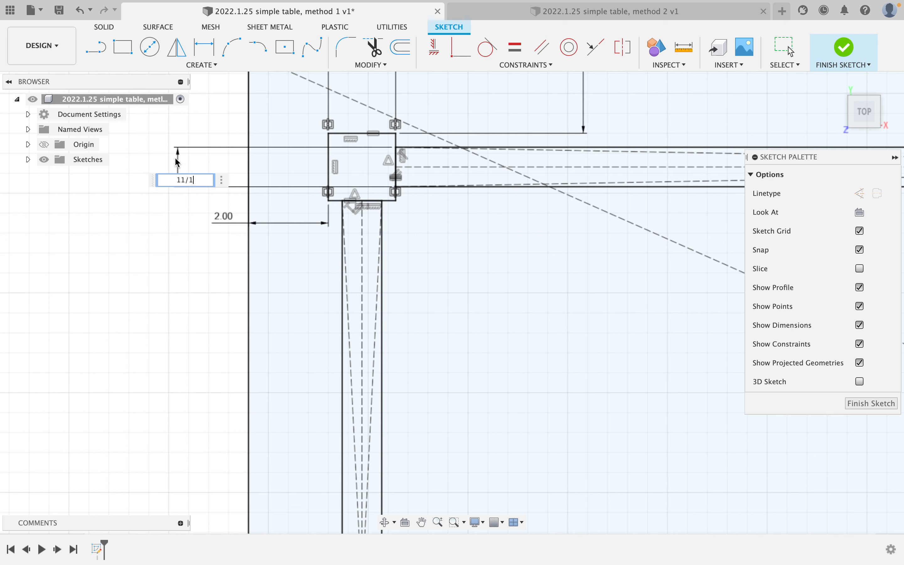
{"action": "type", "text": "11/16"}
{"action": "key", "text": "Return"}
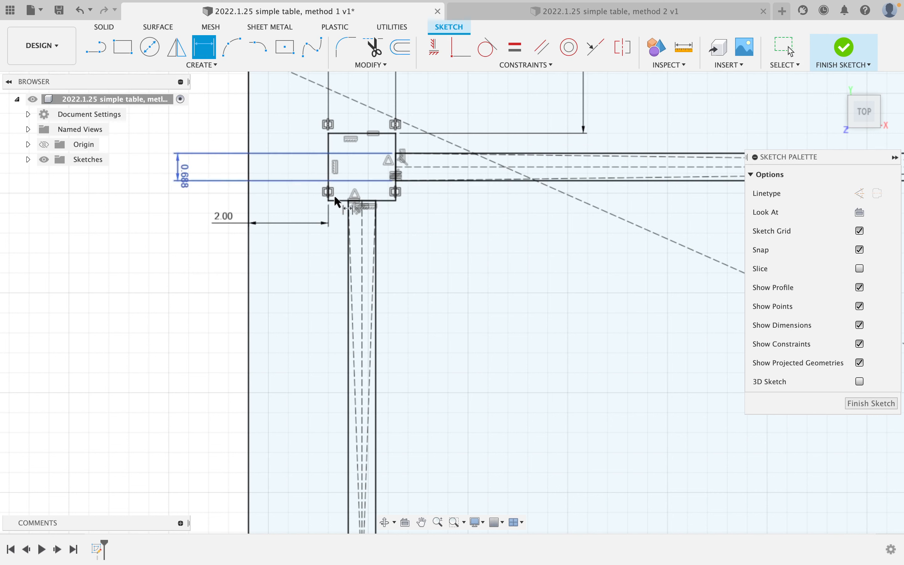
{"action": "key", "text": "Escape"}
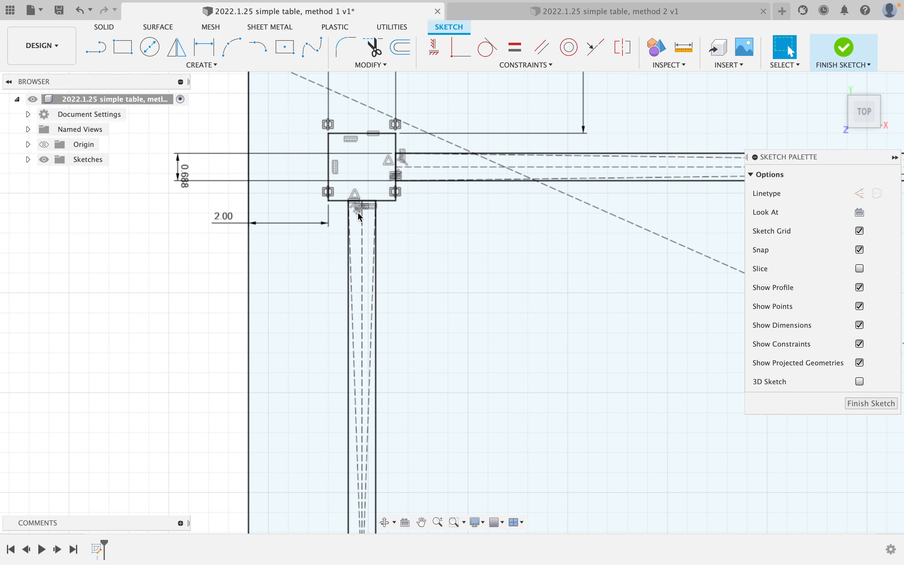
{"action": "key", "text": "i"}
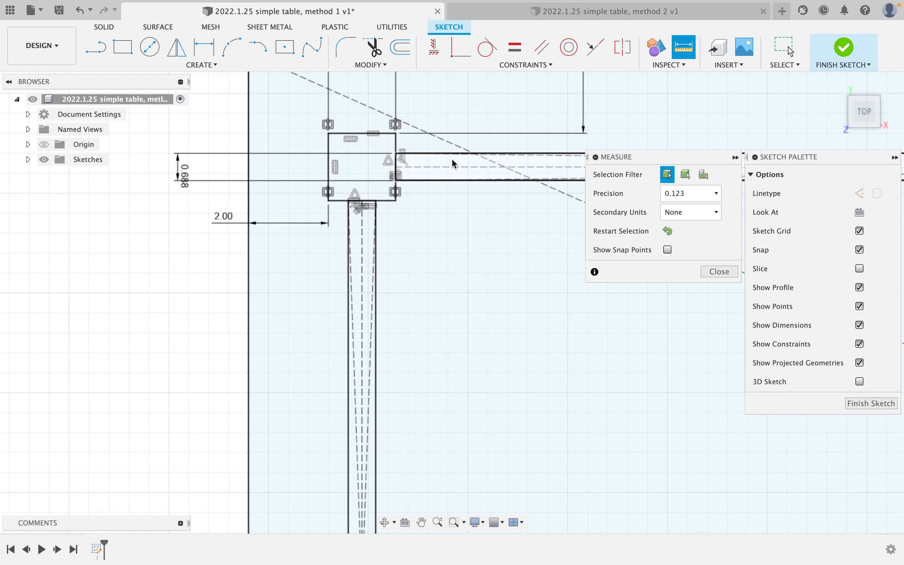
{"action": "left_click", "coordinate": [547, 153]}
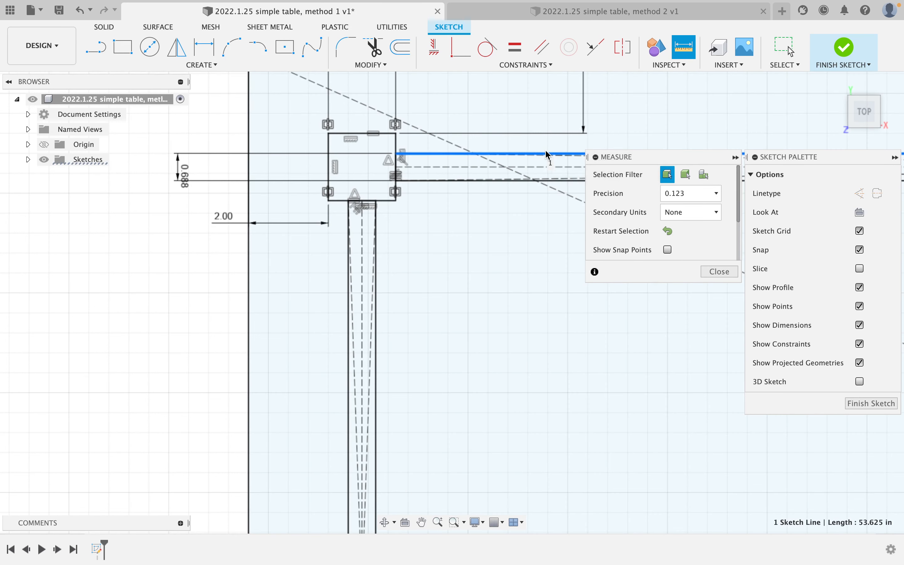
{"action": "left_click", "coordinate": [548, 182]}
{"action": "scroll", "coordinate": [671, 201], "scroll_direction": "down", "scroll_amount": 5}
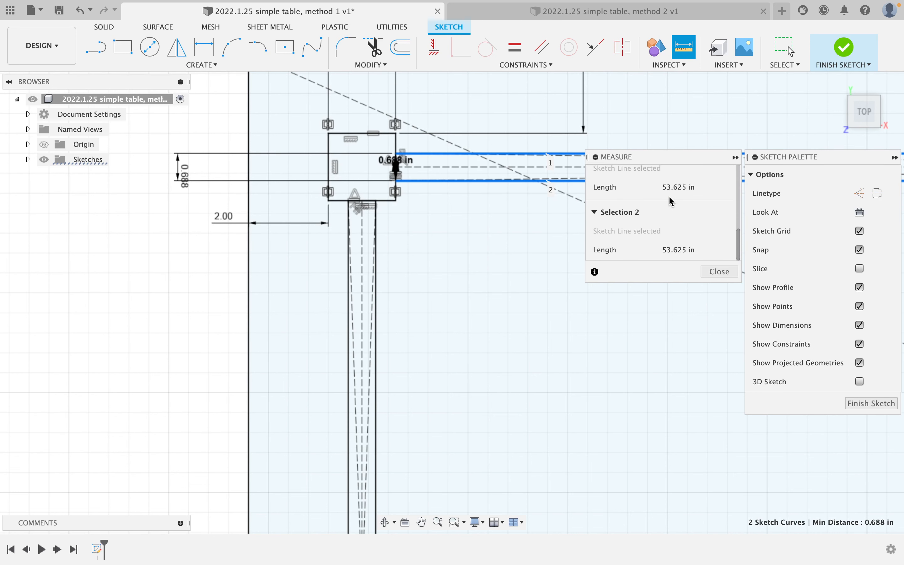
{"action": "scroll", "coordinate": [672, 202], "scroll_direction": "up", "scroll_amount": 5}
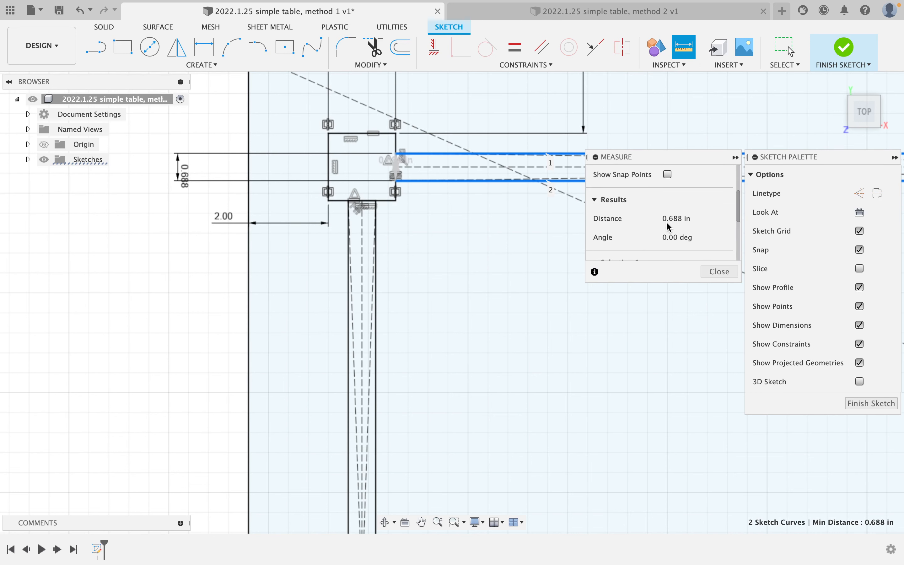
{"action": "key", "text": "Escape"}
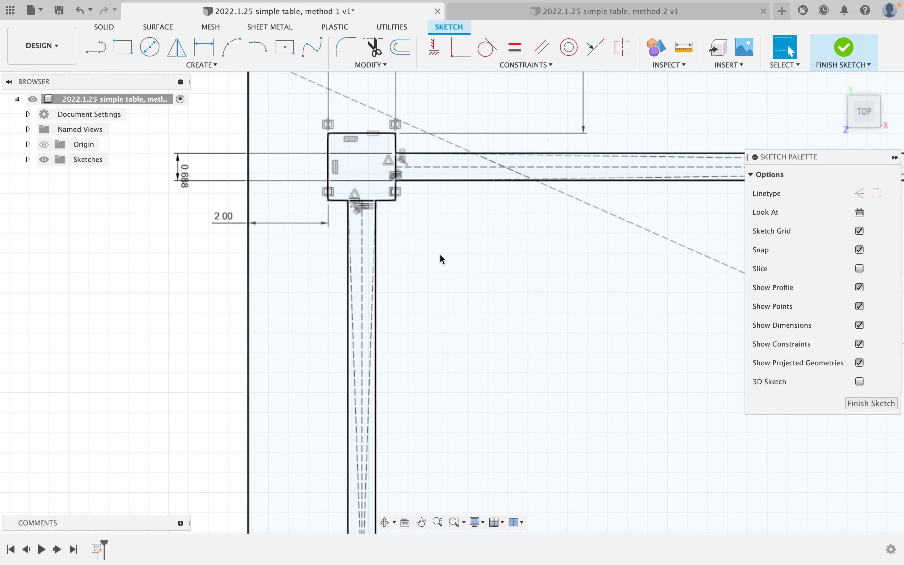
{"action": "key", "text": "i"}
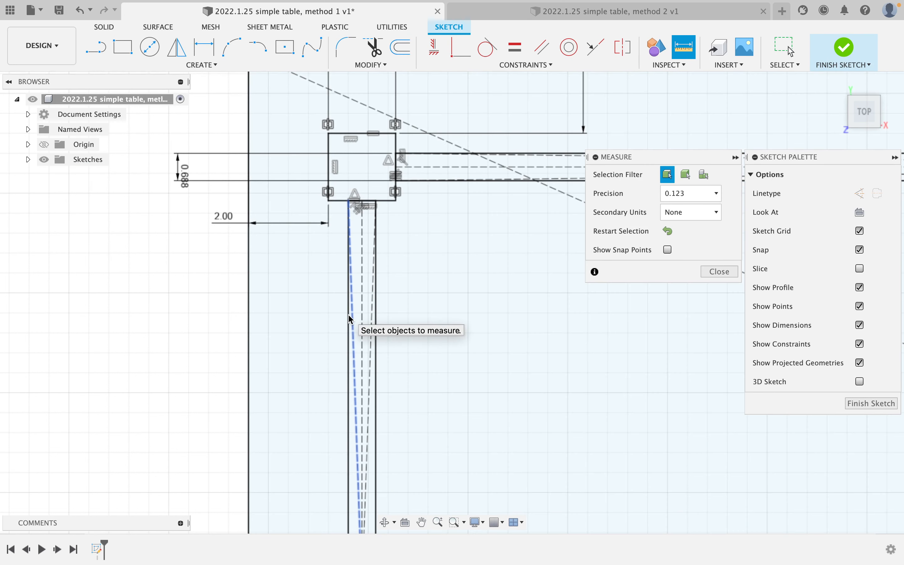
{"action": "left_click", "coordinate": [372, 318]}
{"action": "key", "text": "Escape"}
{"action": "key", "text": "i"}
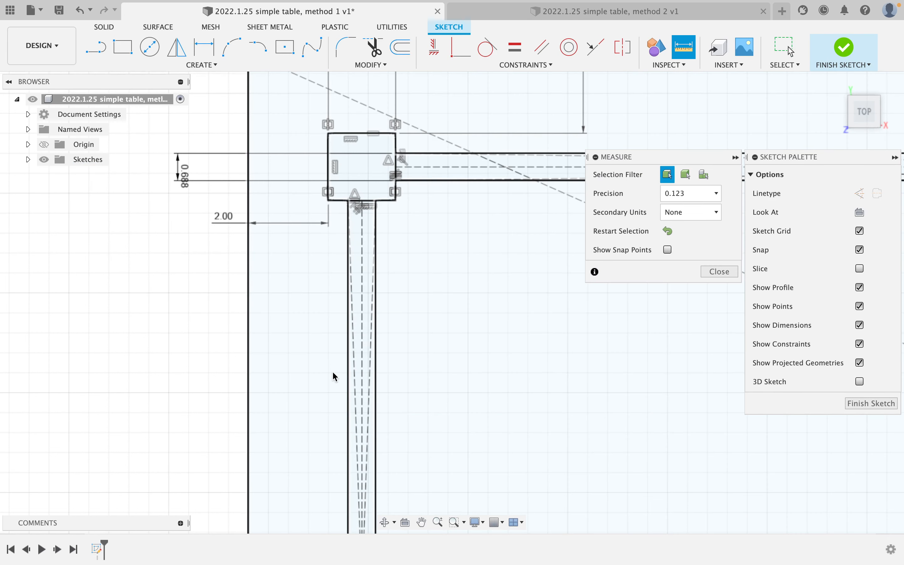
{"action": "left_click", "coordinate": [348, 373]}
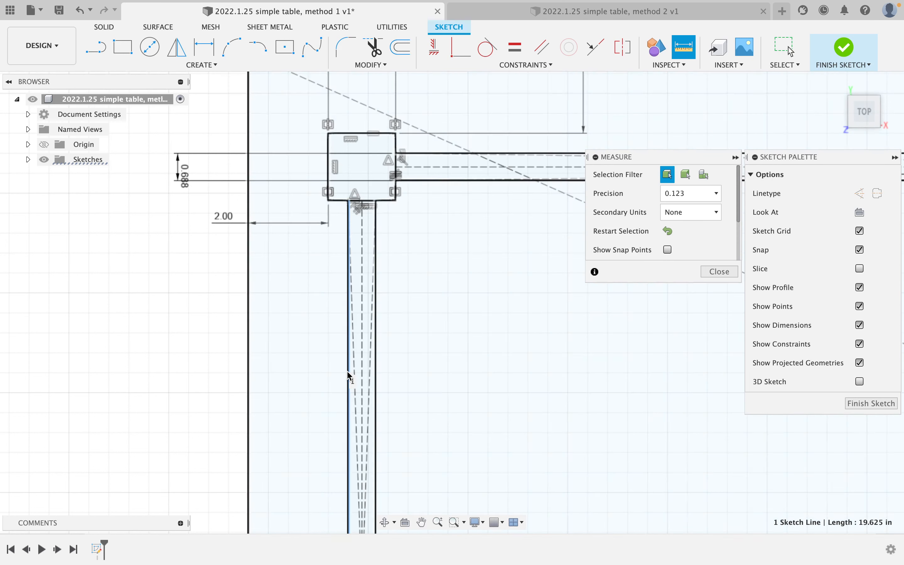
{"action": "left_click", "coordinate": [375, 375]}
{"action": "scroll", "coordinate": [626, 217], "scroll_direction": "down", "scroll_amount": 3}
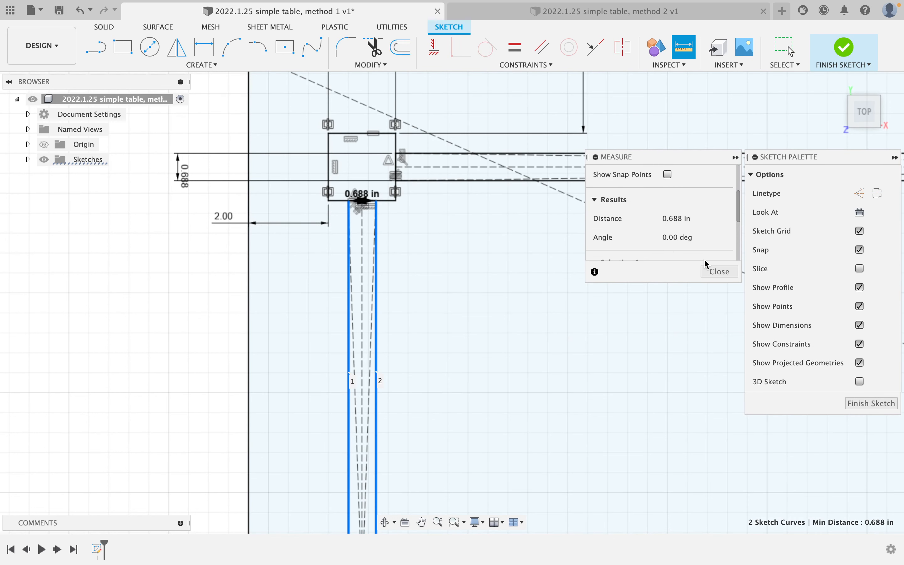
{"action": "left_click", "coordinate": [710, 269]}
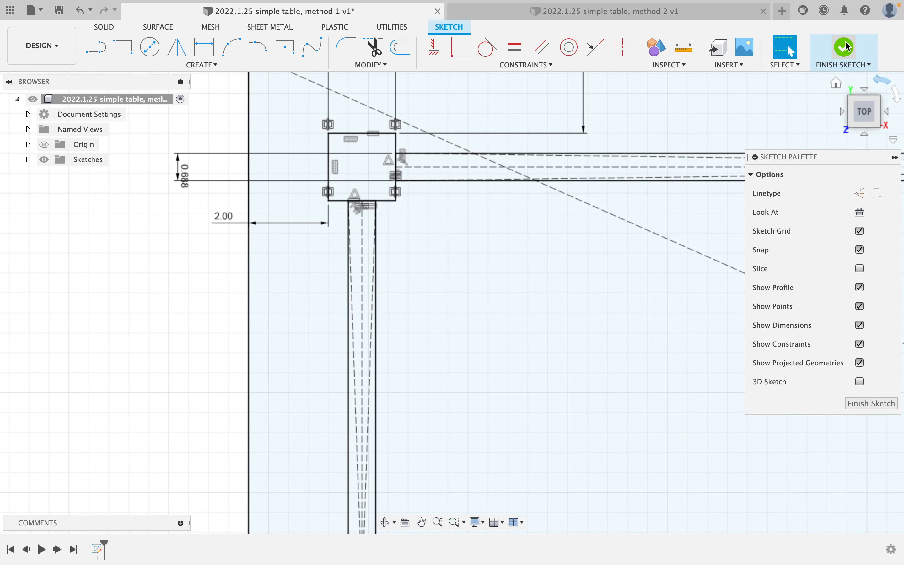
Mirror the top rail across the horizontal axis to create the bottom rail.
{"action": "scroll", "coordinate": [654, 214], "scroll_direction": "down", "scroll_amount": 8}
{"action": "middle_click_drag", "start_coordinate": [660, 250], "coordinate": [313, 223]}
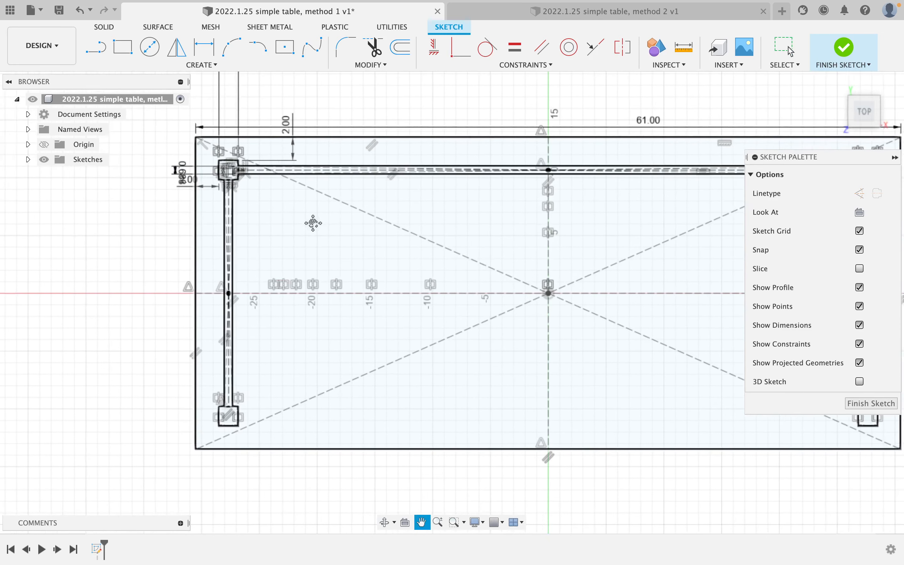
{"action": "scroll", "coordinate": [313, 223], "scroll_direction": "down", "scroll_amount": 3}
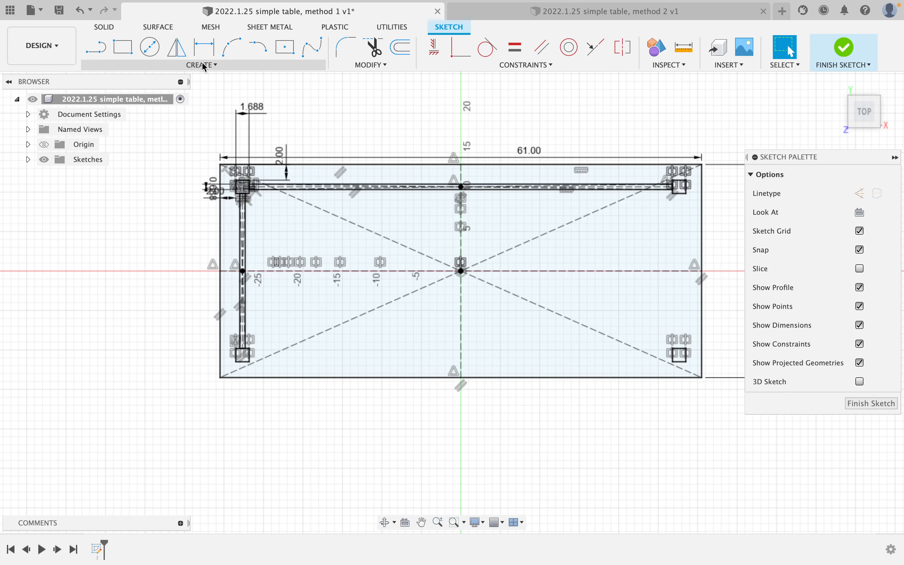
{"action": "left_click", "coordinate": [177, 47]}
{"action": "scroll", "coordinate": [409, 166], "scroll_direction": "up", "scroll_amount": 3}
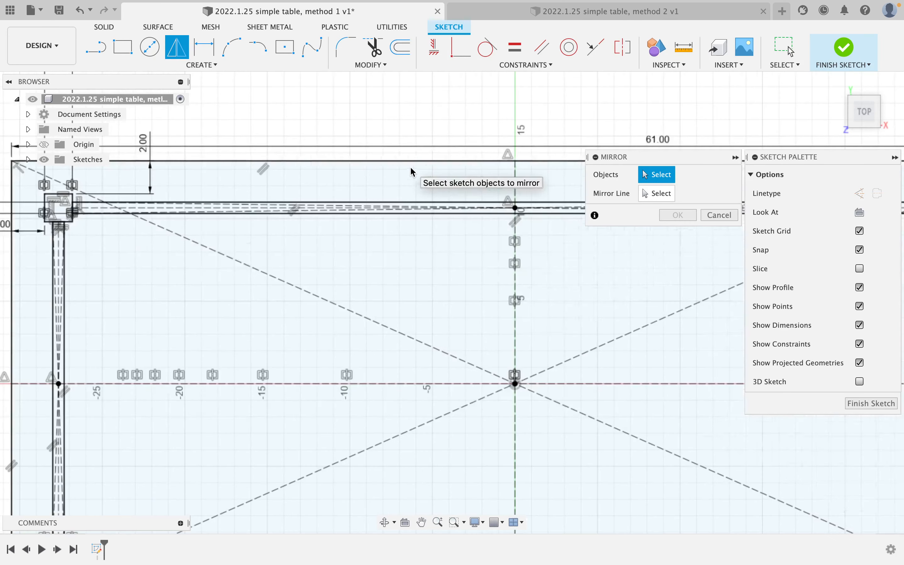
{"action": "double_click", "coordinate": [450, 202]}
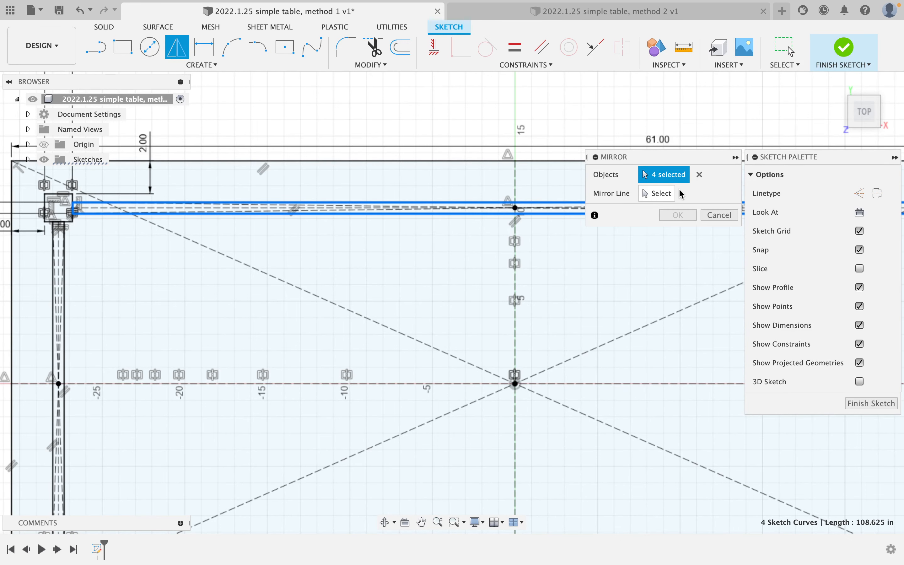
{"action": "left_click", "coordinate": [664, 194]}
{"action": "left_click", "coordinate": [630, 384]}
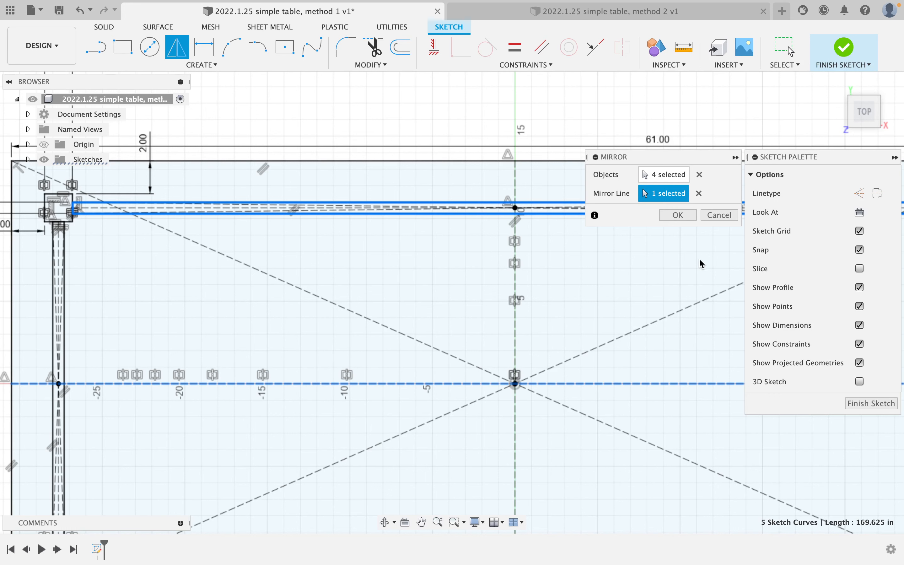
{"action": "left_click", "coordinate": [678, 215]}
Mirror the left rail across the vertical axis to create the right rail.
{"action": "right_click", "coordinate": [323, 129]}
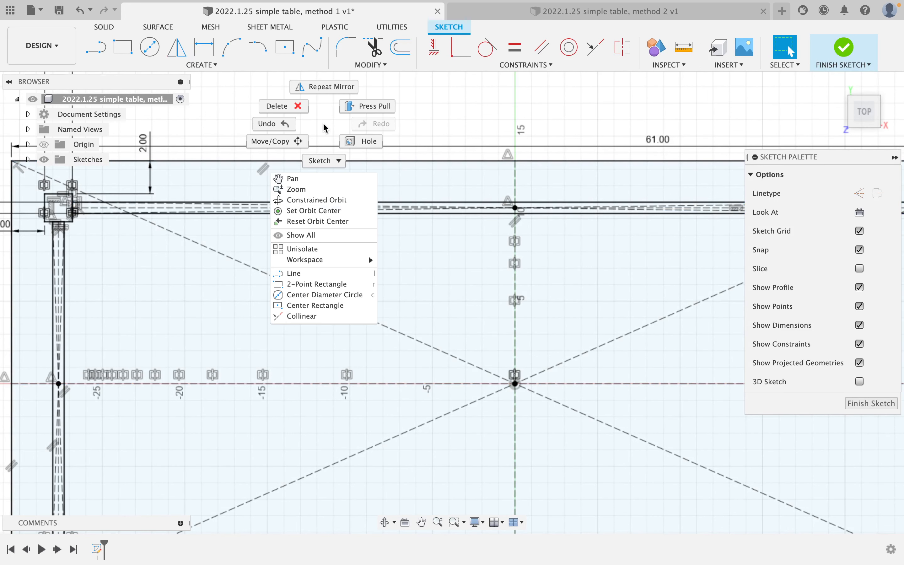
{"action": "left_click", "coordinate": [336, 86]}
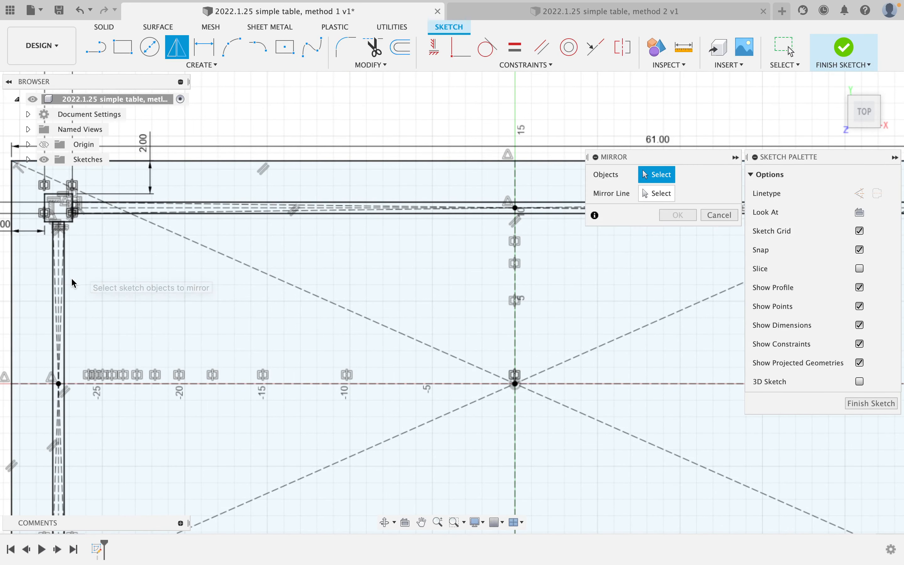
{"action": "double_click", "coordinate": [67, 315]}
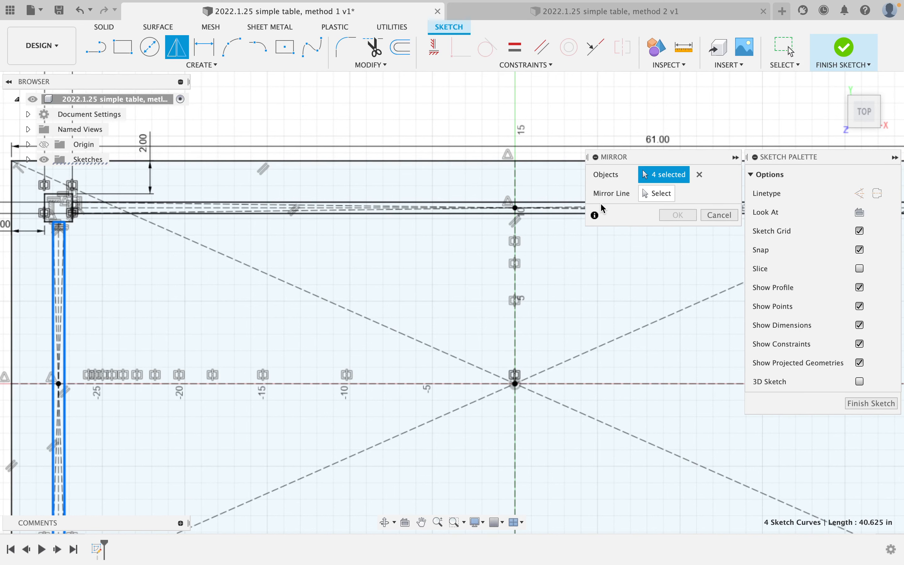
{"action": "left_click", "coordinate": [645, 194]}
{"action": "left_click", "coordinate": [515, 323]}
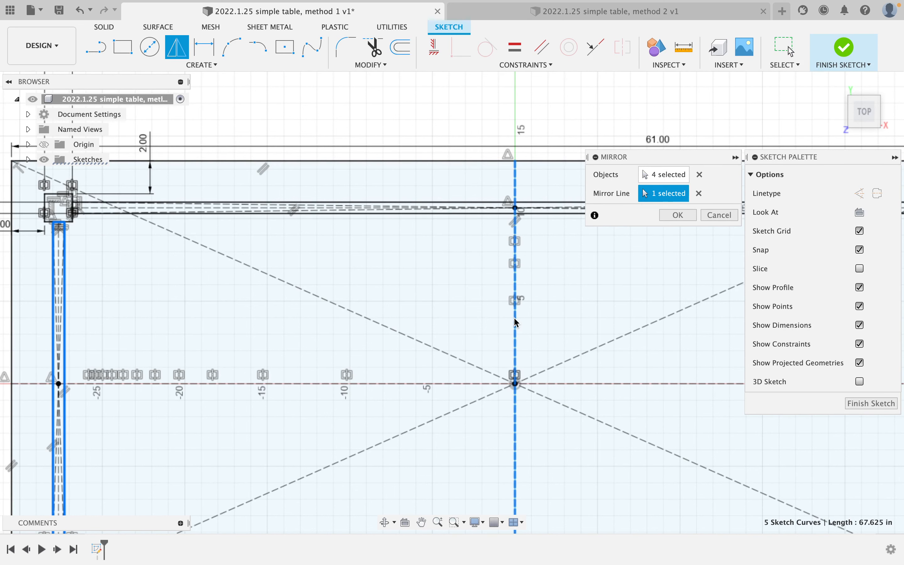
{"action": "left_click", "coordinate": [678, 215]}
{"action": "scroll", "coordinate": [532, 288], "scroll_direction": "down", "scroll_amount": 5}
{"action": "scroll", "coordinate": [532, 288], "scroll_direction": "up", "scroll_amount": 3}
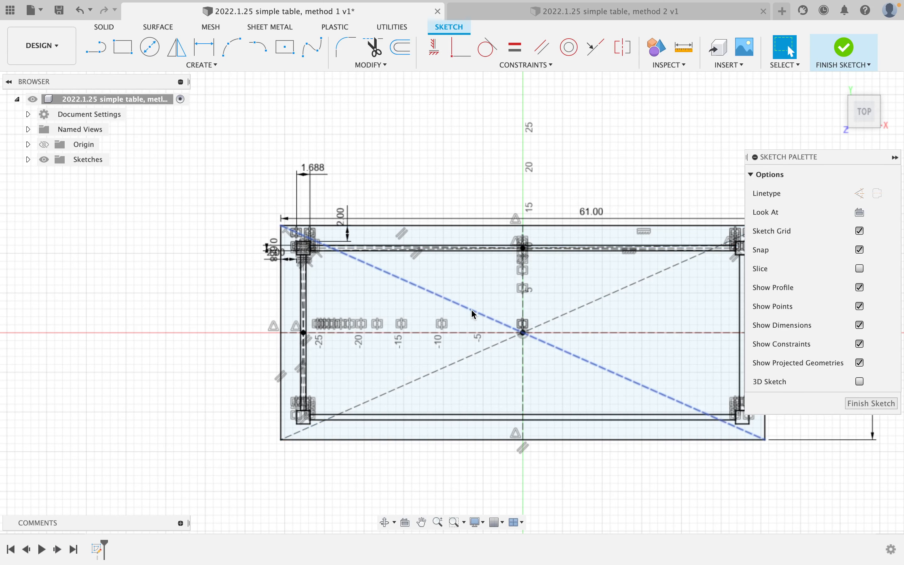
{"action": "middle_click_drag", "start_coordinate": [470, 315], "coordinate": [389, 309]}
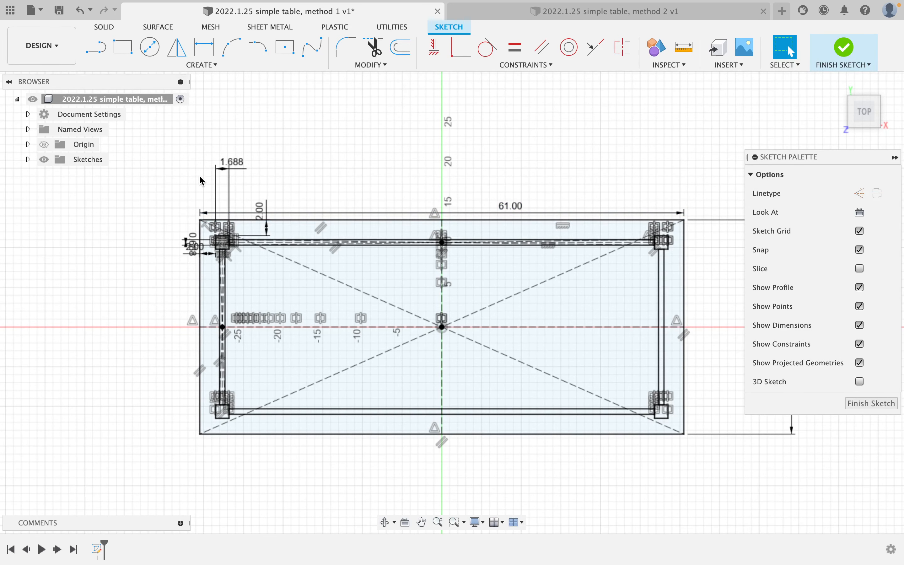
Draw a narrow centre-point rectangle from the sketch origin as the centre cross brace.
{"action": "left_click", "coordinate": [289, 51]}
{"action": "left_click", "coordinate": [442, 327]}
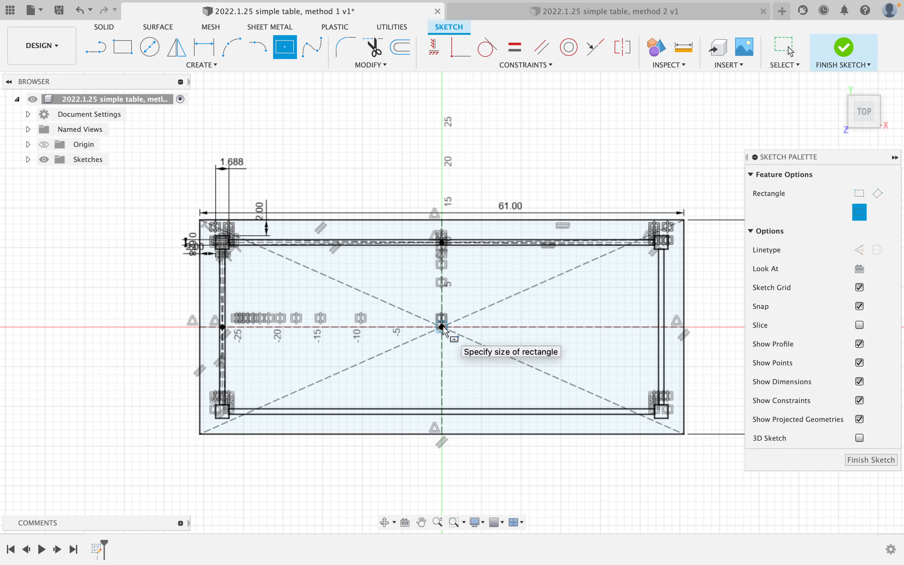
{"action": "scroll", "coordinate": [457, 246], "scroll_direction": "up", "scroll_amount": 5}
{"action": "left_click", "coordinate": [449, 247]}
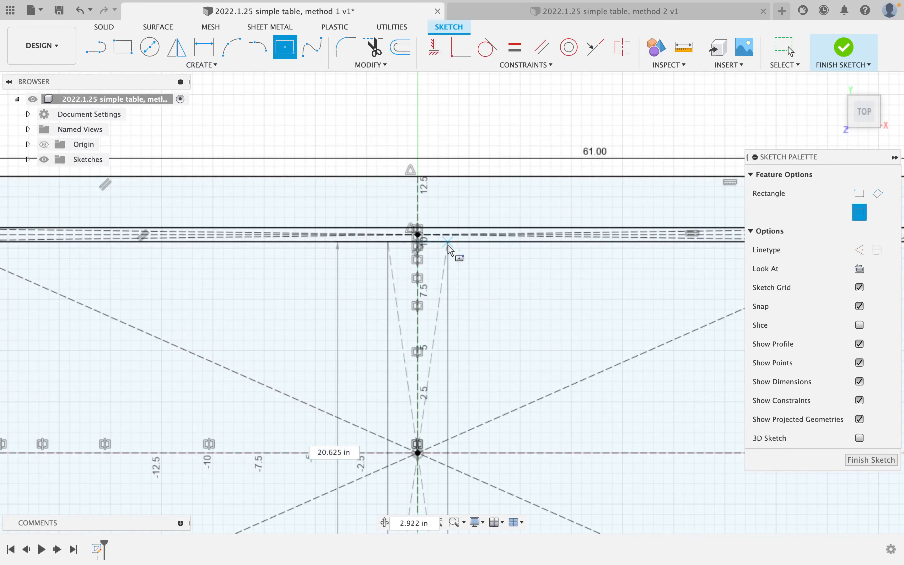
{"action": "scroll", "coordinate": [440, 327], "scroll_direction": "down", "scroll_amount": 4}
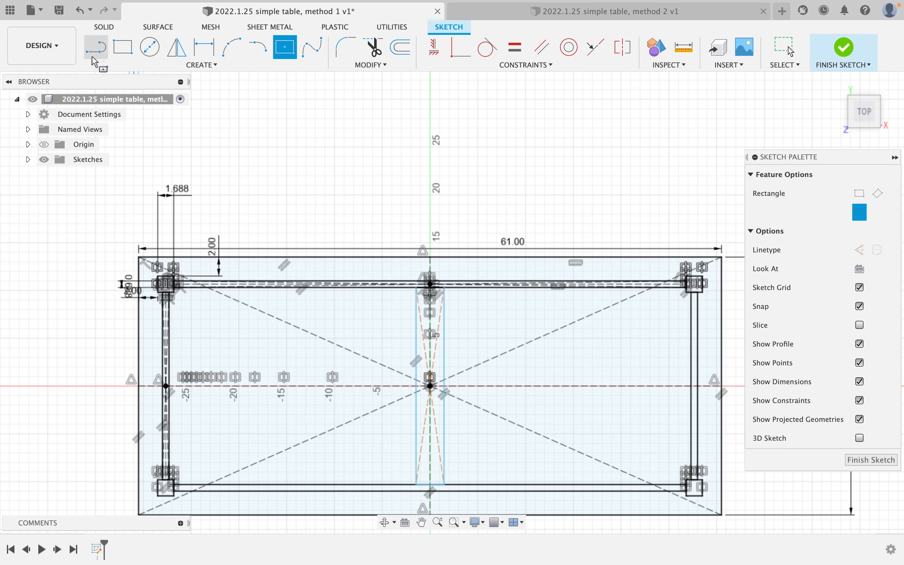
Apply a Horizontal/Vertical constraint to the brace's top line, picked from the overlapping lines.
{"action": "left_click", "coordinate": [199, 58]}
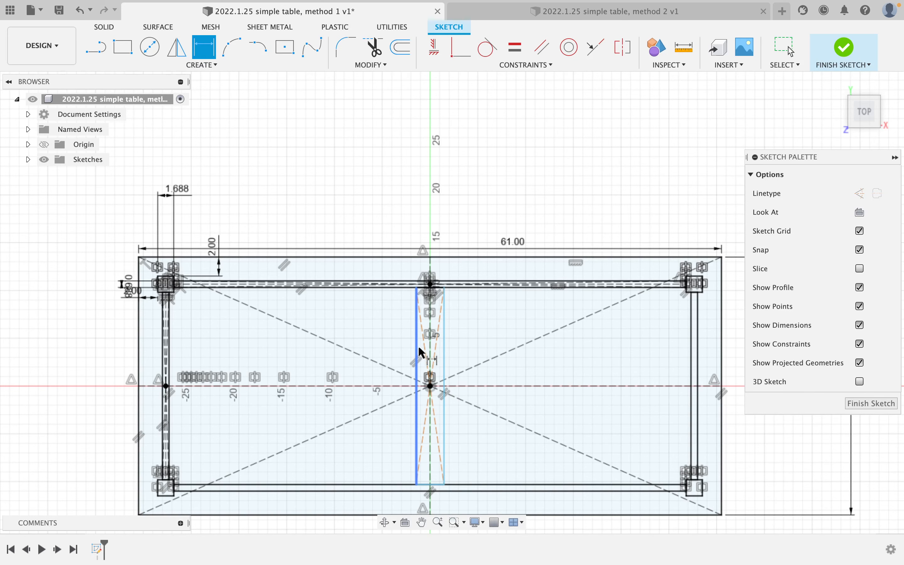
{"action": "left_click", "coordinate": [515, 46]}
{"action": "scroll", "coordinate": [457, 202], "scroll_direction": "up", "scroll_amount": 5}
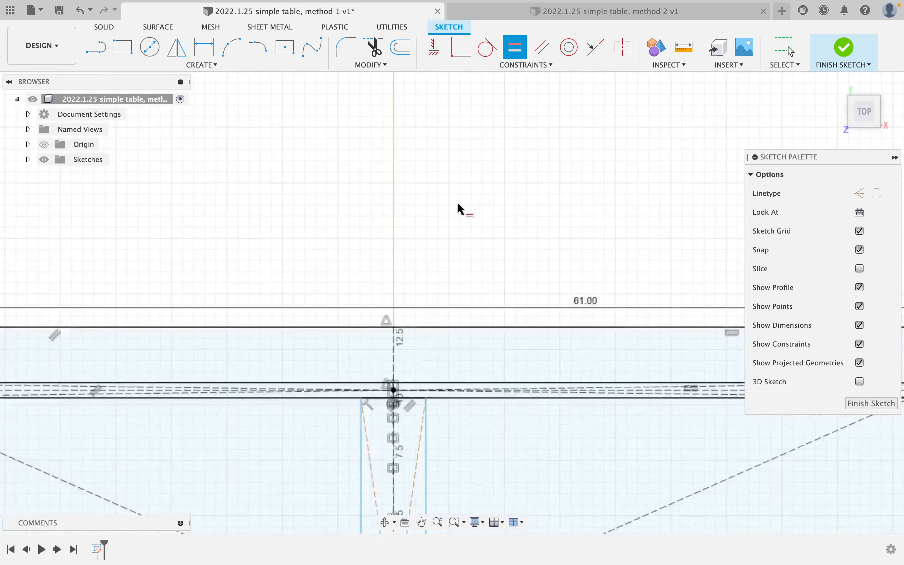
{"action": "scroll", "coordinate": [449, 306], "scroll_direction": "down", "scroll_amount": 3}
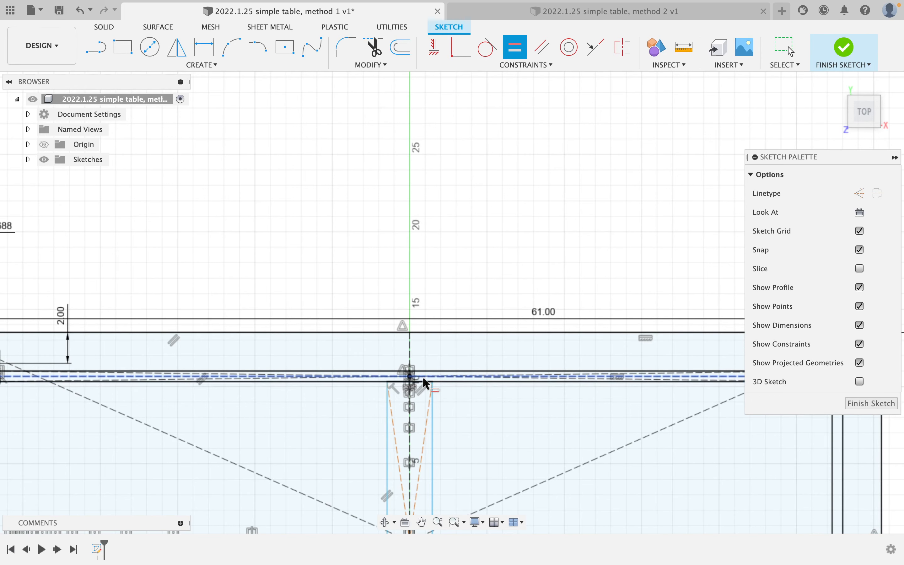
{"action": "scroll", "coordinate": [422, 378], "scroll_direction": "up", "scroll_amount": 3}
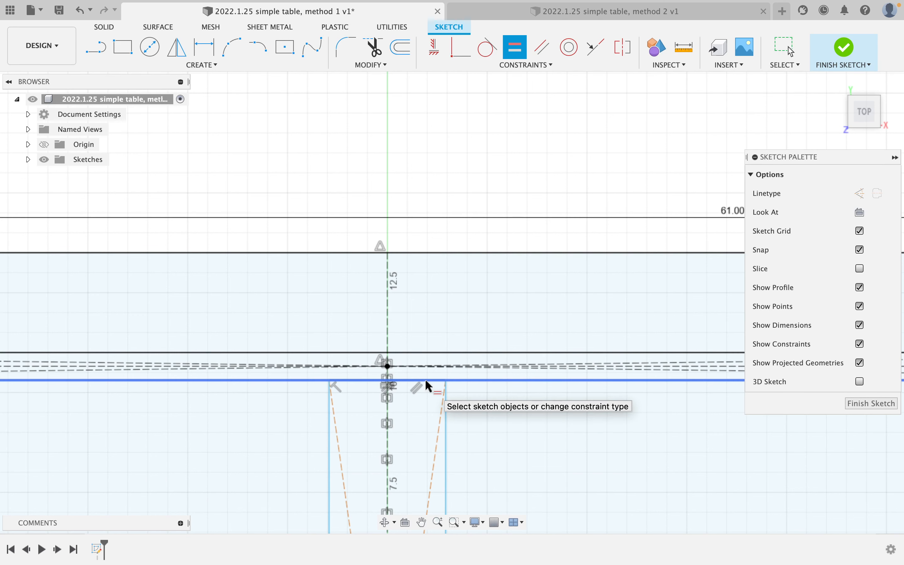
{"action": "left_click", "coordinate": [425, 380]}
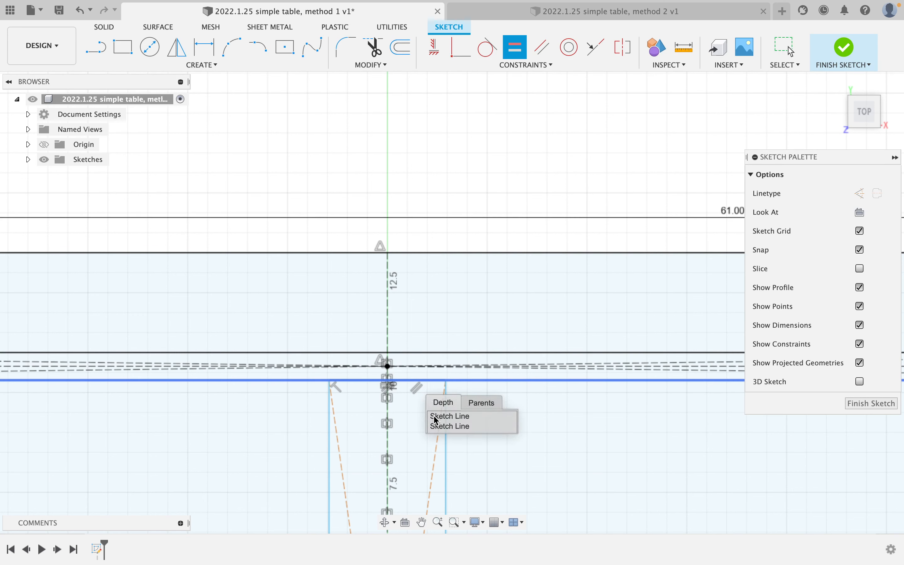
{"action": "left_click", "coordinate": [459, 426]}
{"action": "scroll", "coordinate": [210, 271], "scroll_direction": "down", "scroll_amount": 4}
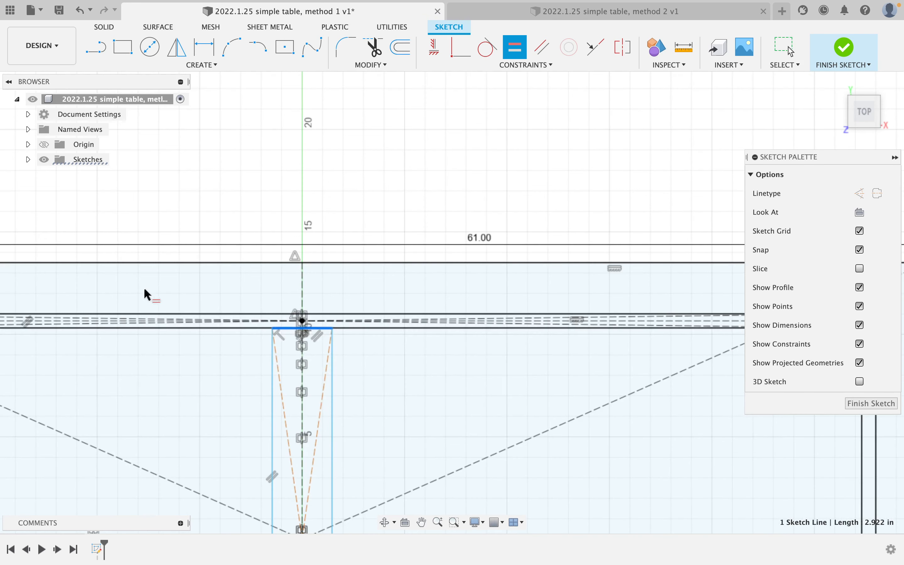
Constrain the overlapping corner-leg edge line so the centre brace stands straight and upright.
{"action": "middle_click_drag", "start_coordinate": [144, 288], "coordinate": [416, 280]}
{"action": "middle_click_drag", "start_coordinate": [70, 302], "coordinate": [317, 284]}
{"action": "scroll", "coordinate": [290, 286], "scroll_direction": "up", "scroll_amount": 6}
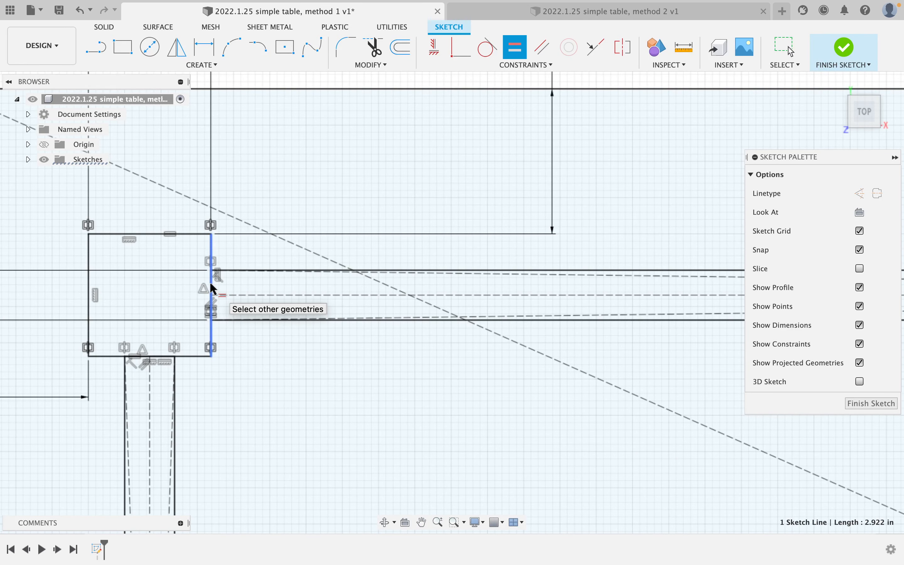
{"action": "left_click", "coordinate": [212, 289]}
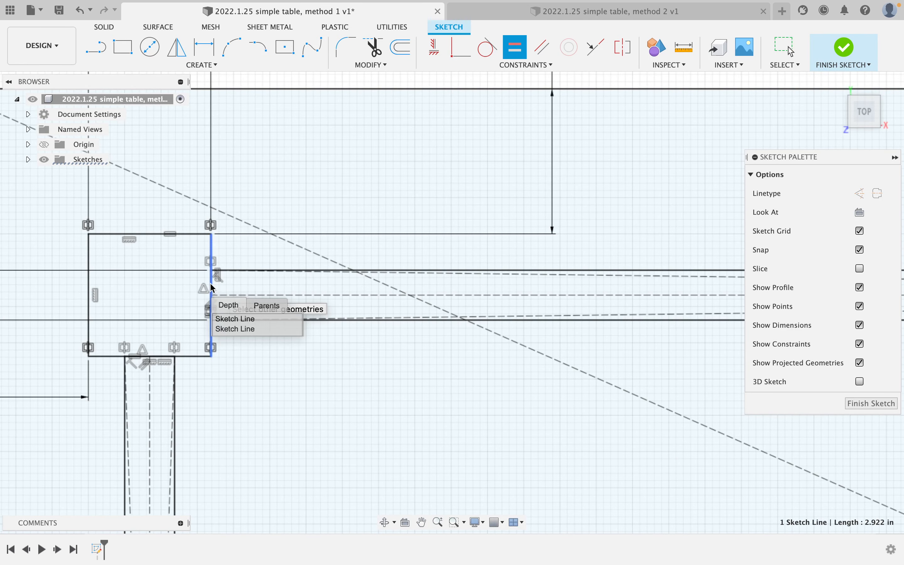
{"action": "left_click", "coordinate": [250, 331]}
{"action": "scroll", "coordinate": [317, 262], "scroll_direction": "down", "scroll_amount": 5}
{"action": "middle_click_drag", "start_coordinate": [438, 245], "coordinate": [26, 226]}
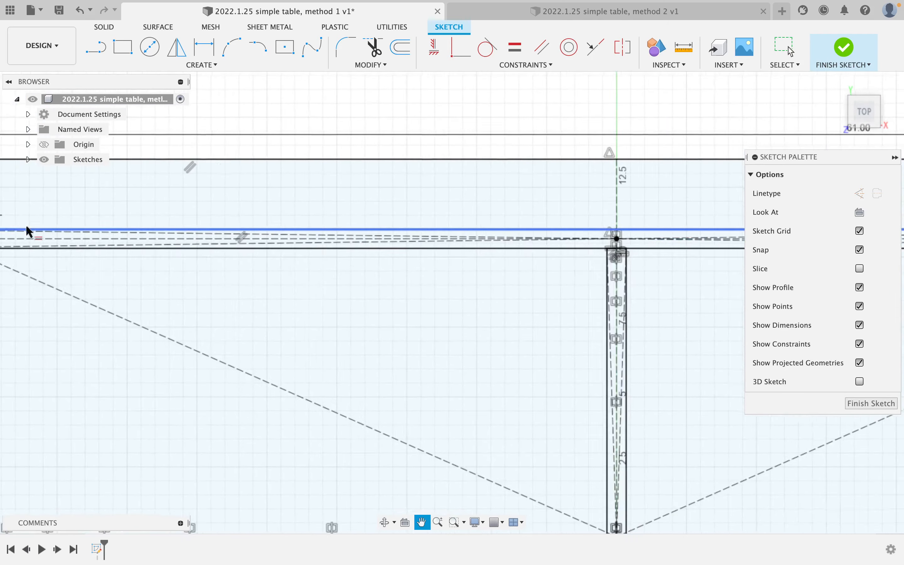
{"action": "scroll", "coordinate": [250, 203], "scroll_direction": "down", "scroll_amount": 5}
{"action": "scroll", "coordinate": [469, 292], "scroll_direction": "up", "scroll_amount": 4}
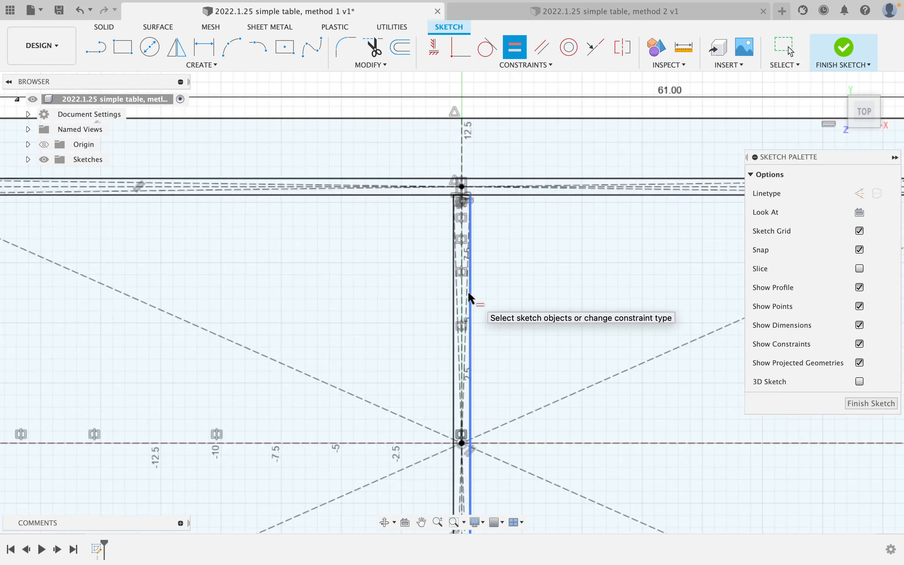
{"action": "scroll", "coordinate": [469, 297], "scroll_direction": "down", "scroll_amount": 4}
{"action": "middle_click_drag", "start_coordinate": [413, 333], "coordinate": [485, 275]}
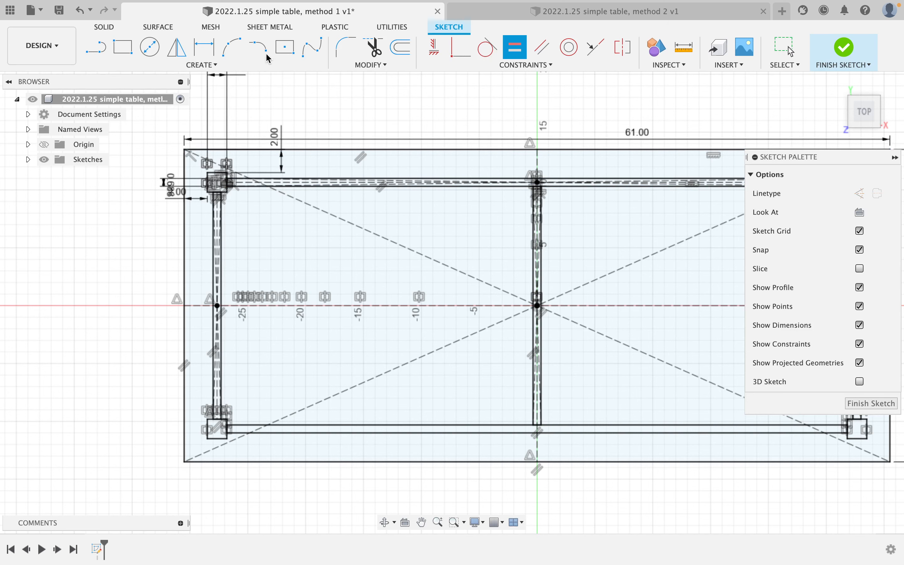
Start a rectangular pattern of the centre brace and make its direction symmetric.
{"action": "left_click", "coordinate": [209, 64]}
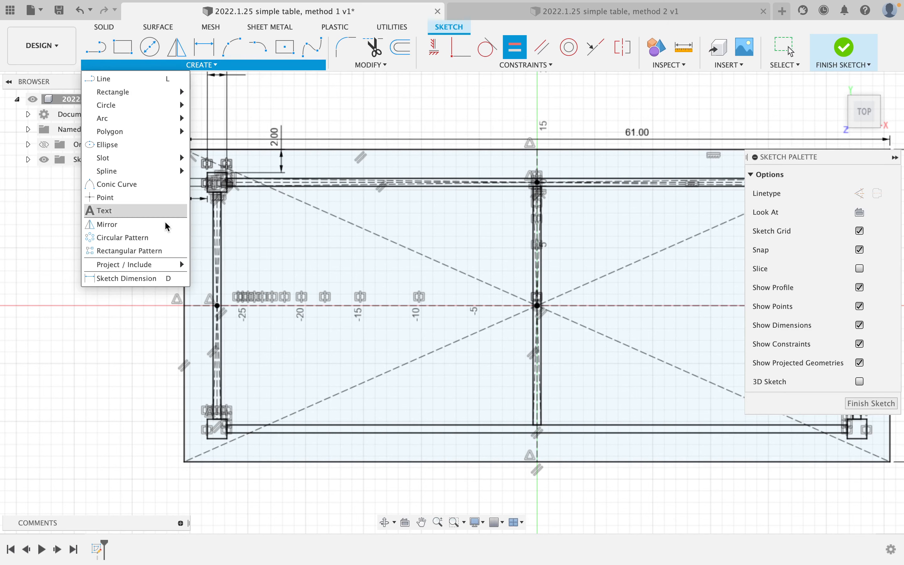
{"action": "left_click", "coordinate": [152, 250]}
{"action": "scroll", "coordinate": [580, 255], "scroll_direction": "up", "scroll_amount": 3}
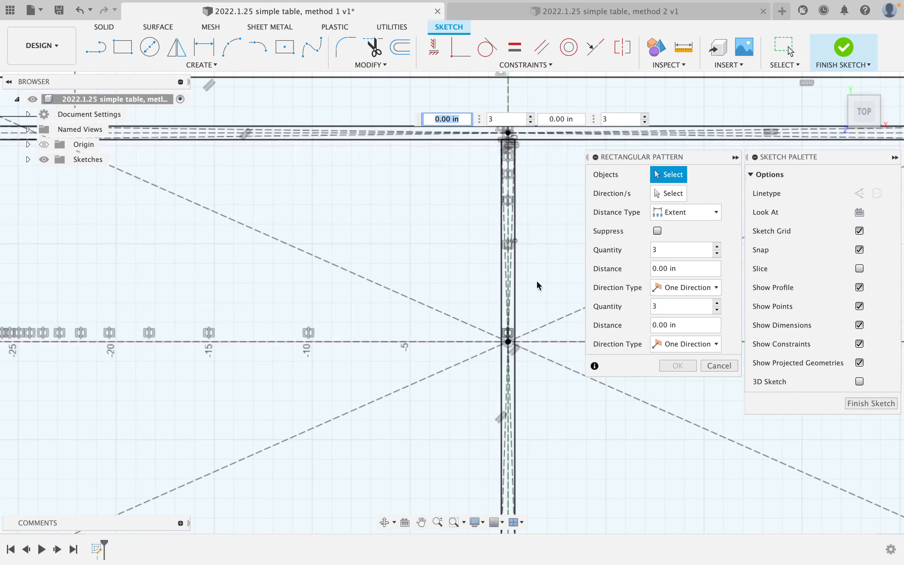
{"action": "double_click", "coordinate": [516, 290]}
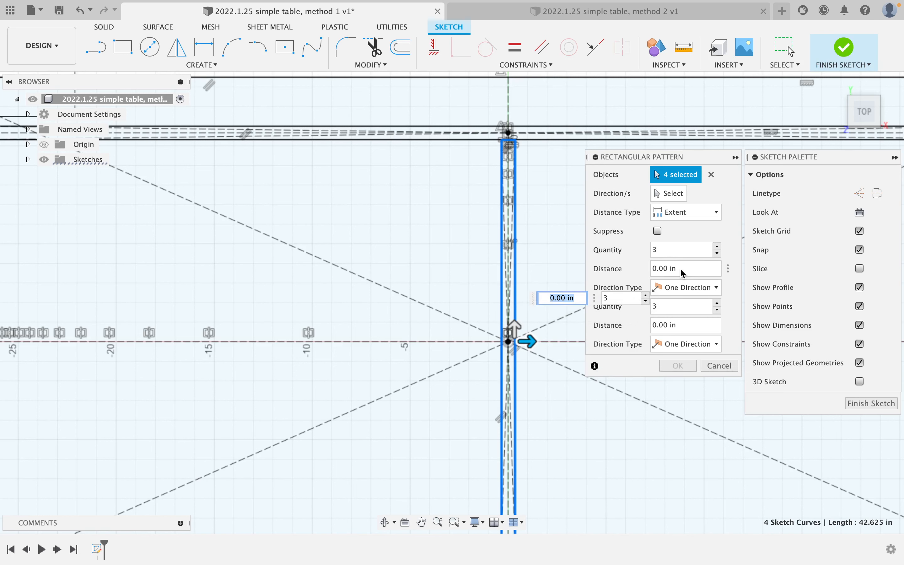
{"action": "left_click", "coordinate": [657, 195]}
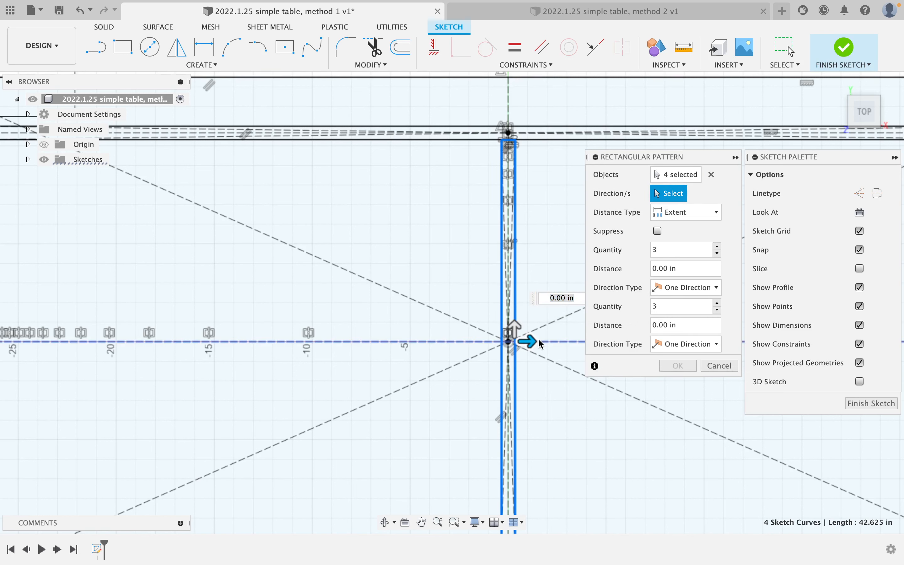
{"action": "left_click_drag", "start_coordinate": [532, 345], "coordinate": [405, 346]}
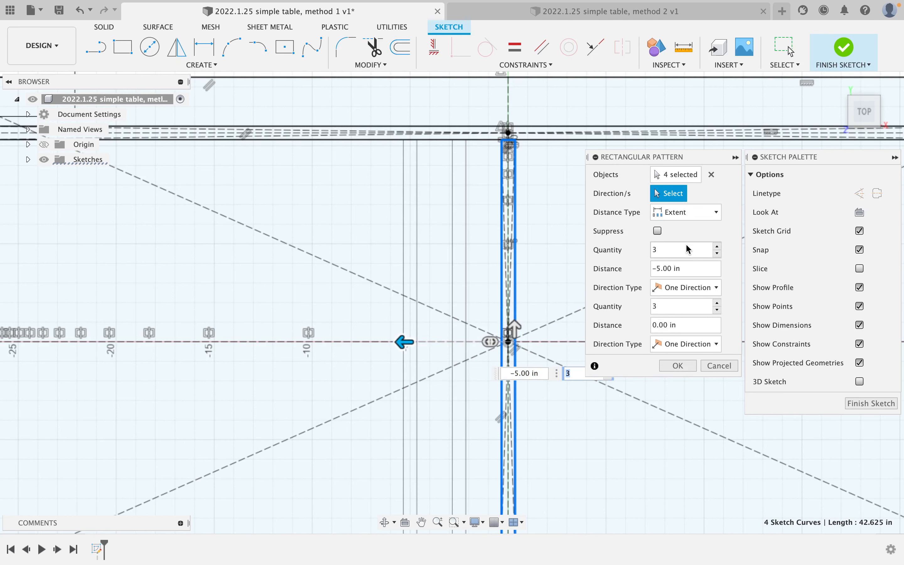
{"action": "left_click", "coordinate": [702, 286]}
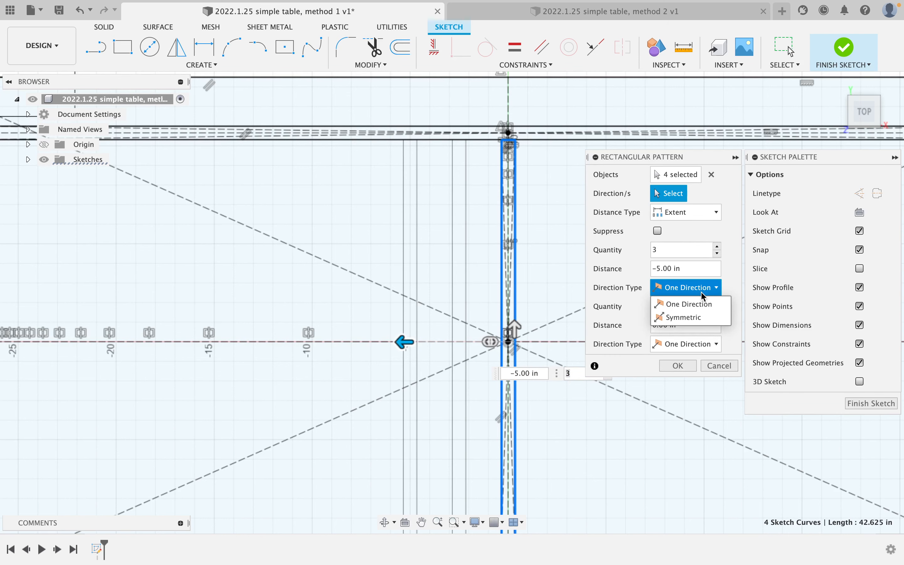
{"action": "left_click", "coordinate": [700, 313]}
Set the pattern to 3 braces 14 in apart, apply it, and finish the sketch.
{"action": "scroll", "coordinate": [472, 307], "scroll_direction": "down", "scroll_amount": 3}
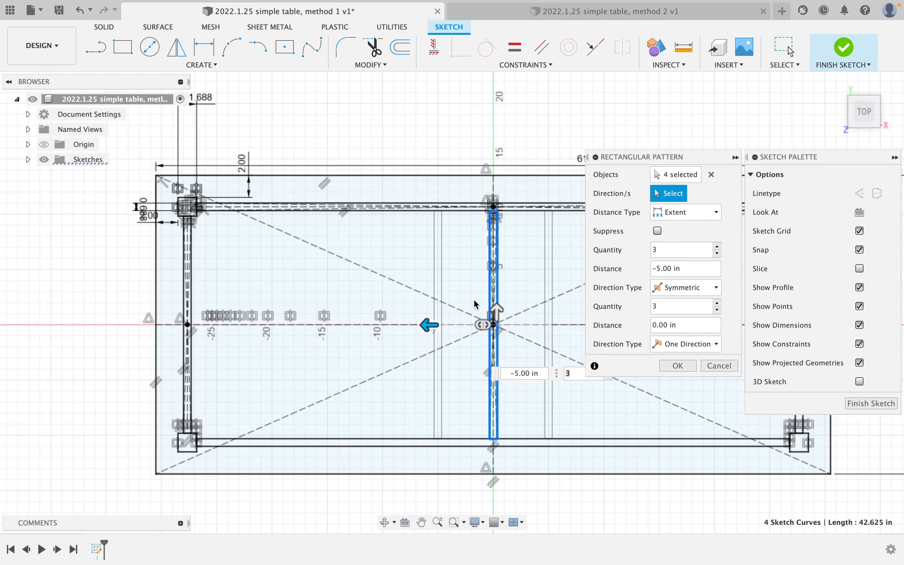
{"action": "left_click_drag", "start_coordinate": [428, 329], "coordinate": [325, 330]}
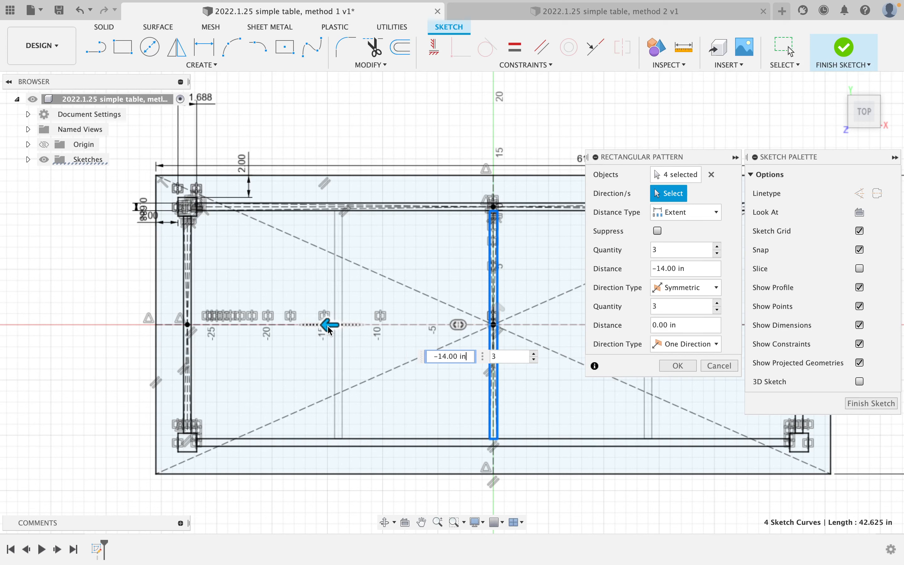
{"action": "key", "text": "Tab"}
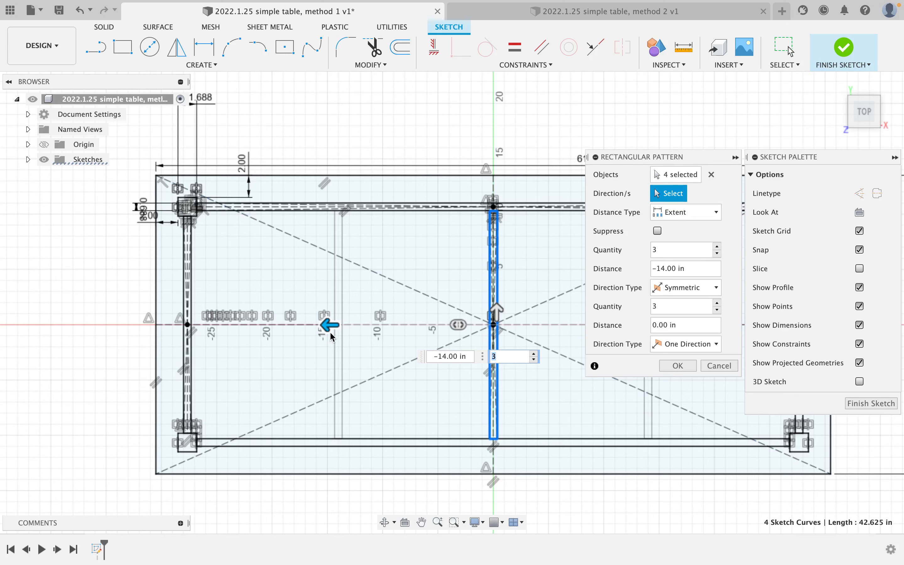
{"action": "left_click", "coordinate": [678, 366]}
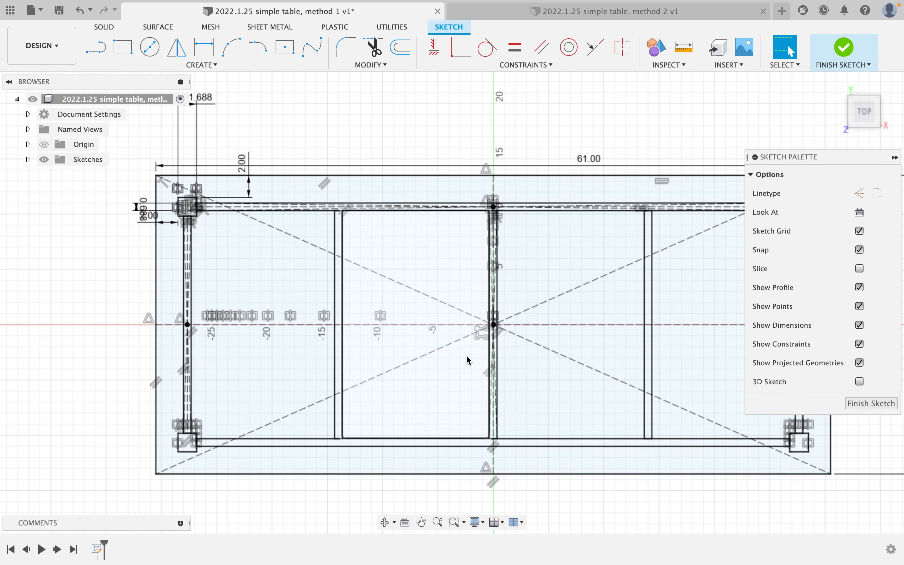
{"action": "scroll", "coordinate": [460, 316], "scroll_direction": "down", "scroll_amount": 3}
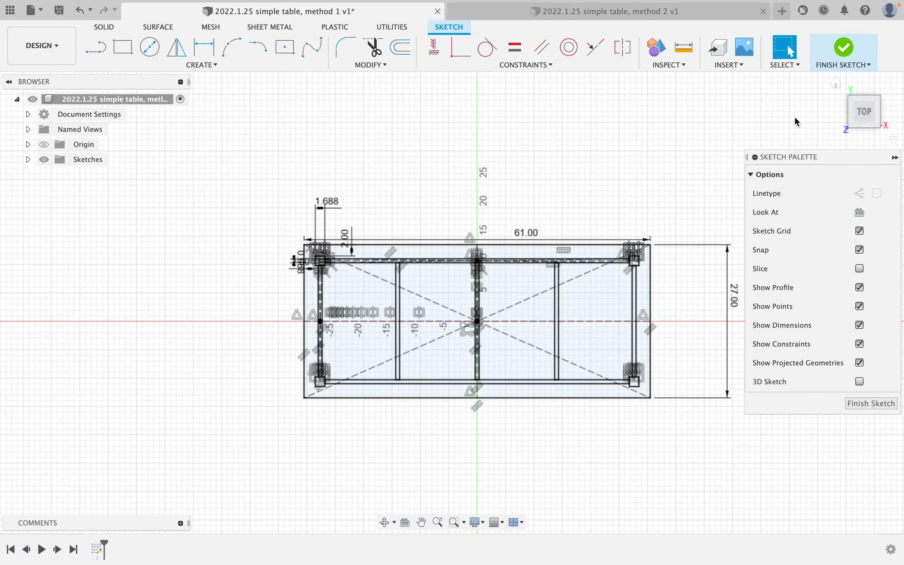
{"action": "left_click", "coordinate": [841, 53]}
Begin an extrude on a few tabletop profiles, then cancel it.
{"action": "scroll", "coordinate": [658, 153], "scroll_direction": "down", "scroll_amount": 5}
{"action": "scroll", "coordinate": [613, 157], "scroll_direction": "down", "scroll_amount": 5}
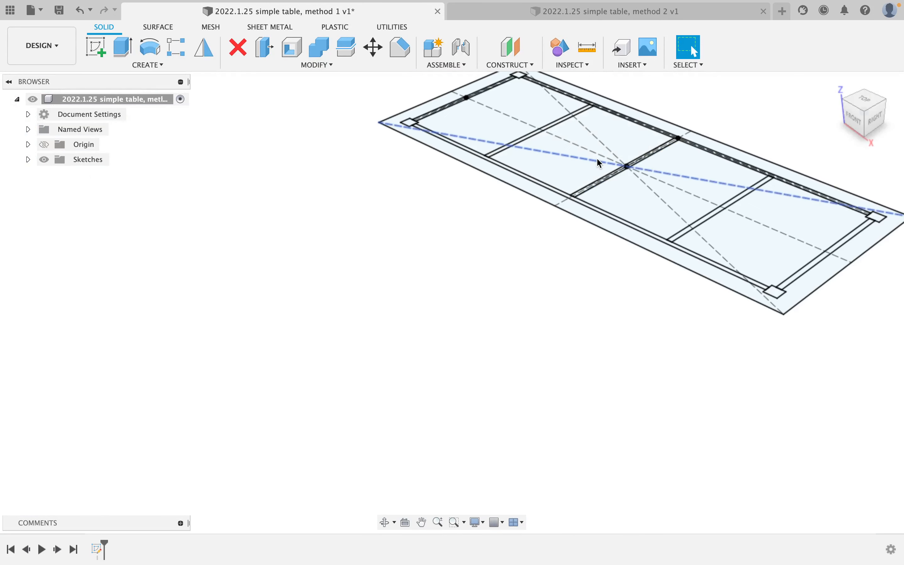
{"action": "middle_click_drag", "start_coordinate": [604, 156], "coordinate": [450, 219]}
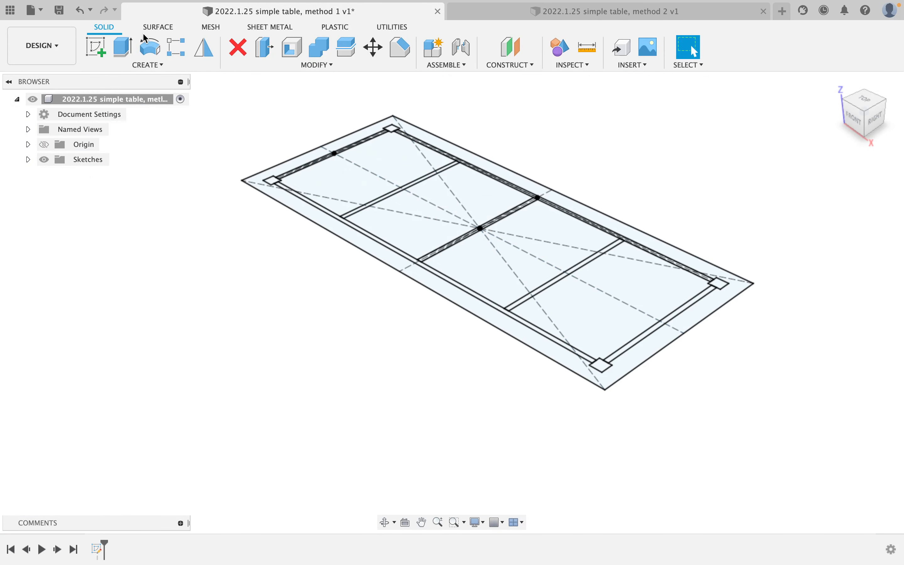
{"action": "left_click", "coordinate": [127, 53]}
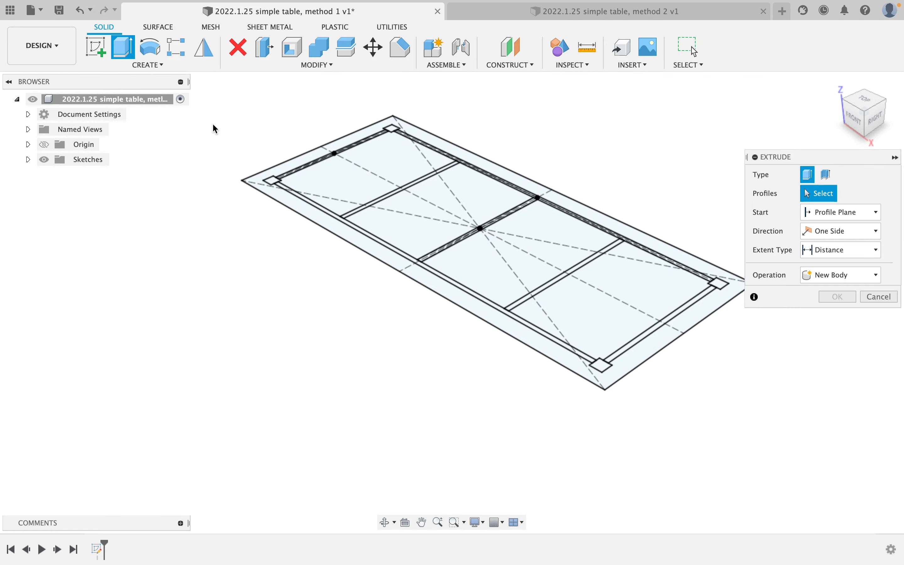
{"action": "middle_click_drag", "start_coordinate": [216, 127], "coordinate": [262, 177], "text": "shift"}
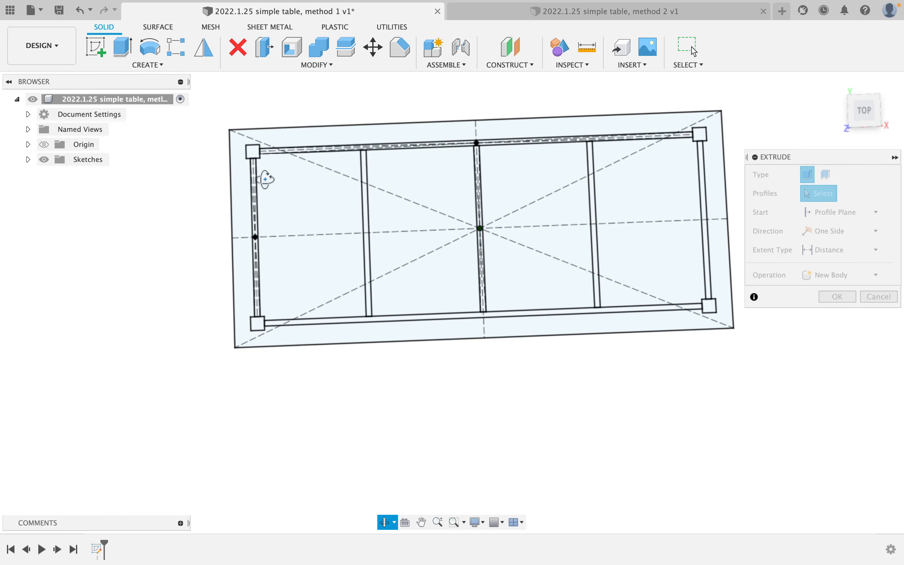
{"action": "middle_click_drag", "start_coordinate": [312, 162], "coordinate": [283, 236]}
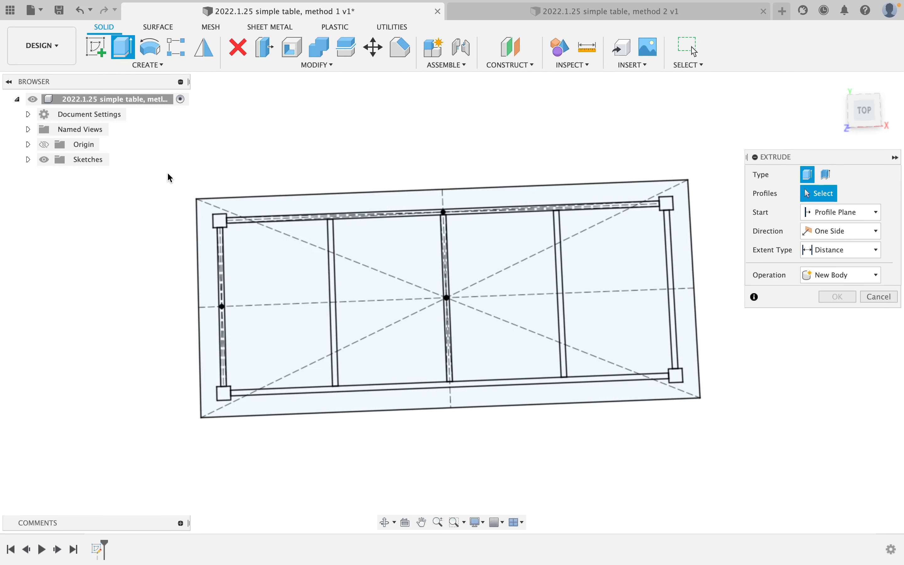
{"action": "left_click", "coordinate": [355, 206]}
{"action": "left_click", "coordinate": [358, 248]}
{"action": "left_click", "coordinate": [491, 258]}
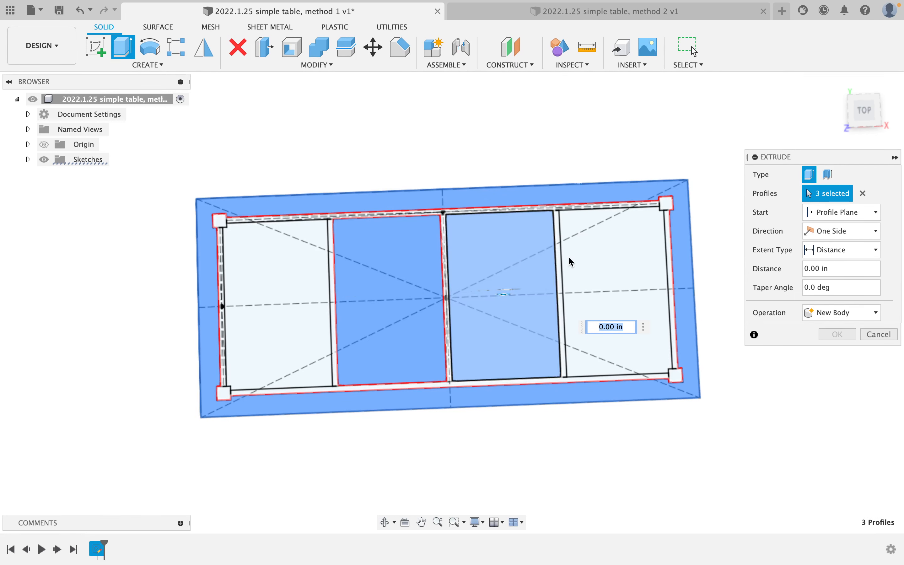
{"action": "key", "text": "Escape"}
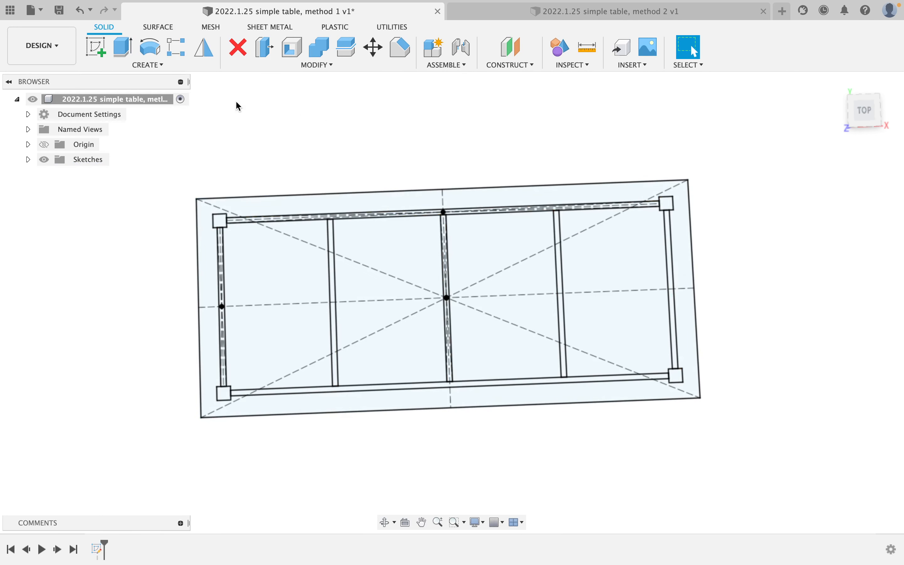
Extrude all sketch profiles 1 1/16 in thick as a new tabletop component.
{"action": "left_click", "coordinate": [123, 47]}
{"action": "mouse_move", "coordinate": [151, 133]}
{"action": "left_mouse_down"}
{"action": "mouse_move", "coordinate": [275, 227]}
{"action": "mouse_move", "coordinate": [741, 405]}
{"action": "mouse_move", "coordinate": [753, 428]}
{"action": "left_mouse_up"}
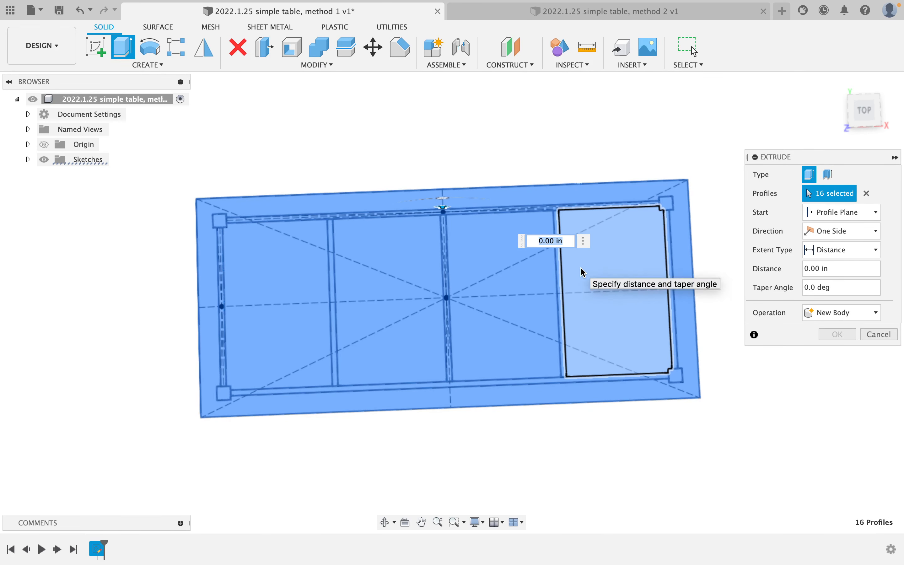
{"action": "mouse_move", "coordinate": [544, 333]}
{"action": "middle_mouse_down", "text": "shift"}
{"action": "mouse_move", "coordinate": [542, 247]}
{"action": "mouse_move", "coordinate": [544, 303]}
{"action": "middle_mouse_up", "text": "shift"}
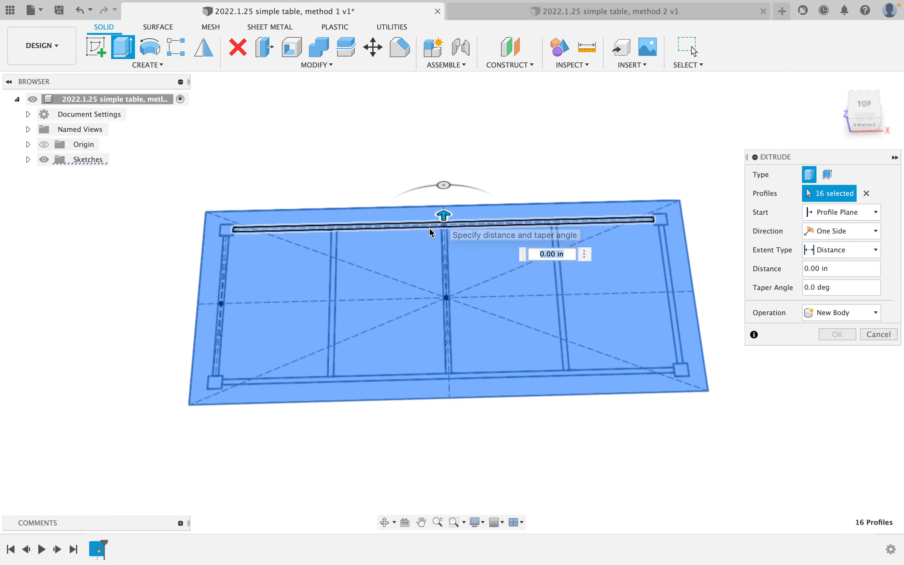
{"action": "left_click", "coordinate": [499, 261]}
{"action": "left_click", "coordinate": [490, 267]}
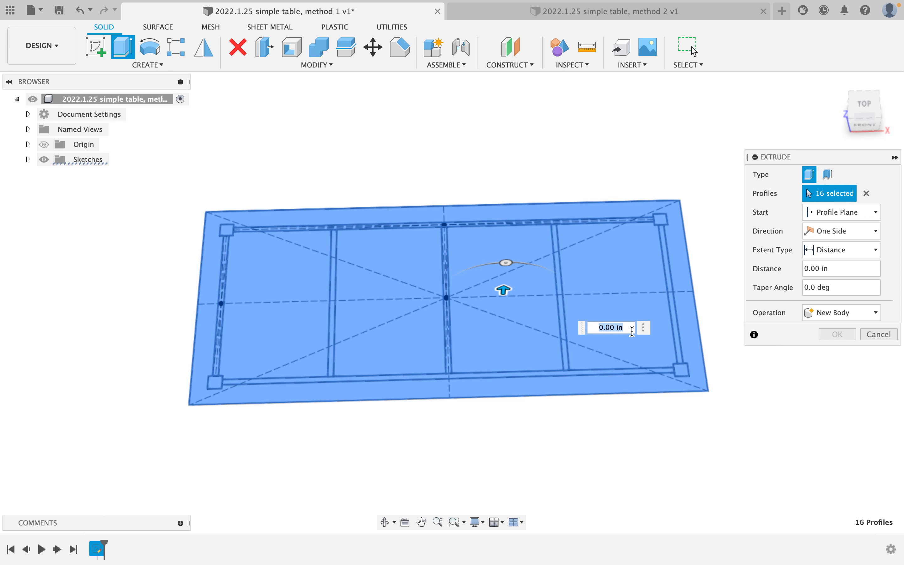
{"action": "type", "text": "1 1/6"}
{"action": "type", "text": "6"}
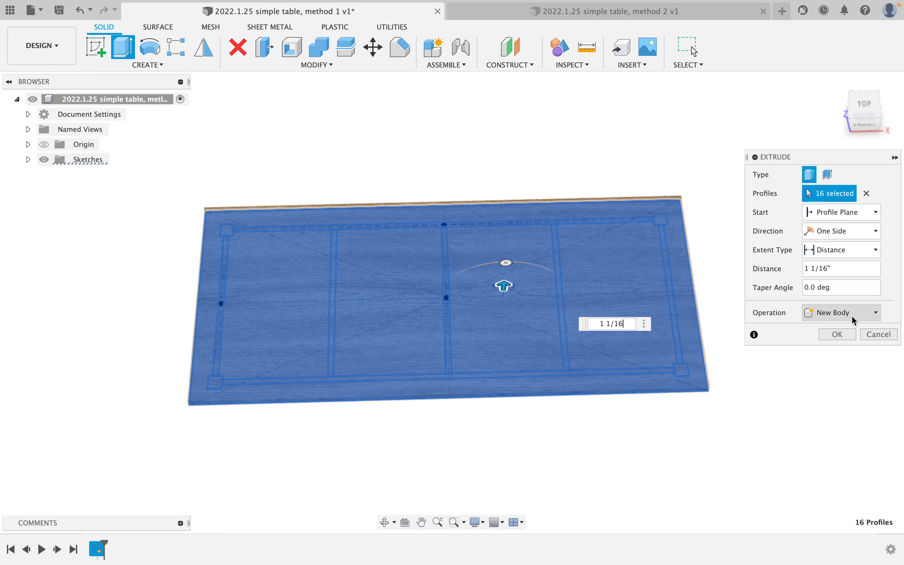
{"action": "left_click", "coordinate": [851, 313]}
{"action": "left_click", "coordinate": [855, 380]}
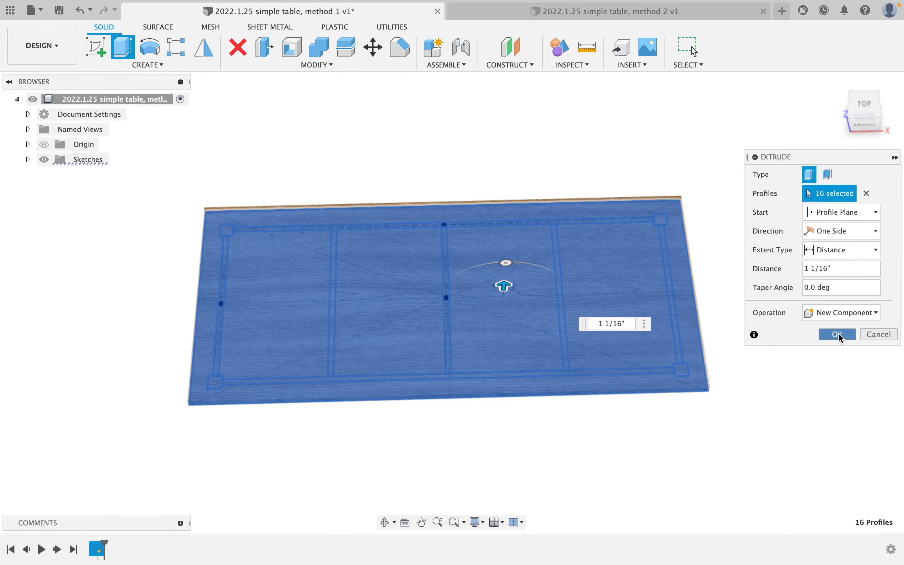
{"action": "left_click", "coordinate": [838, 334]}
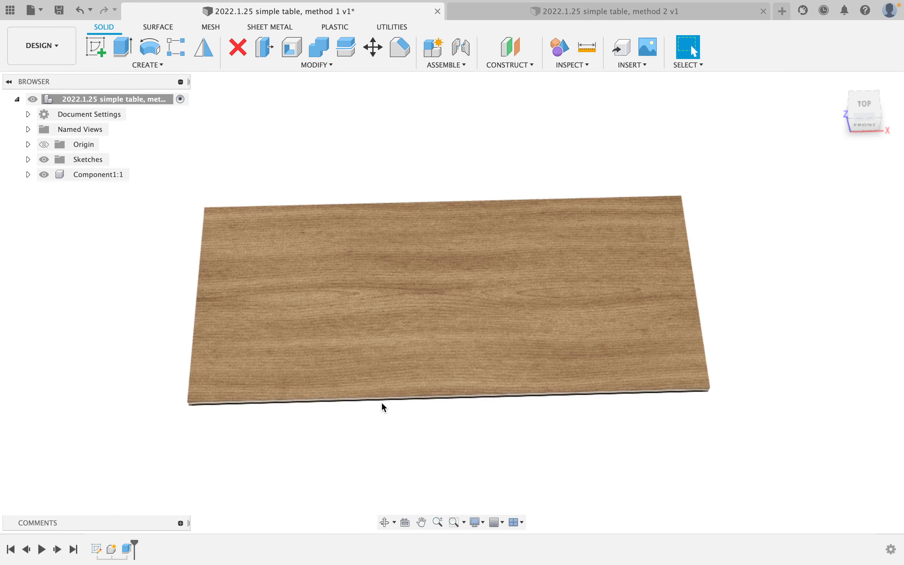
{"action": "middle_click_drag", "start_coordinate": [384, 407], "coordinate": [401, 333], "text": "shift"}
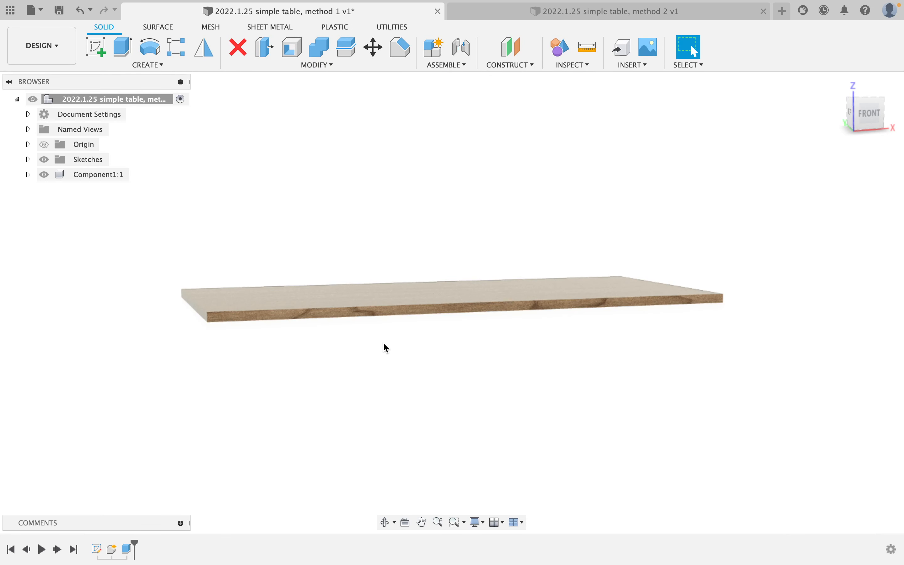
Make Sketch1 visible again, view the tabletop's underside, and start a new extrude.
{"action": "scroll", "coordinate": [388, 347], "scroll_direction": "up", "scroll_amount": 3}
{"action": "scroll", "coordinate": [384, 348], "scroll_direction": "down", "scroll_amount": 2}
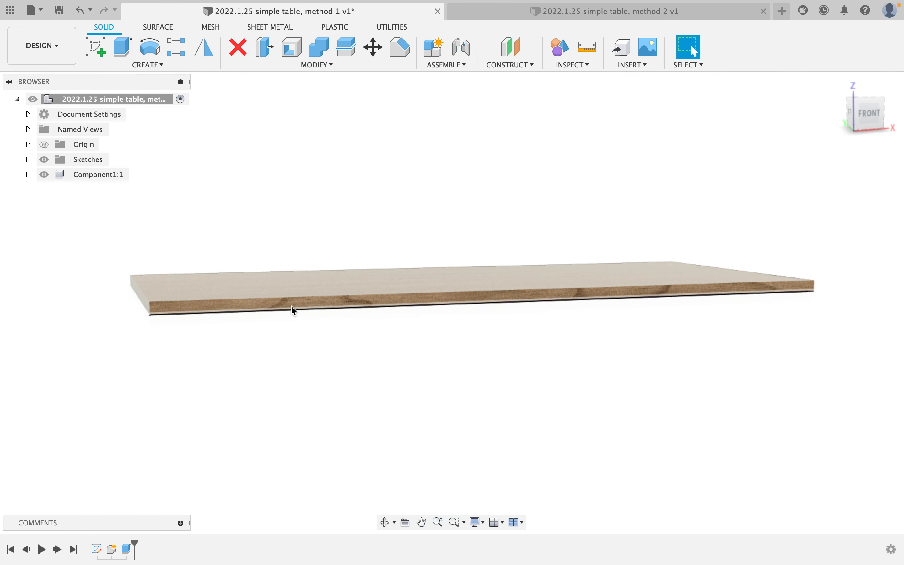
{"action": "left_click", "coordinate": [28, 159]}
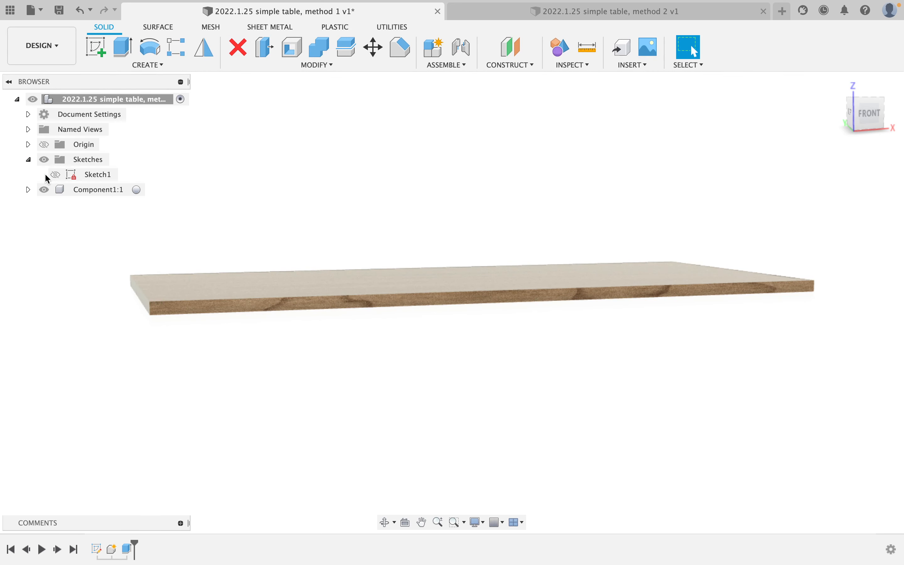
{"action": "left_click", "coordinate": [56, 174]}
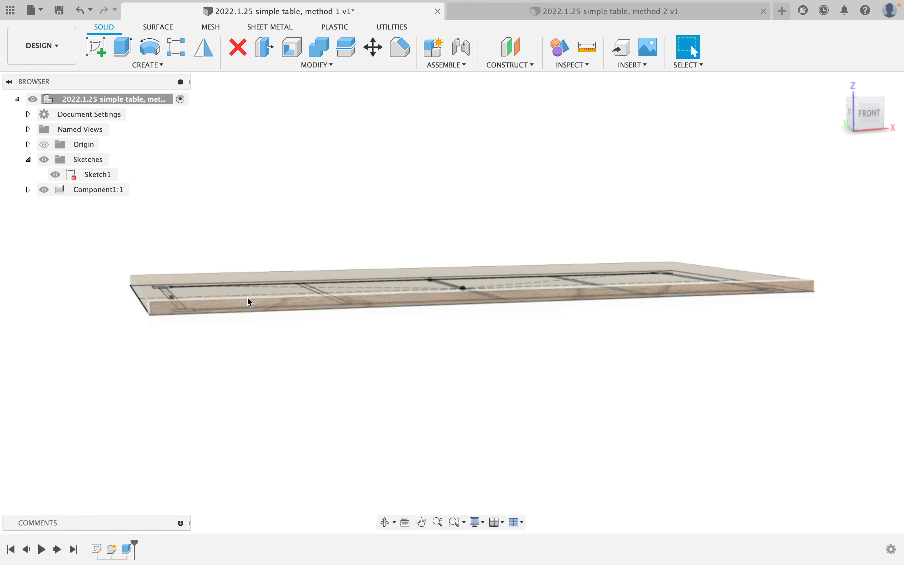
{"action": "mouse_move", "coordinate": [237, 268]}
{"action": "middle_mouse_down", "text": "shift"}
{"action": "mouse_move", "coordinate": [238, 292]}
{"action": "mouse_move", "coordinate": [243, 223]}
{"action": "middle_mouse_up", "text": "shift"}
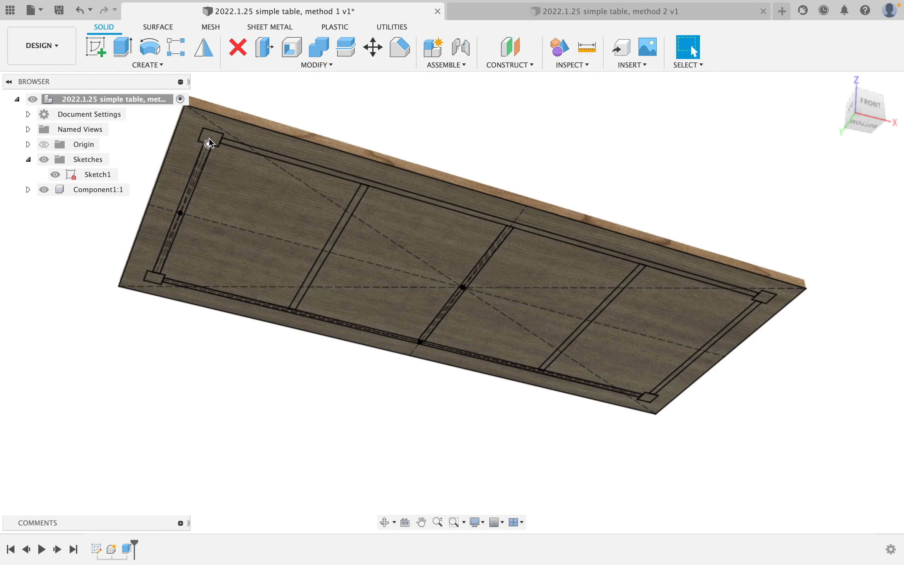
{"action": "left_click", "coordinate": [123, 46]}
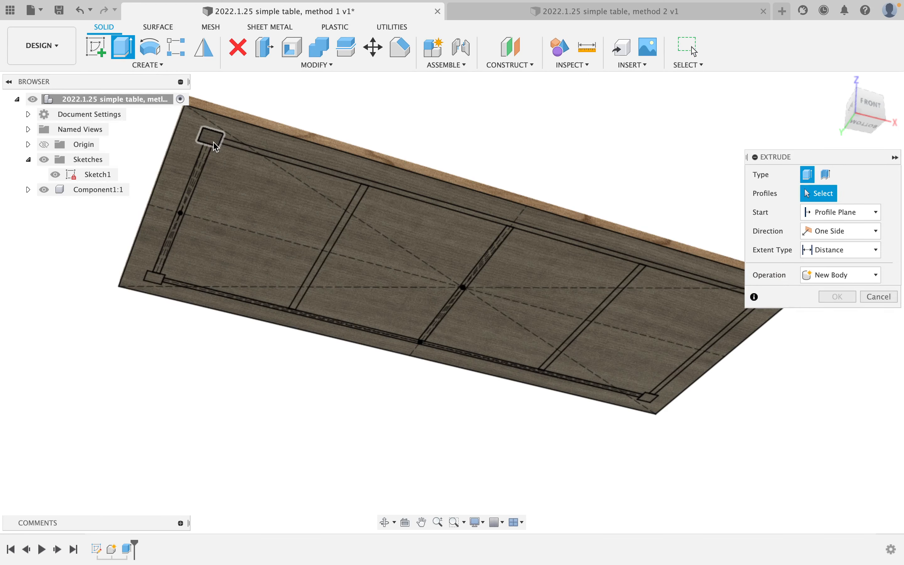
Select the four corner square leg profiles for extrusion.
{"action": "left_click", "coordinate": [211, 137]}
{"action": "left_click", "coordinate": [156, 279]}
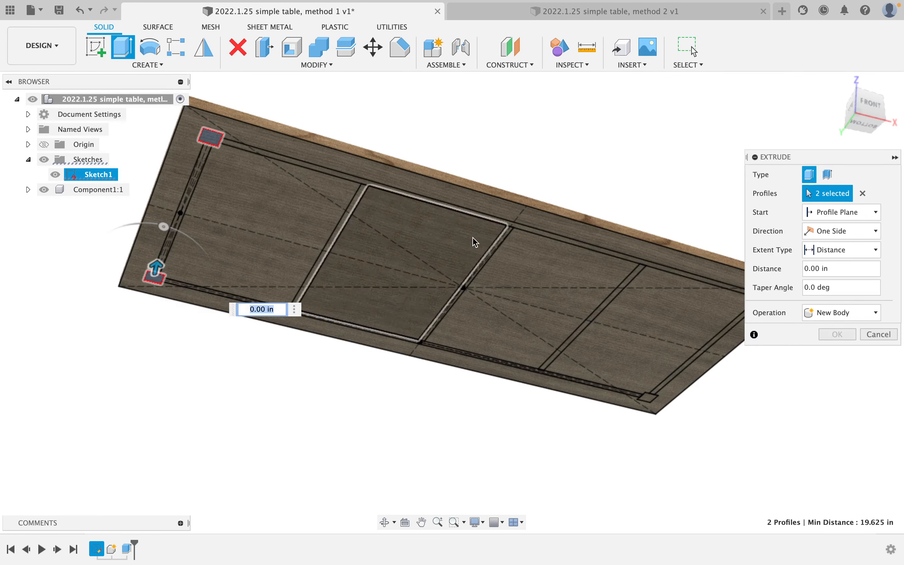
{"action": "middle_click_drag", "start_coordinate": [550, 237], "coordinate": [451, 216]}
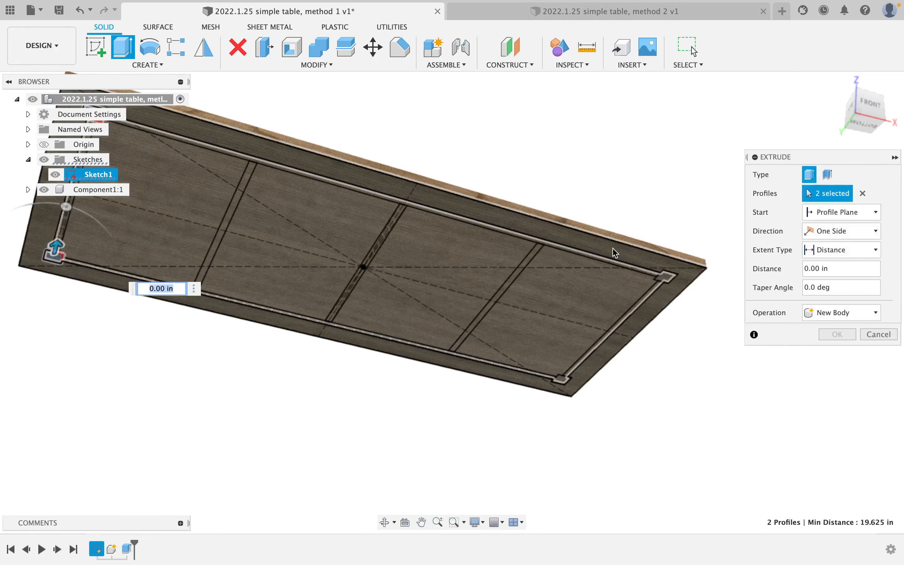
{"action": "left_click", "coordinate": [666, 278]}
{"action": "left_click", "coordinate": [565, 379]}
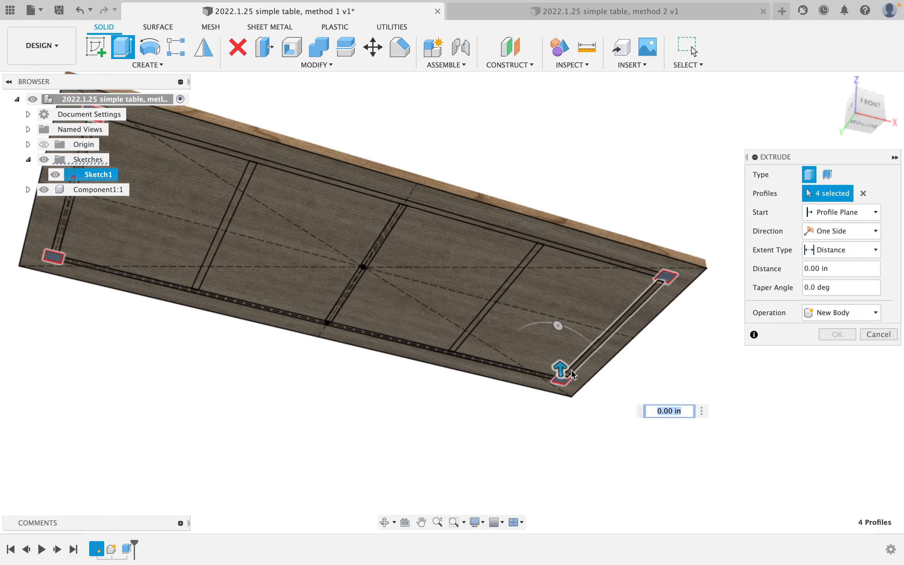
{"action": "left_click_drag", "start_coordinate": [573, 375], "coordinate": [572, 467]}
{"action": "middle_click_drag", "start_coordinate": [571, 467], "coordinate": [585, 365], "text": "shift"}
Extrude the legs -28 in as a new component, Component2:1.
{"action": "left_click", "coordinate": [848, 274]}
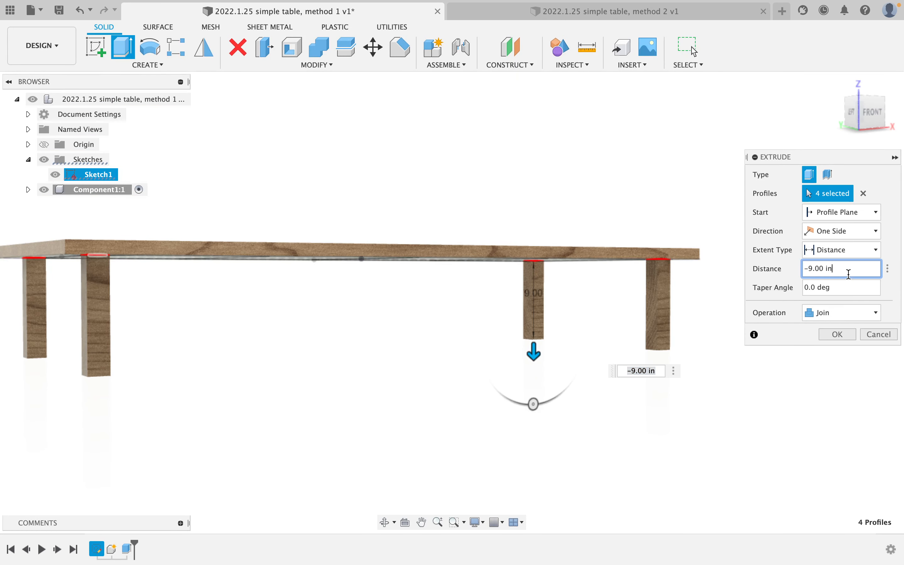
{"action": "left_click", "coordinate": [838, 313]}
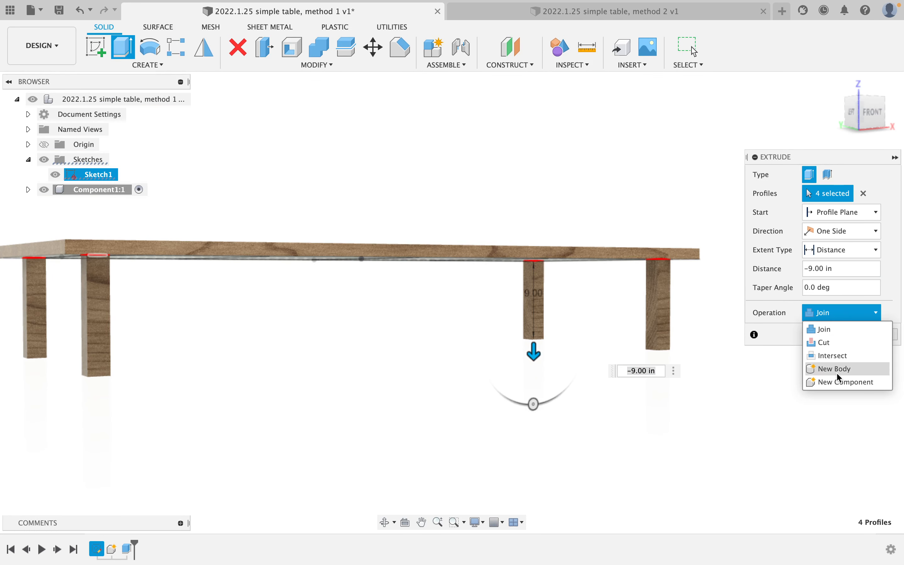
{"action": "left_click", "coordinate": [838, 382]}
{"action": "left_click", "coordinate": [846, 276]}
{"action": "left_click_drag", "start_coordinate": [867, 268], "coordinate": [791, 268]}
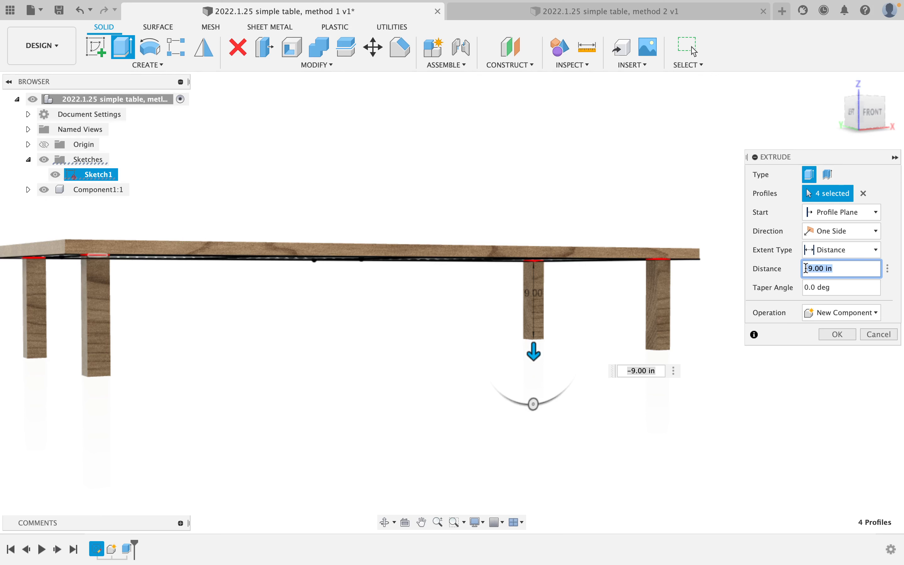
{"action": "type", "text": "28"}
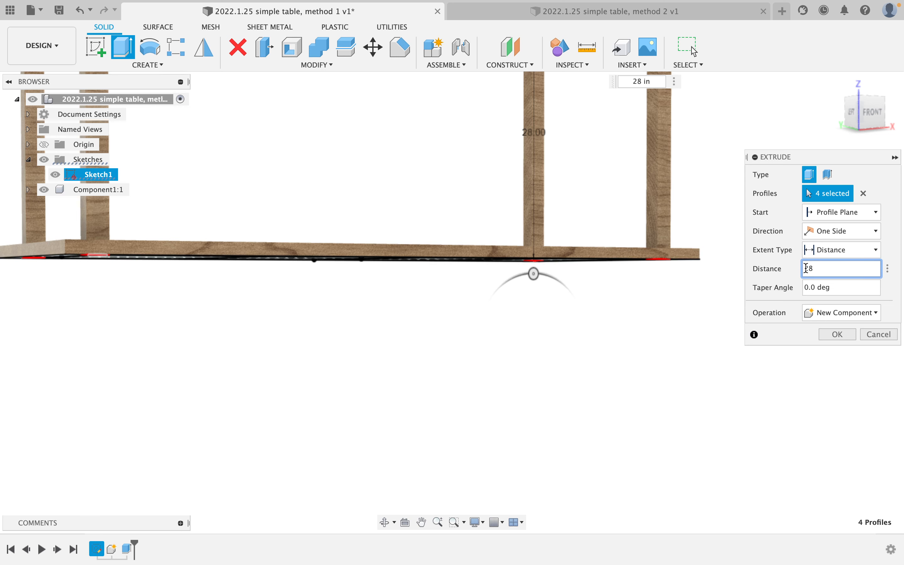
{"action": "left_click", "coordinate": [805, 269]}
{"action": "type", "text": "-"}
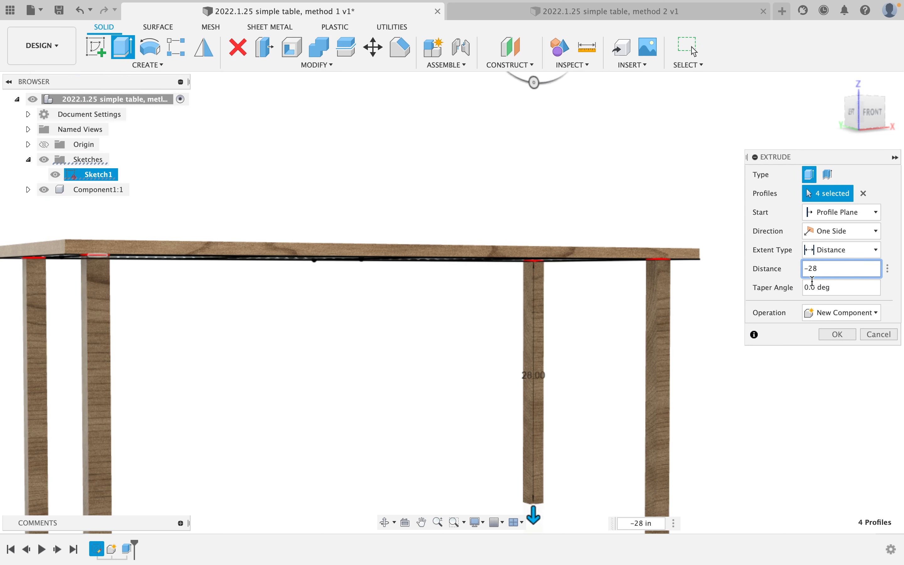
{"action": "left_click", "coordinate": [844, 337]}
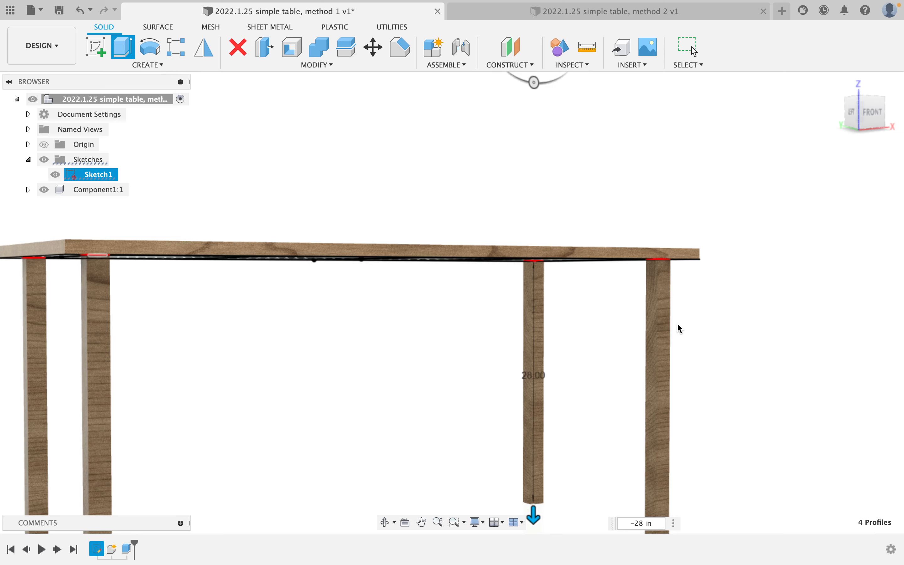
{"action": "scroll", "coordinate": [619, 324], "scroll_direction": "down", "scroll_amount": 3}
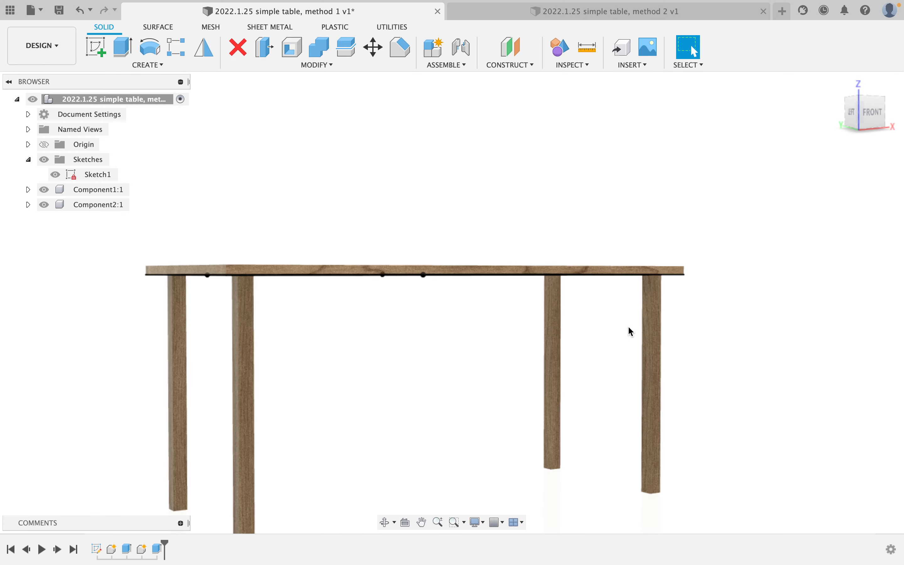
{"action": "middle_click_drag", "start_coordinate": [602, 322], "coordinate": [554, 269], "text": "shift"}
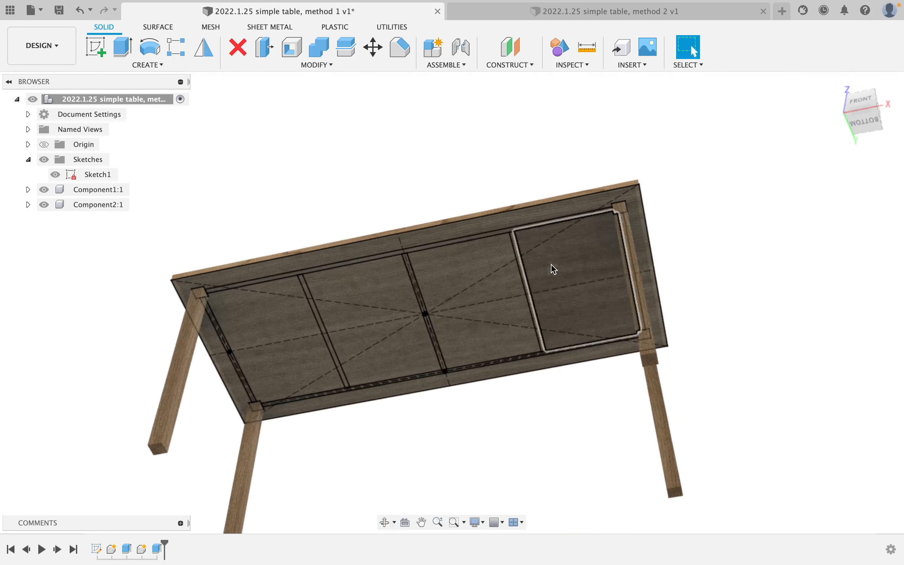
Start an extrude and select the four perimeter rail strips along the table edges.
{"action": "left_click", "coordinate": [129, 52]}
{"action": "left_click", "coordinate": [339, 266]}
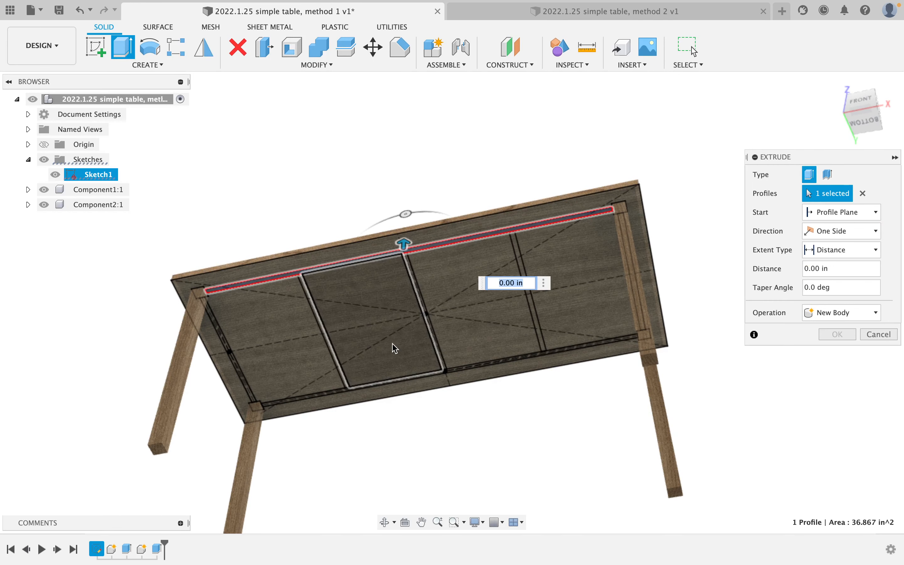
{"action": "scroll", "coordinate": [447, 373], "scroll_direction": "up", "scroll_amount": 5}
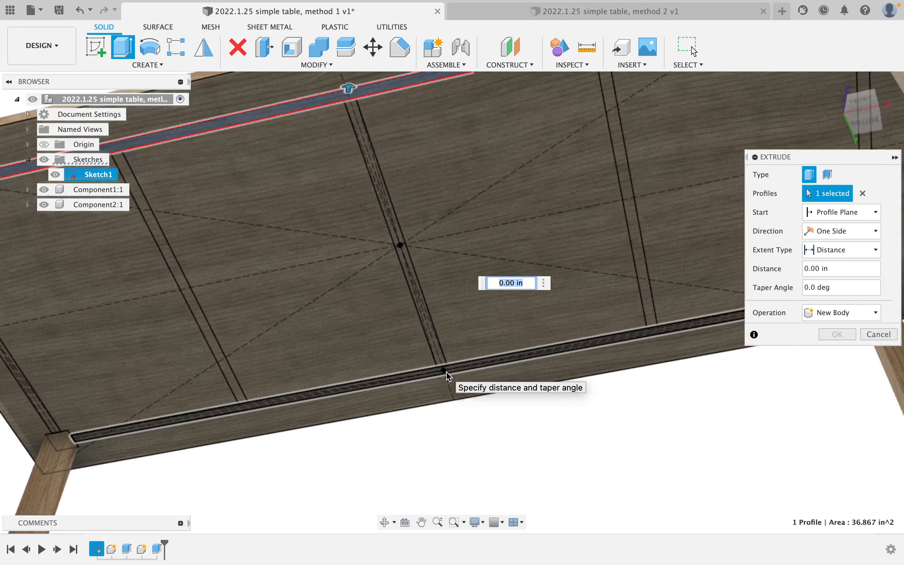
{"action": "left_click", "coordinate": [450, 375]}
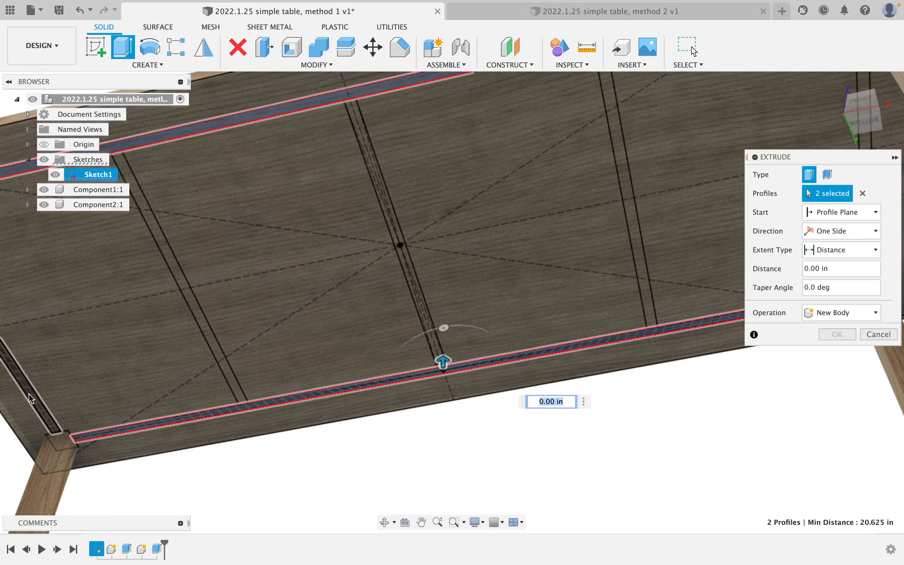
{"action": "left_click", "coordinate": [348, 289]}
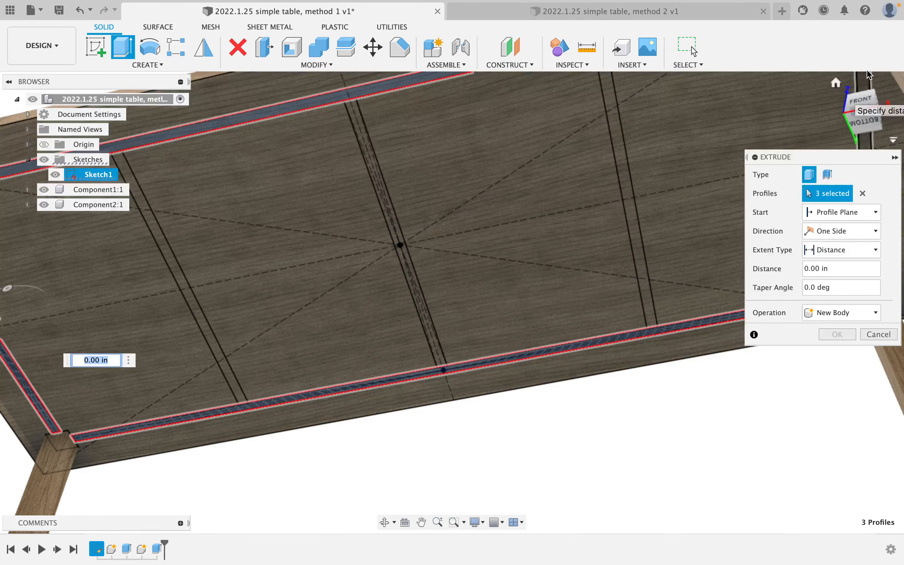
{"action": "scroll", "coordinate": [688, 151], "scroll_direction": "down", "scroll_amount": 5}
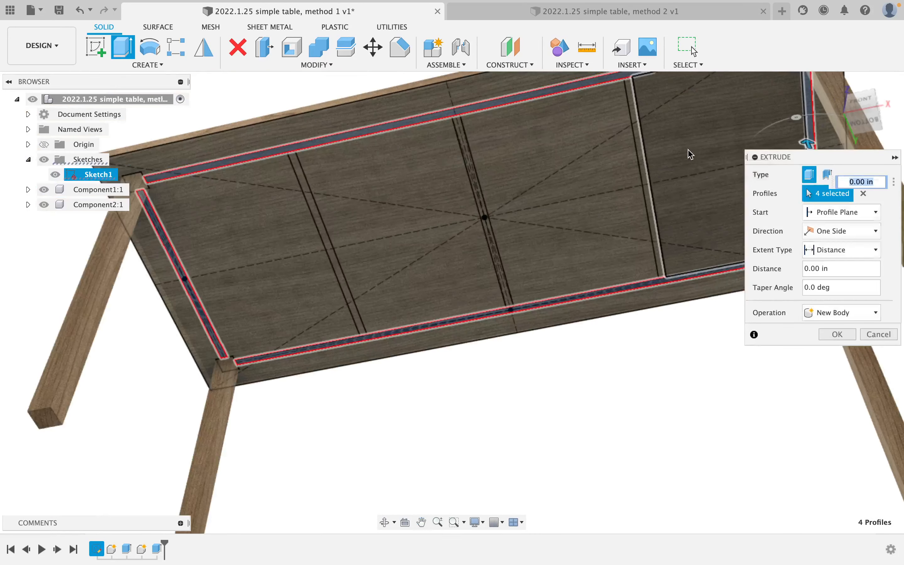
{"action": "left_click", "coordinate": [641, 229]}
{"action": "scroll", "coordinate": [642, 223], "scroll_direction": "down", "scroll_amount": 2}
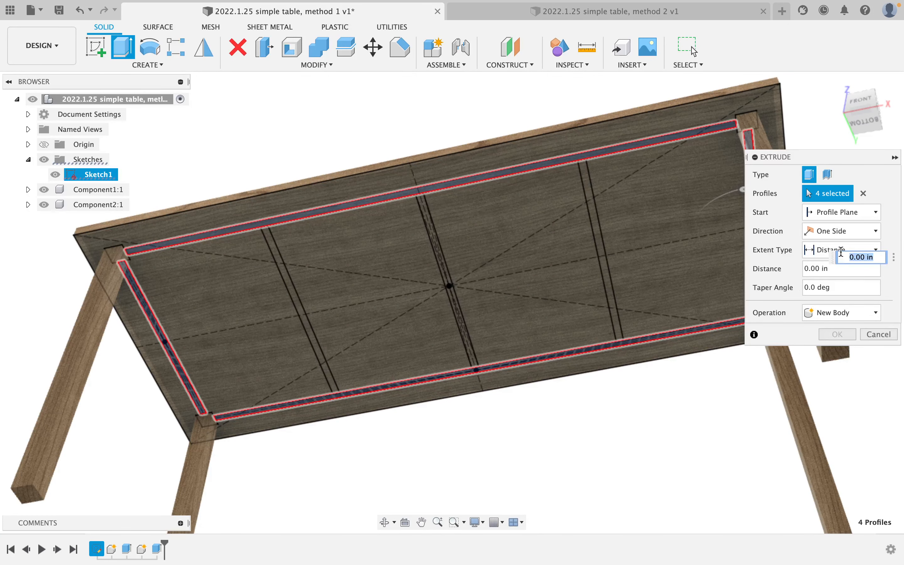
Extrude the rails -2 3/8 in as a new component, Component3:1.
{"action": "type", "text": "-2 3/8"}
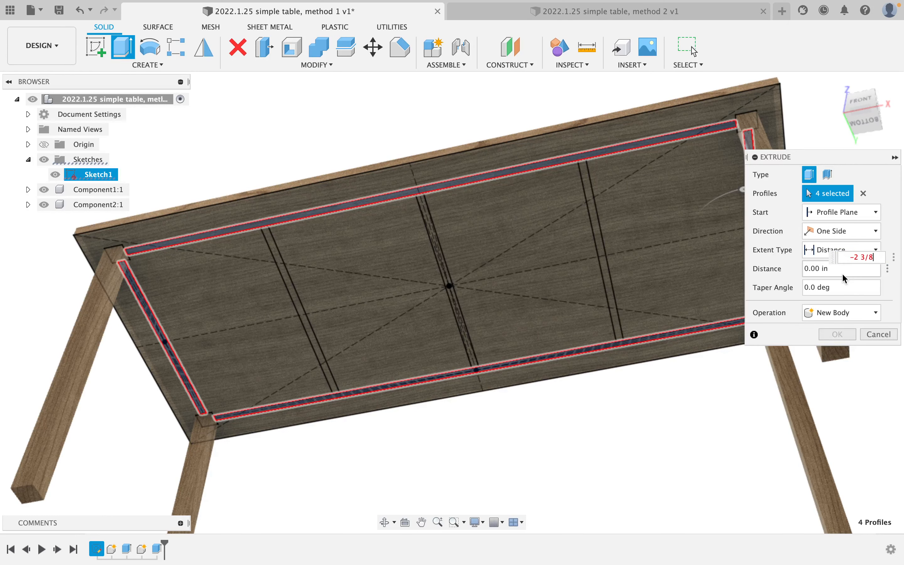
{"action": "left_click", "coordinate": [839, 312]}
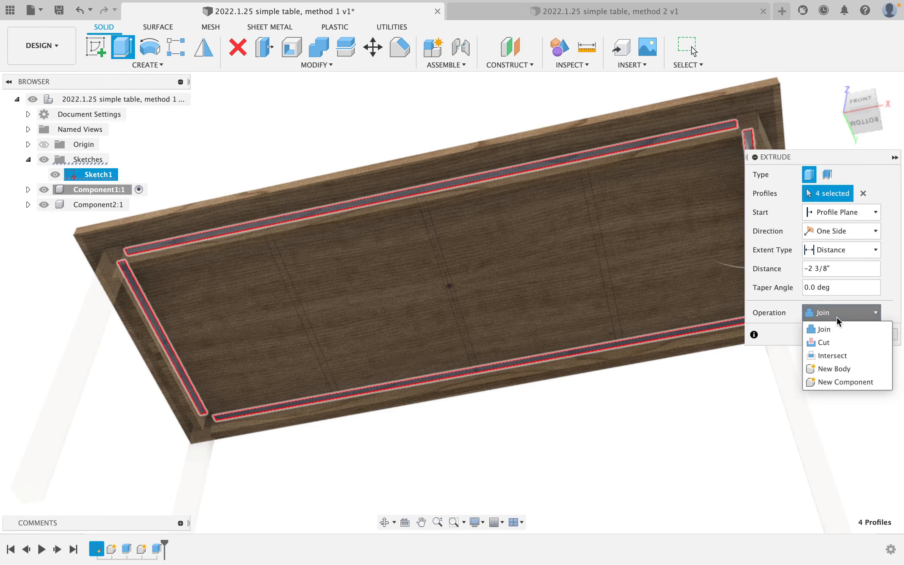
{"action": "left_click", "coordinate": [843, 381]}
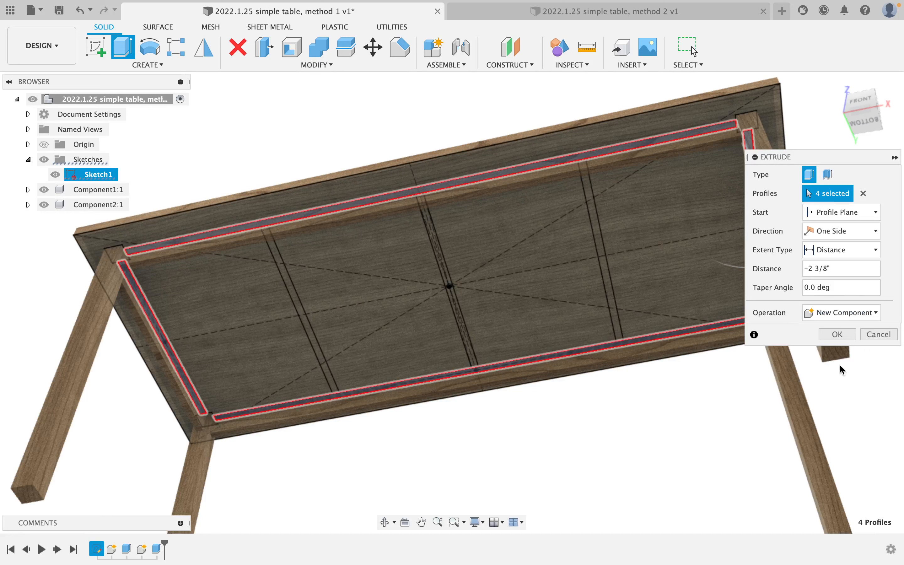
{"action": "left_click", "coordinate": [832, 334]}
{"action": "middle_click_drag", "start_coordinate": [591, 259], "coordinate": [404, 276], "text": "shift"}
{"action": "left_click", "coordinate": [691, 47]}
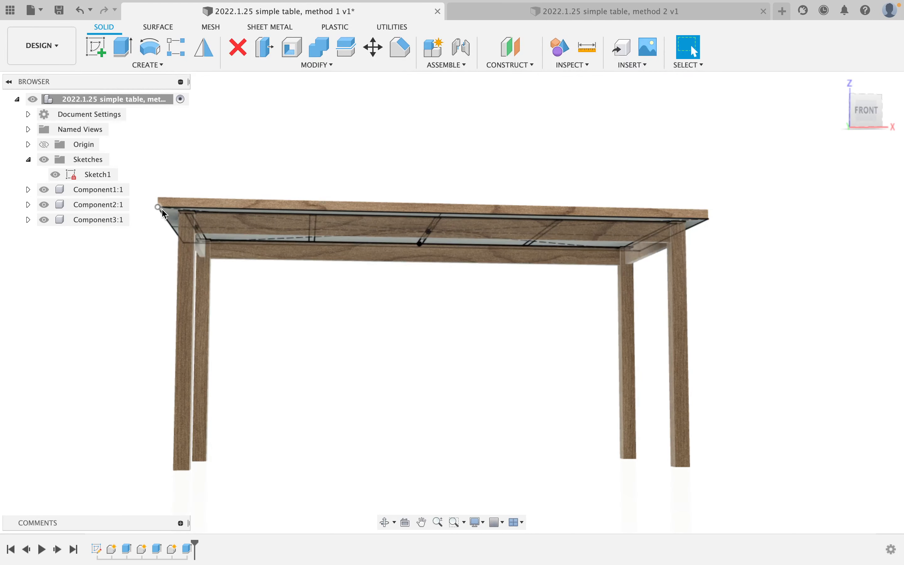
Rename Component3 to rails and Component2 to legs in the Browser.
{"action": "double_click", "coordinate": [101, 220]}
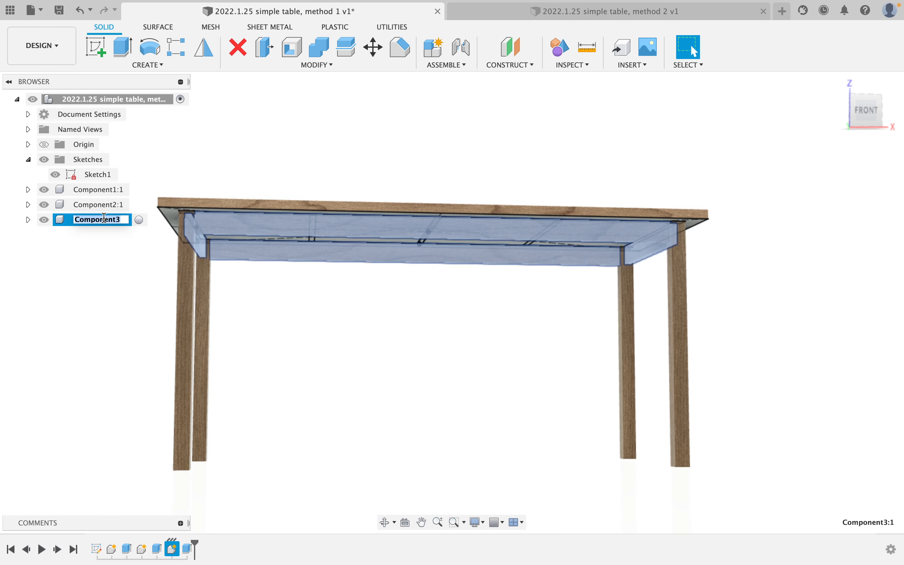
{"action": "type", "text": "raios"}
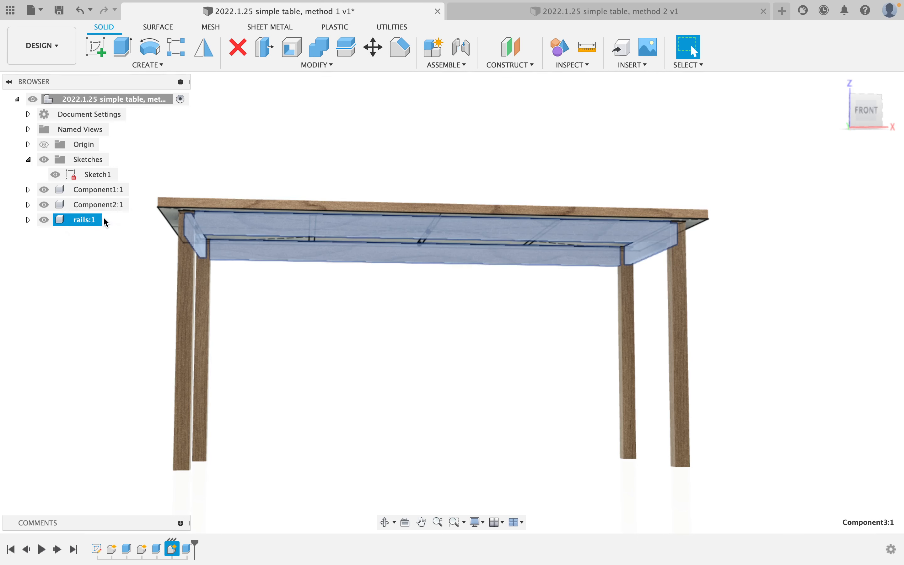
{"action": "left_click", "coordinate": [103, 205]}
{"action": "double_click", "coordinate": [106, 206]}
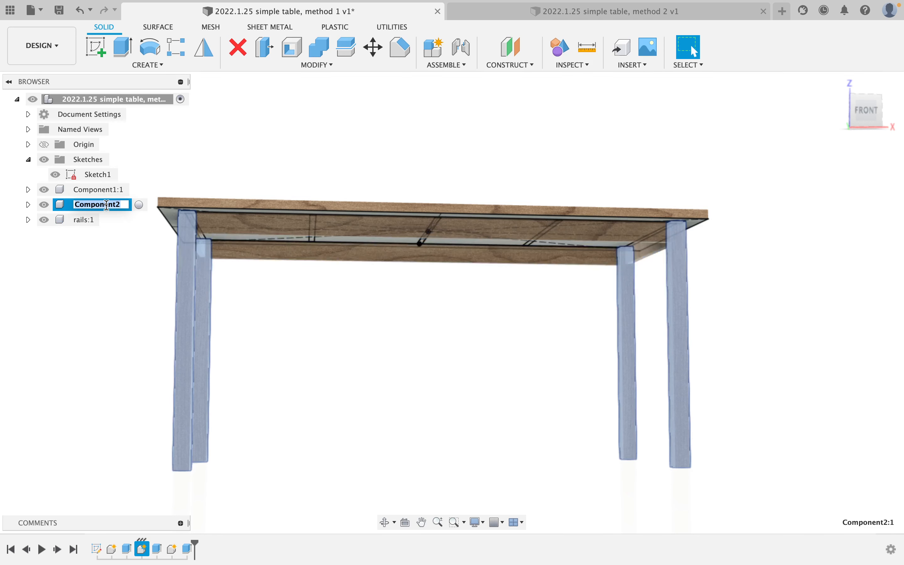
{"action": "type", "text": "legs"}
{"action": "key", "text": "Return"}
Rename Component1 to top.
{"action": "left_click", "coordinate": [103, 193]}
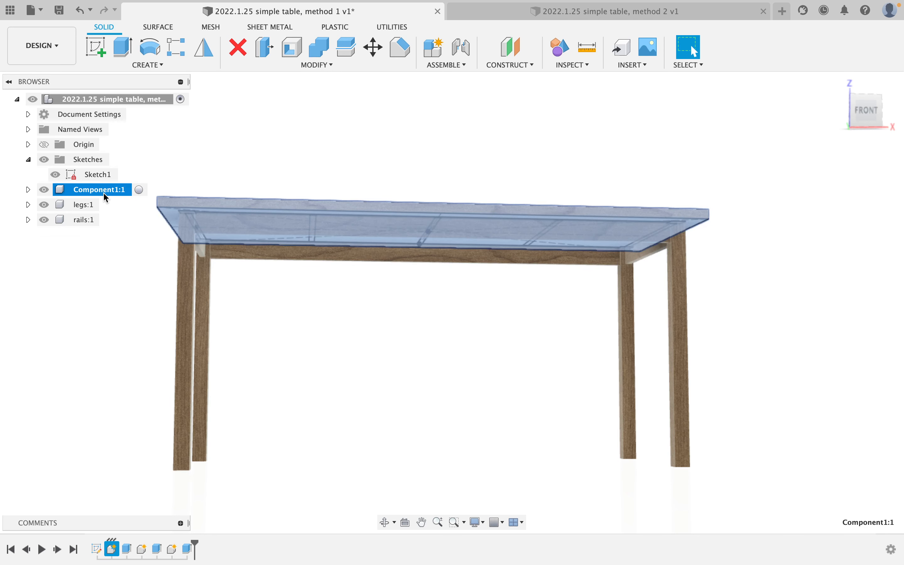
{"action": "double_click", "coordinate": [105, 192]}
{"action": "type", "text": "top"}
{"action": "key", "text": "Return"}
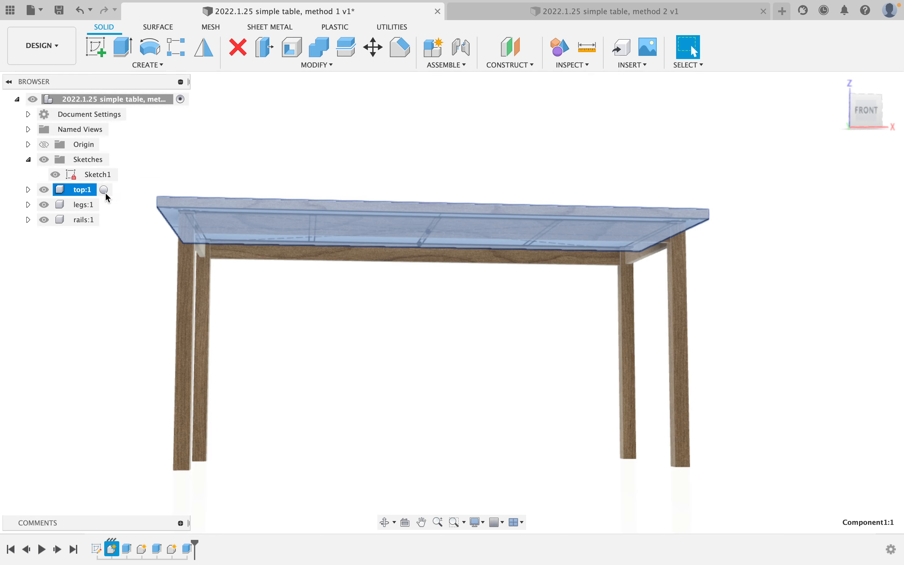
{"action": "scroll", "coordinate": [274, 230], "scroll_direction": "down", "scroll_amount": 3}
{"action": "scroll", "coordinate": [275, 229], "scroll_direction": "up", "scroll_amount": 5}
{"action": "middle_click", "coordinate": [294, 300]}
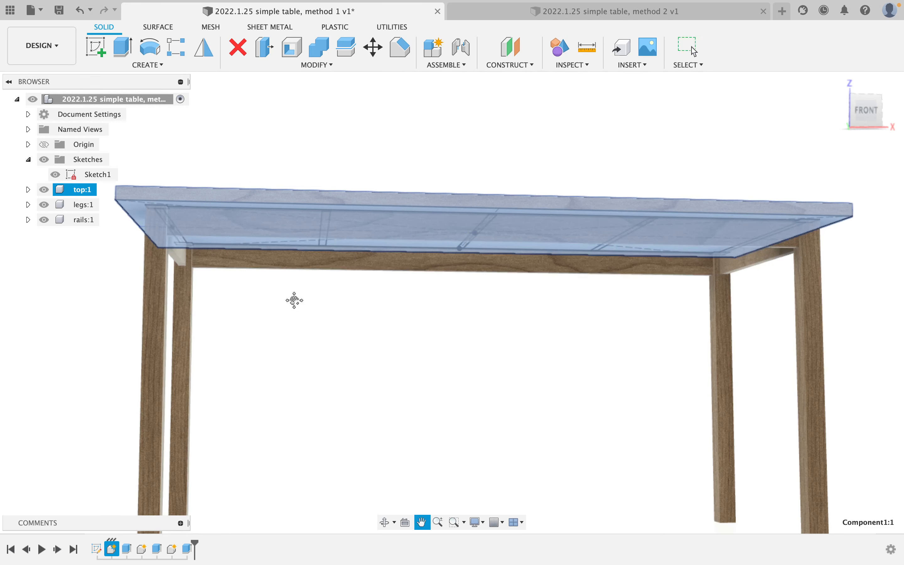
{"action": "left_click", "coordinate": [294, 300]}
Start an extrude and select the three cross-brace profiles beneath the tabletop.
{"action": "middle_click_drag", "start_coordinate": [314, 292], "coordinate": [310, 220], "text": "shift"}
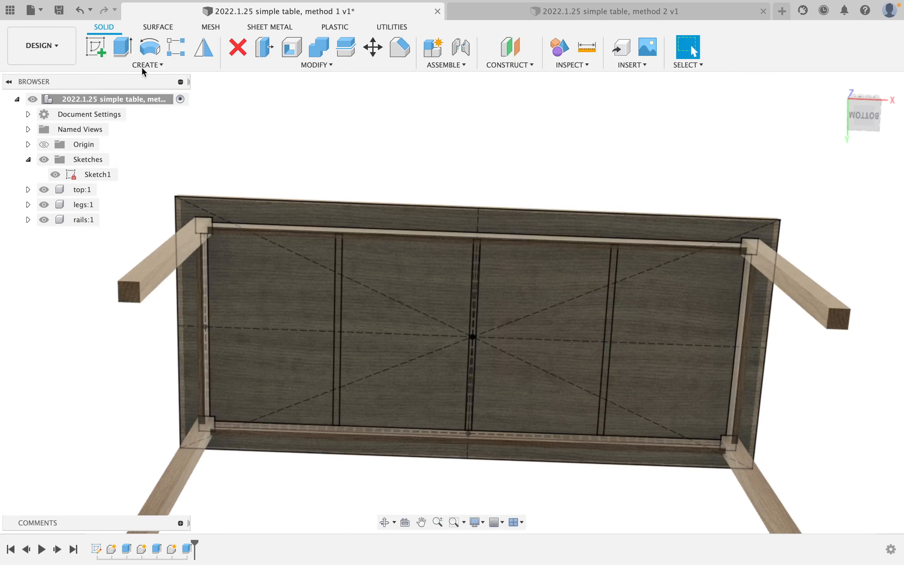
{"action": "left_click", "coordinate": [122, 57]}
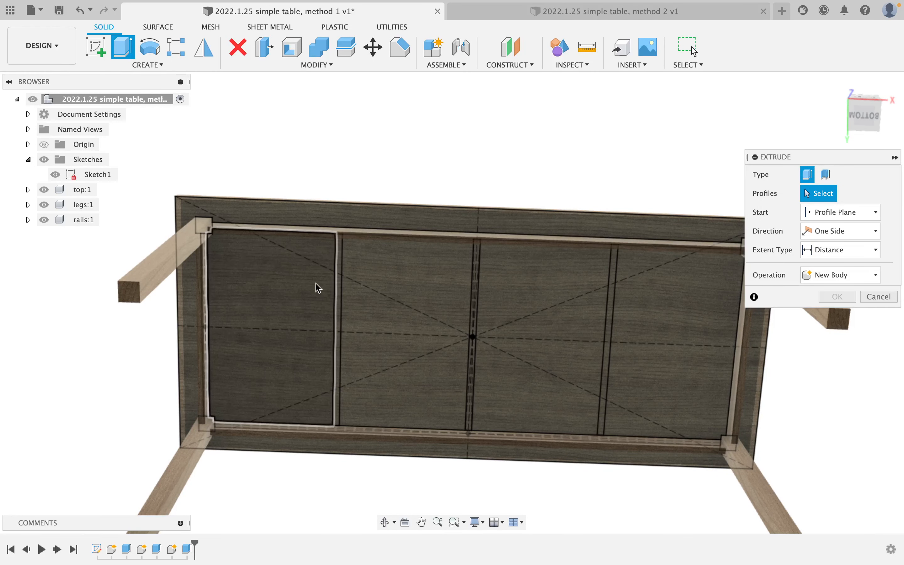
{"action": "left_click", "coordinate": [337, 282]}
{"action": "left_click", "coordinate": [474, 287]}
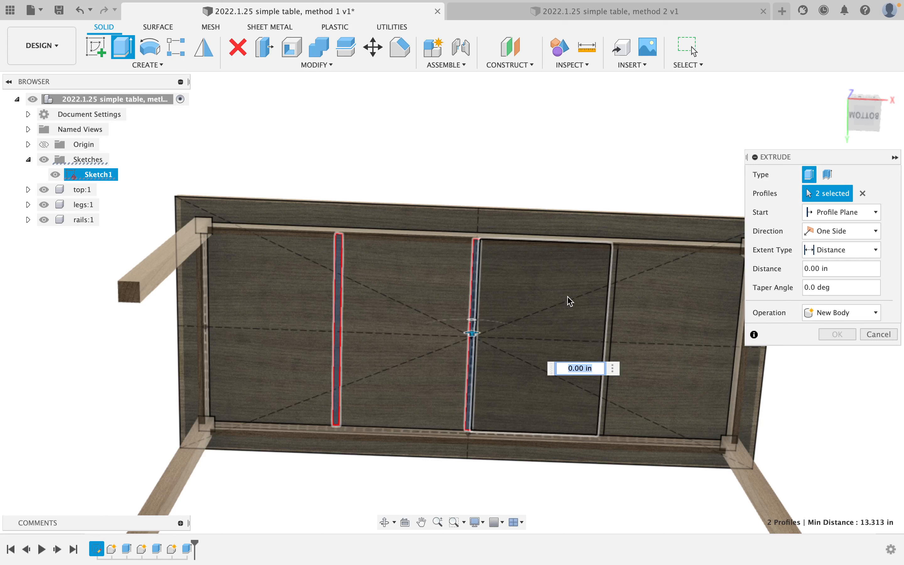
{"action": "left_click", "coordinate": [605, 299]}
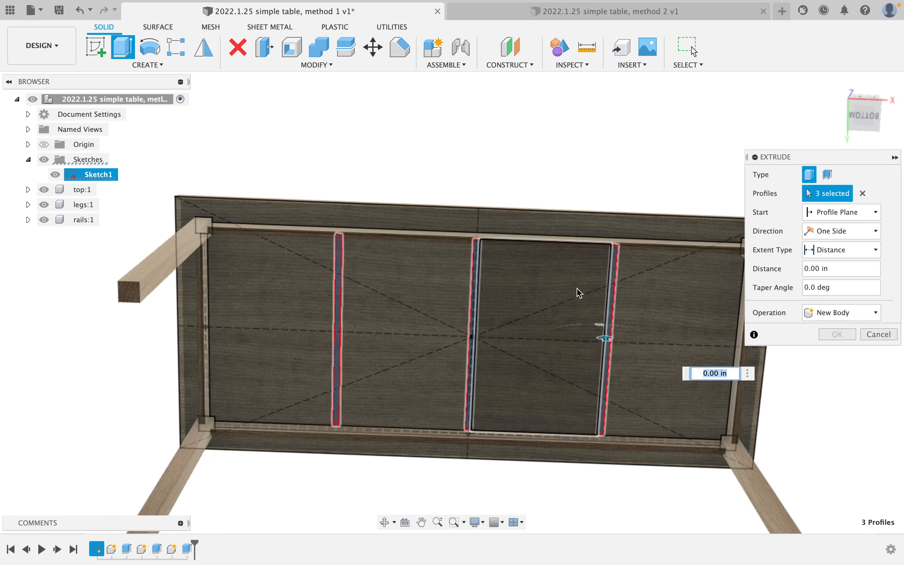
{"action": "left_click", "coordinate": [858, 322]}
{"action": "left_click", "coordinate": [866, 316]}
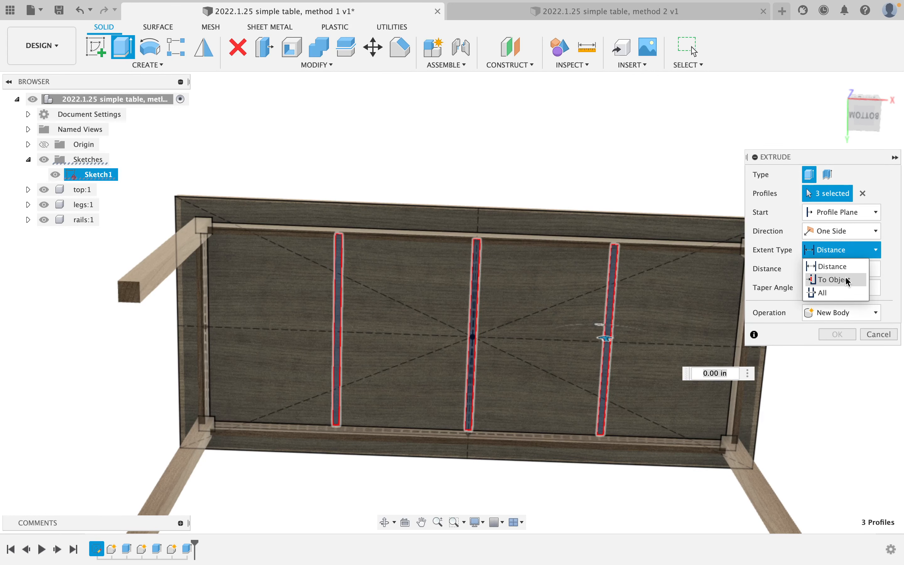
Extrude the braces To Object up to the tabletop as new bodies Body1–Body3.
{"action": "left_click", "coordinate": [834, 280]}
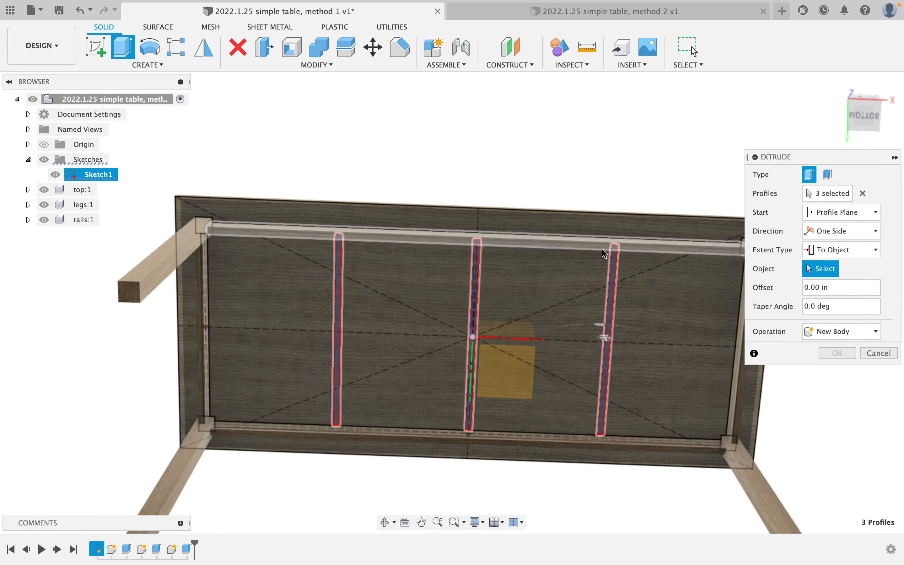
{"action": "scroll", "coordinate": [609, 247], "scroll_direction": "up", "scroll_amount": 5}
{"action": "left_click", "coordinate": [586, 246]}
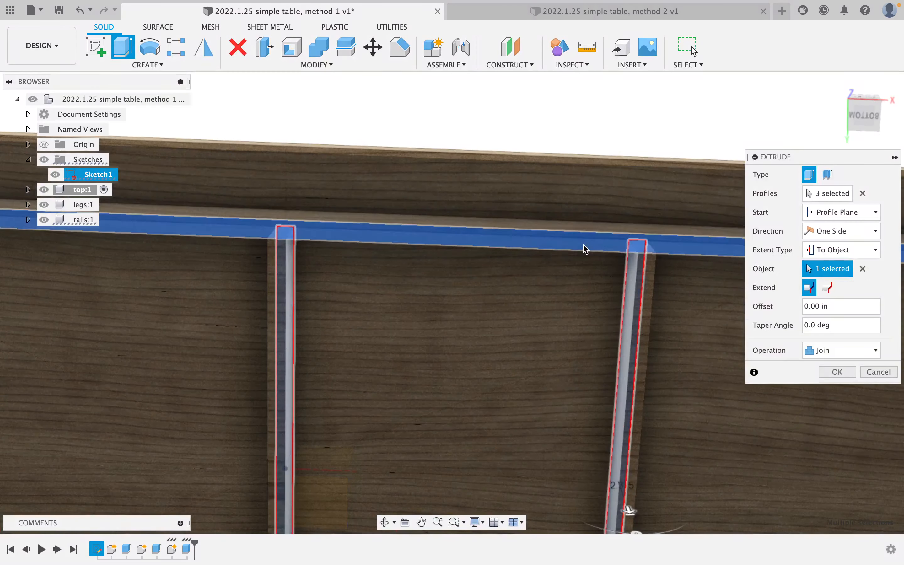
{"action": "scroll", "coordinate": [585, 248], "scroll_direction": "down", "scroll_amount": 5}
{"action": "middle_click_drag", "start_coordinate": [586, 276], "coordinate": [617, 337], "text": "shift"}
{"action": "left_click", "coordinate": [825, 349]}
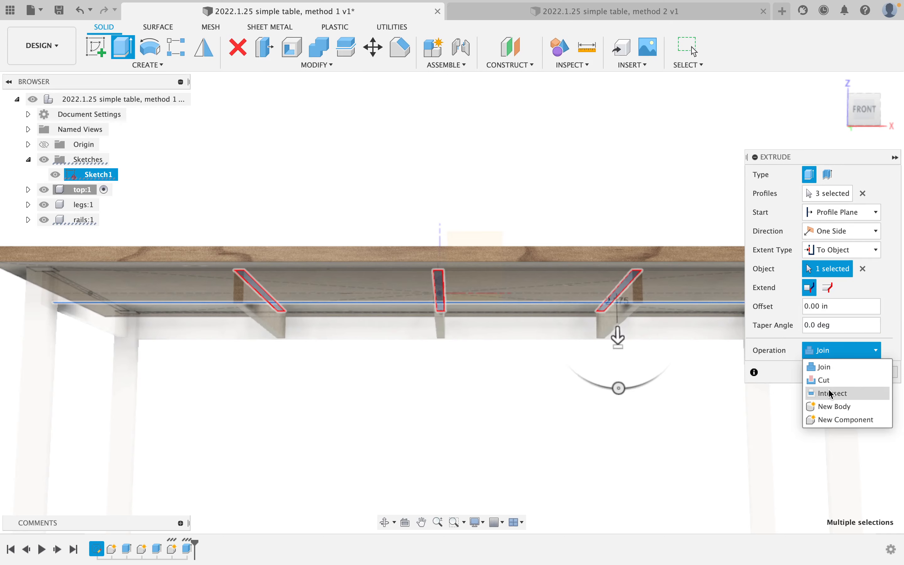
{"action": "left_click", "coordinate": [834, 407]}
{"action": "scroll", "coordinate": [577, 312], "scroll_direction": "up", "scroll_amount": 5}
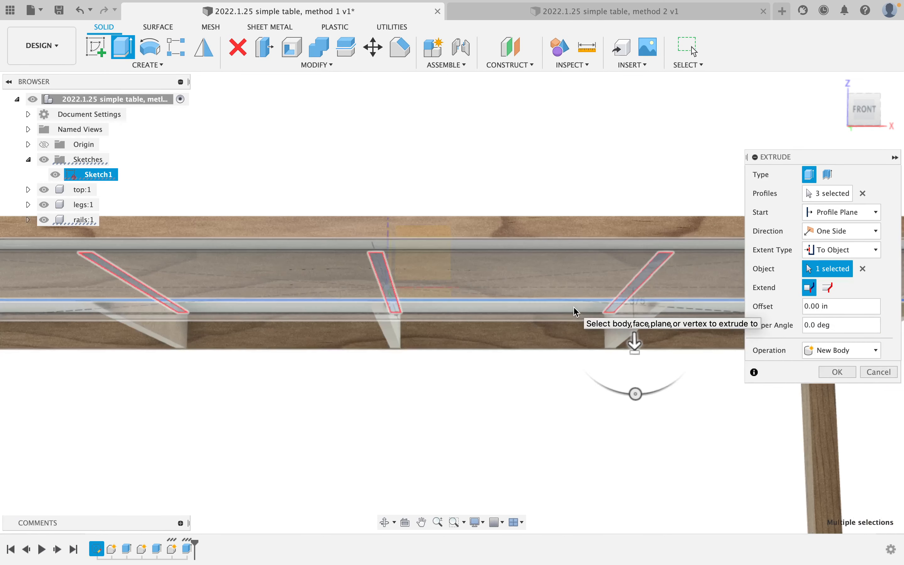
{"action": "middle_click_drag", "start_coordinate": [576, 310], "coordinate": [529, 216], "text": "shift"}
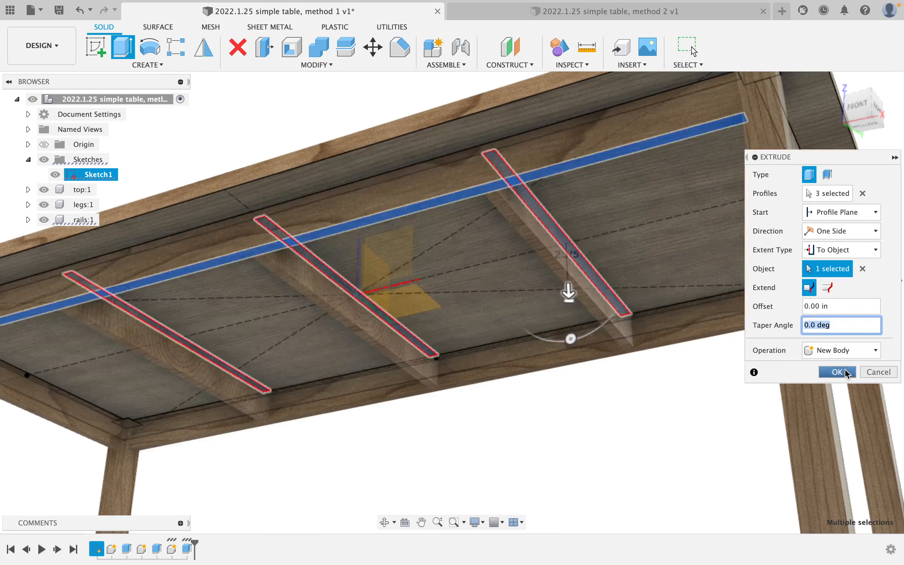
{"action": "left_click", "coordinate": [837, 372]}
{"action": "left_click", "coordinate": [28, 159]}
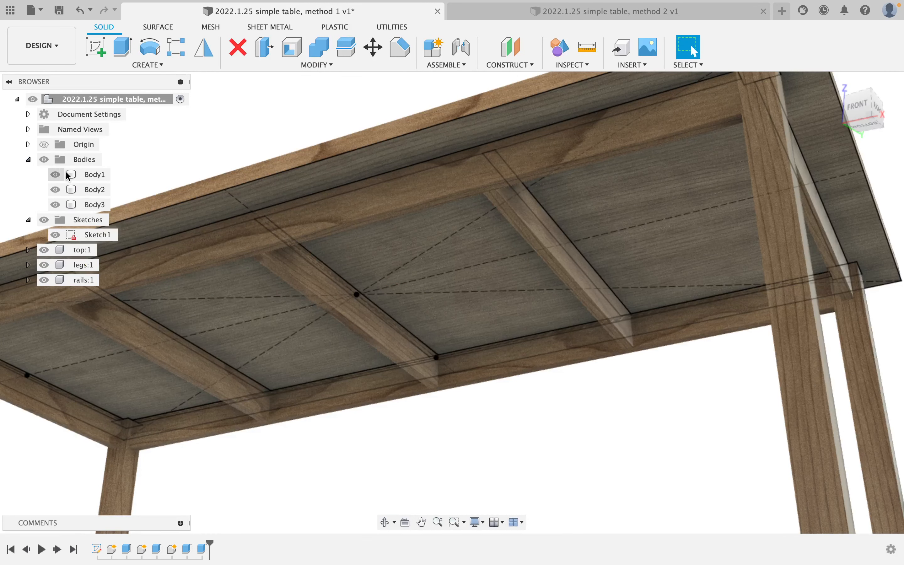
{"action": "left_click", "coordinate": [90, 174]}
Move the three brace bodies Body1–Body3 into rails:1 and hide Sketch1.
{"action": "left_click", "coordinate": [90, 204], "text": "shift"}
{"action": "left_click_drag", "start_coordinate": [88, 190], "coordinate": [81, 280]}
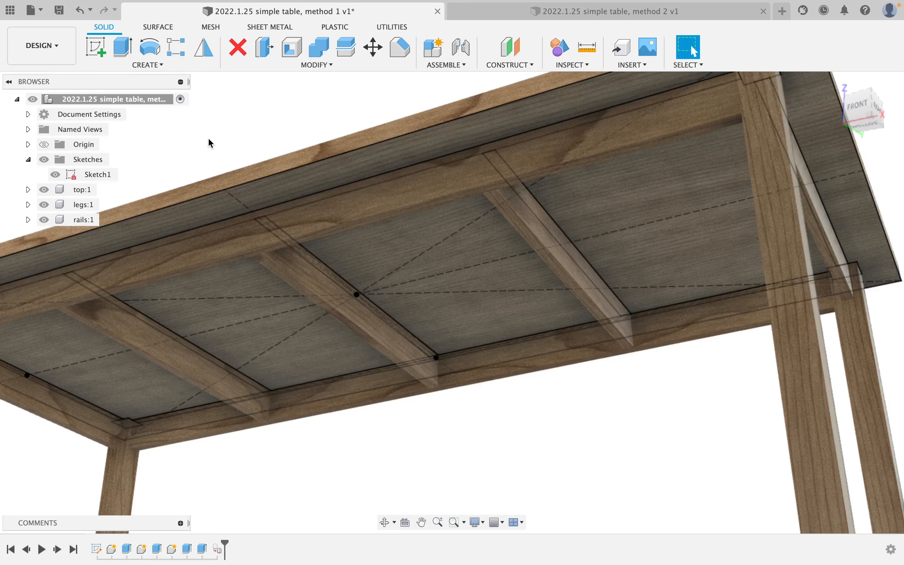
{"action": "scroll", "coordinate": [258, 177], "scroll_direction": "down", "scroll_amount": 10}
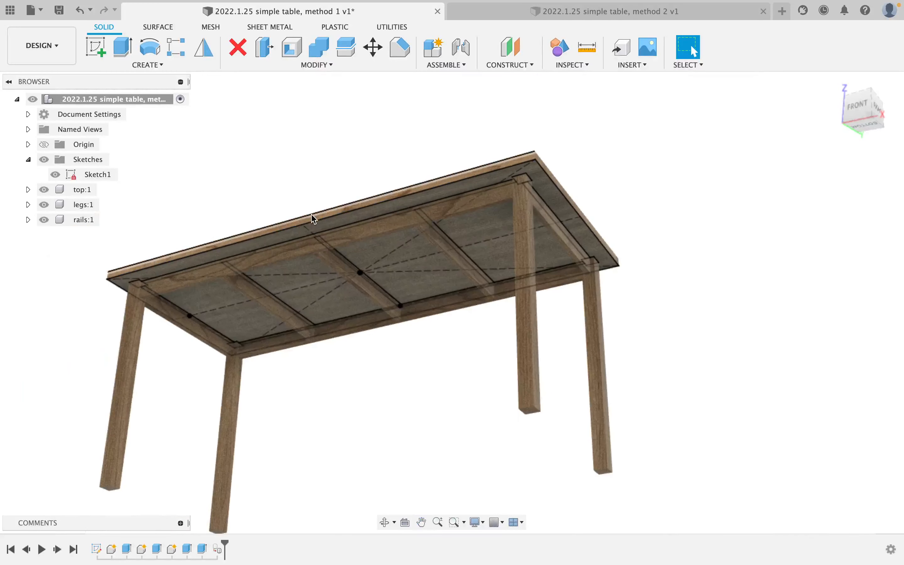
{"action": "middle_click_drag", "start_coordinate": [262, 227], "coordinate": [321, 220]}
{"action": "left_click", "coordinate": [56, 175]}
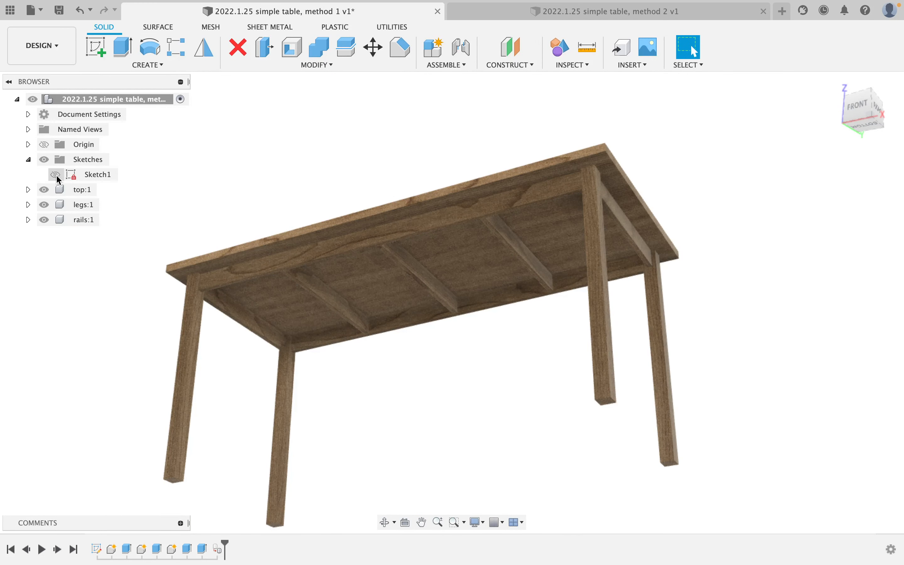
Check the rails, legs and tabletop components by hiding and reshowing each one.
{"action": "middle_click_drag", "start_coordinate": [207, 231], "coordinate": [258, 246], "text": "shift"}
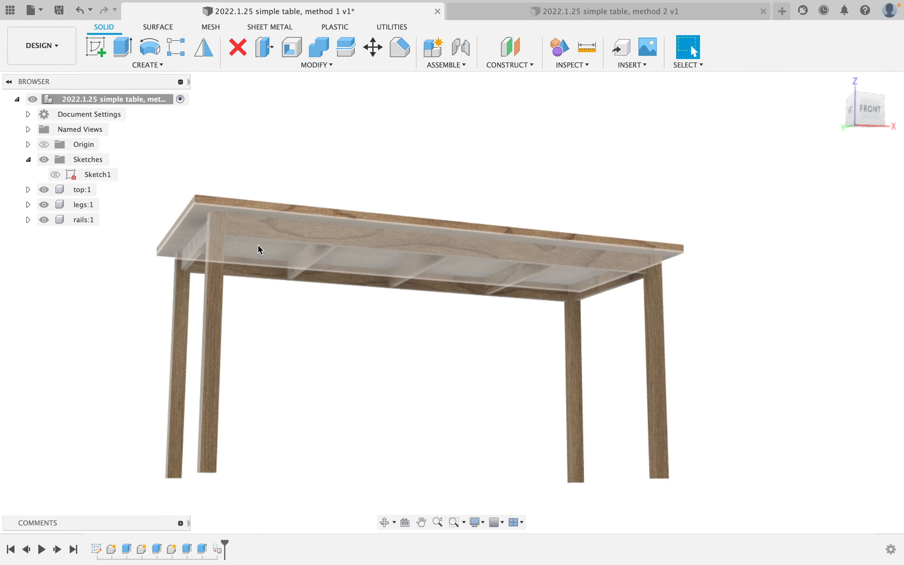
{"action": "left_click", "coordinate": [45, 219]}
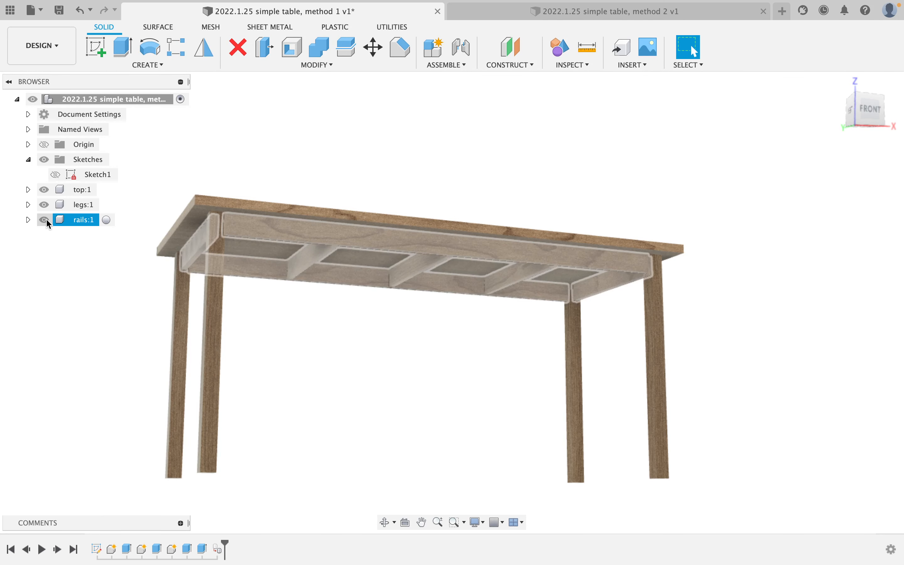
{"action": "left_click", "coordinate": [46, 218]}
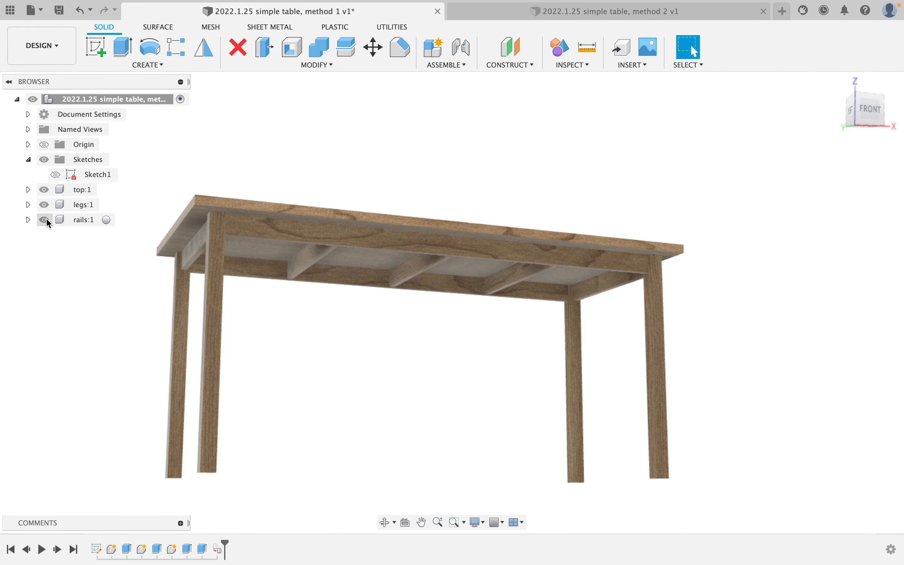
{"action": "left_click", "coordinate": [45, 206]}
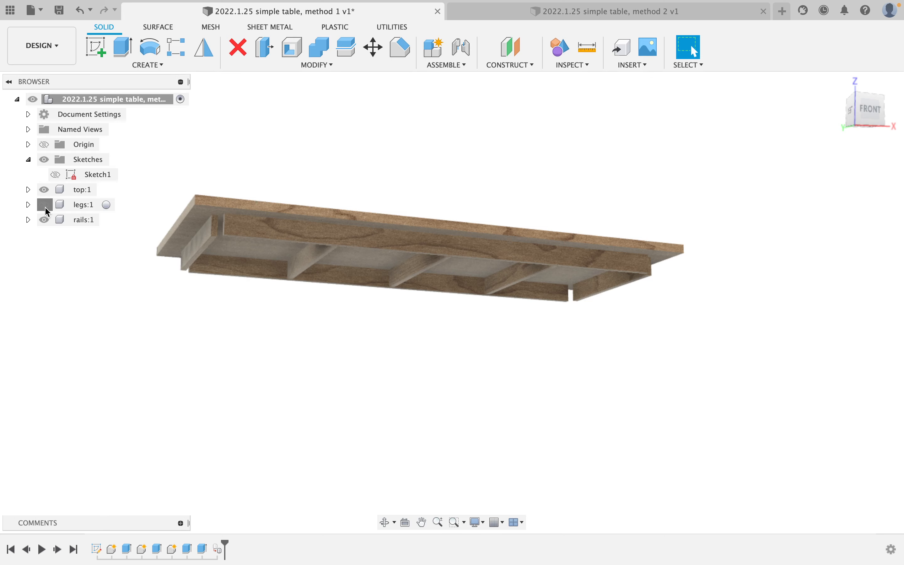
{"action": "left_click", "coordinate": [45, 206]}
{"action": "left_click", "coordinate": [42, 191]}
{"action": "left_click", "coordinate": [42, 191]}
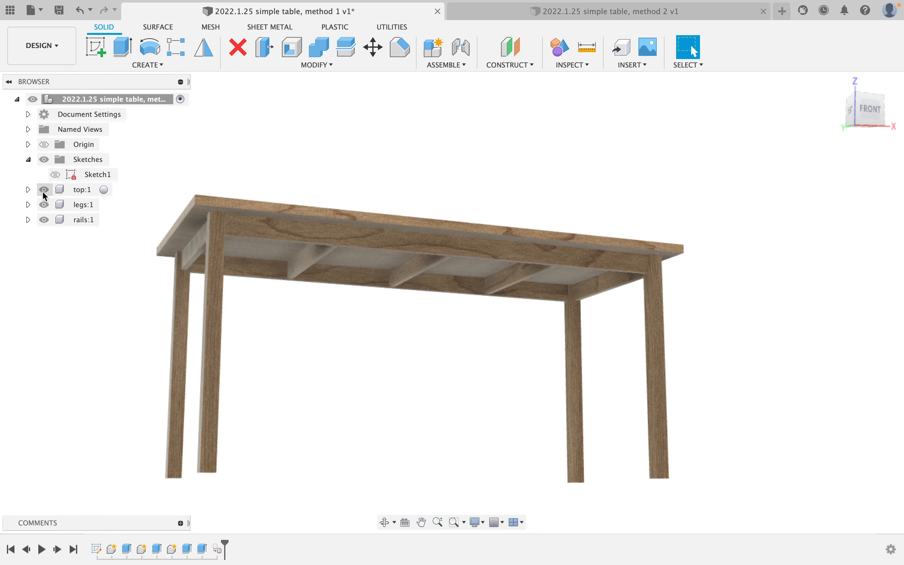
{"action": "scroll", "coordinate": [261, 245], "scroll_direction": "down", "scroll_amount": 2}
{"action": "middle_click_drag", "start_coordinate": [250, 214], "coordinate": [389, 212], "text": "shift"}
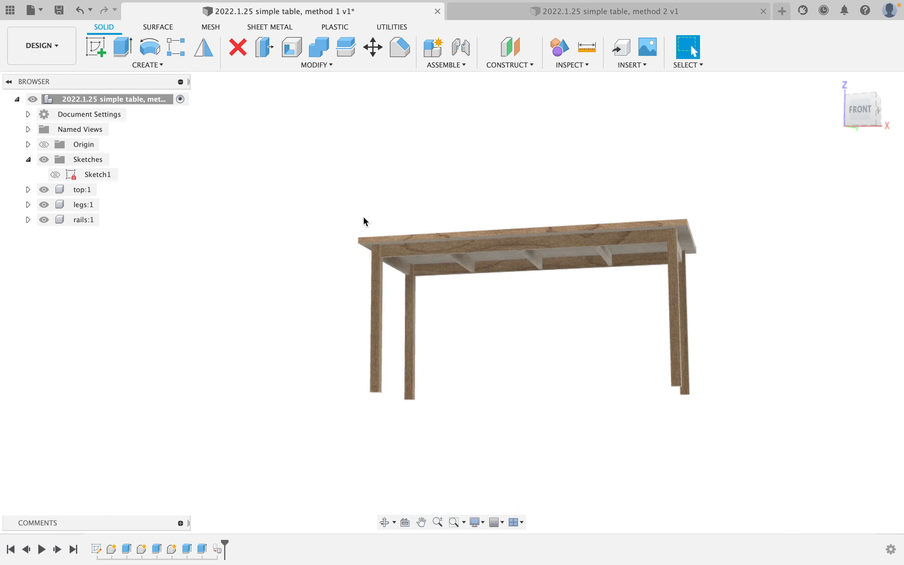
{"action": "scroll", "coordinate": [540, 265], "scroll_direction": "down", "scroll_amount": 2}
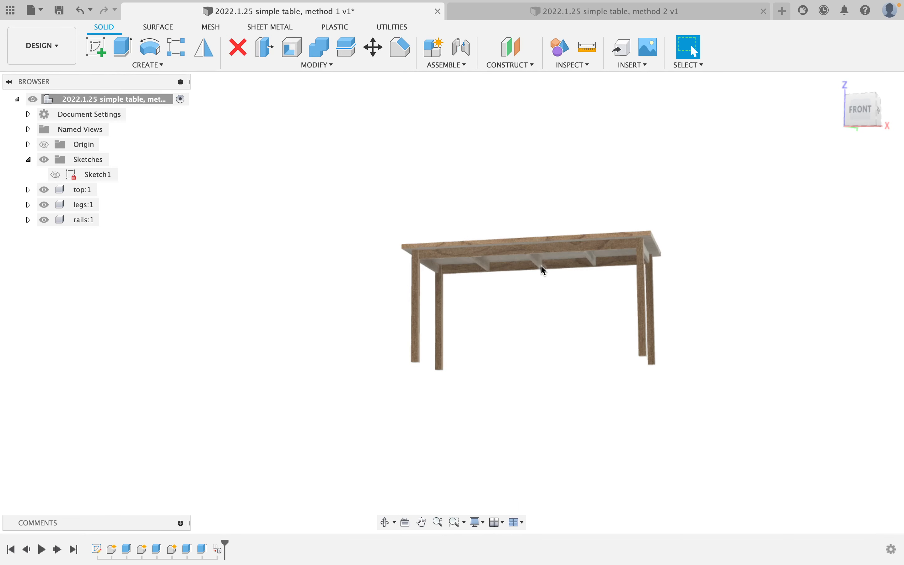
{"action": "scroll", "coordinate": [541, 265], "scroll_direction": "up", "scroll_amount": 5}
{"action": "middle_click_drag", "start_coordinate": [544, 270], "coordinate": [428, 241], "text": "shift"}
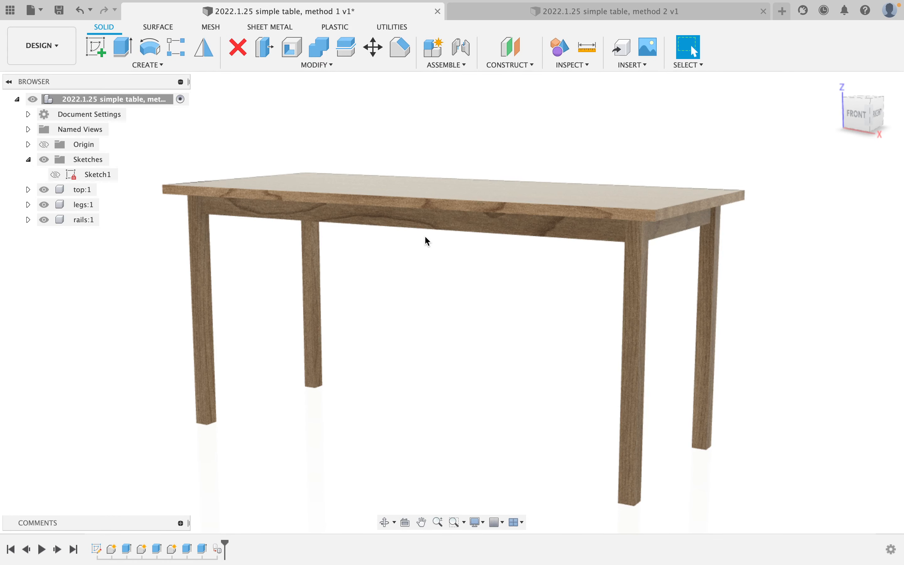
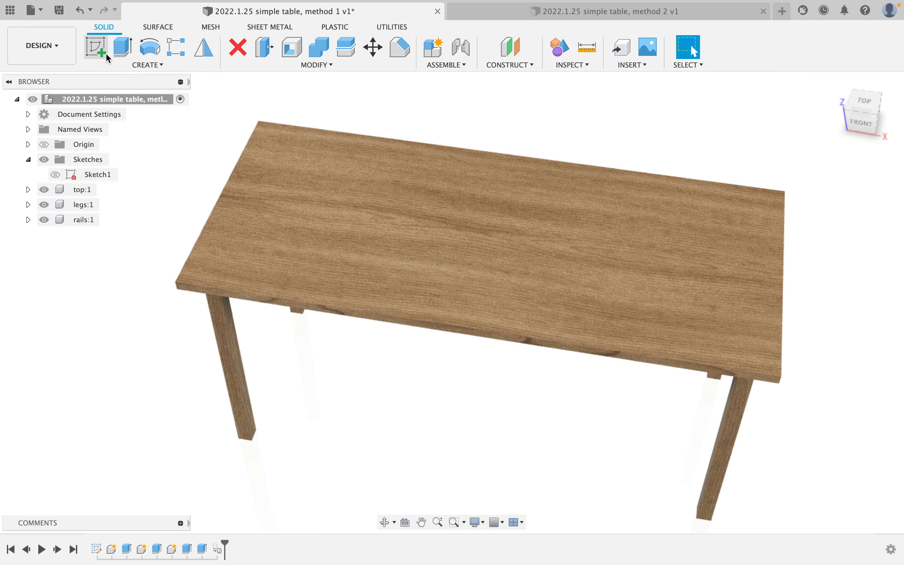
Hide the top:1 tabletop component and orbit to a top-down view of the frame.
{"action": "left_click", "coordinate": [107, 56]}
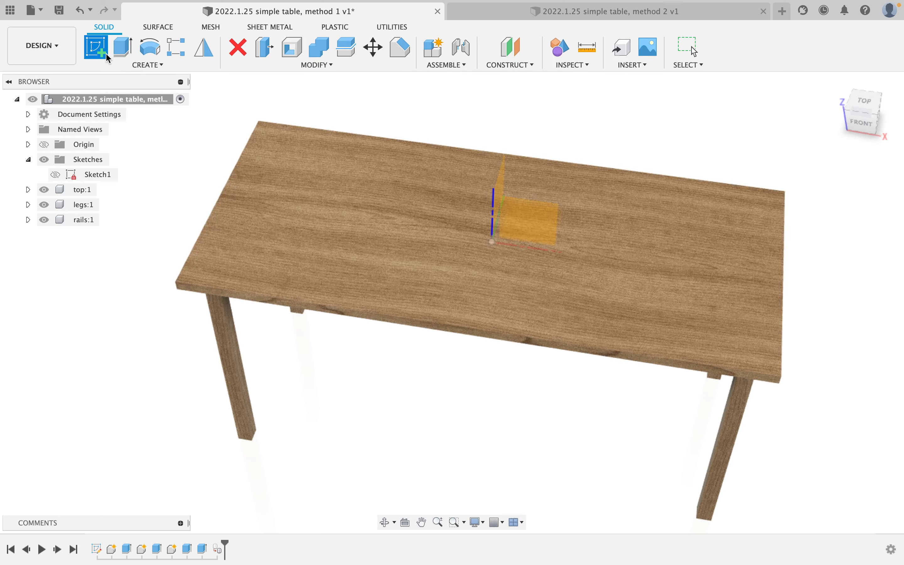
{"action": "key", "text": "Escape"}
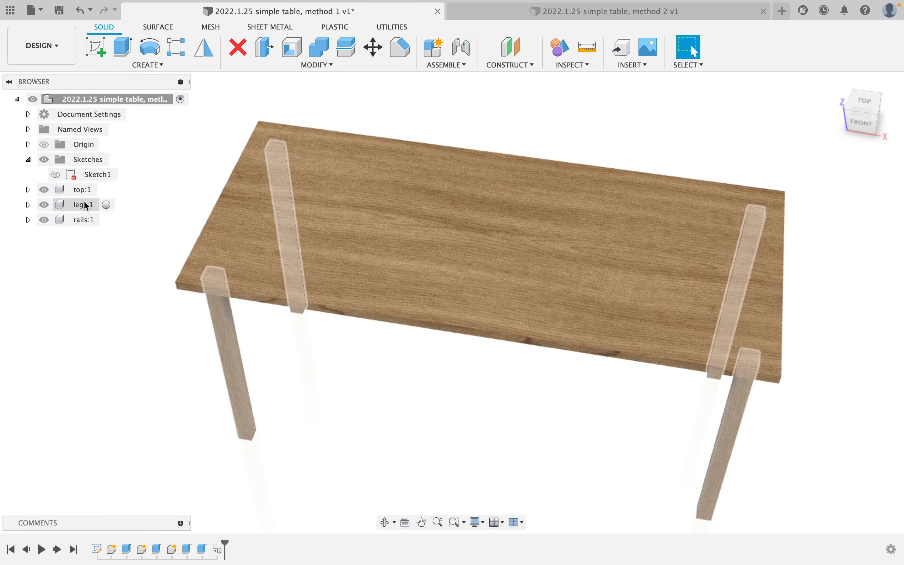
{"action": "left_click", "coordinate": [45, 190]}
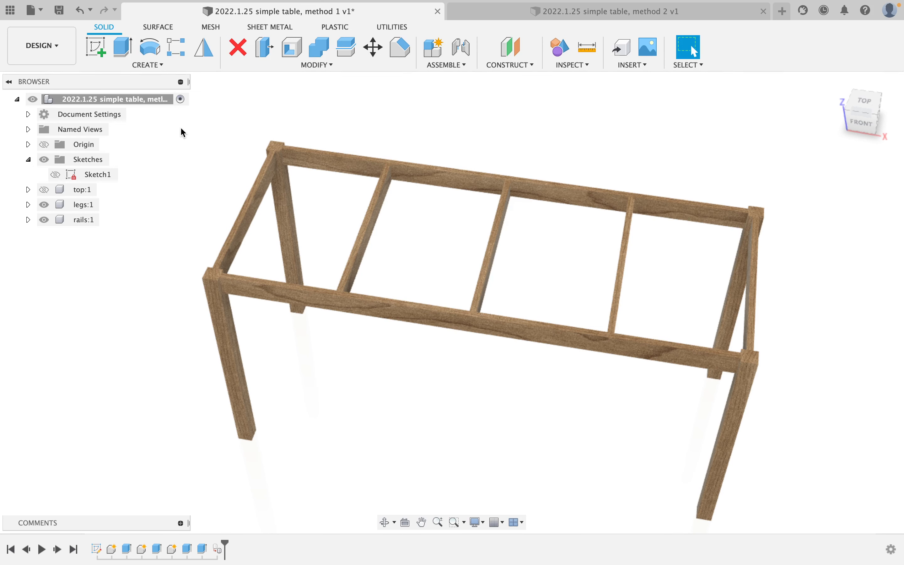
{"action": "middle_click_drag", "start_coordinate": [236, 177], "coordinate": [261, 224], "text": "shift"}
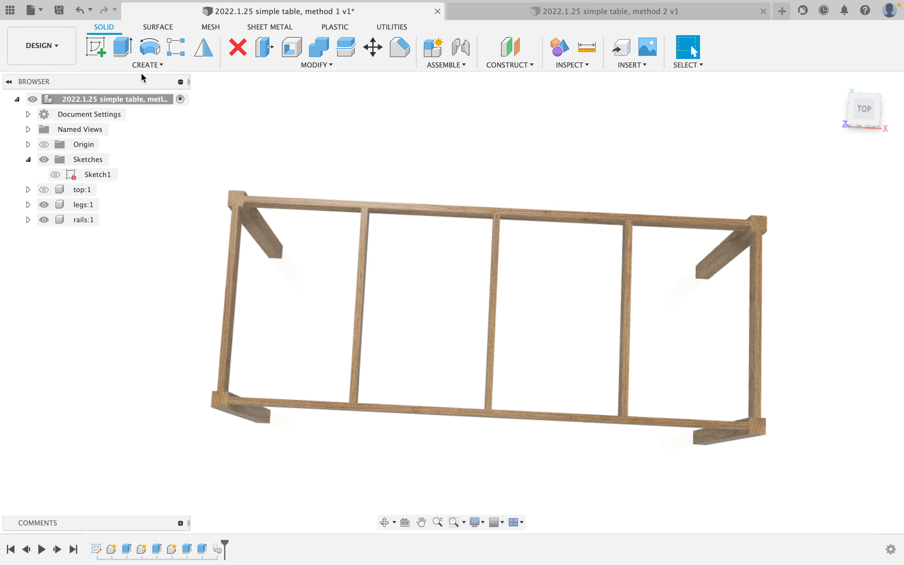
Start a new sketch on the leg face without projecting any leg geometry.
{"action": "left_click", "coordinate": [96, 47]}
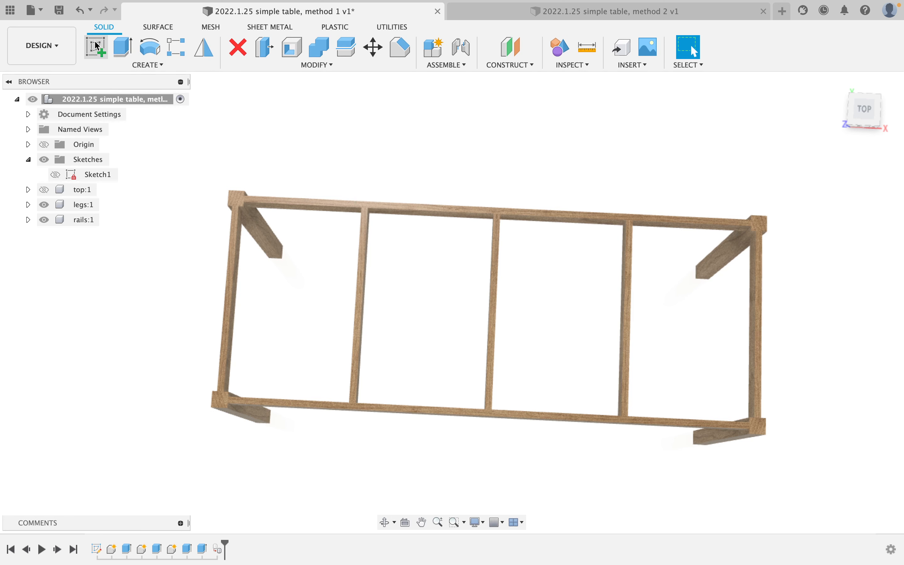
{"action": "left_click", "coordinate": [231, 251]}
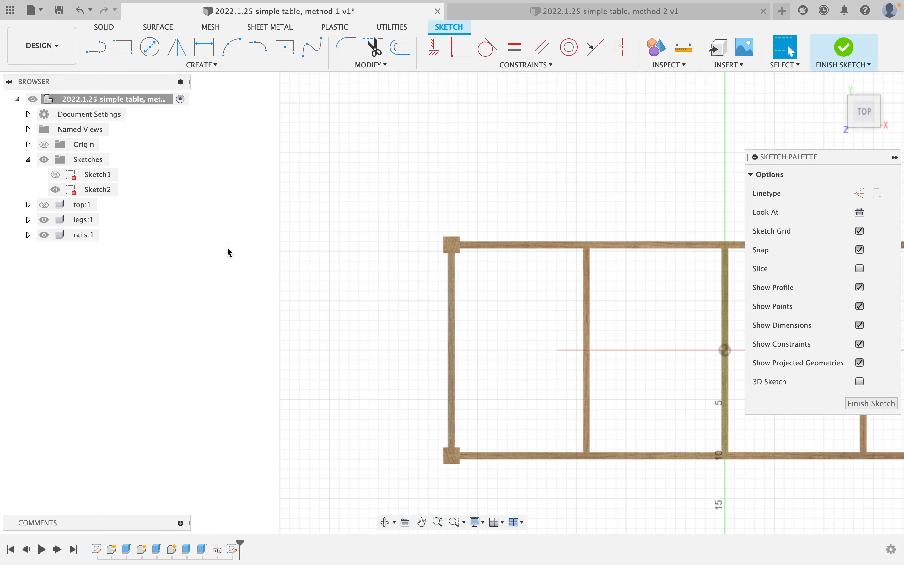
{"action": "middle_click_drag", "start_coordinate": [226, 247], "coordinate": [22, 240]}
{"action": "scroll", "coordinate": [289, 269], "scroll_direction": "down", "scroll_amount": 3}
{"action": "scroll", "coordinate": [288, 269], "scroll_direction": "up", "scroll_amount": 1}
{"action": "middle_click_drag", "start_coordinate": [289, 268], "coordinate": [230, 236]}
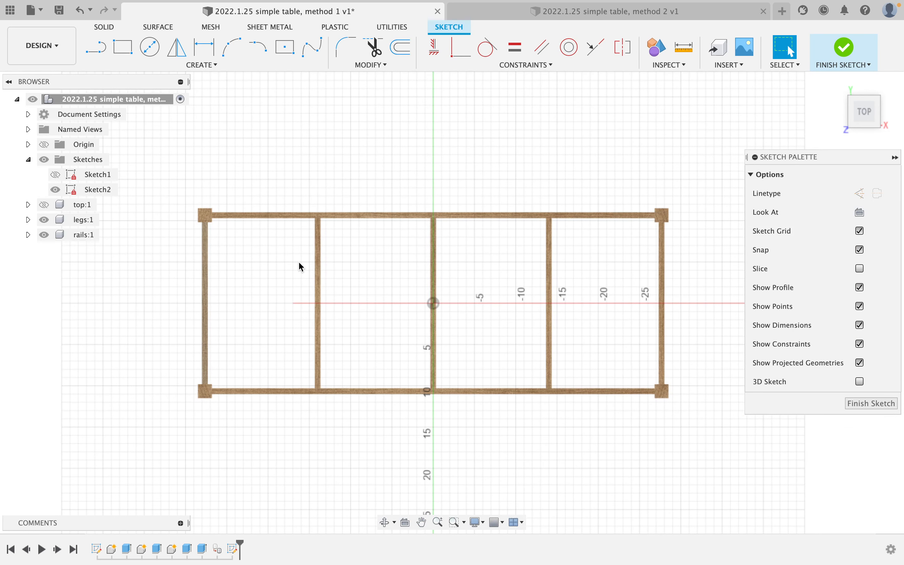
{"action": "key", "text": "p"}
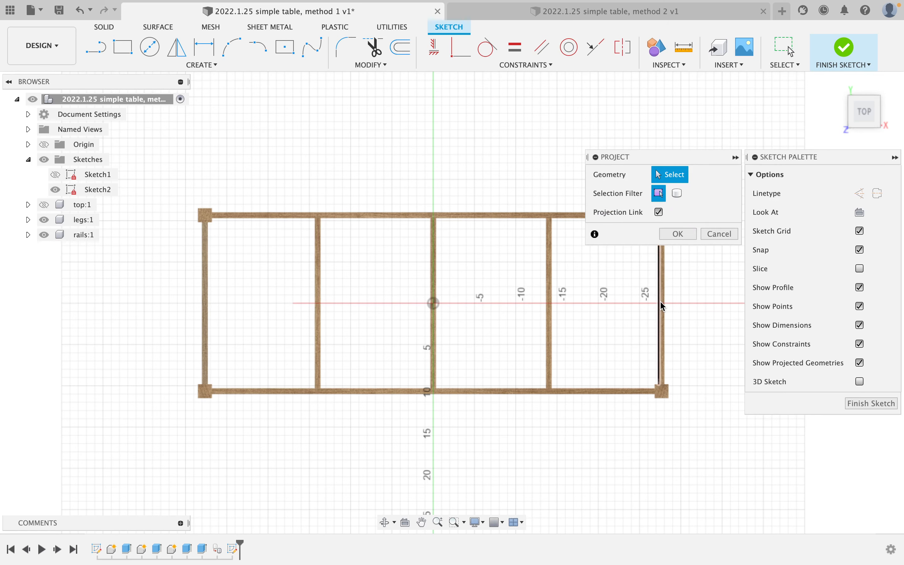
{"action": "scroll", "coordinate": [660, 302], "scroll_direction": "up", "scroll_amount": 4}
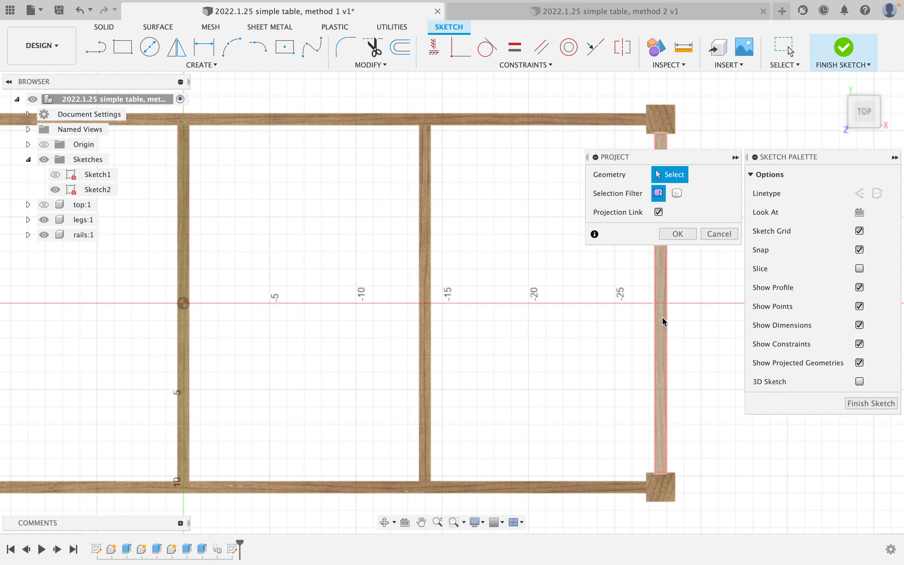
{"action": "left_click", "coordinate": [719, 234]}
{"action": "middle_click_drag", "start_coordinate": [344, 270], "coordinate": [560, 275]}
{"action": "scroll", "coordinate": [338, 283], "scroll_direction": "down", "scroll_amount": 4}
{"action": "middle_click_drag", "start_coordinate": [278, 287], "coordinate": [412, 280]}
{"action": "scroll", "coordinate": [291, 304], "scroll_direction": "up", "scroll_amount": 3}
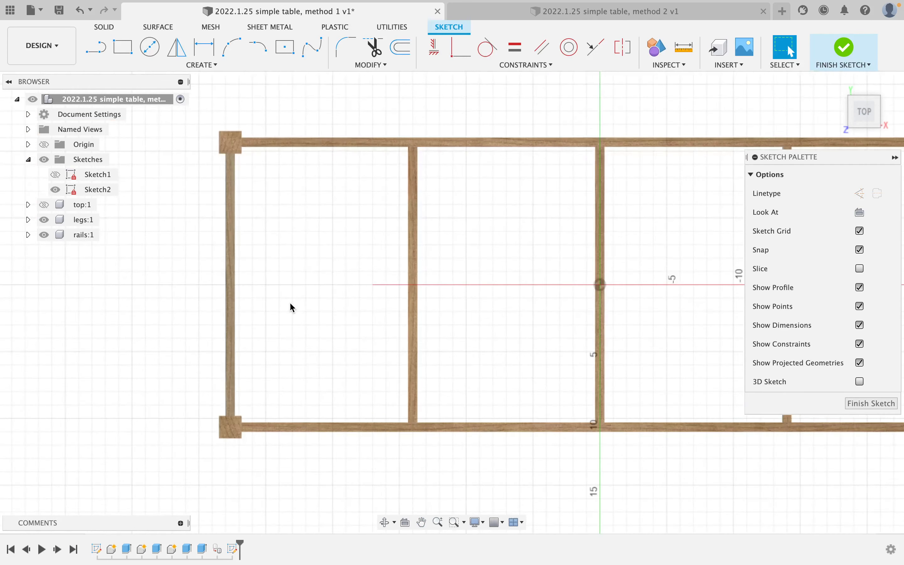
{"action": "scroll", "coordinate": [292, 307], "scroll_direction": "up", "scroll_amount": 2}
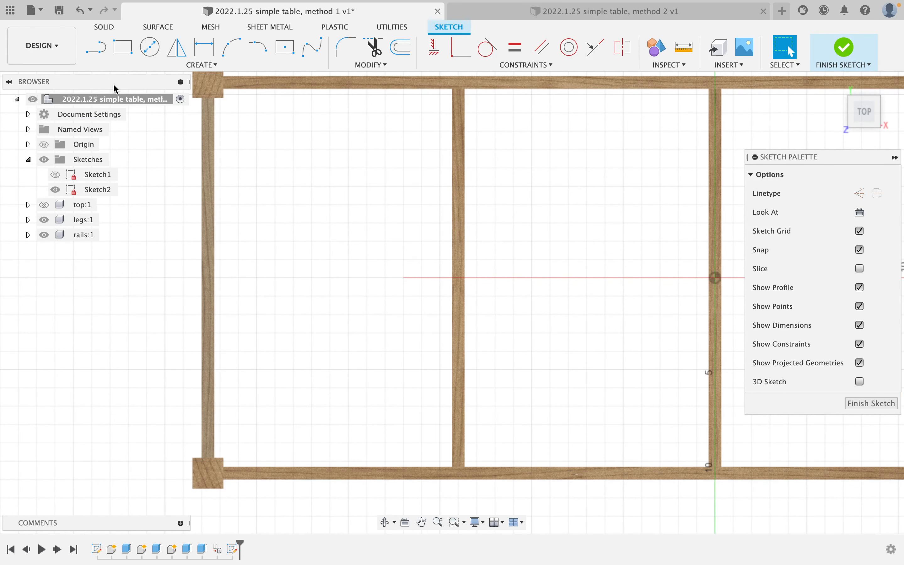
Draw a 19.625 in line along the left leg and make it a construction line.
{"action": "left_click", "coordinate": [96, 47]}
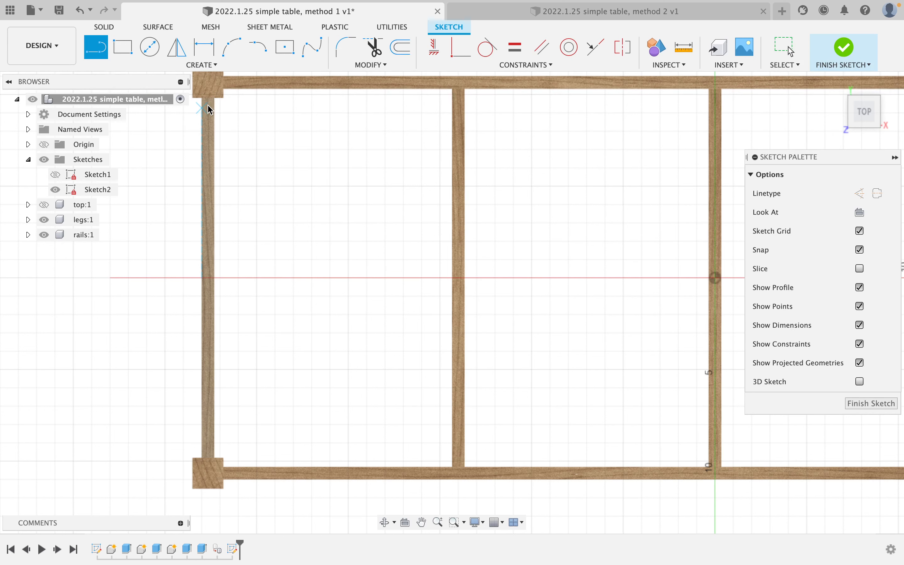
{"action": "scroll", "coordinate": [214, 106], "scroll_direction": "up", "scroll_amount": 3}
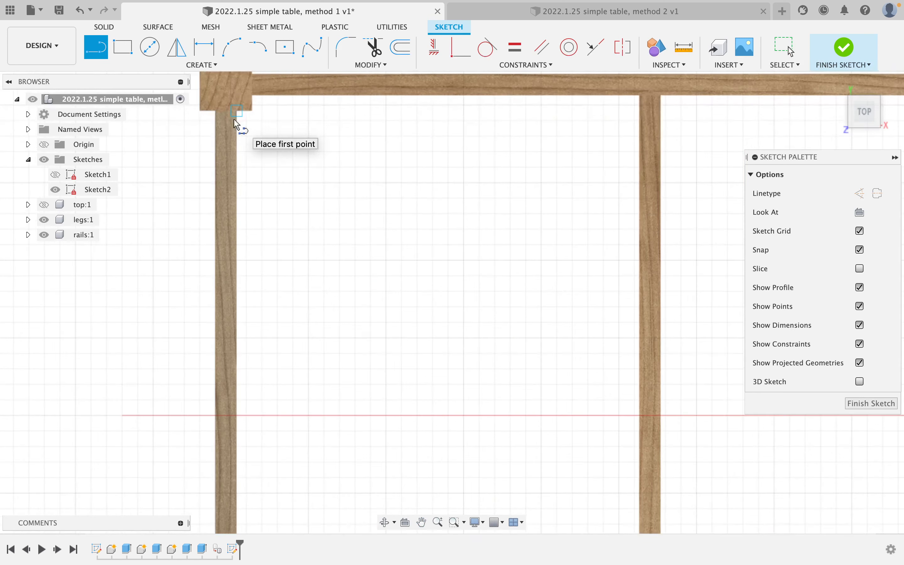
{"action": "left_click", "coordinate": [226, 112]}
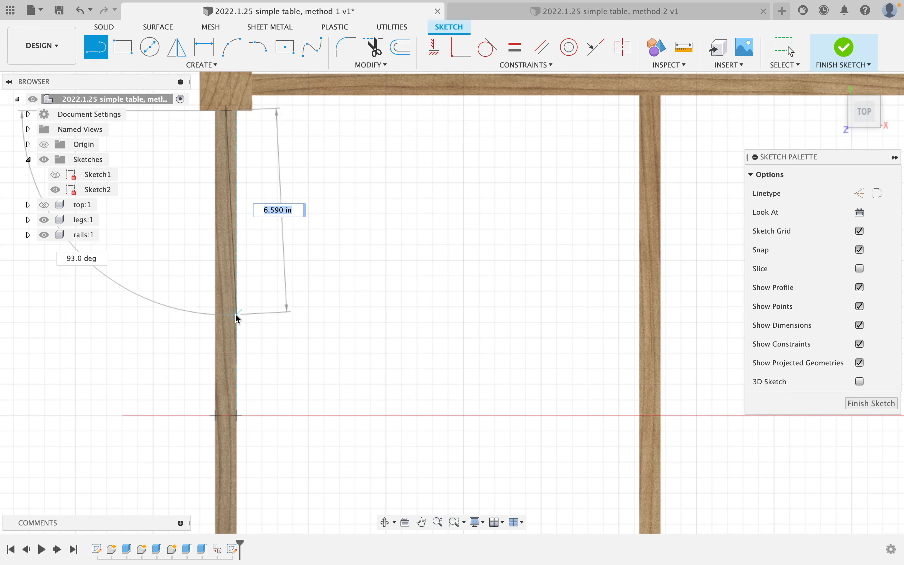
{"action": "middle_click_drag", "start_coordinate": [236, 330], "coordinate": [228, 163]}
{"action": "scroll", "coordinate": [227, 392], "scroll_direction": "up", "scroll_amount": 1}
{"action": "middle_click_drag", "start_coordinate": [228, 393], "coordinate": [223, 217]}
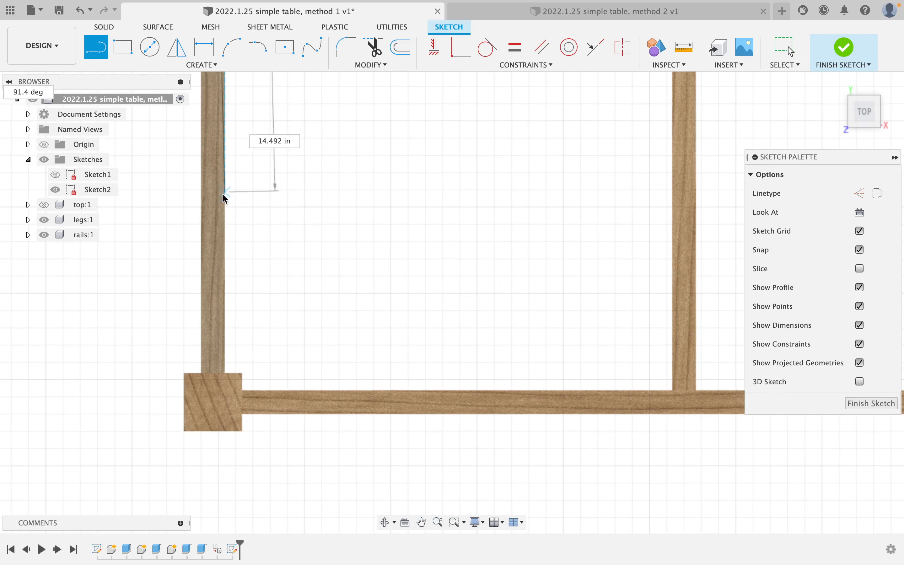
{"action": "left_click", "coordinate": [210, 376]}
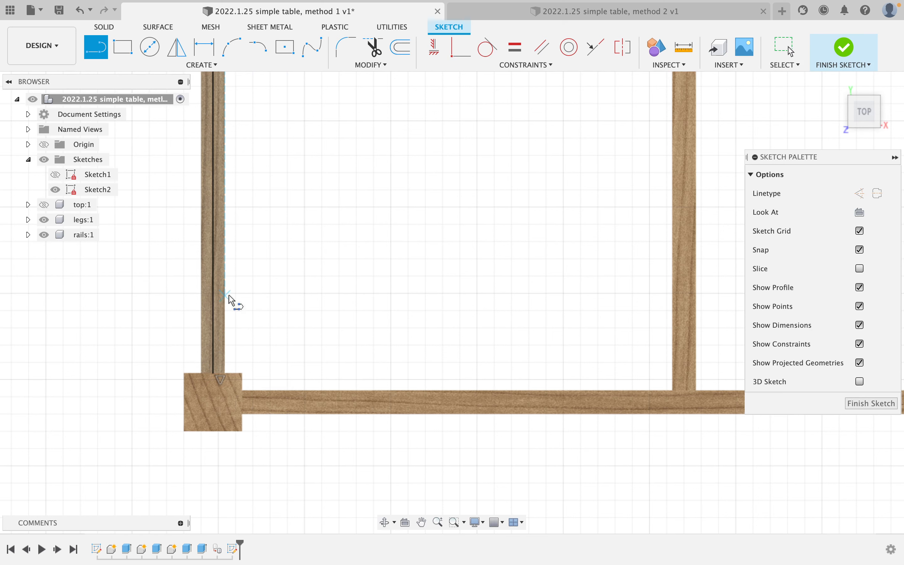
{"action": "key", "text": "Escape"}
{"action": "left_click", "coordinate": [214, 280]}
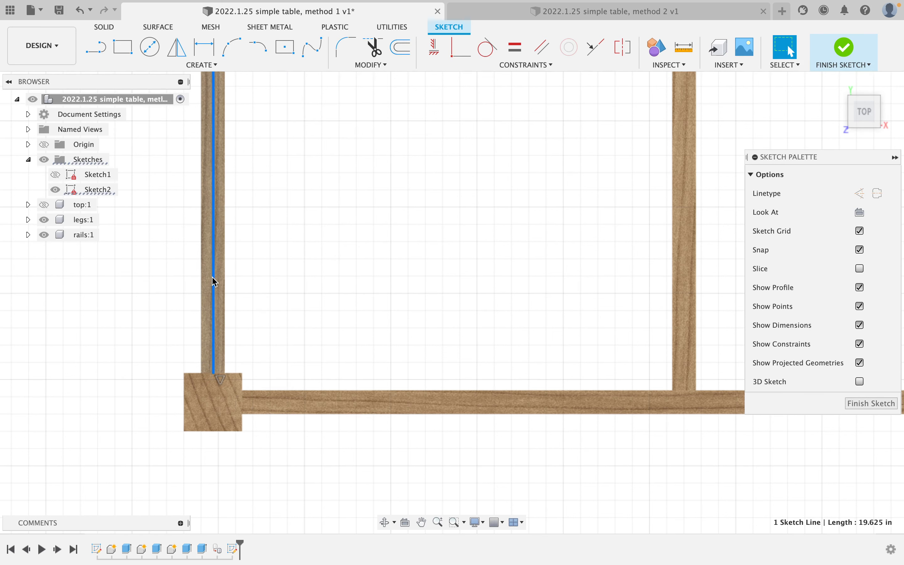
{"action": "key", "text": "x"}
{"action": "left_click", "coordinate": [268, 286]}
{"action": "scroll", "coordinate": [265, 282], "scroll_direction": "down", "scroll_amount": 5}
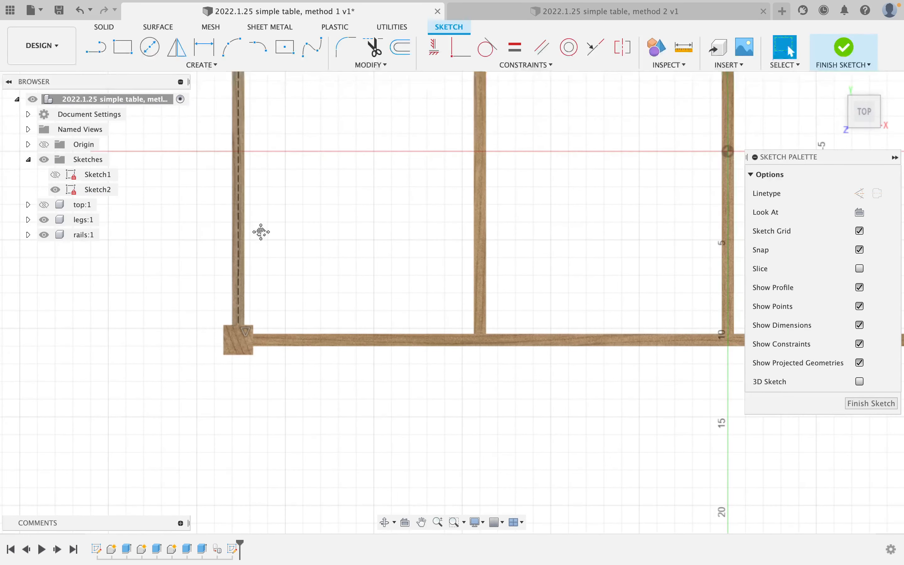
{"action": "middle_click_drag", "start_coordinate": [257, 230], "coordinate": [283, 353]}
Draw a circle centred on the construction line and dimension its diameter to 3/8 in.
{"action": "left_click", "coordinate": [149, 47]}
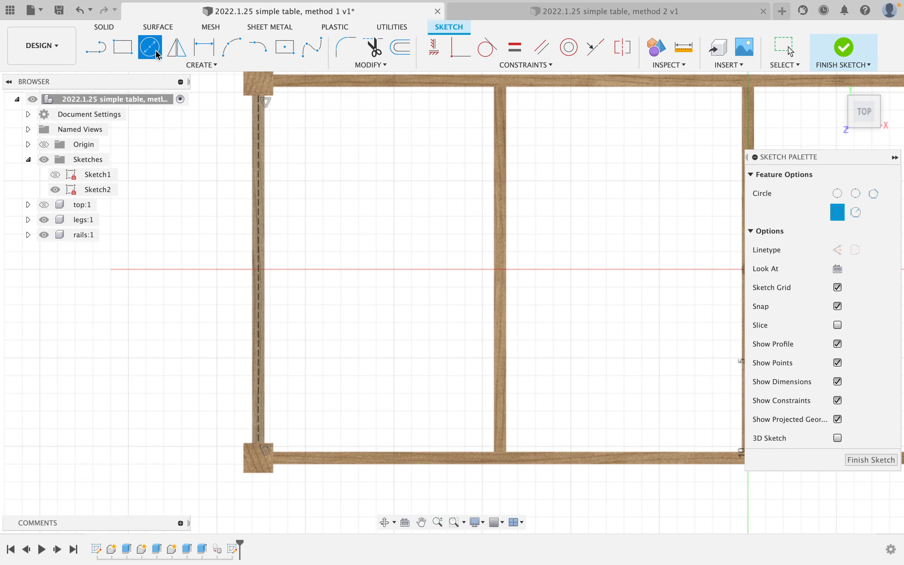
{"action": "scroll", "coordinate": [261, 261], "scroll_direction": "up", "scroll_amount": 5}
{"action": "scroll", "coordinate": [268, 290], "scroll_direction": "up", "scroll_amount": 3}
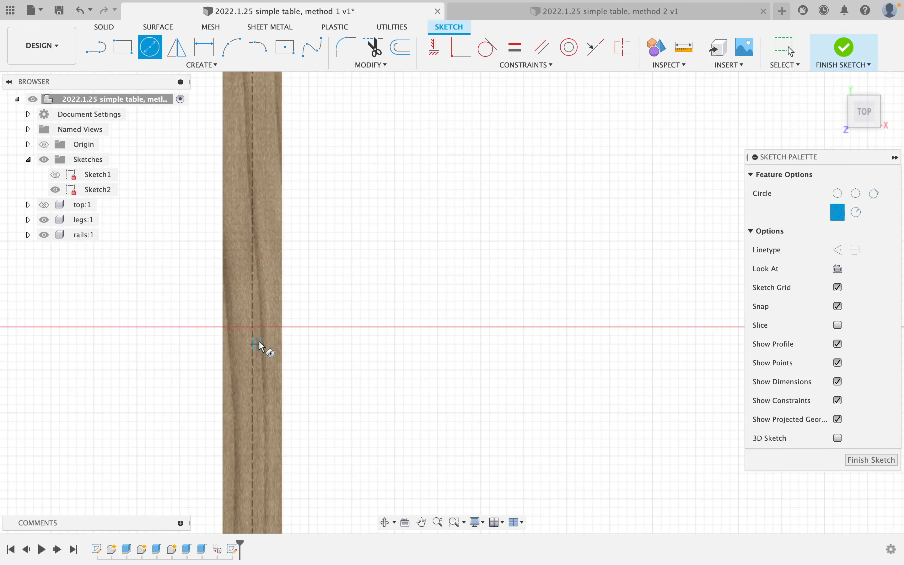
{"action": "left_click", "coordinate": [253, 328]}
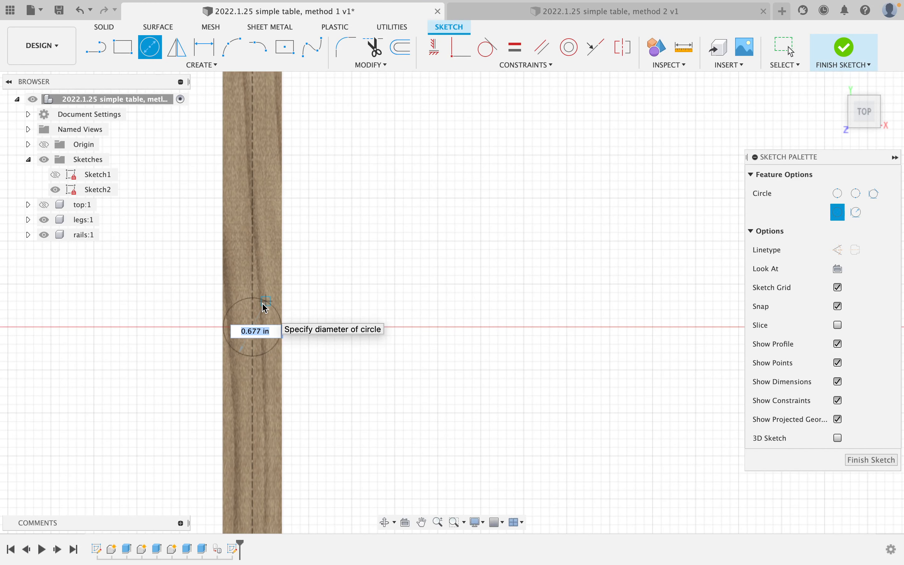
{"action": "left_click", "coordinate": [260, 313]}
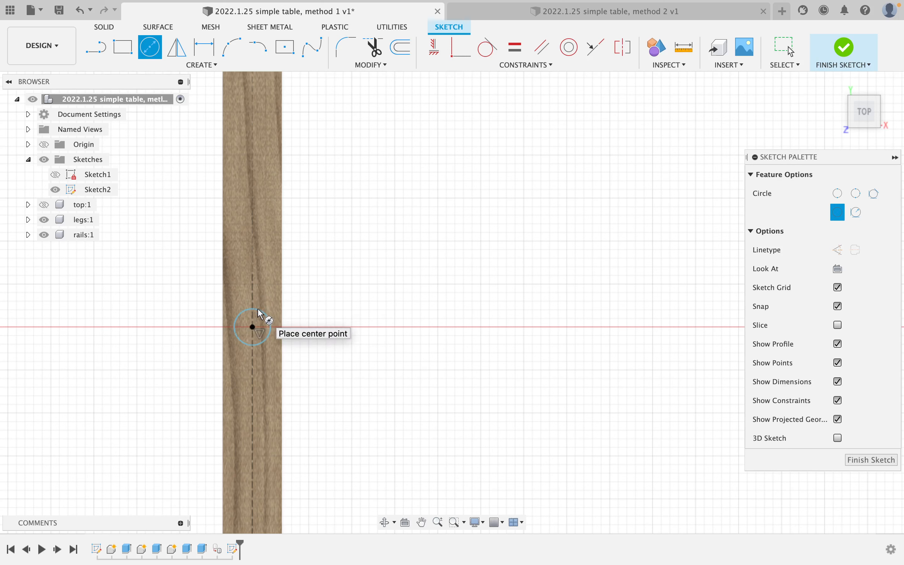
{"action": "key", "text": "d"}
{"action": "left_click", "coordinate": [272, 323]}
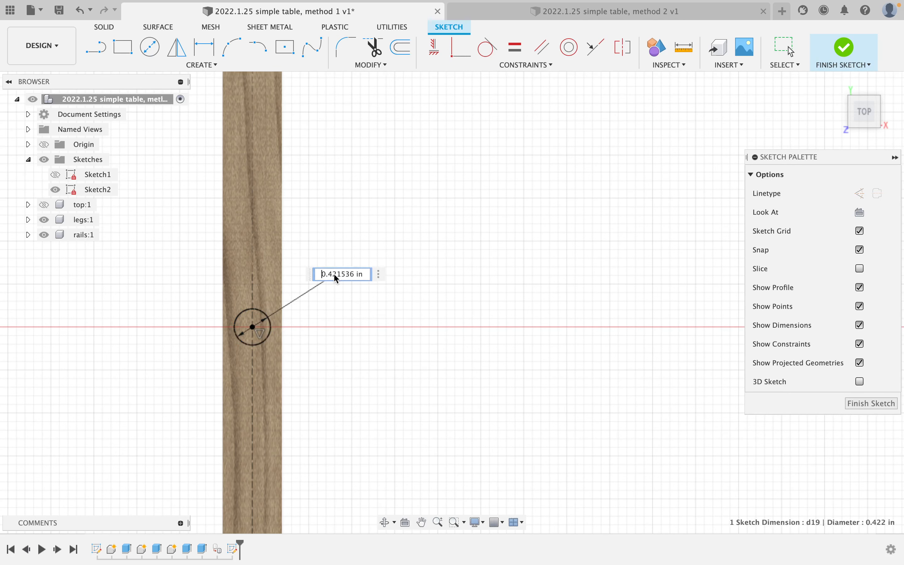
{"action": "left_click", "coordinate": [336, 276]}
{"action": "type", "text": "3/8"}
{"action": "key", "text": "Return"}
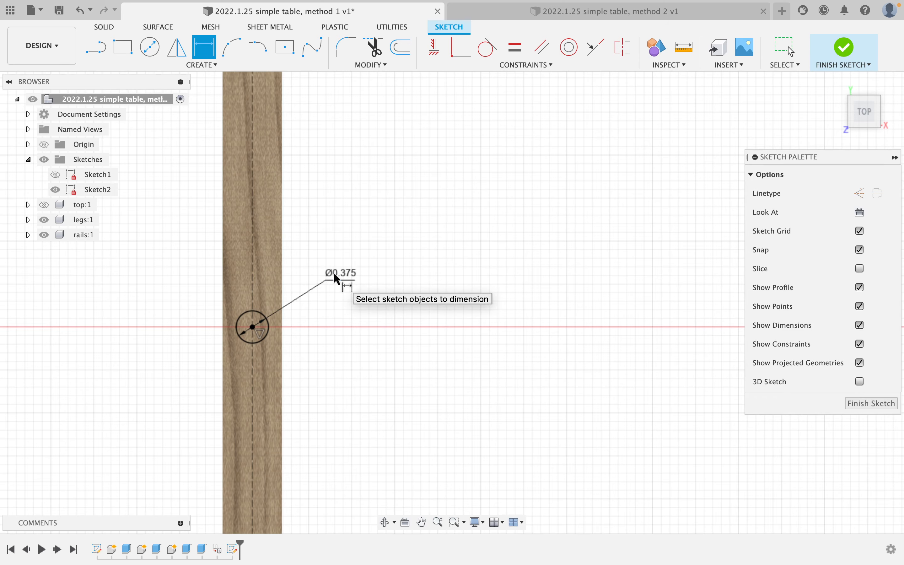
Frame the left side of the table and finish Sketch2.
{"action": "scroll", "coordinate": [388, 243], "scroll_direction": "down", "scroll_amount": 3}
{"action": "scroll", "coordinate": [390, 245], "scroll_direction": "down", "scroll_amount": 5}
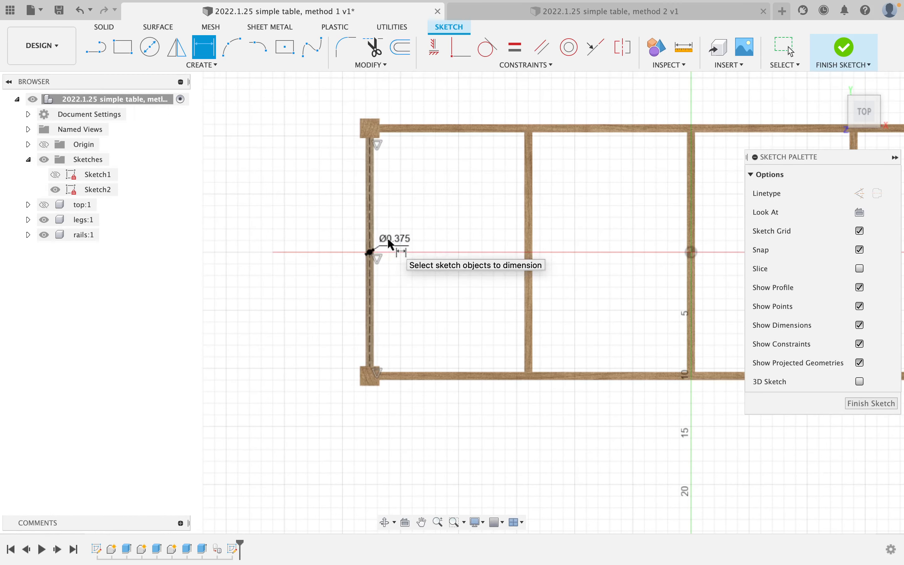
{"action": "middle_click_drag", "start_coordinate": [403, 246], "coordinate": [309, 262]}
{"action": "scroll", "coordinate": [308, 262], "scroll_direction": "up", "scroll_amount": 3}
{"action": "scroll", "coordinate": [308, 261], "scroll_direction": "down", "scroll_amount": 1}
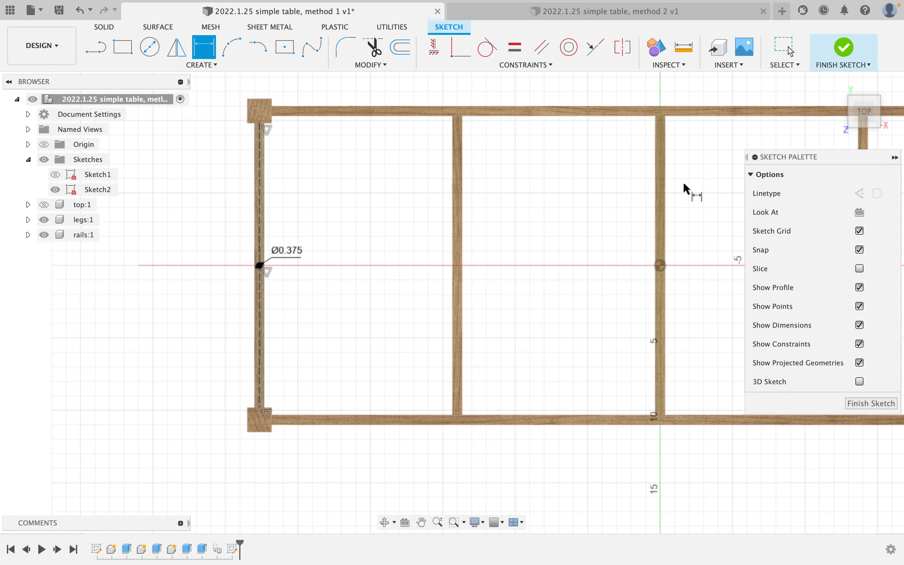
{"action": "left_click", "coordinate": [843, 55]}
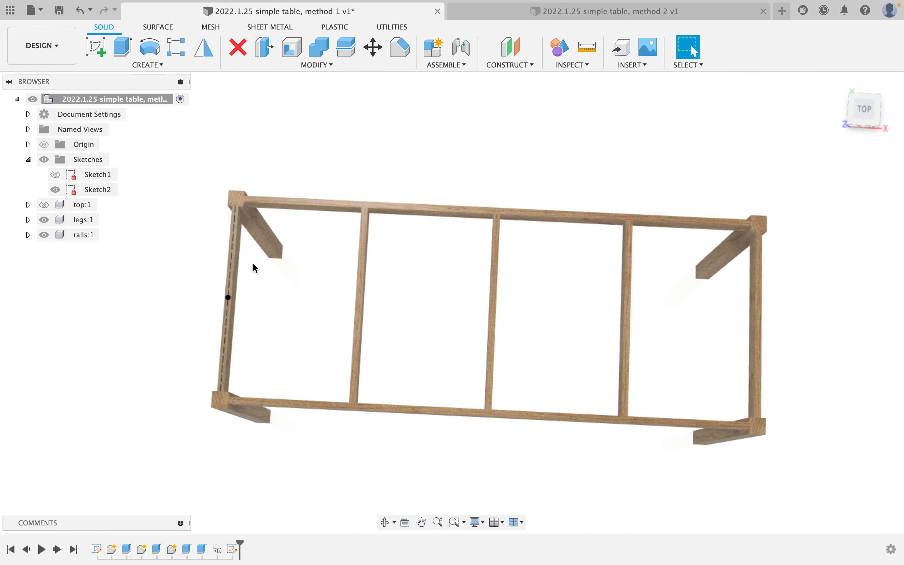
Extrude the Sketch2 circle profile with the direction set to Two Sides.
{"action": "scroll", "coordinate": [252, 263], "scroll_direction": "up", "scroll_amount": 5}
{"action": "middle_click_drag", "start_coordinate": [252, 263], "coordinate": [216, 319]}
{"action": "scroll", "coordinate": [274, 270], "scroll_direction": "up", "scroll_amount": 5}
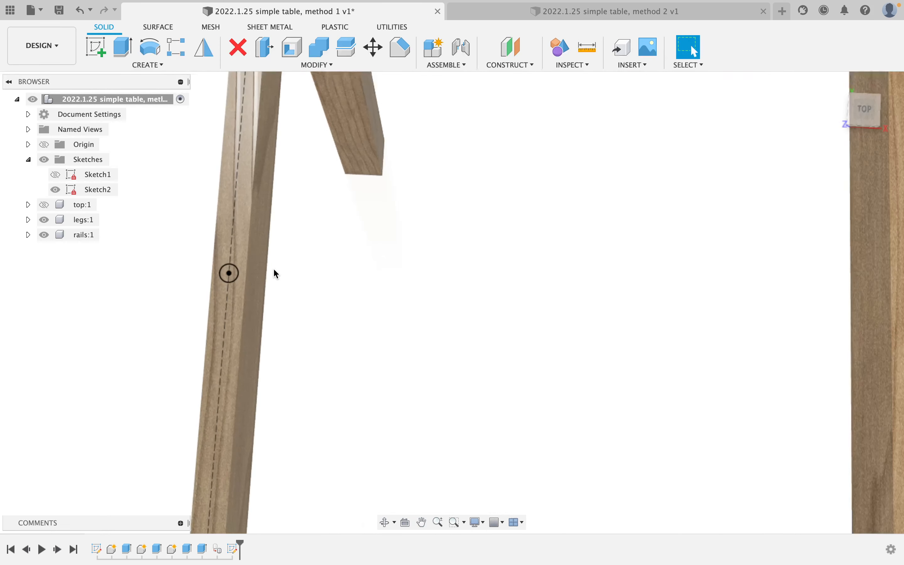
{"action": "left_click", "coordinate": [124, 47]}
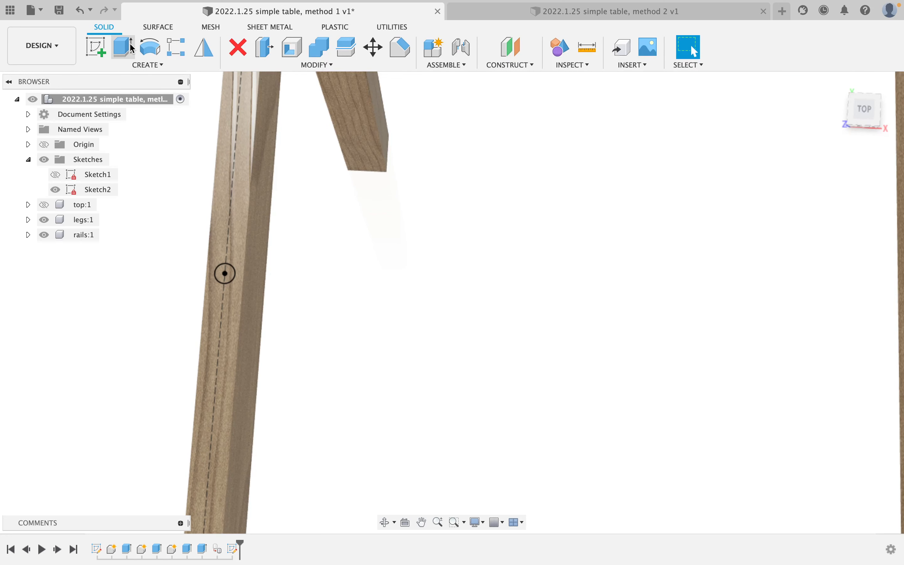
{"action": "left_click", "coordinate": [224, 273]}
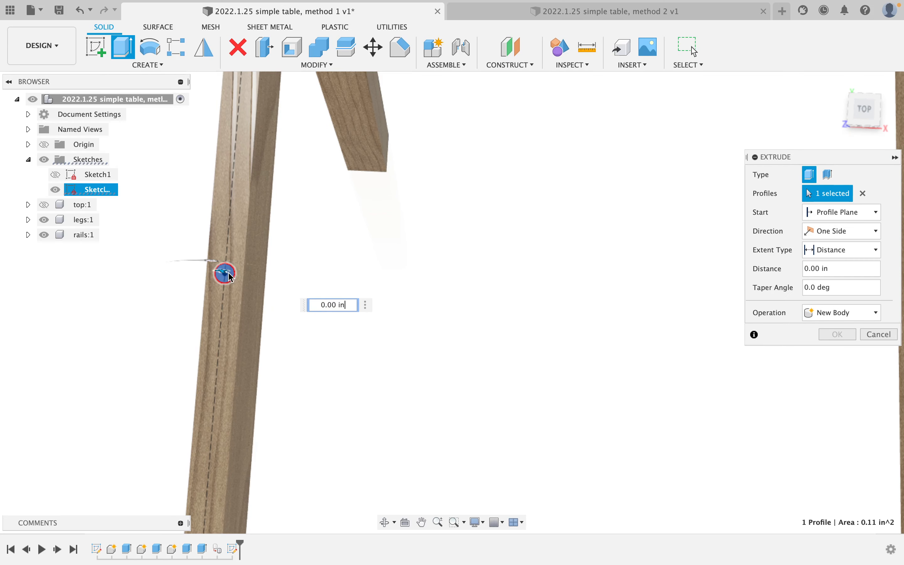
{"action": "left_click", "coordinate": [835, 250]}
{"action": "left_click", "coordinate": [835, 211]}
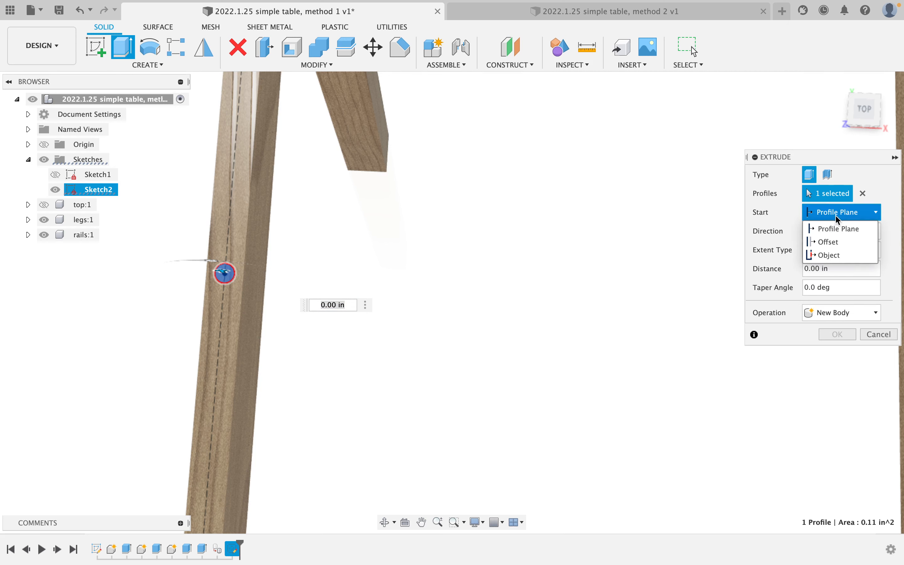
{"action": "left_click", "coordinate": [838, 228]}
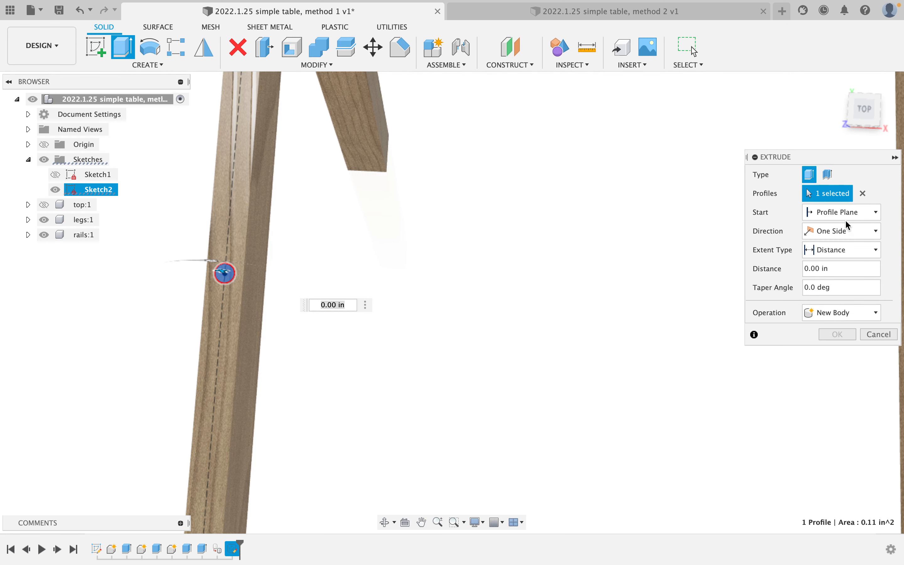
{"action": "left_click", "coordinate": [841, 230]}
{"action": "left_click", "coordinate": [833, 260]}
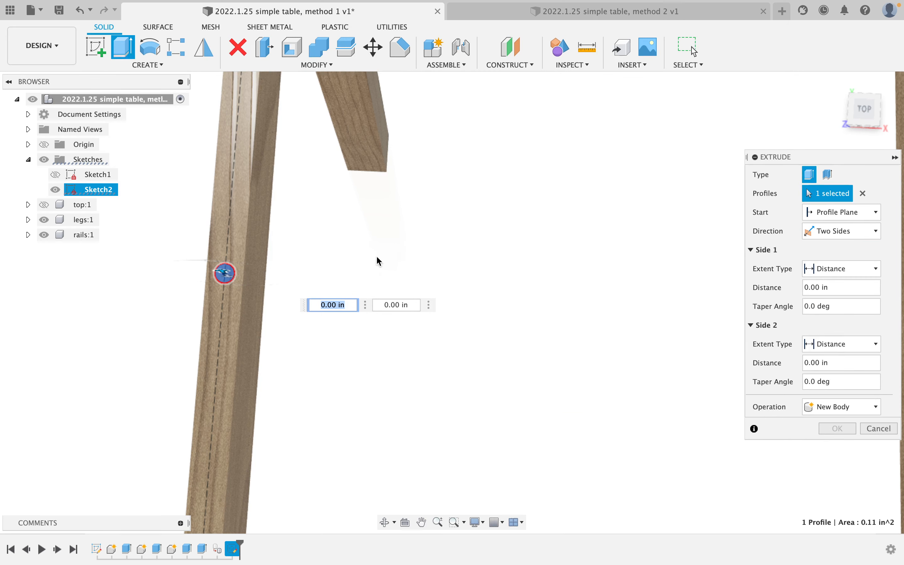
Set the two sides to 3/8 in and 1.50 in as a New Body, creating Body4.
{"action": "middle_click_drag", "start_coordinate": [375, 258], "coordinate": [468, 319], "text": "shift"}
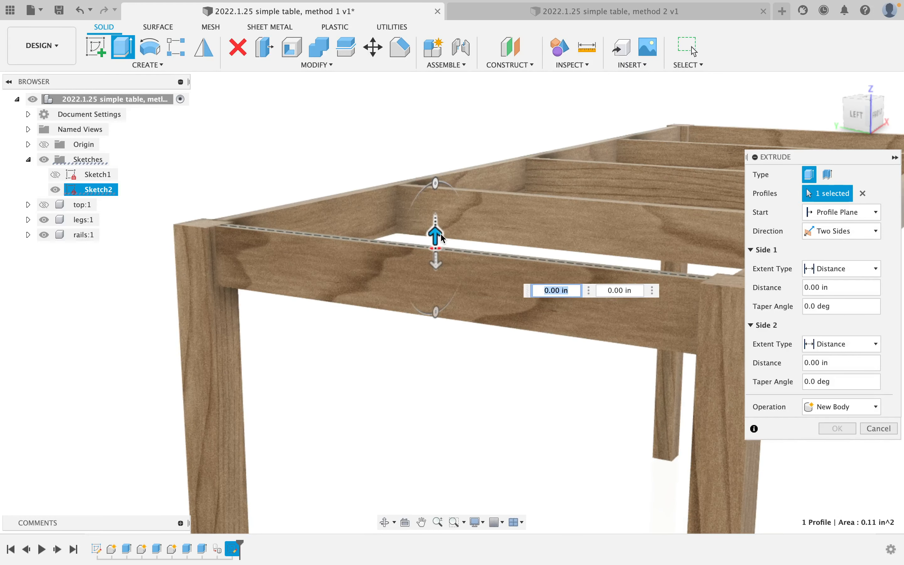
{"action": "left_click_drag", "start_coordinate": [440, 238], "coordinate": [440, 298]}
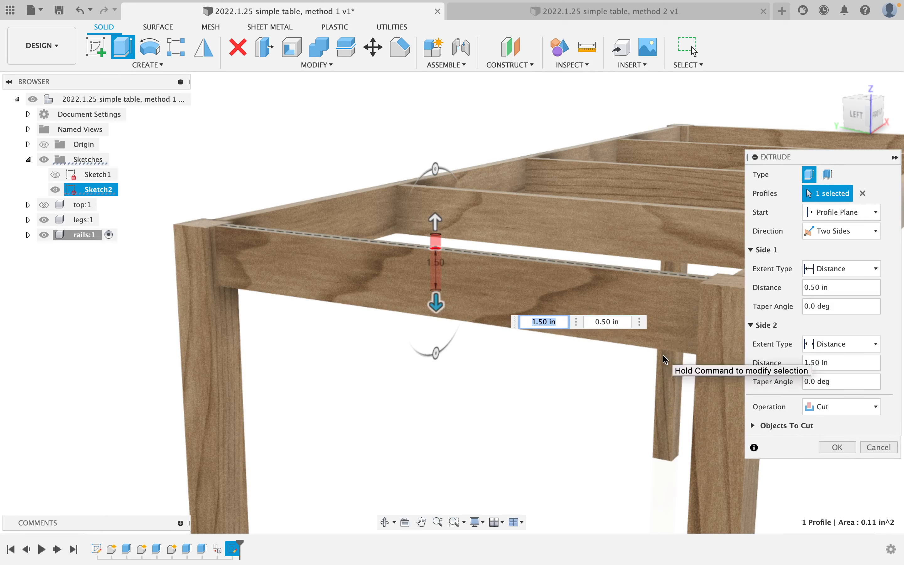
{"action": "left_click", "coordinate": [835, 292]}
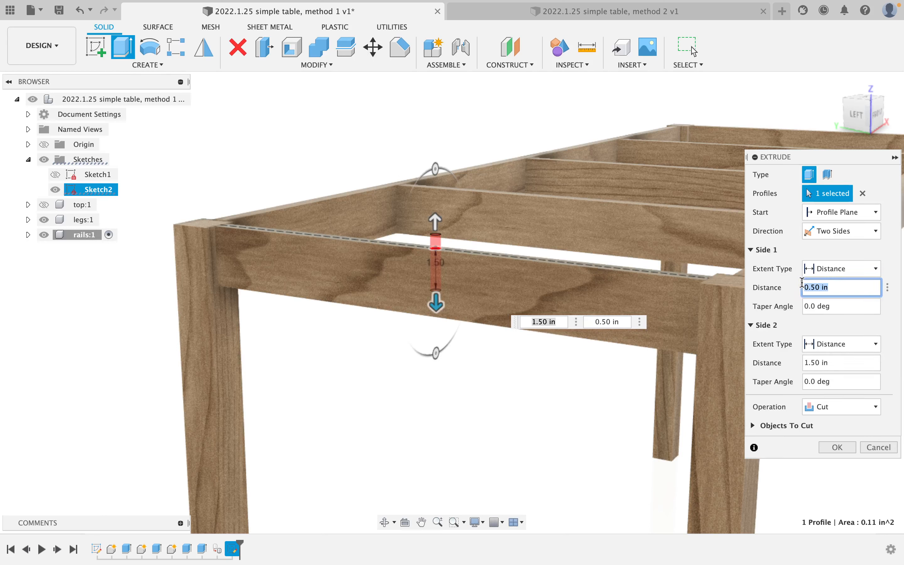
{"action": "type", "text": "3/8"}
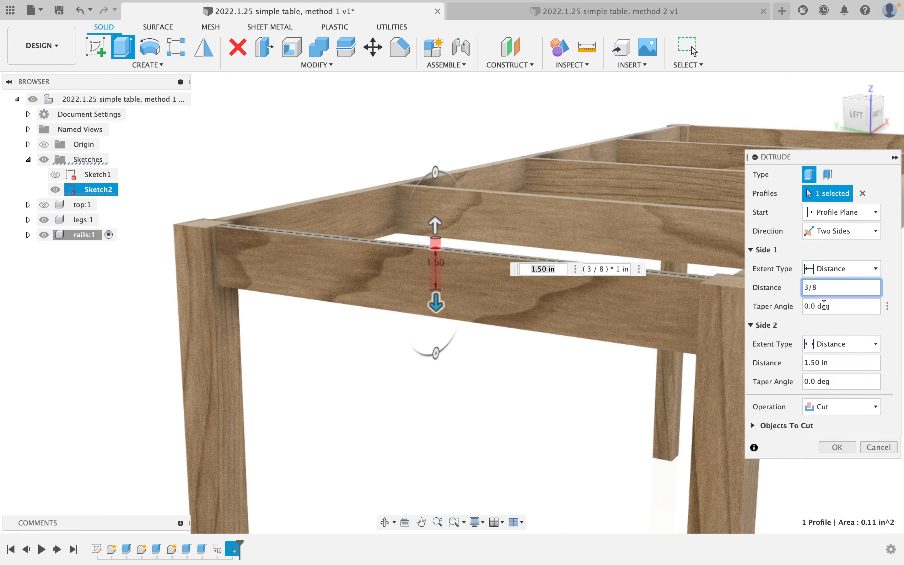
{"action": "left_click_drag", "start_coordinate": [857, 363], "coordinate": [807, 362]}
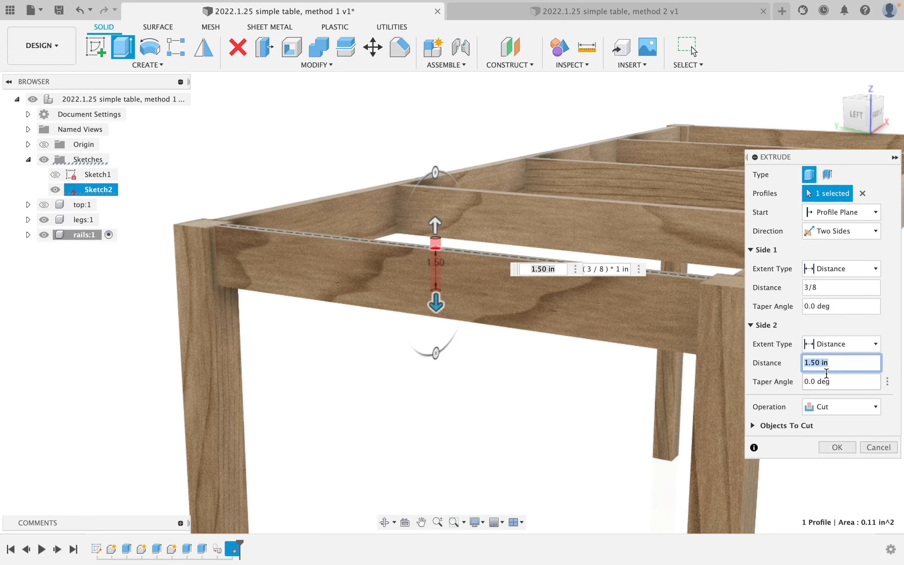
{"action": "left_click", "coordinate": [842, 407]}
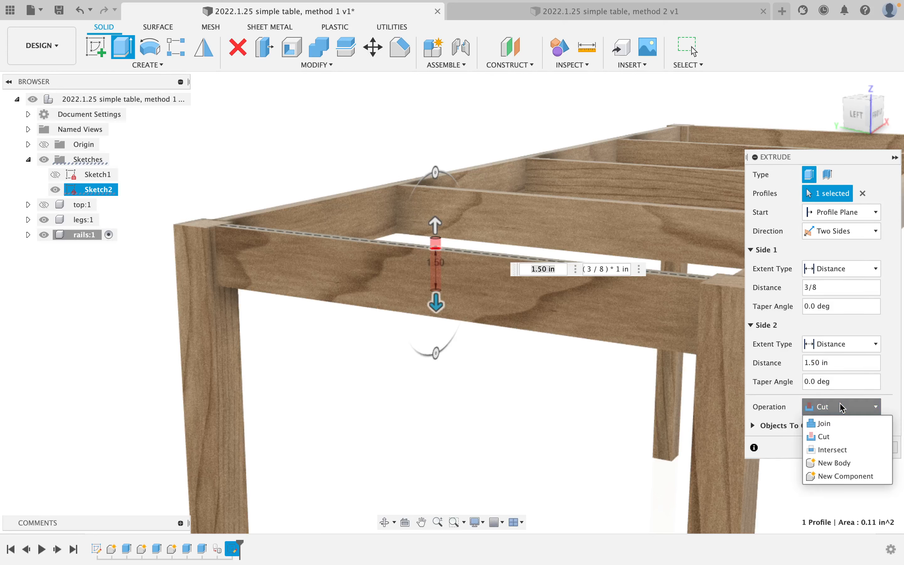
{"action": "left_click", "coordinate": [846, 464]}
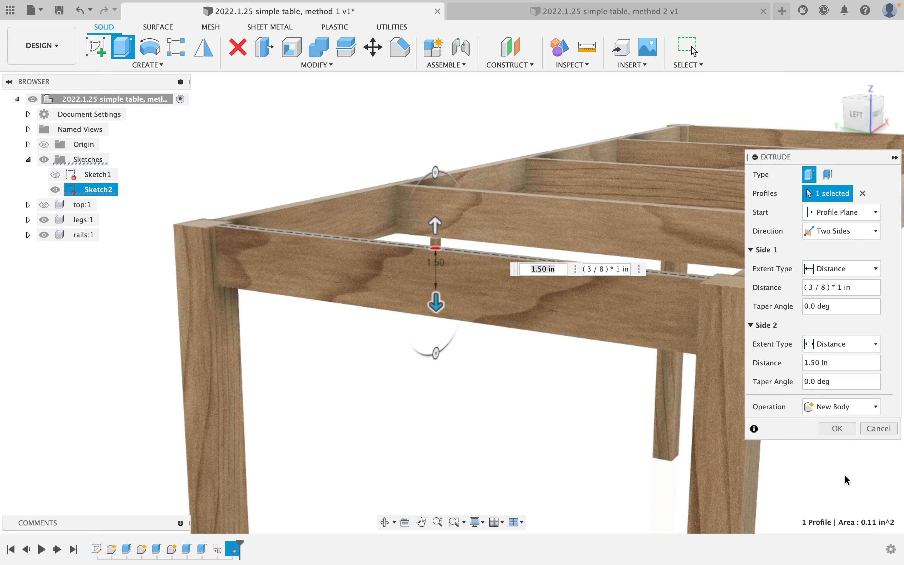
{"action": "left_click", "coordinate": [838, 429]}
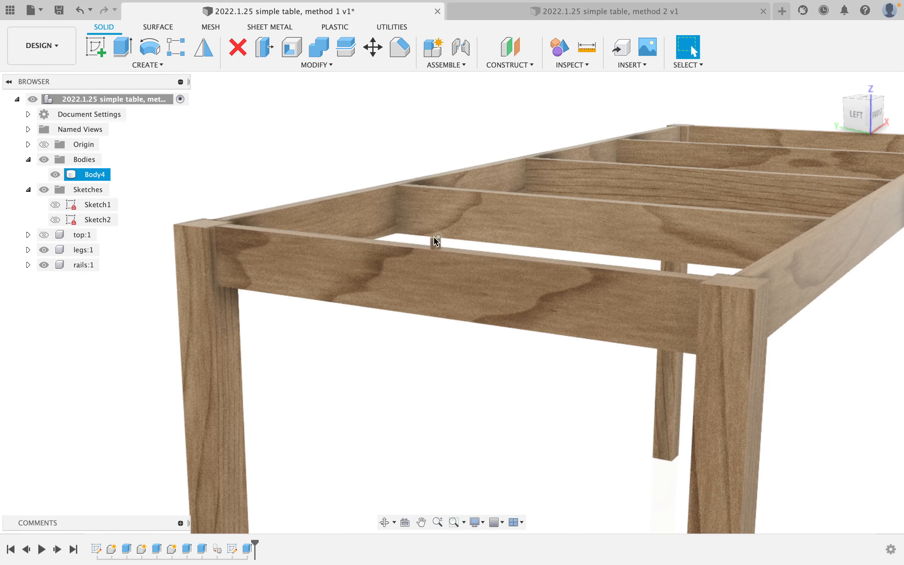
Create a new component named topDowels under the root, then reactivate the root component.
{"action": "right_click", "coordinate": [106, 106]}
{"action": "left_click", "coordinate": [158, 115]}
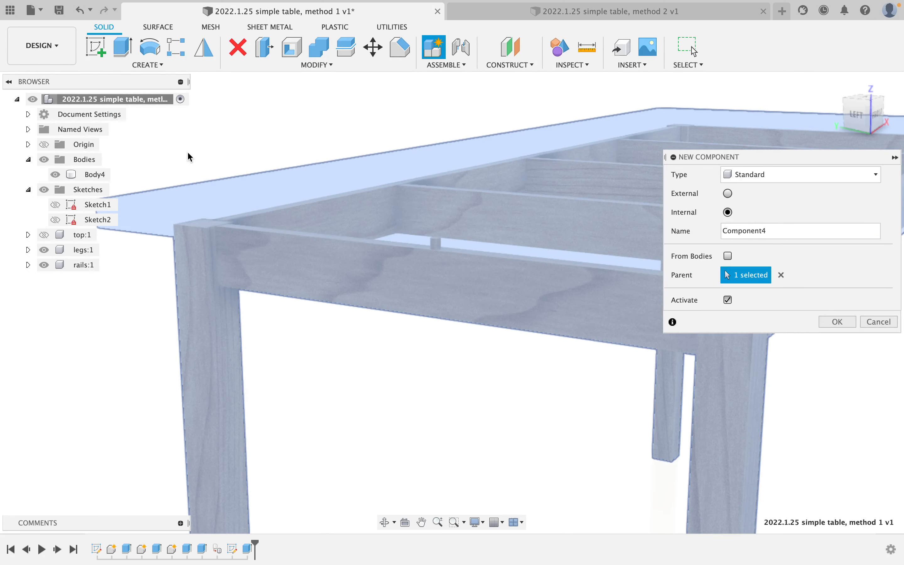
{"action": "left_click_drag", "start_coordinate": [779, 232], "coordinate": [661, 232]}
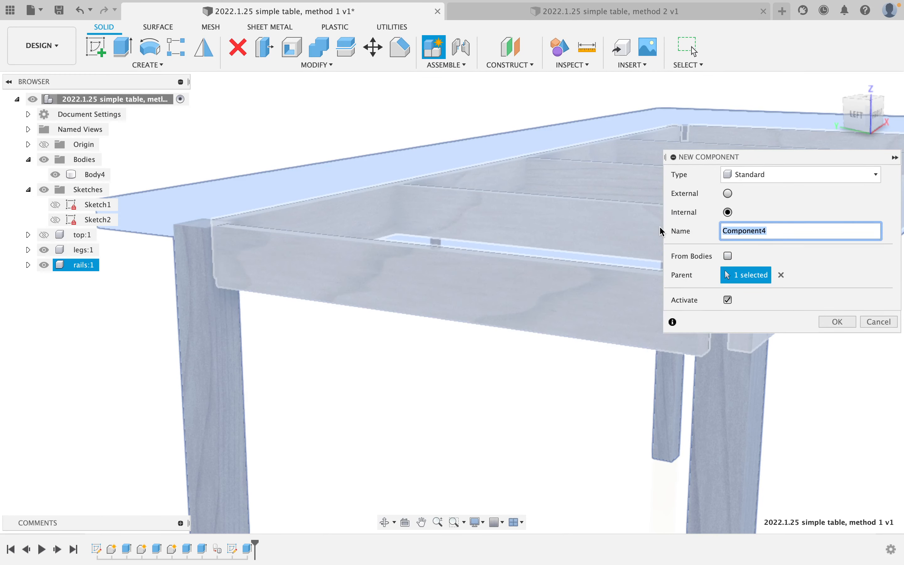
{"action": "type", "text": "topDowels"}
{"action": "key", "text": "Return"}
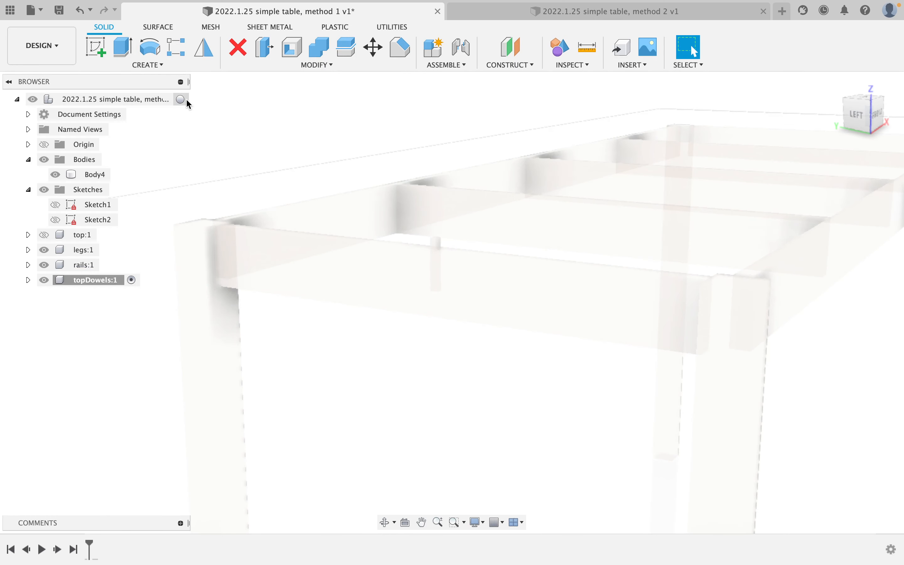
{"action": "left_click", "coordinate": [180, 99]}
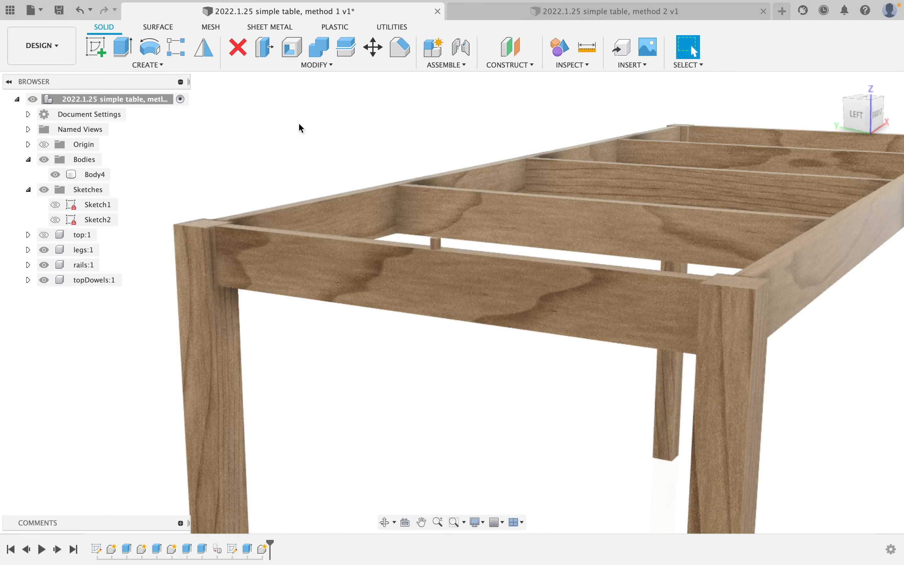
Pattern Body4 as a body with a rectangular pattern directed along the rail edge.
{"action": "left_click", "coordinate": [179, 52]}
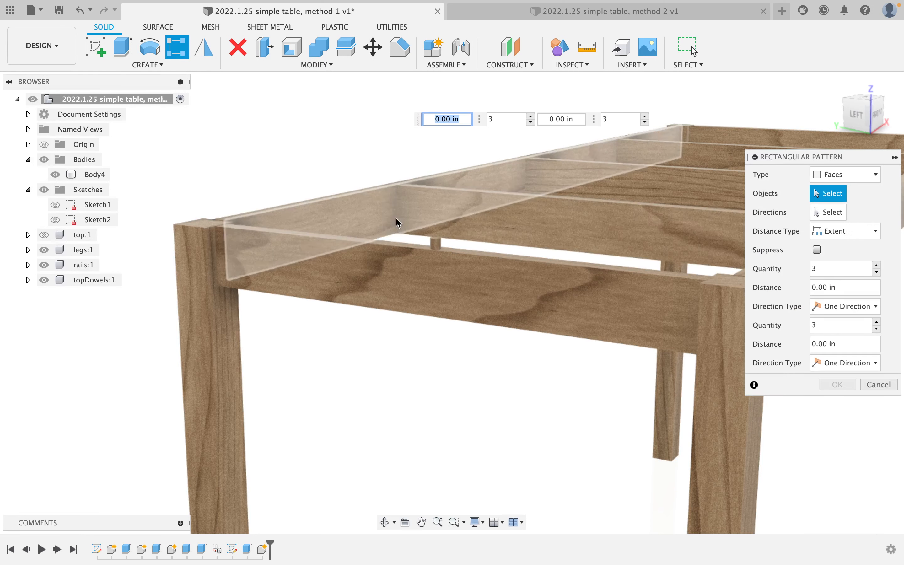
{"action": "left_click", "coordinate": [854, 171]}
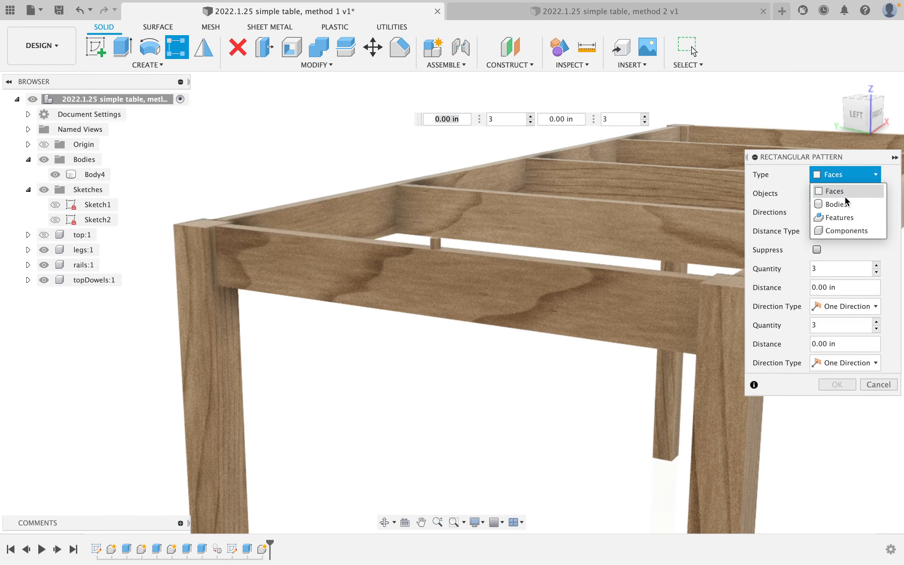
{"action": "left_click", "coordinate": [843, 201]}
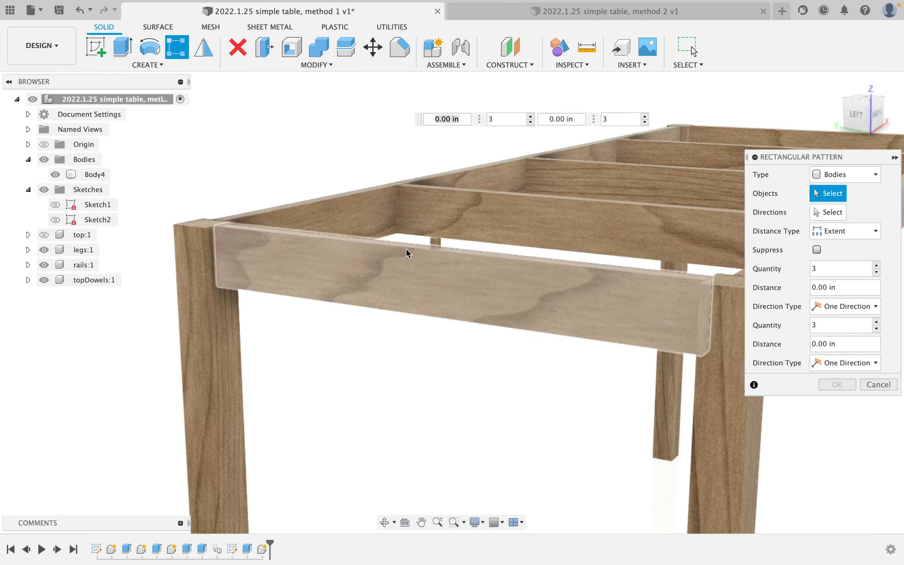
{"action": "left_click", "coordinate": [435, 244]}
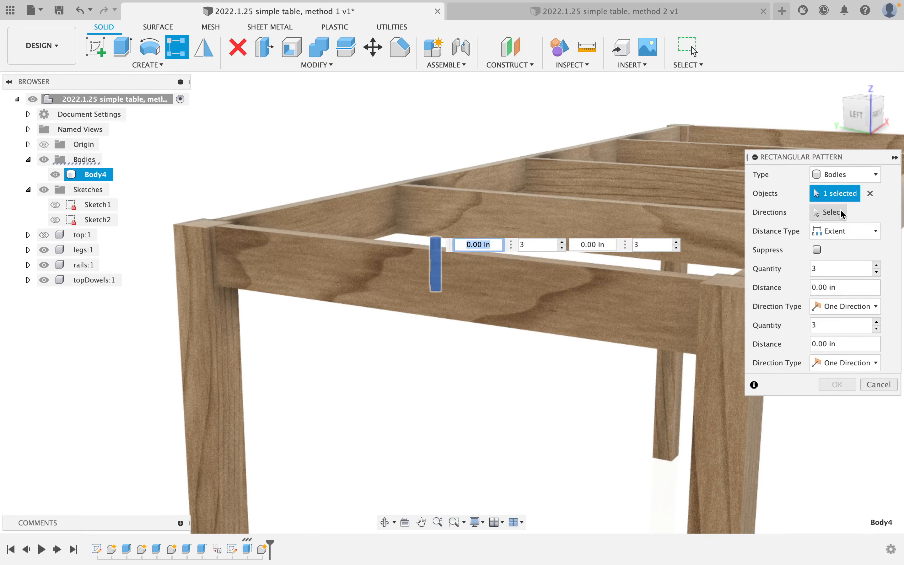
{"action": "left_click", "coordinate": [828, 212]}
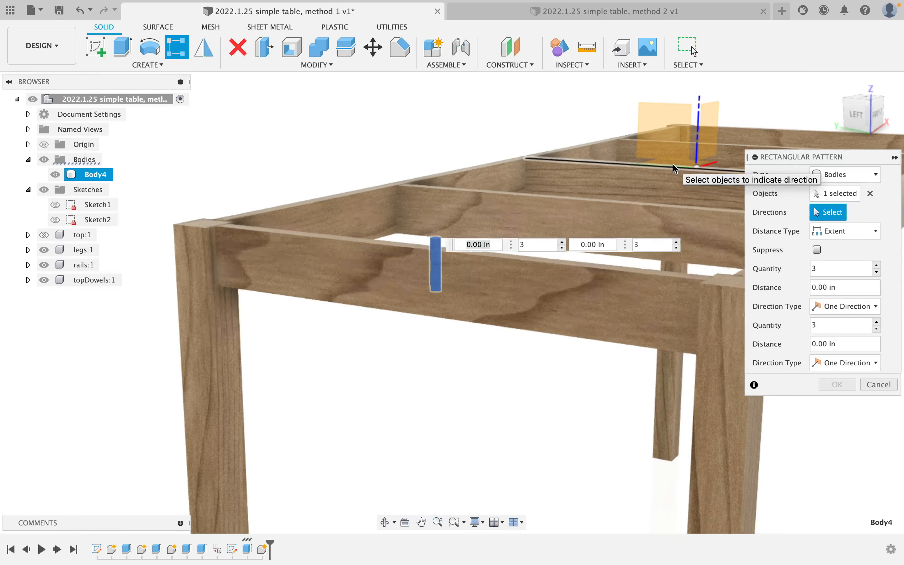
{"action": "scroll", "coordinate": [680, 171], "scroll_direction": "up", "scroll_amount": 3}
{"action": "scroll", "coordinate": [686, 169], "scroll_direction": "up", "scroll_amount": 5}
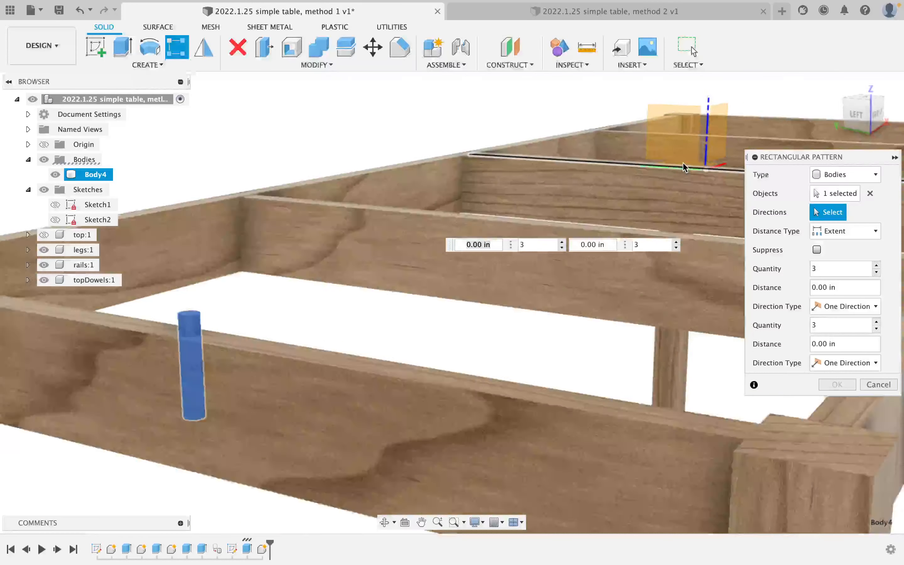
{"action": "middle_click_drag", "start_coordinate": [686, 168], "coordinate": [683, 184], "text": "shift"}
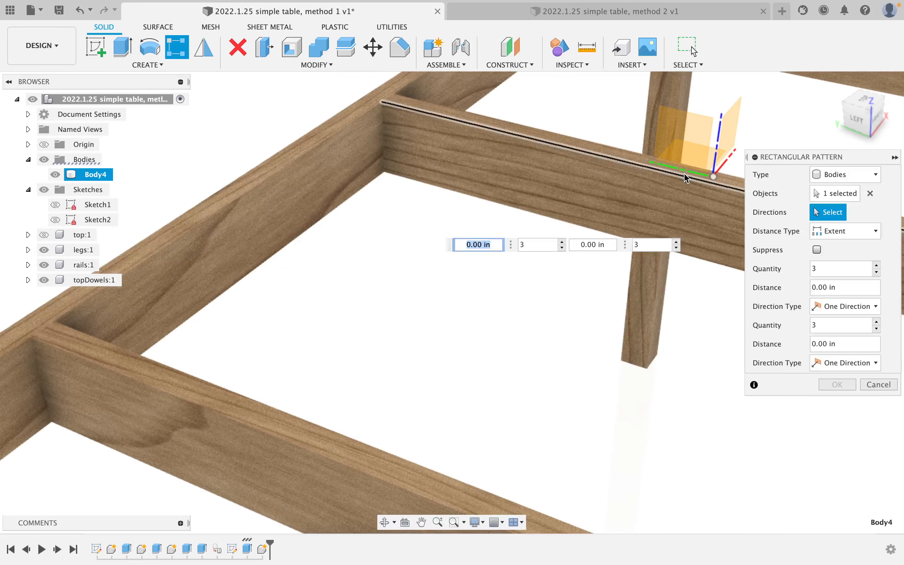
{"action": "left_click", "coordinate": [685, 172]}
{"action": "scroll", "coordinate": [576, 279], "scroll_direction": "down", "scroll_amount": 2}
{"action": "scroll", "coordinate": [576, 279], "scroll_direction": "down", "scroll_amount": 6}
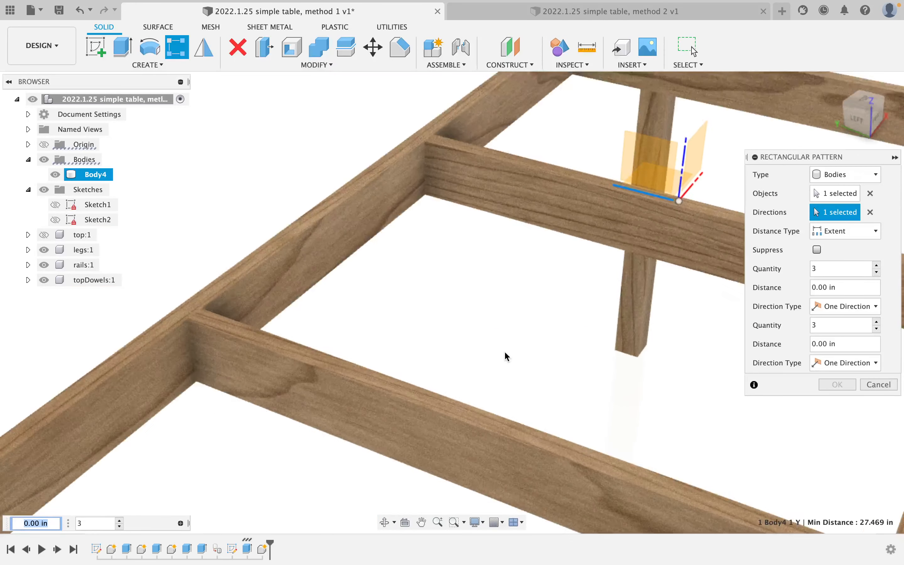
{"action": "middle_click_drag", "start_coordinate": [521, 377], "coordinate": [526, 287]}
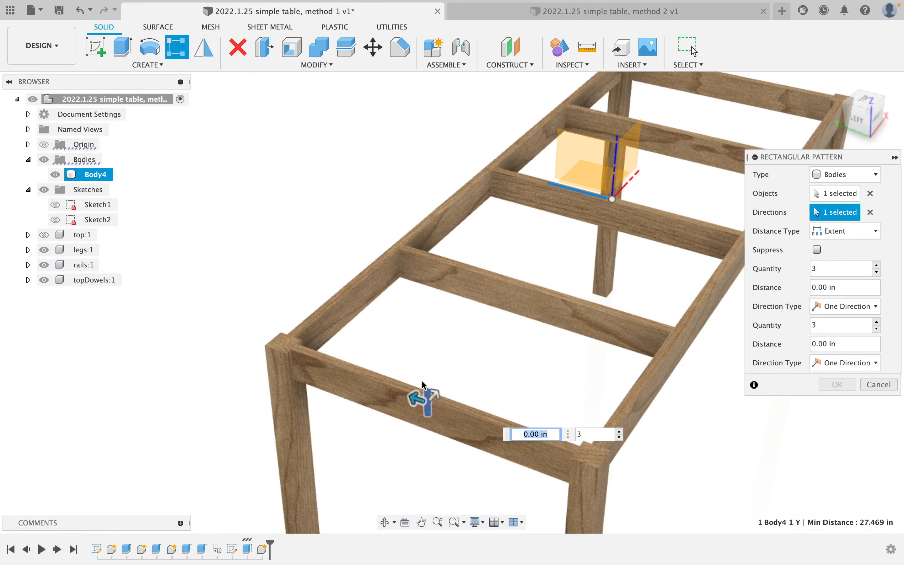
Set the pattern to 5 dowels, 8.00 in apart, with Symmetric direction type.
{"action": "left_click_drag", "start_coordinate": [416, 397], "coordinate": [342, 383]}
{"action": "key", "text": "Tab"}
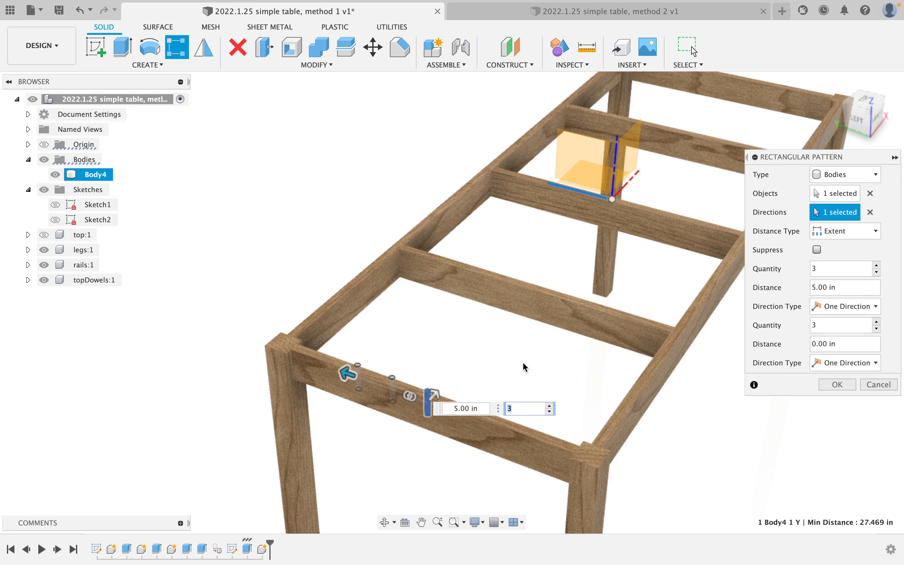
{"action": "left_click", "coordinate": [877, 265]}
{"action": "left_click", "coordinate": [877, 265]}
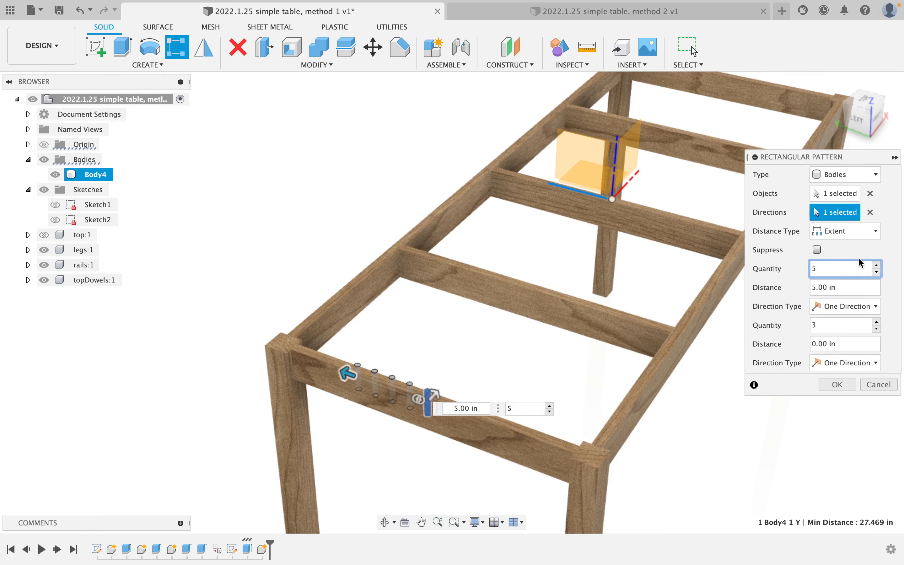
{"action": "left_click", "coordinate": [866, 305]}
{"action": "left_click", "coordinate": [866, 336]}
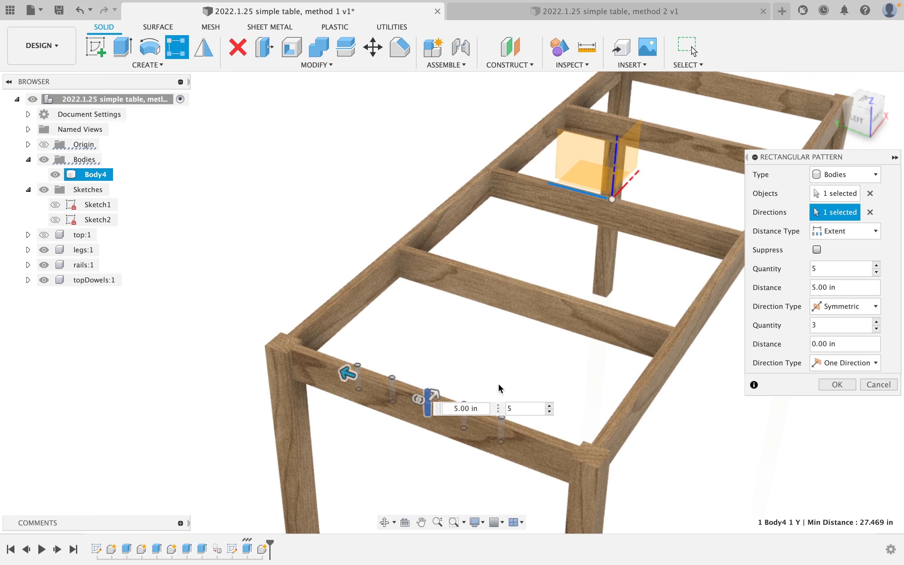
{"action": "left_click_drag", "start_coordinate": [348, 372], "coordinate": [299, 375]}
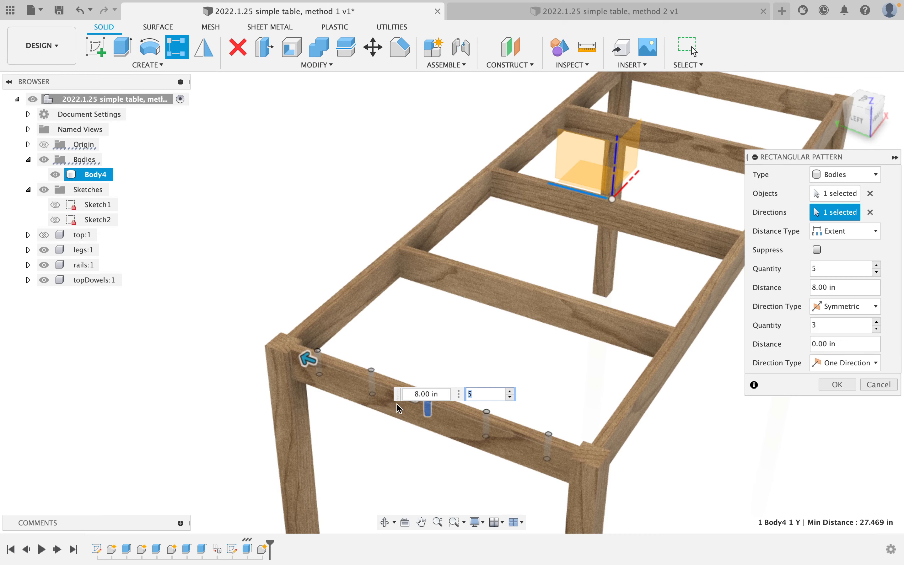
{"action": "middle_click_drag", "start_coordinate": [393, 406], "coordinate": [413, 393], "text": "shift"}
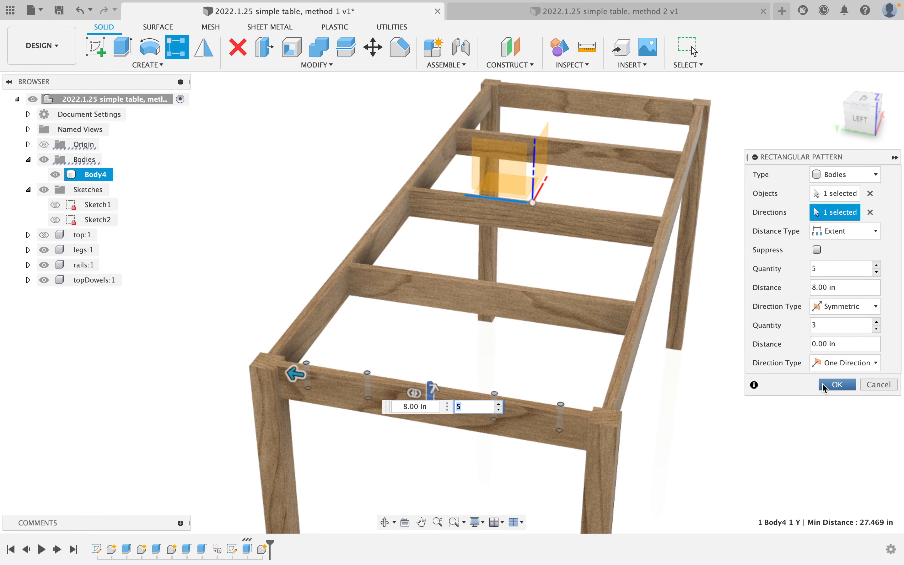
Commit the five-dowel rectangular pattern and orbit to view the table from above.
{"action": "left_click", "coordinate": [835, 384]}
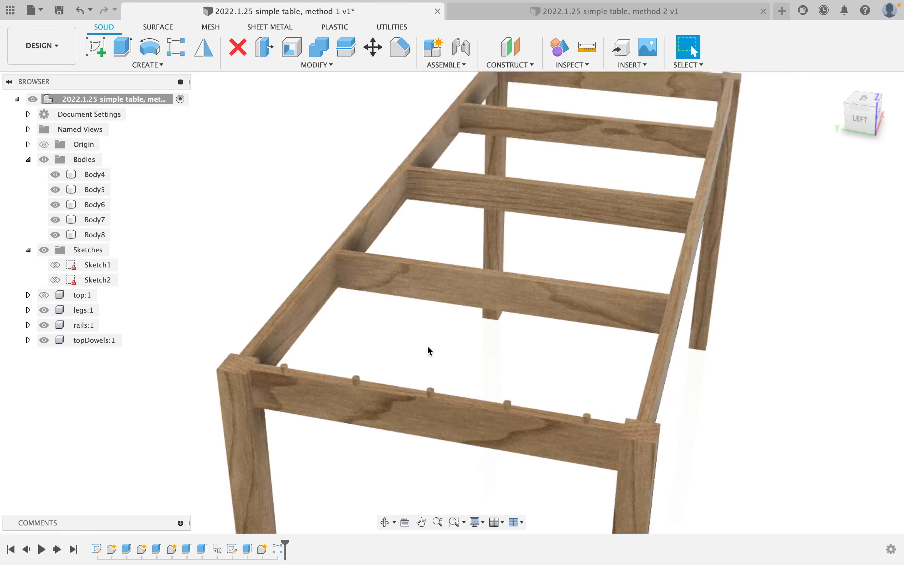
{"action": "scroll", "coordinate": [430, 350], "scroll_direction": "up", "scroll_amount": 3}
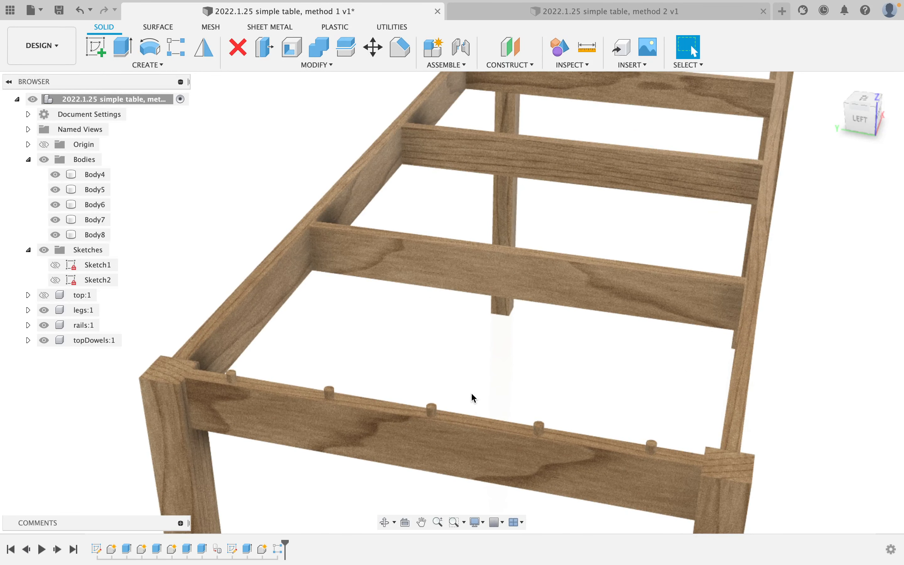
{"action": "scroll", "coordinate": [472, 396], "scroll_direction": "down", "scroll_amount": 2}
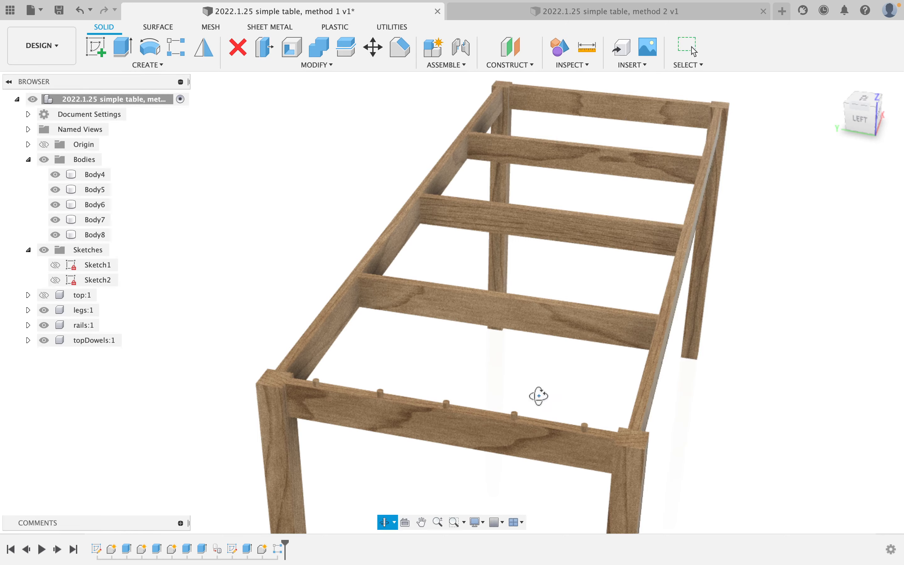
{"action": "middle_click_drag", "start_coordinate": [536, 395], "coordinate": [347, 298], "text": "shift"}
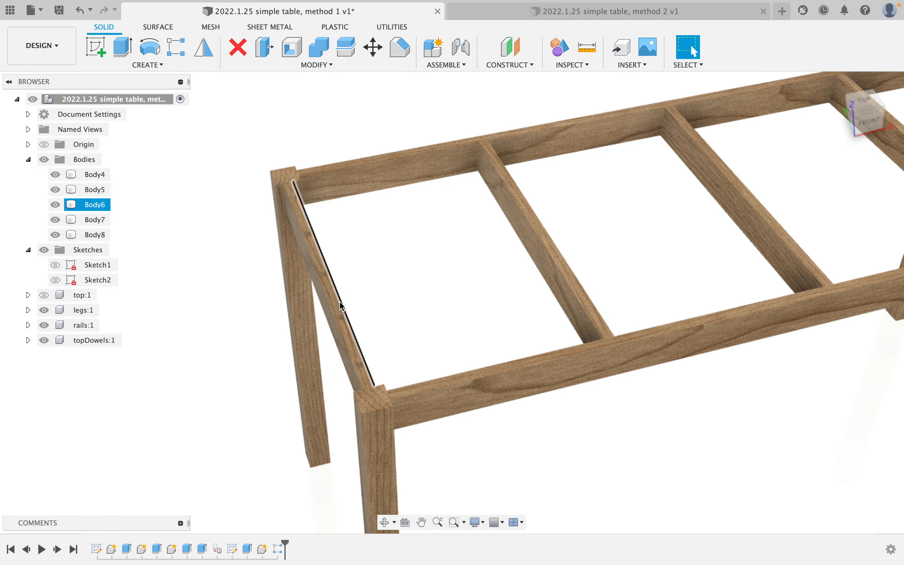
{"action": "scroll", "coordinate": [344, 323], "scroll_direction": "up", "scroll_amount": 3}
{"action": "scroll", "coordinate": [344, 318], "scroll_direction": "up", "scroll_amount": 3}
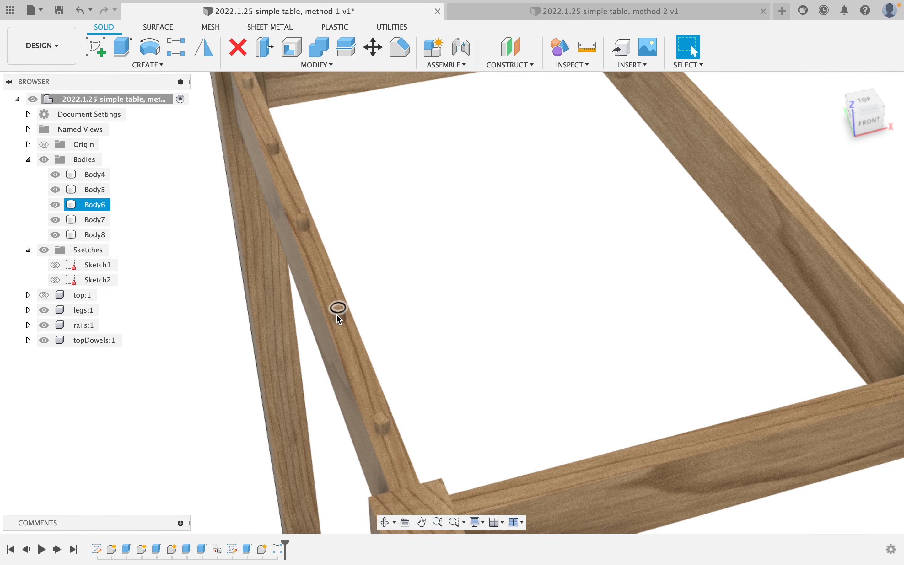
{"action": "scroll", "coordinate": [336, 314], "scroll_direction": "up", "scroll_amount": 5}
Select the dowel bodies inside the side rail, including Body5, to inspect them.
{"action": "left_click", "coordinate": [348, 322]}
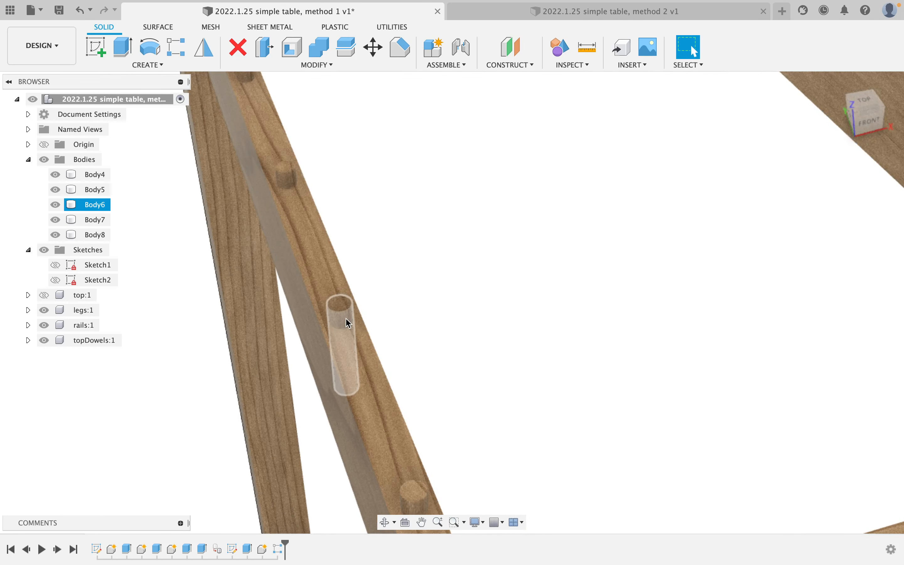
{"action": "key", "text": "Escape"}
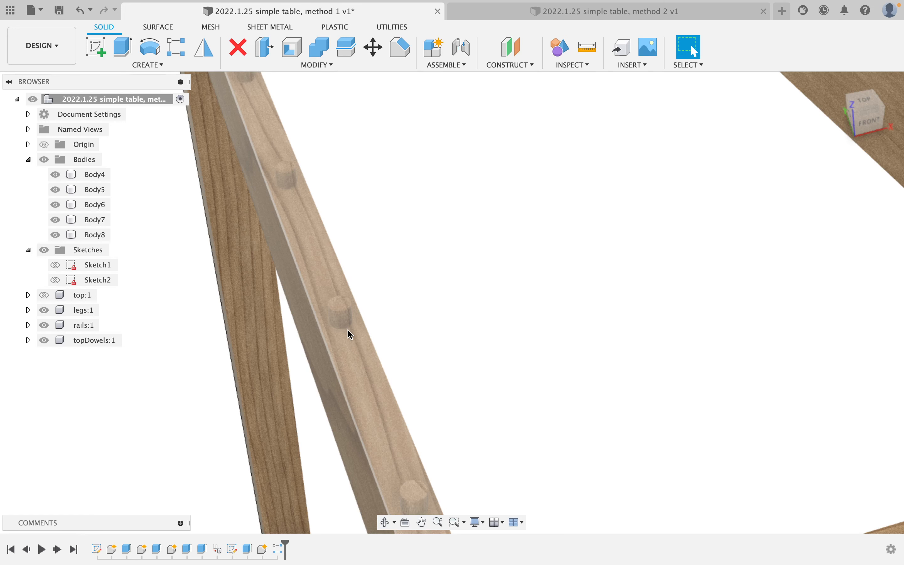
{"action": "left_click", "coordinate": [339, 321]}
{"action": "scroll", "coordinate": [367, 347], "scroll_direction": "down", "scroll_amount": 5}
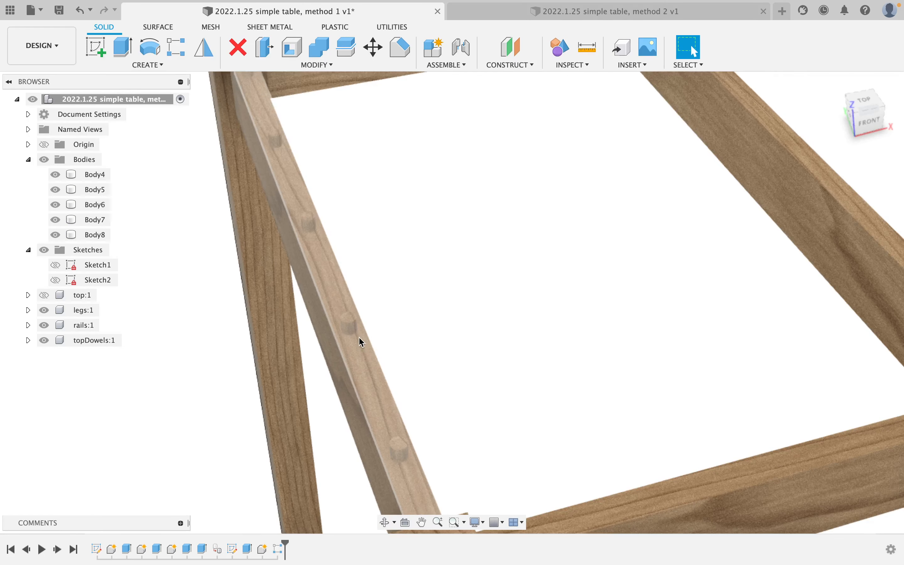
{"action": "scroll", "coordinate": [353, 330], "scroll_direction": "down", "scroll_amount": 5}
{"action": "key", "text": "Escape"}
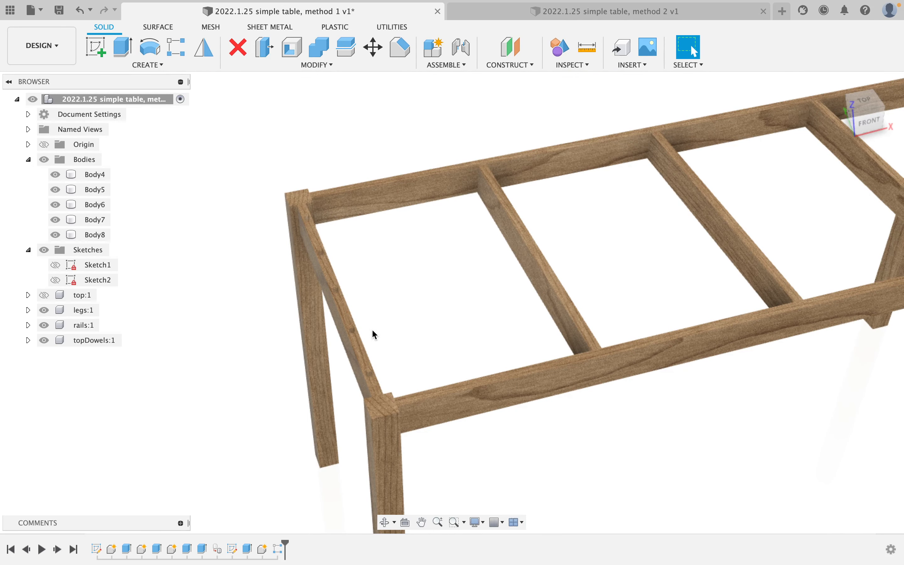
{"action": "left_click", "coordinate": [354, 329]}
{"action": "scroll", "coordinate": [355, 328], "scroll_direction": "up", "scroll_amount": 5}
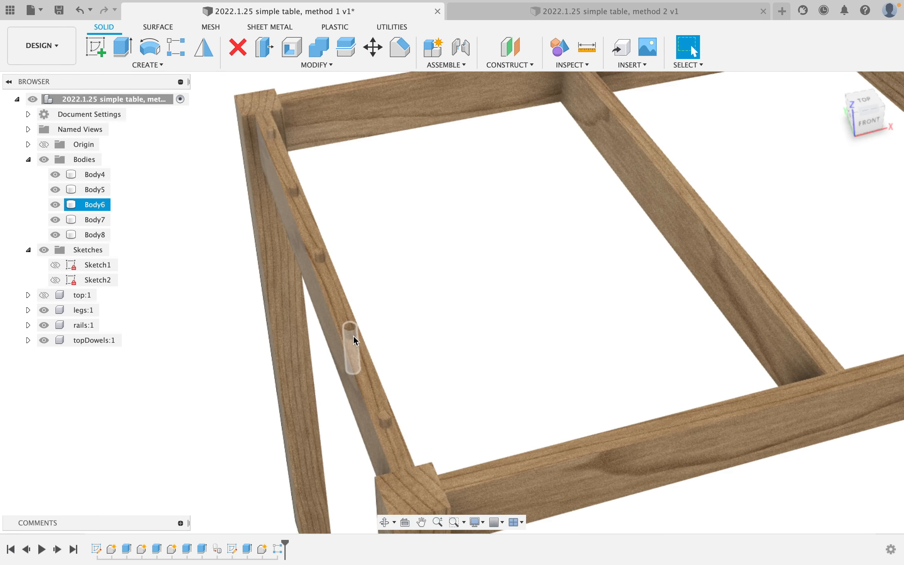
{"action": "scroll", "coordinate": [352, 333], "scroll_direction": "up", "scroll_amount": 3}
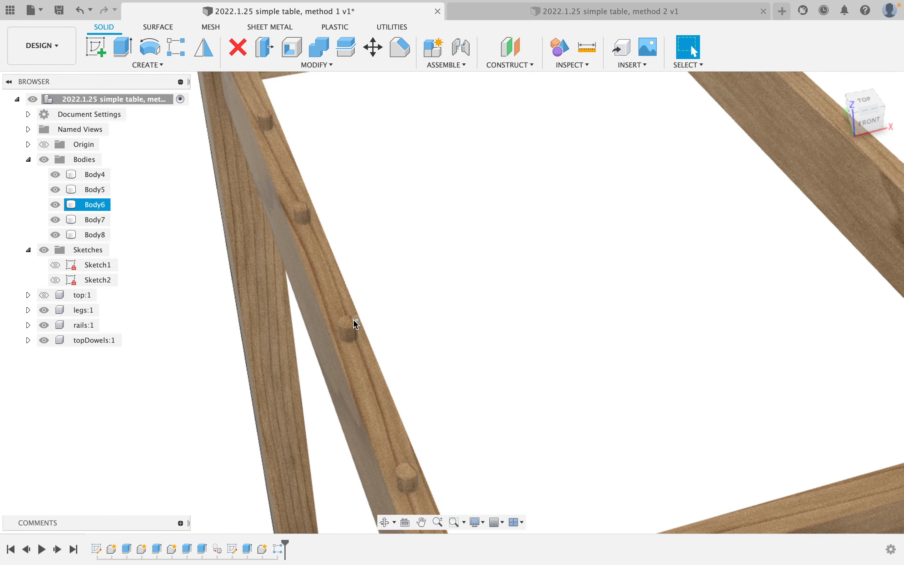
{"action": "left_click", "coordinate": [417, 472]}
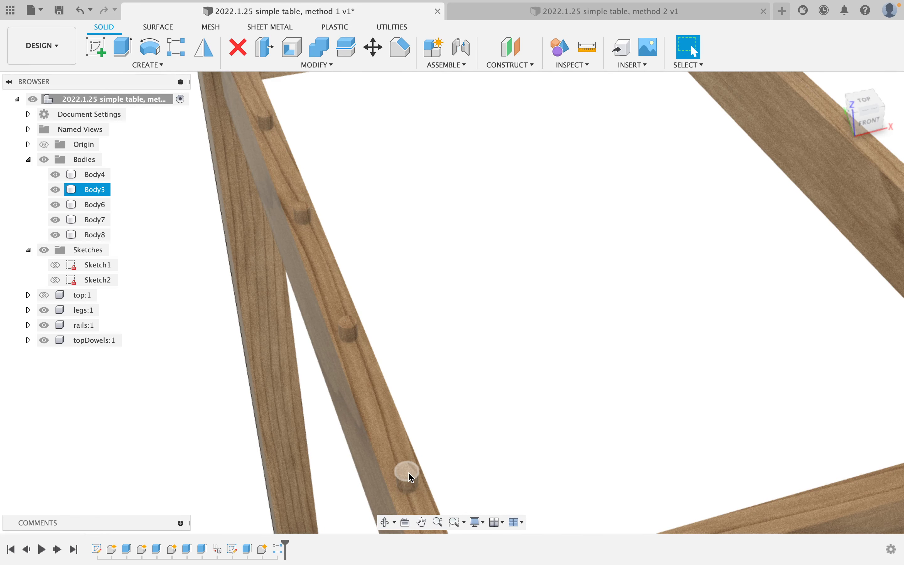
{"action": "scroll", "coordinate": [408, 471], "scroll_direction": "down", "scroll_amount": 6}
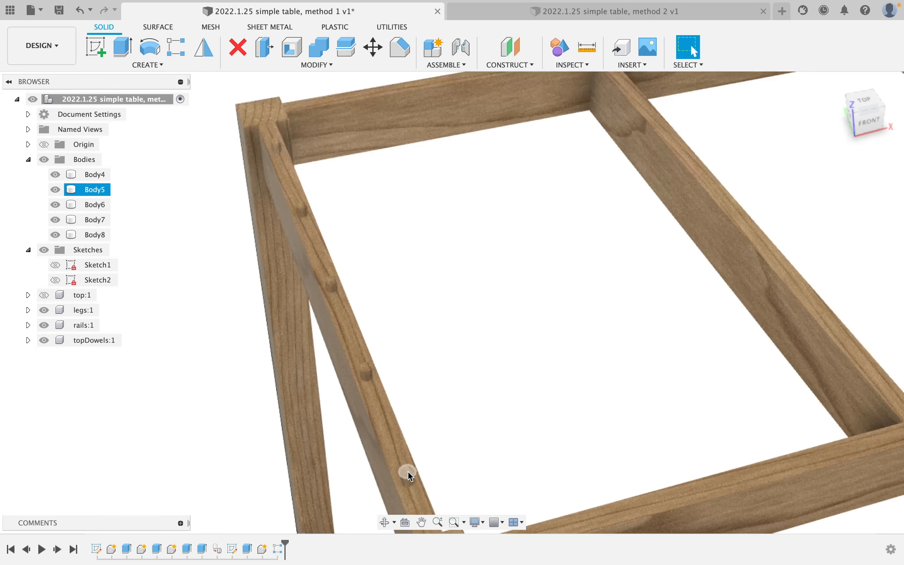
{"action": "left_click", "coordinate": [427, 451]}
{"action": "middle_click_drag", "start_coordinate": [427, 450], "coordinate": [347, 366]}
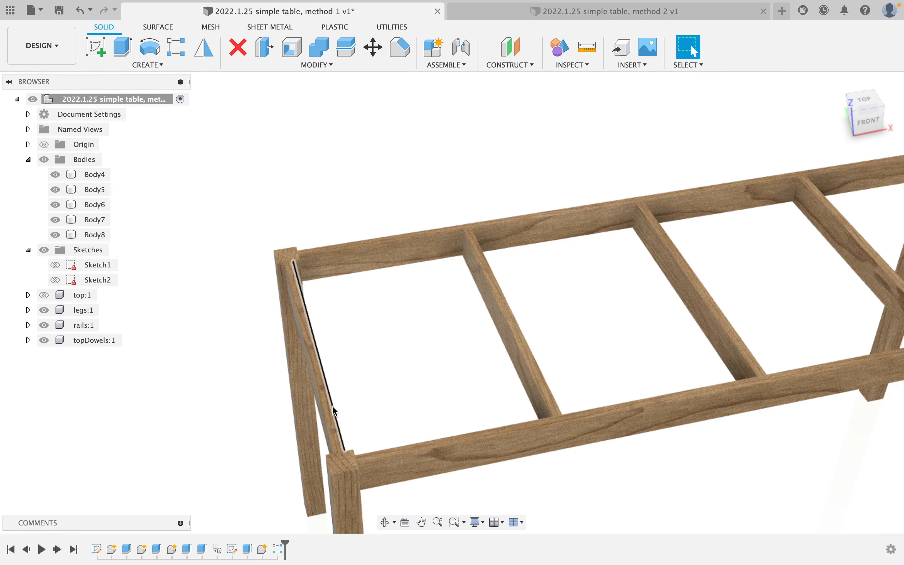
{"action": "middle_click_drag", "start_coordinate": [335, 411], "coordinate": [354, 387], "text": "shift"}
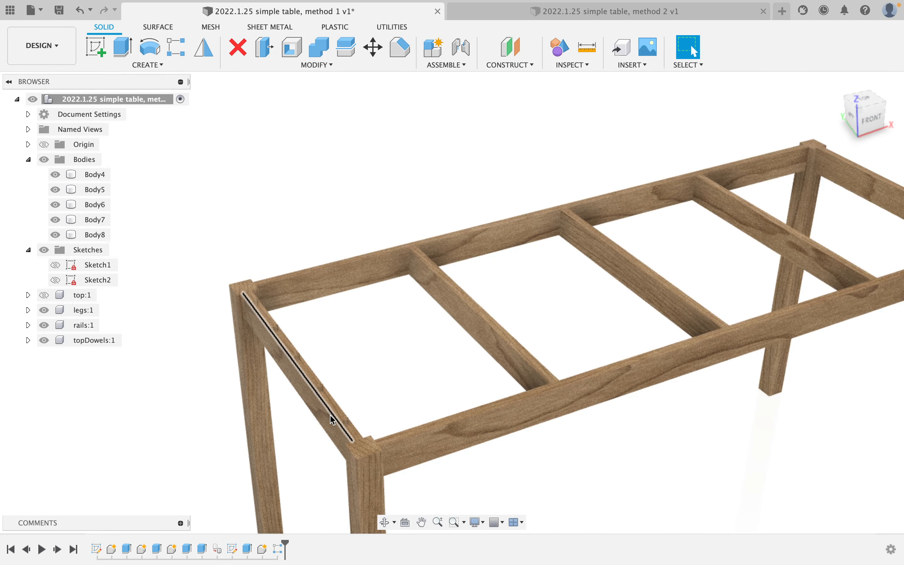
{"action": "left_click", "coordinate": [338, 421]}
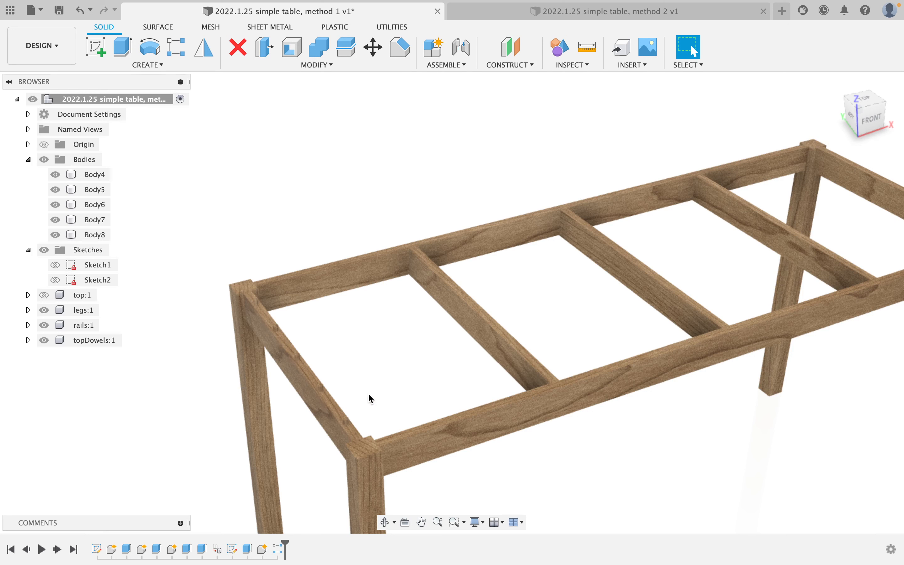
{"action": "scroll", "coordinate": [326, 282], "scroll_direction": "down", "scroll_amount": 5}
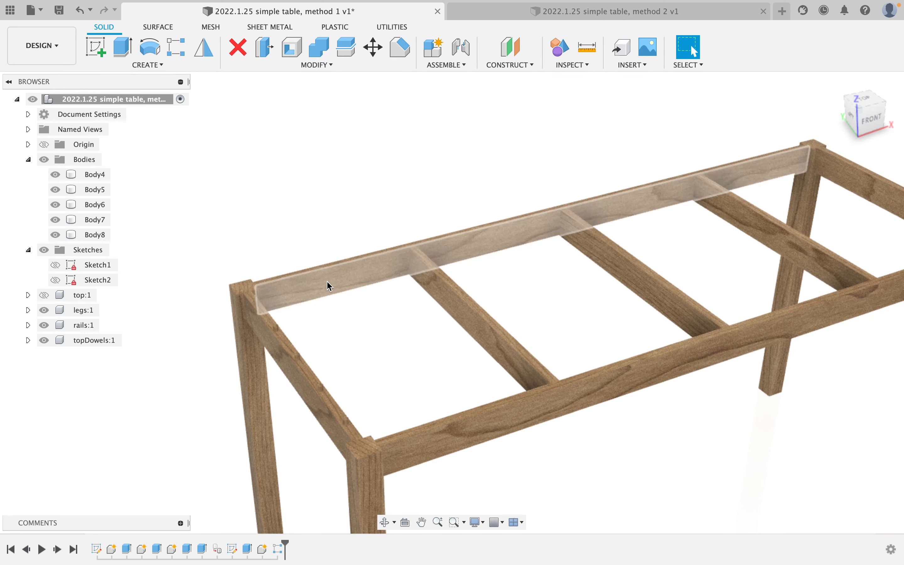
{"action": "mouse_move", "coordinate": [378, 315]}
{"action": "middle_mouse_down", "text": "shift"}
{"action": "mouse_move", "coordinate": [356, 323]}
{"action": "mouse_move", "coordinate": [368, 310]}
{"action": "middle_mouse_up", "text": "shift"}
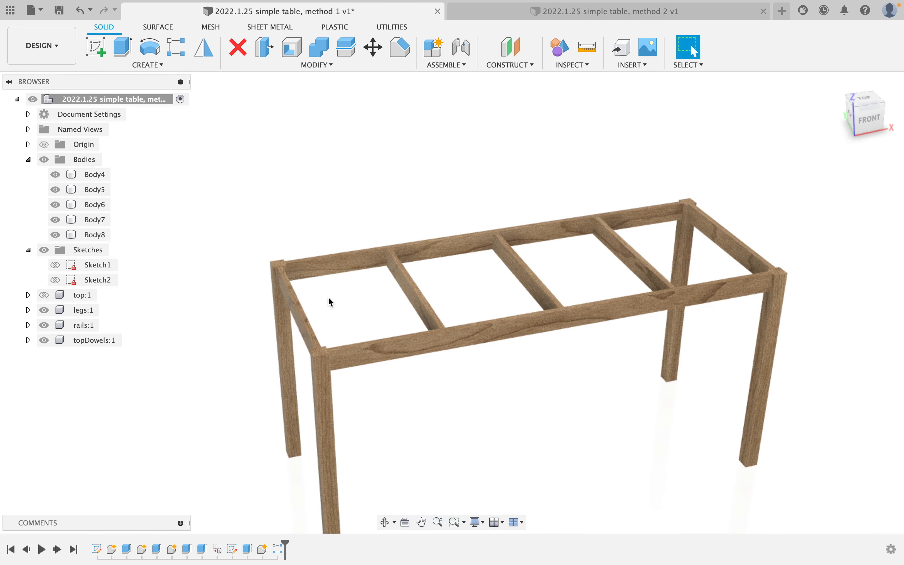
{"action": "scroll", "coordinate": [300, 278], "scroll_direction": "up", "scroll_amount": 1}
{"action": "scroll", "coordinate": [300, 278], "scroll_direction": "up", "scroll_amount": 2}
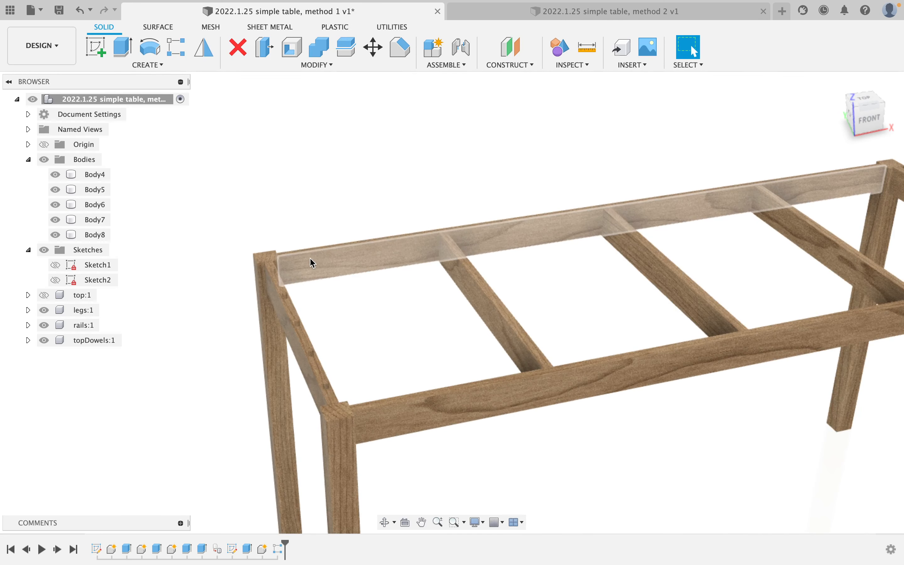
{"action": "scroll", "coordinate": [336, 298], "scroll_direction": "down", "scroll_amount": 3}
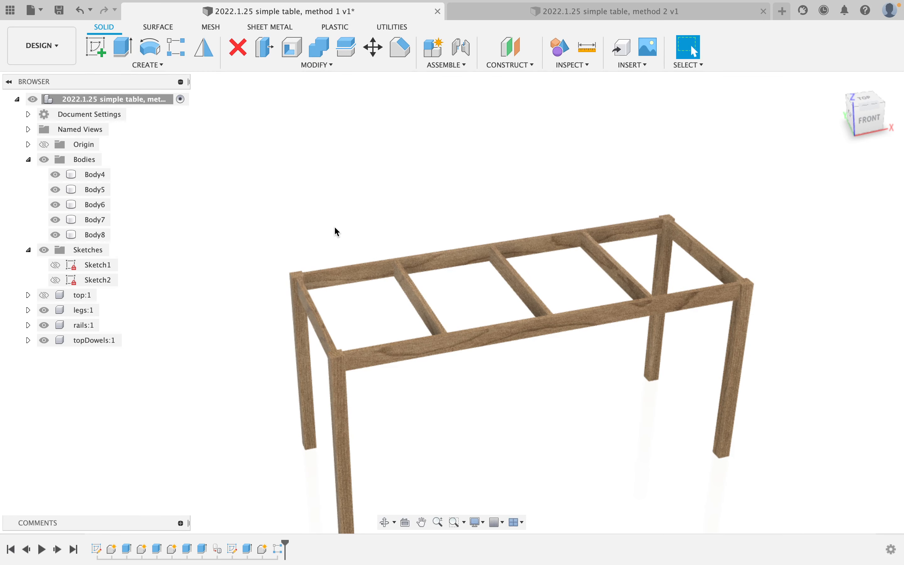
{"action": "scroll", "coordinate": [300, 284], "scroll_direction": "up", "scroll_amount": 2}
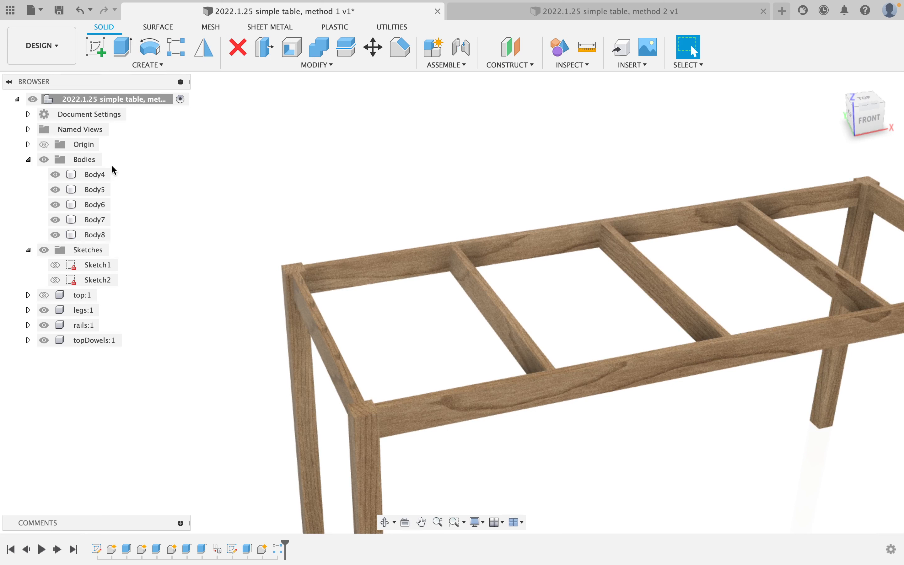
Mirror Body4–Body8 as new bodies across the table's centre plane, creating Body9–Body13.
{"action": "left_click", "coordinate": [202, 56]}
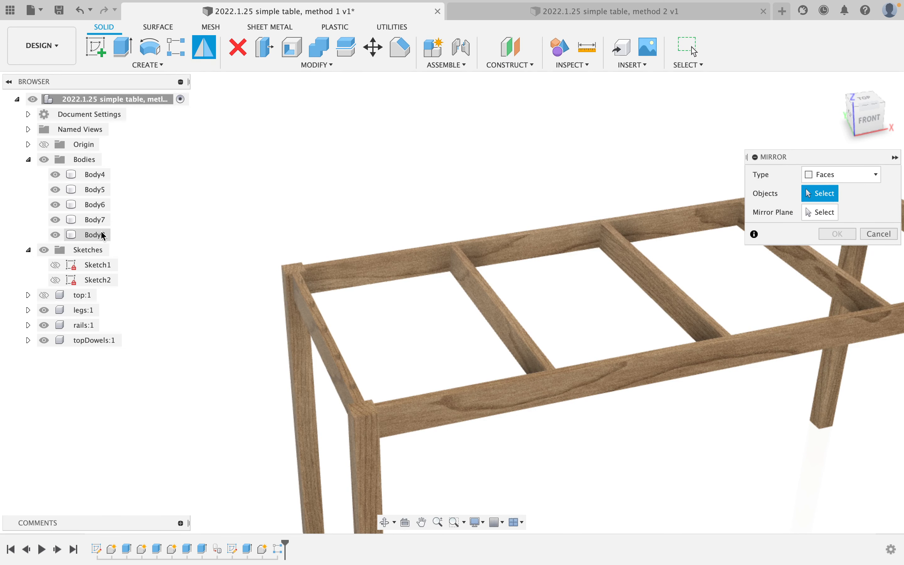
{"action": "left_click", "coordinate": [867, 172]}
{"action": "left_click", "coordinate": [847, 201]}
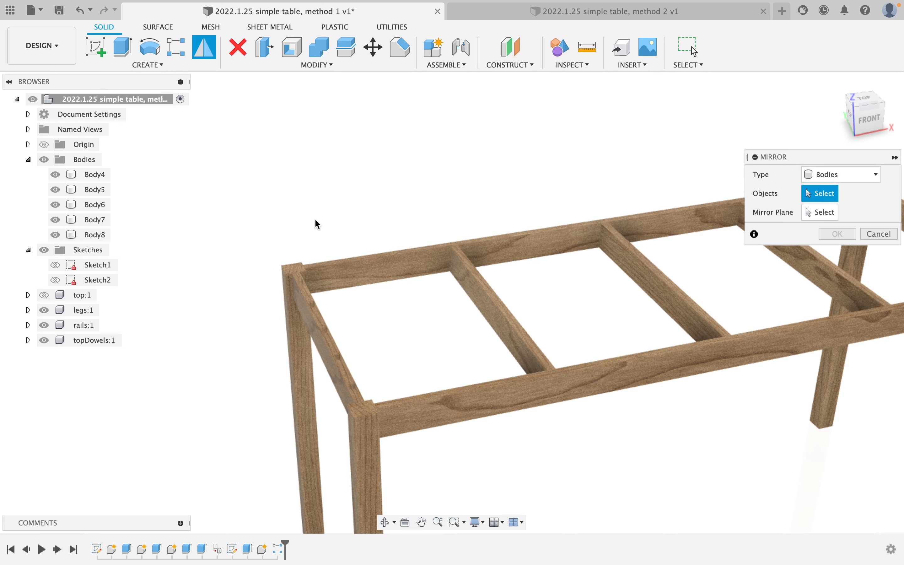
{"action": "left_click", "coordinate": [95, 174]}
{"action": "left_click", "coordinate": [101, 234], "text": "shift"}
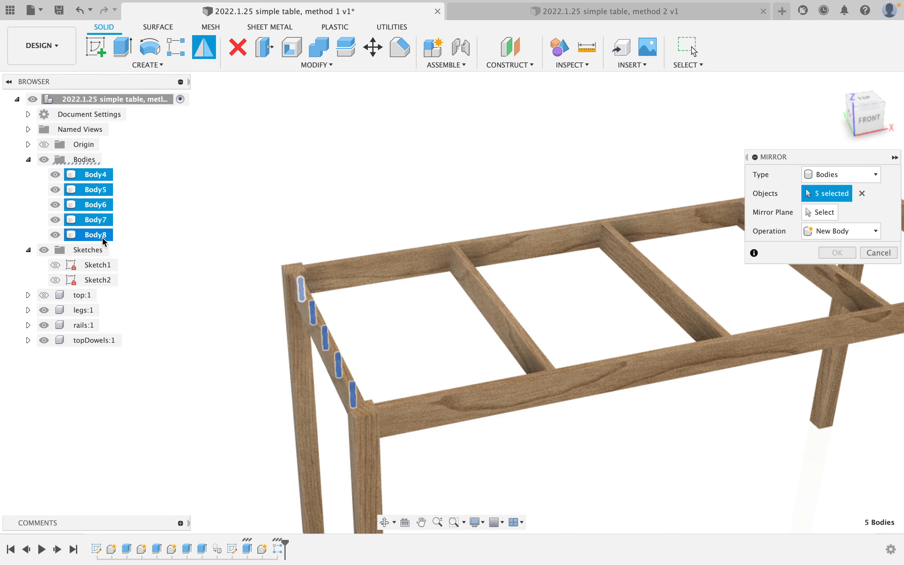
{"action": "left_click", "coordinate": [831, 226]}
{"action": "left_click", "coordinate": [828, 215]}
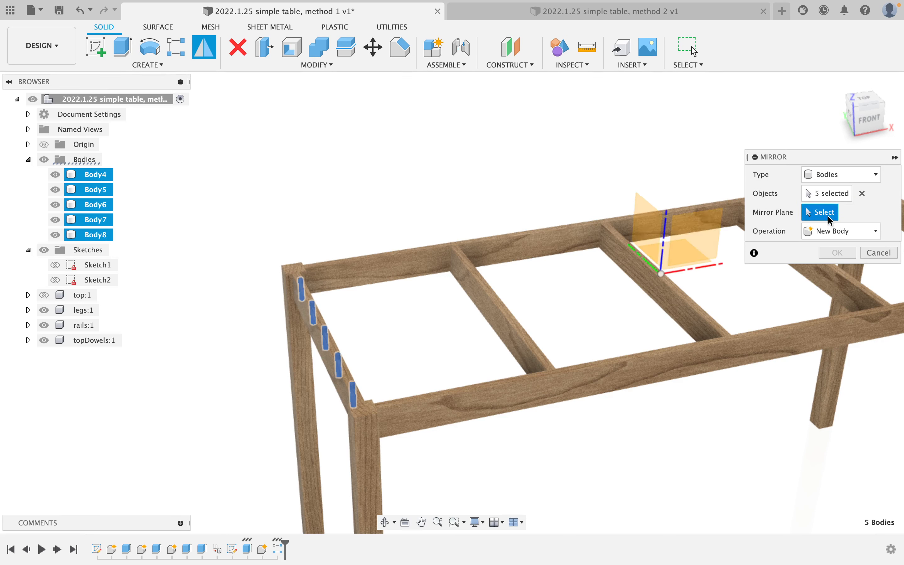
{"action": "left_click", "coordinate": [656, 237]}
{"action": "scroll", "coordinate": [735, 290], "scroll_direction": "down", "scroll_amount": 4}
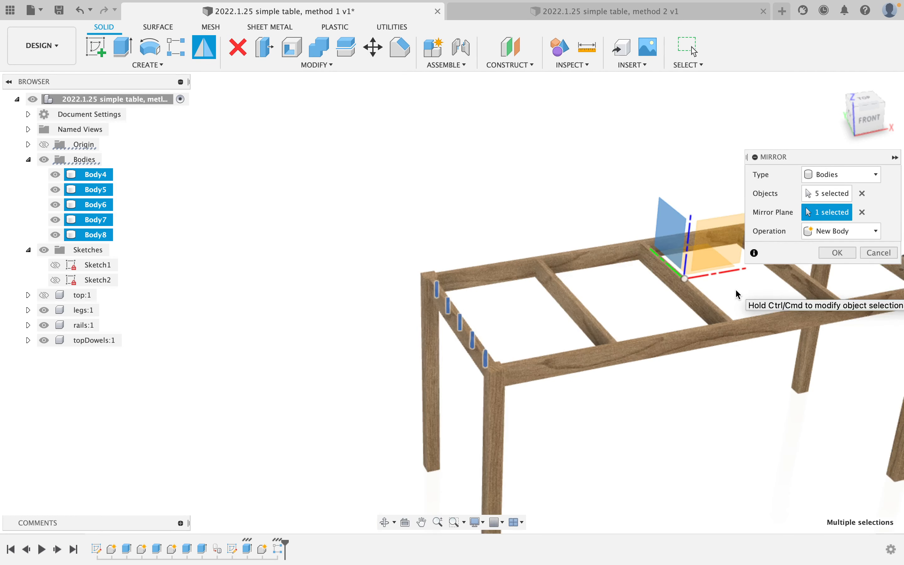
{"action": "middle_click_drag", "start_coordinate": [703, 289], "coordinate": [516, 290]}
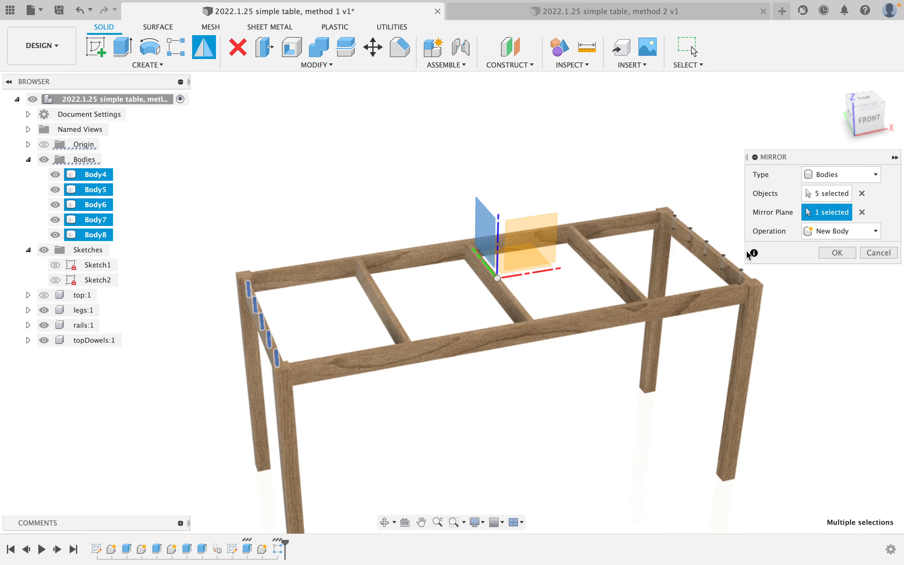
{"action": "left_click", "coordinate": [836, 251]}
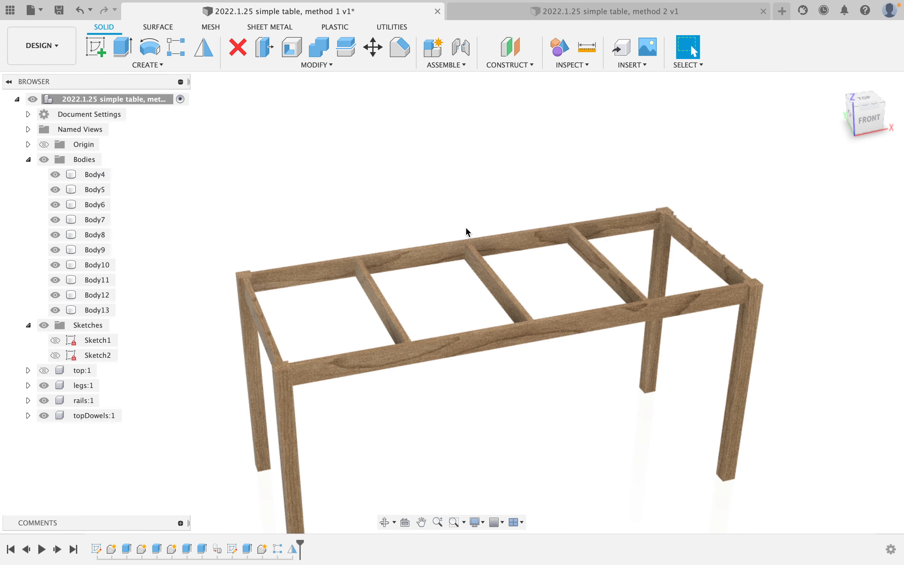
Zoom to show the whole frame and start the Combine command.
{"action": "scroll", "coordinate": [490, 246], "scroll_direction": "up", "scroll_amount": 5}
{"action": "scroll", "coordinate": [492, 245], "scroll_direction": "down", "scroll_amount": 5}
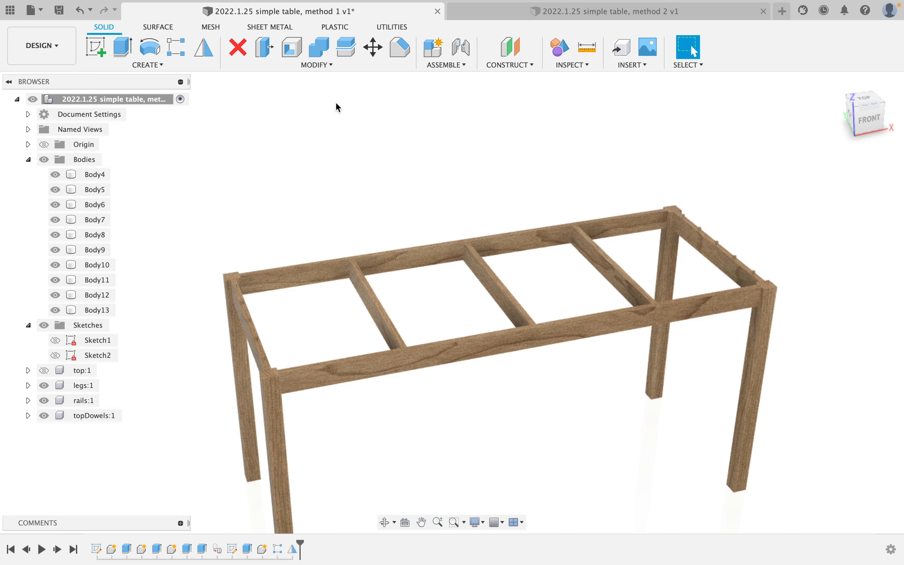
{"action": "left_click", "coordinate": [321, 53]}
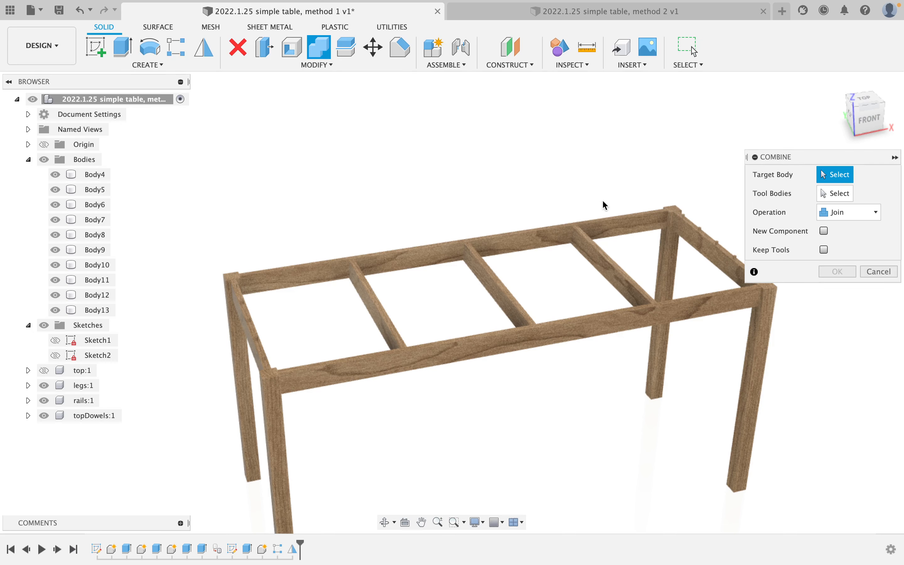
Cut Body4–Body13 out of the left end rail, keeping the dowel tool bodies.
{"action": "left_click", "coordinate": [250, 337]}
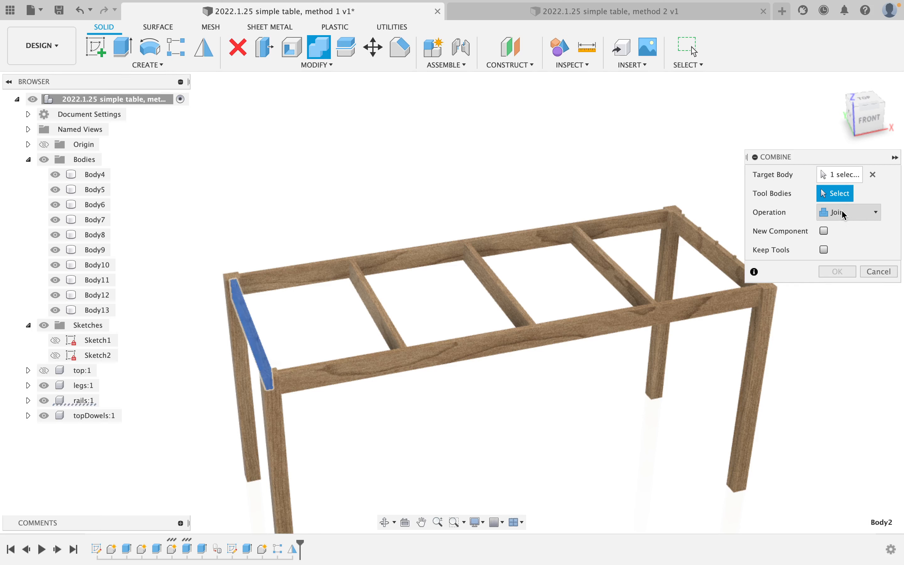
{"action": "left_click", "coordinate": [96, 174]}
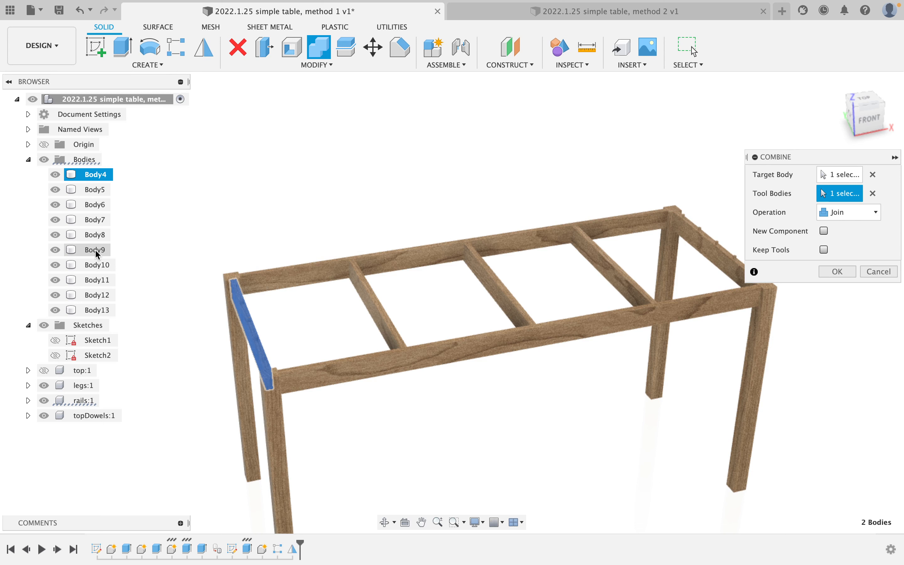
{"action": "left_click", "coordinate": [99, 310], "text": "shift"}
{"action": "left_click", "coordinate": [839, 214]}
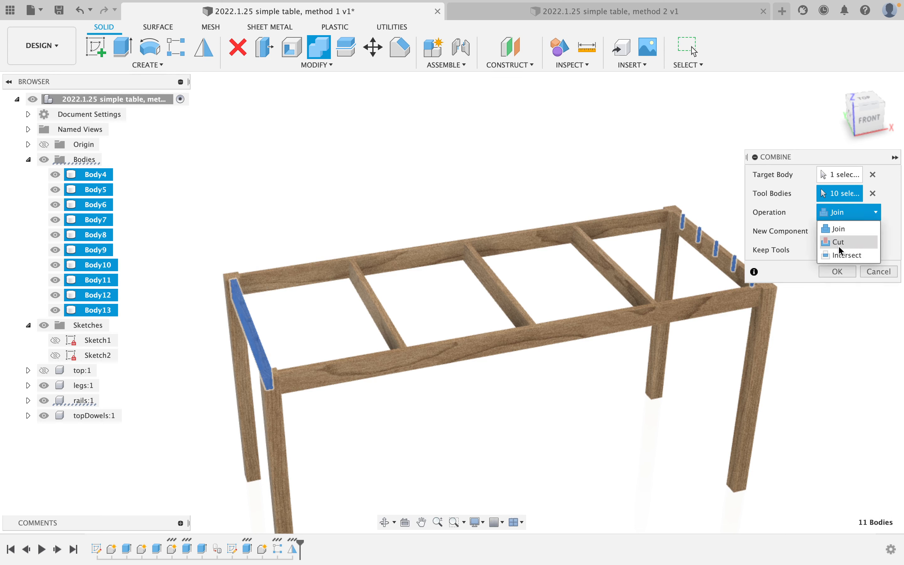
{"action": "left_click", "coordinate": [839, 242]}
{"action": "left_click", "coordinate": [823, 250]}
{"action": "left_click", "coordinate": [837, 271]}
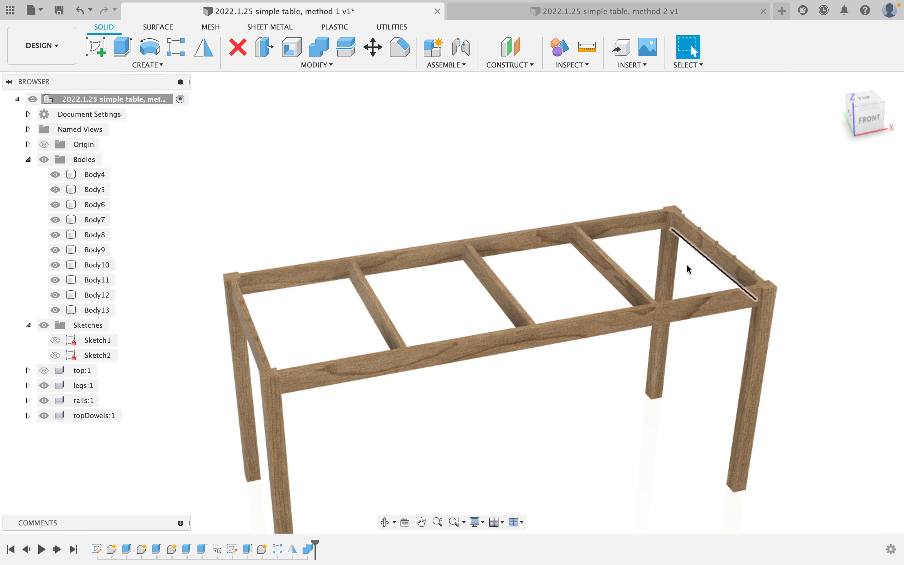
Repeat the Combine cut of Body4–Body13 on the right end rail.
{"action": "right_click", "coordinate": [379, 130]}
{"action": "left_click", "coordinate": [375, 98]}
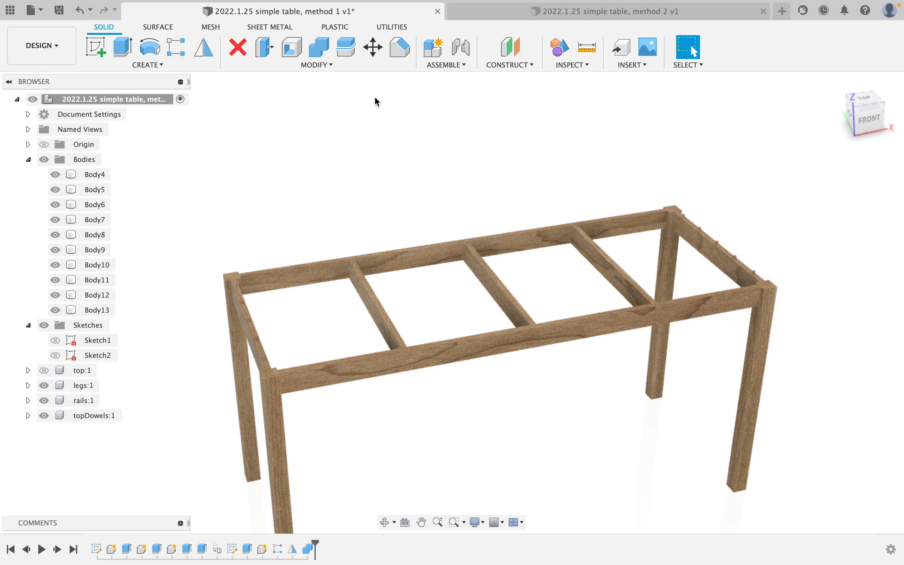
{"action": "left_click", "coordinate": [712, 249]}
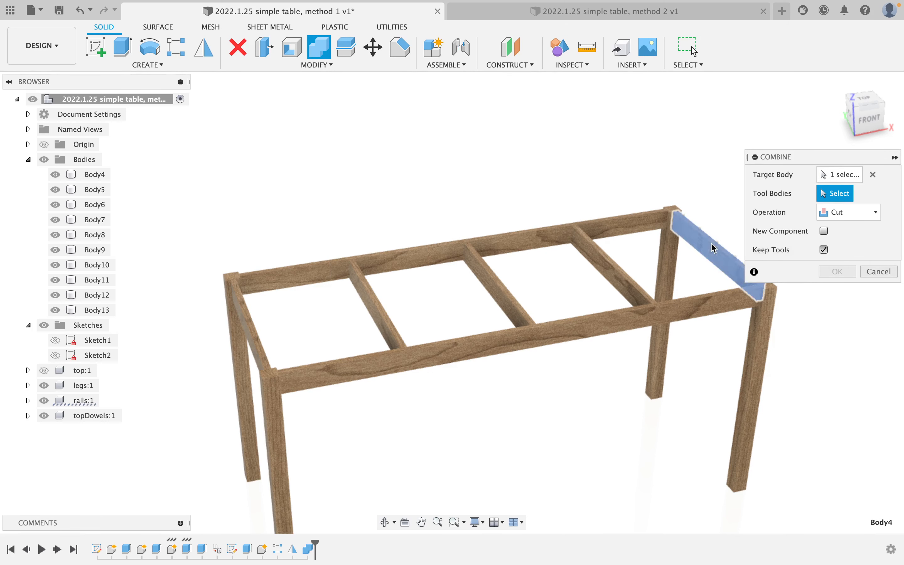
{"action": "left_click", "coordinate": [81, 173]}
{"action": "left_click", "coordinate": [102, 310], "text": "shift"}
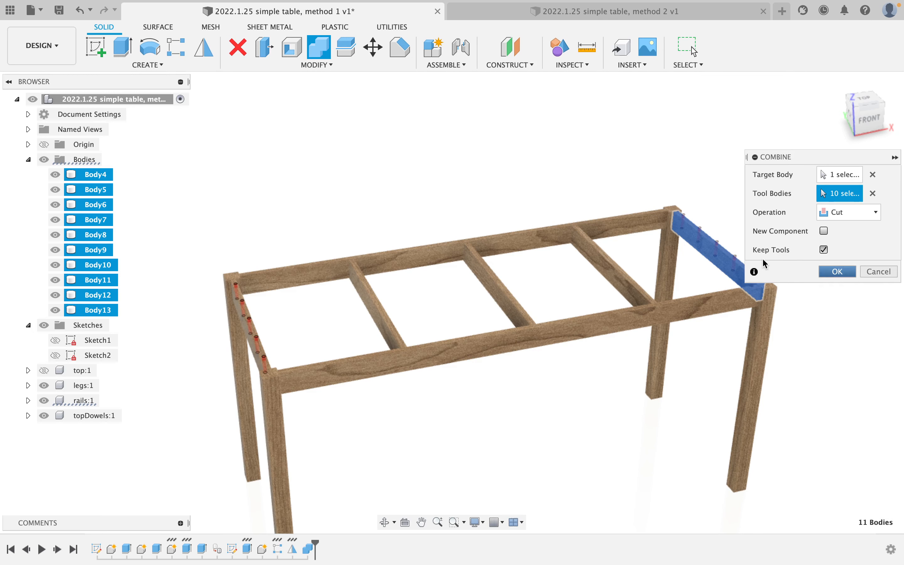
{"action": "left_click", "coordinate": [838, 271]}
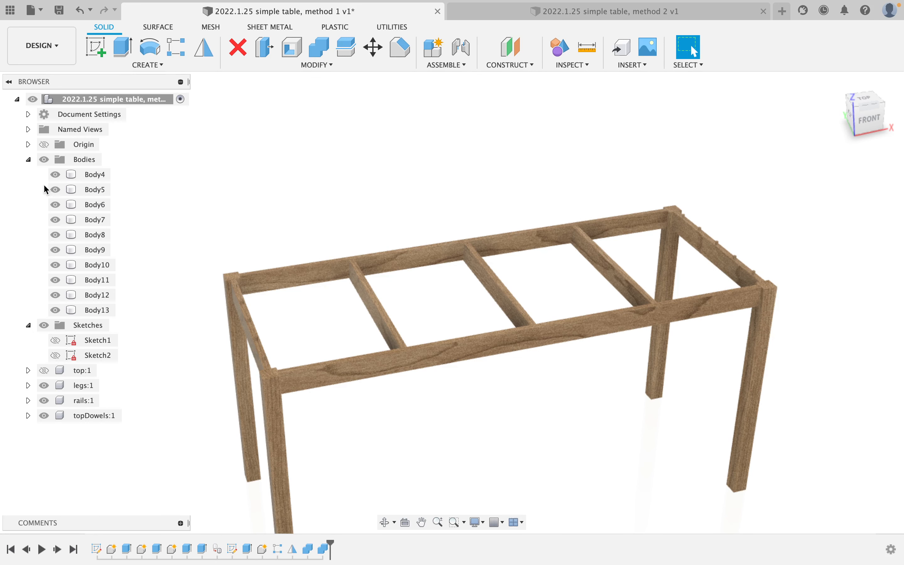
Turn Body4 into Component5 and move Body5 through Body13 into it.
{"action": "right_click", "coordinate": [137, 101]}
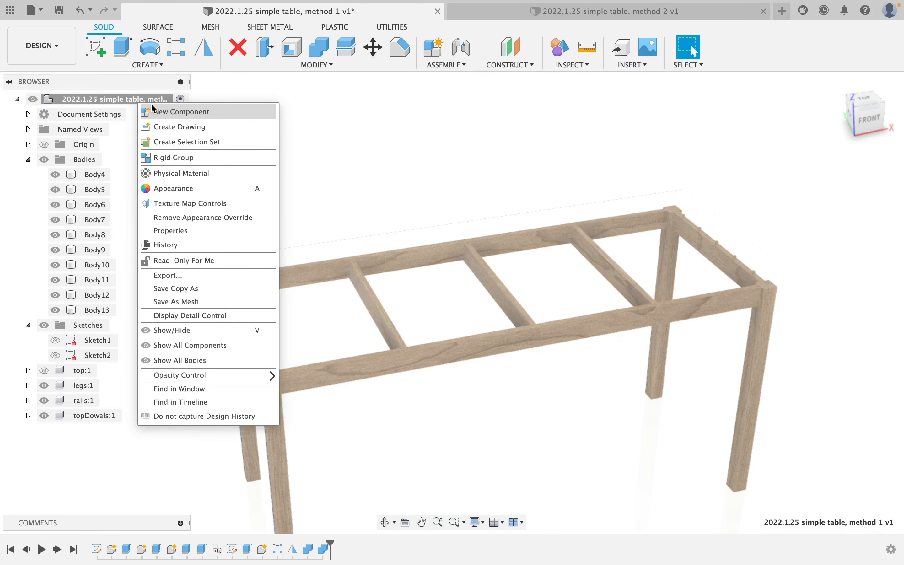
{"action": "left_click", "coordinate": [178, 112]}
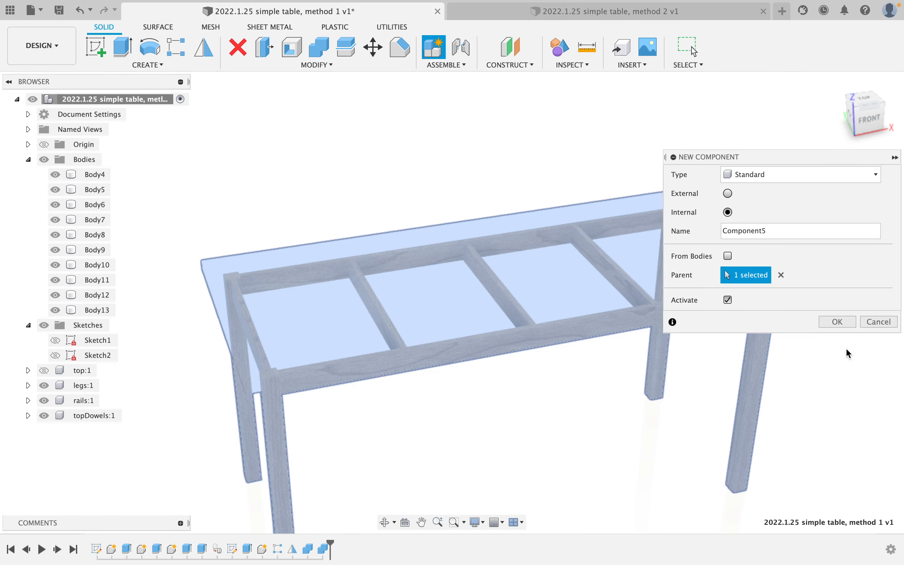
{"action": "left_click", "coordinate": [878, 324]}
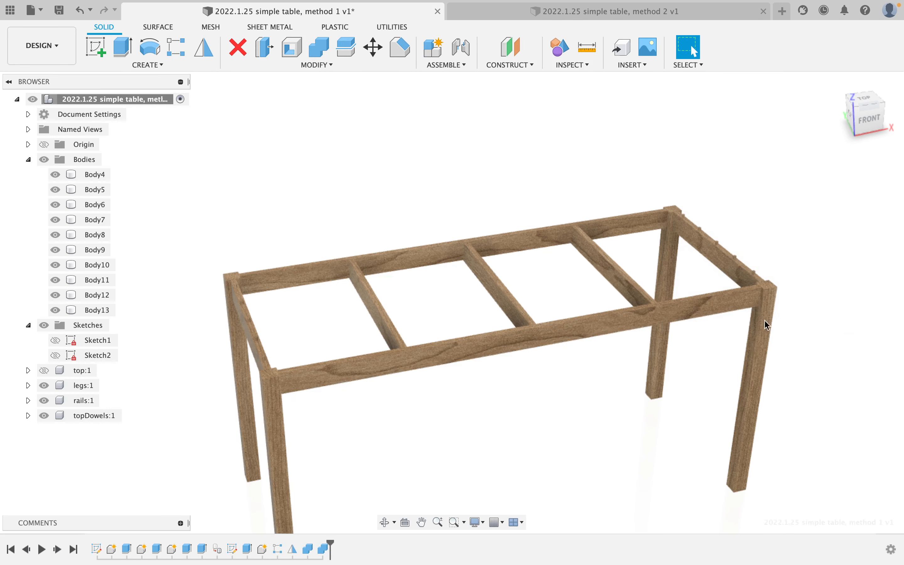
{"action": "right_click", "coordinate": [76, 176]}
{"action": "left_click", "coordinate": [104, 223]}
{"action": "left_click", "coordinate": [90, 174]}
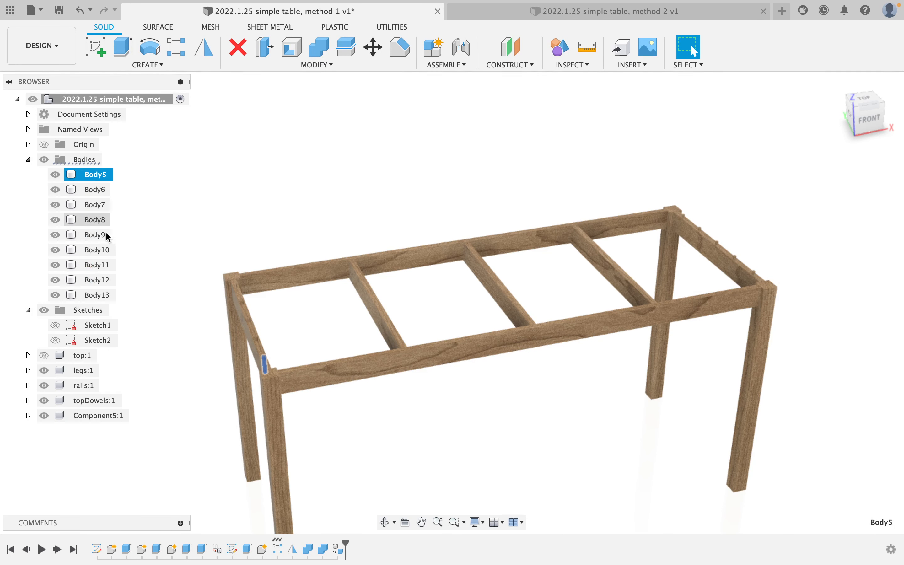
{"action": "left_click", "coordinate": [98, 294], "text": "shift"}
{"action": "left_click_drag", "start_coordinate": [98, 295], "coordinate": [98, 415]}
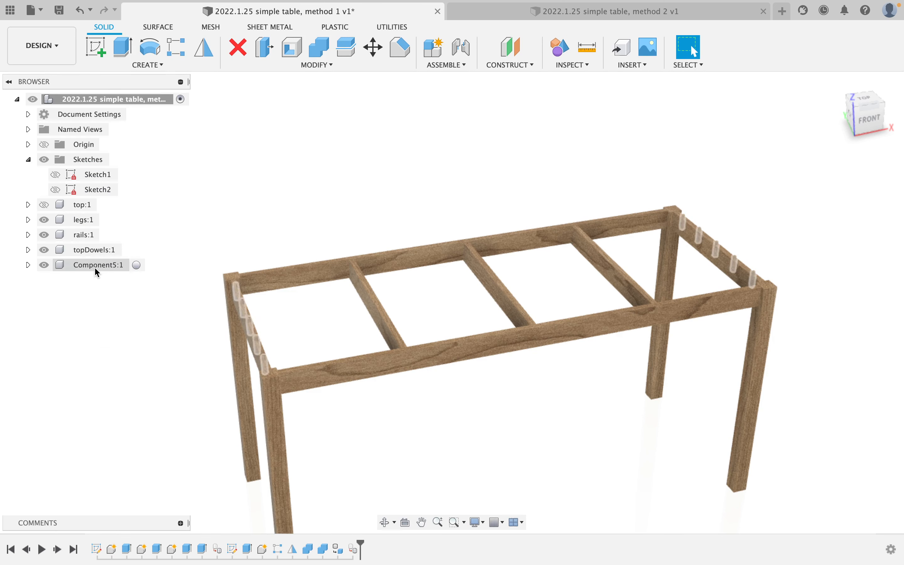
Move the ten dowel bodies, Body1–Body10, from Component5:1 into topDowels:1.
{"action": "left_click", "coordinate": [95, 247]}
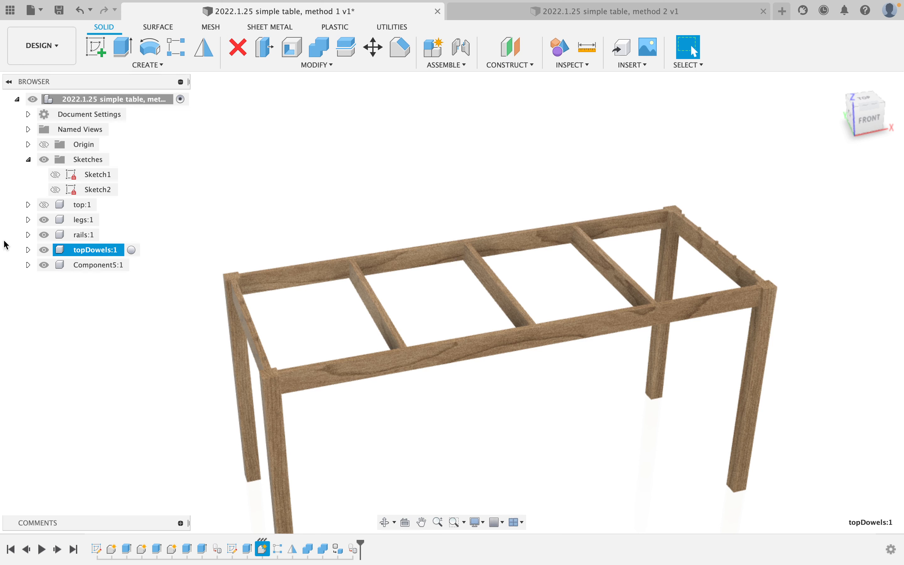
{"action": "left_click", "coordinate": [28, 250]}
{"action": "left_click", "coordinate": [28, 280]}
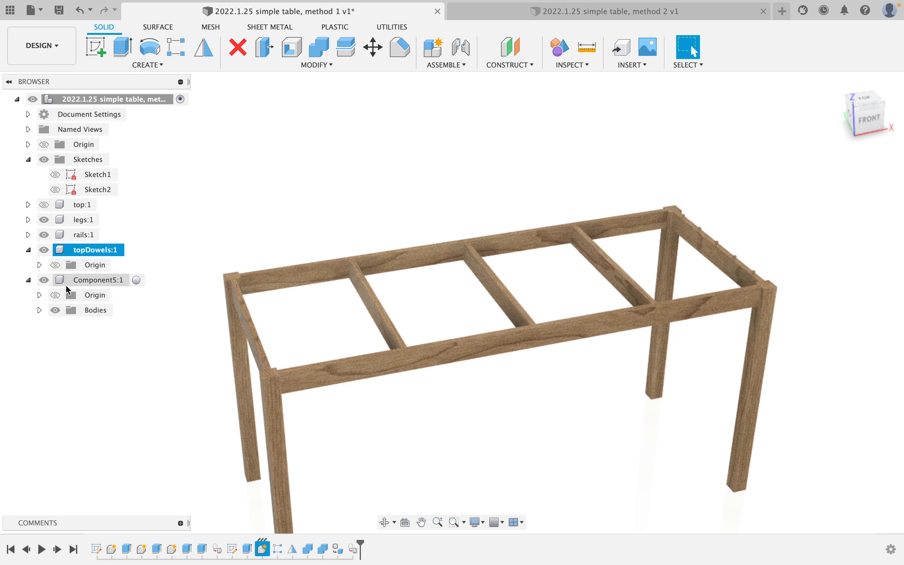
{"action": "left_click", "coordinate": [39, 310]}
{"action": "left_click", "coordinate": [101, 325]}
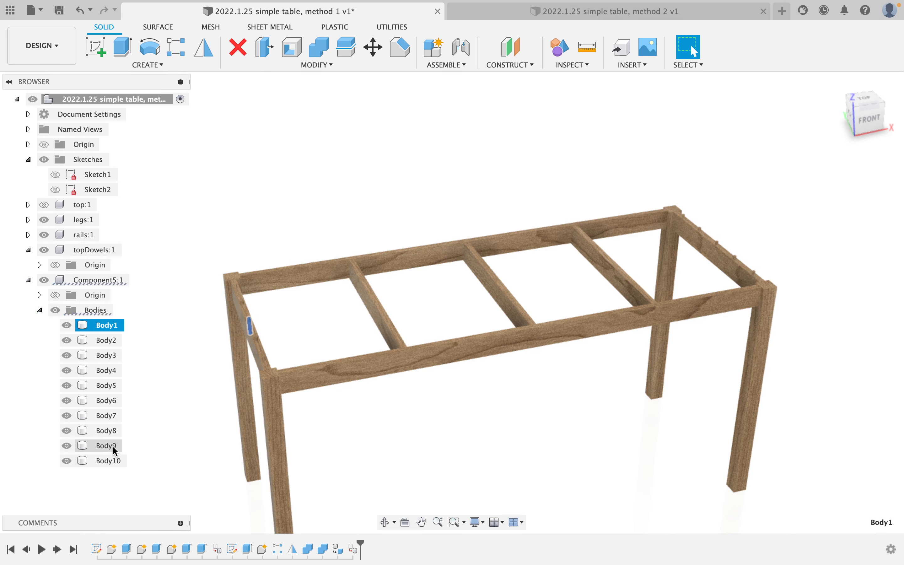
{"action": "left_click", "coordinate": [110, 460], "text": "shift"}
{"action": "left_click_drag", "start_coordinate": [113, 328], "coordinate": [90, 248]}
Remove the empty Component5:1 and list the bodies now inside topDowels:1.
{"action": "right_click", "coordinate": [101, 294]}
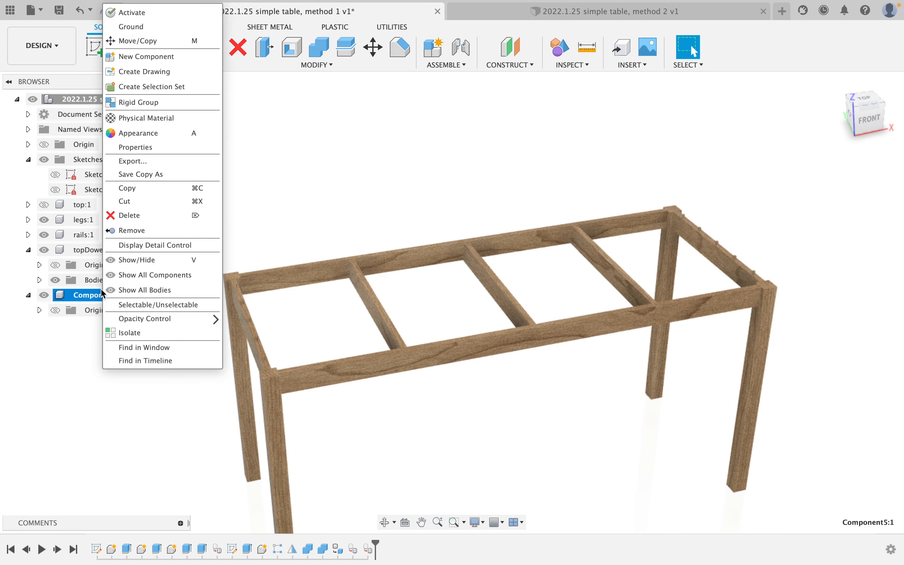
{"action": "left_click", "coordinate": [153, 231]}
{"action": "left_click", "coordinate": [29, 250]}
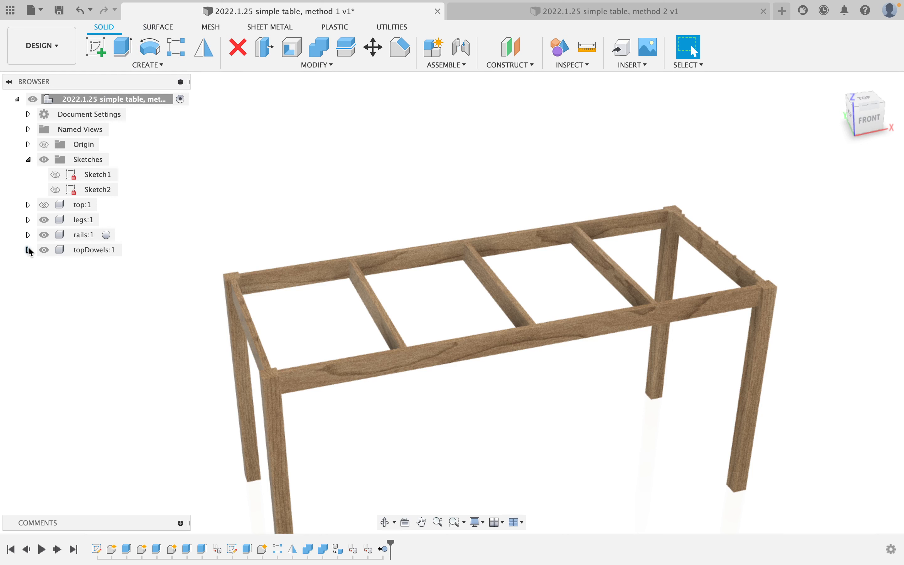
{"action": "left_click", "coordinate": [29, 250]}
{"action": "left_click", "coordinate": [39, 279]}
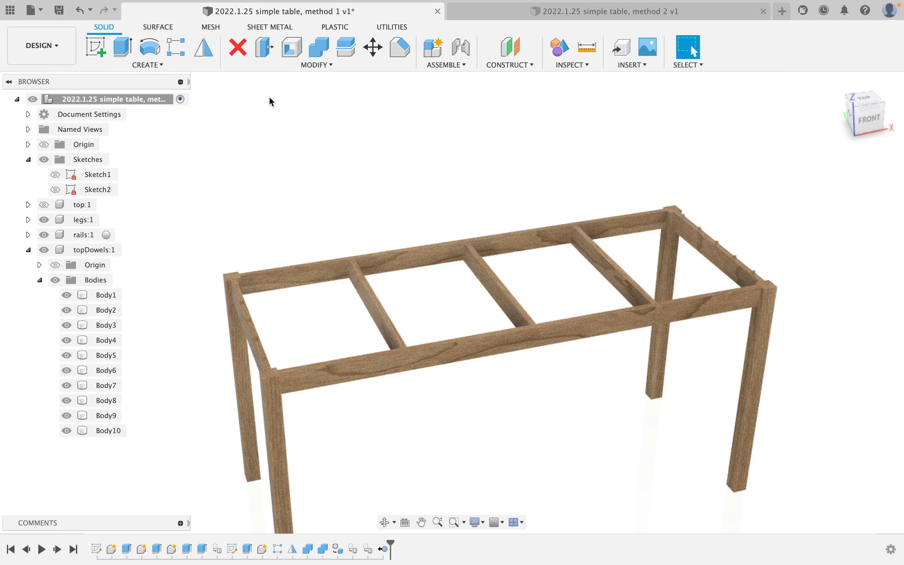
Show top:1 and Combine-cut topDowels Body1–Body10 out of the table top, keeping the dowels.
{"action": "left_click", "coordinate": [315, 54]}
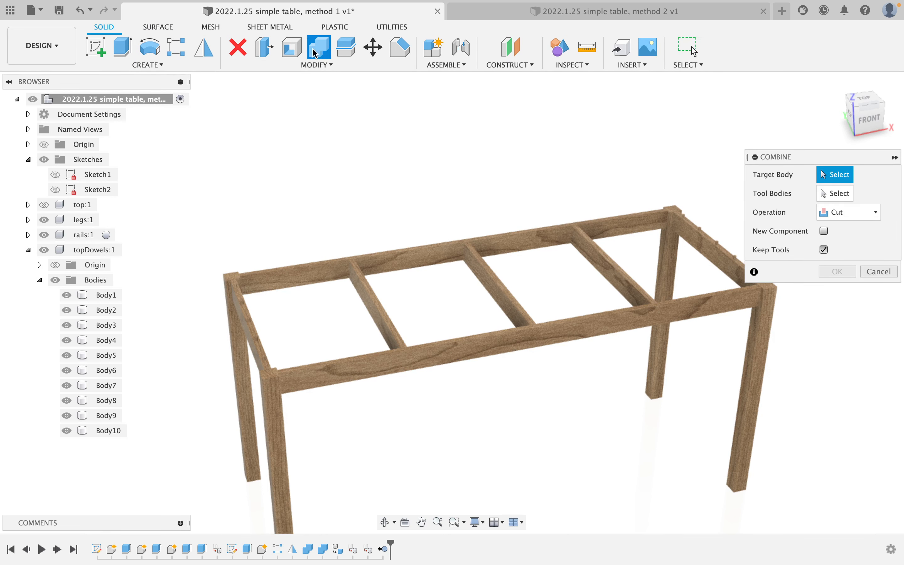
{"action": "left_click", "coordinate": [44, 204]}
{"action": "left_click", "coordinate": [486, 242]}
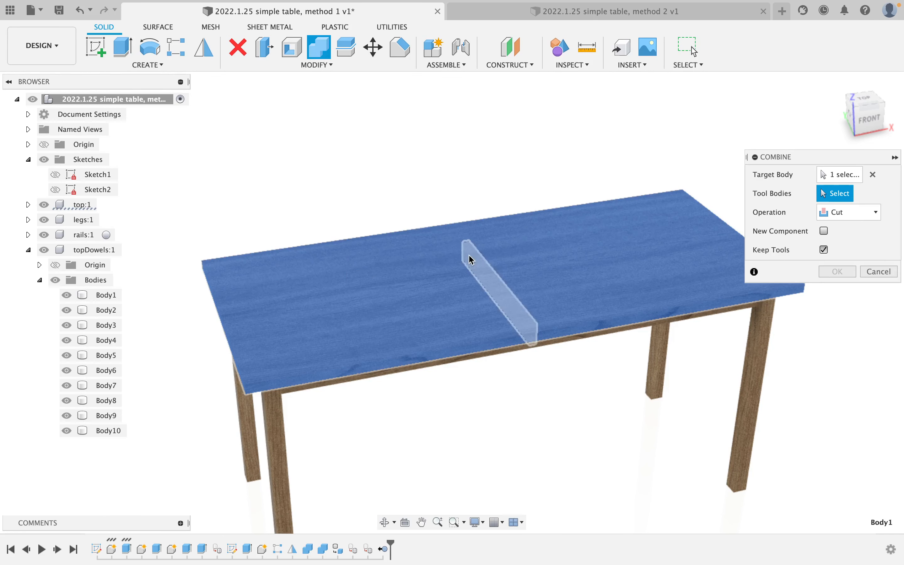
{"action": "left_click", "coordinate": [94, 294]}
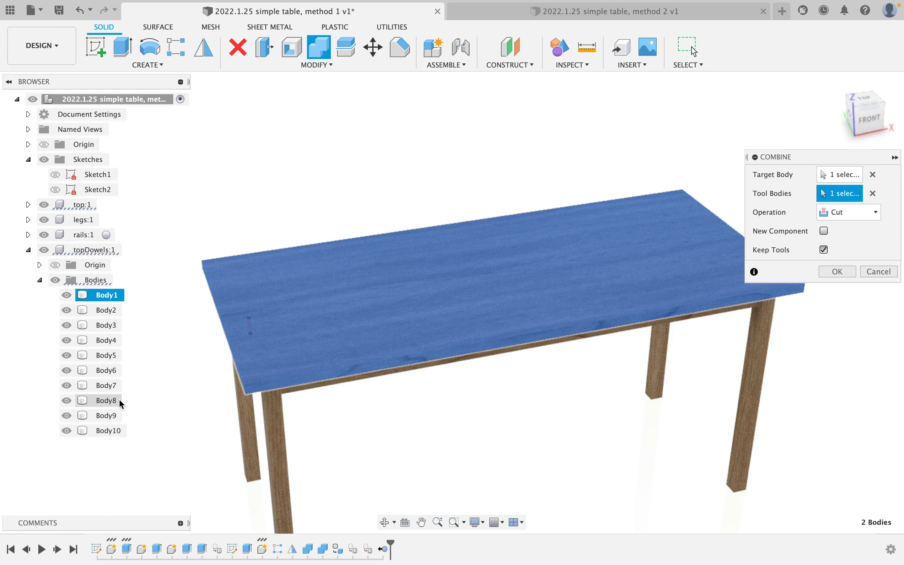
{"action": "left_click", "coordinate": [112, 429], "text": "shift"}
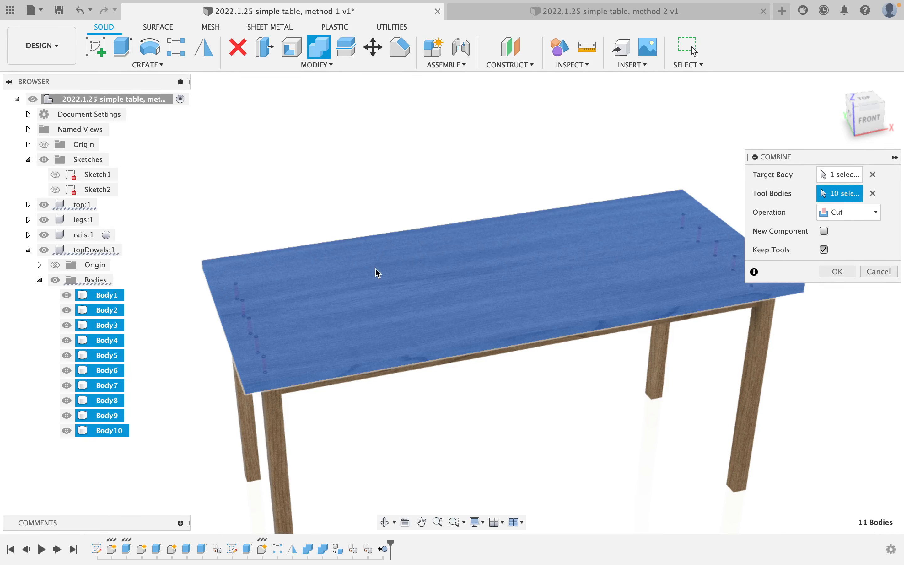
{"action": "left_click", "coordinate": [839, 271]}
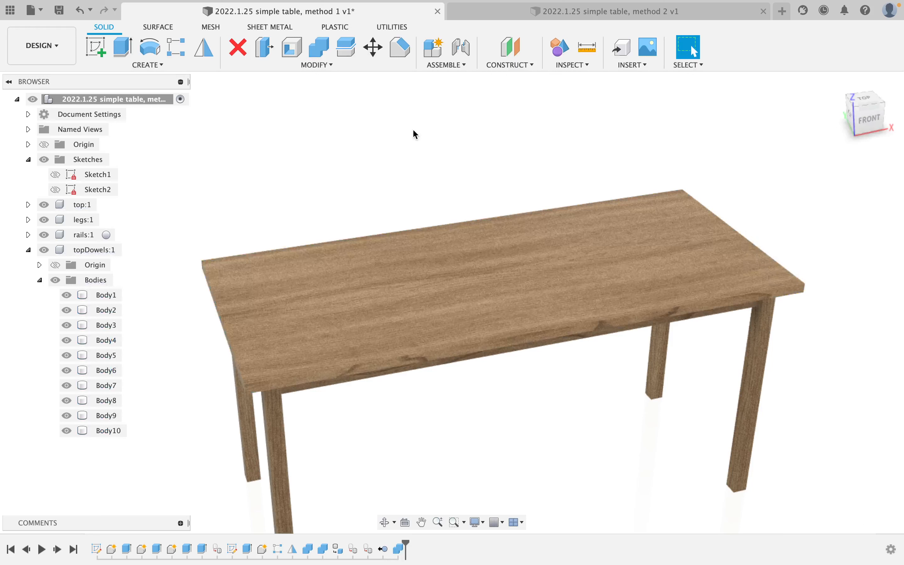
{"action": "left_click", "coordinate": [29, 250]}
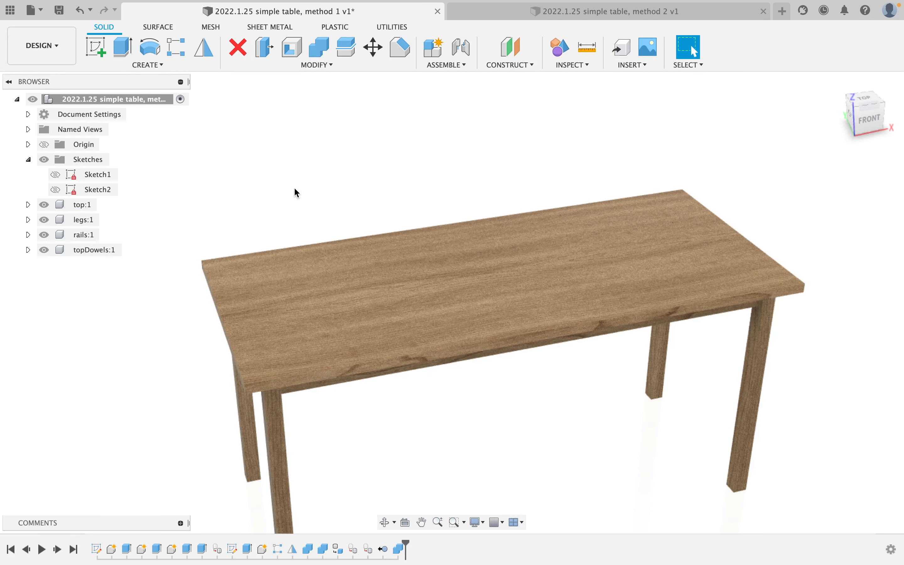
Apply Wood (Solid) > Finished > 3D Walnut – Semigloss to the topDowels body, then close the panel.
{"action": "key", "text": "a"}
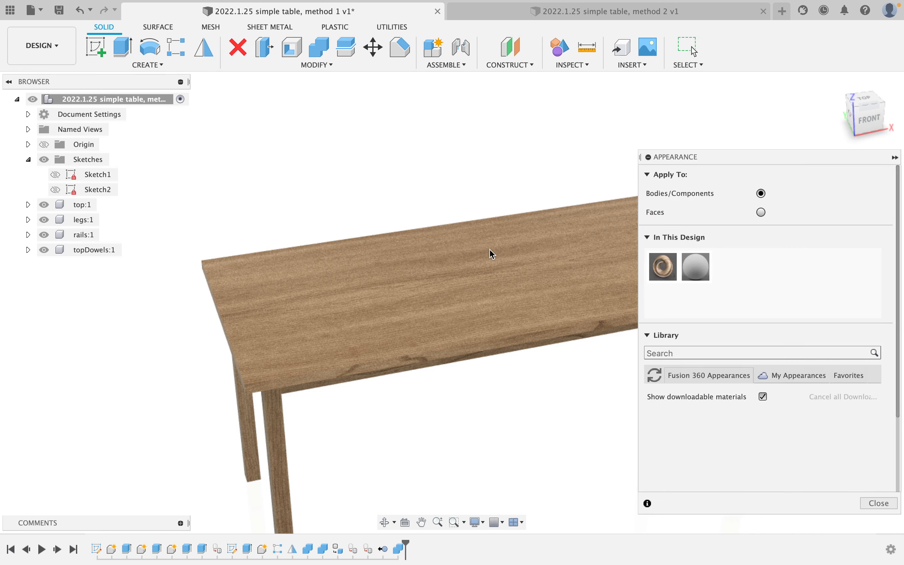
{"action": "scroll", "coordinate": [701, 286], "scroll_direction": "down", "scroll_amount": 3}
{"action": "scroll", "coordinate": [701, 444], "scroll_direction": "down", "scroll_amount": 2}
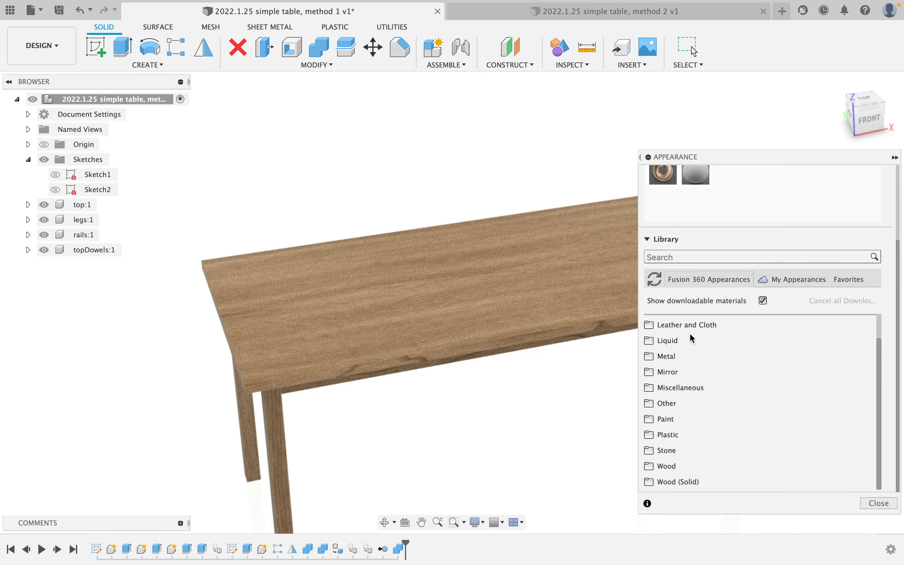
{"action": "left_click", "coordinate": [698, 480]}
{"action": "scroll", "coordinate": [706, 417], "scroll_direction": "down", "scroll_amount": 2}
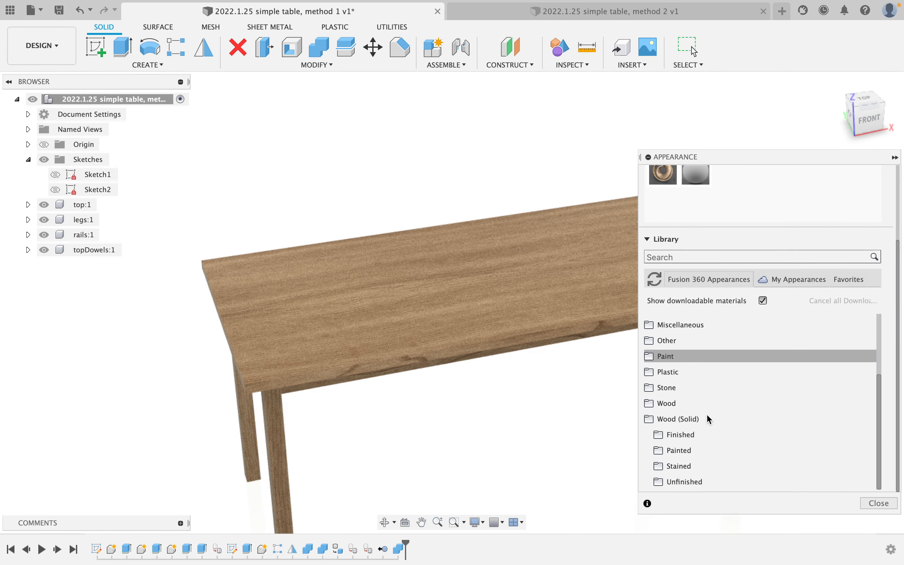
{"action": "left_click", "coordinate": [700, 440]}
{"action": "scroll", "coordinate": [704, 418], "scroll_direction": "down", "scroll_amount": 5}
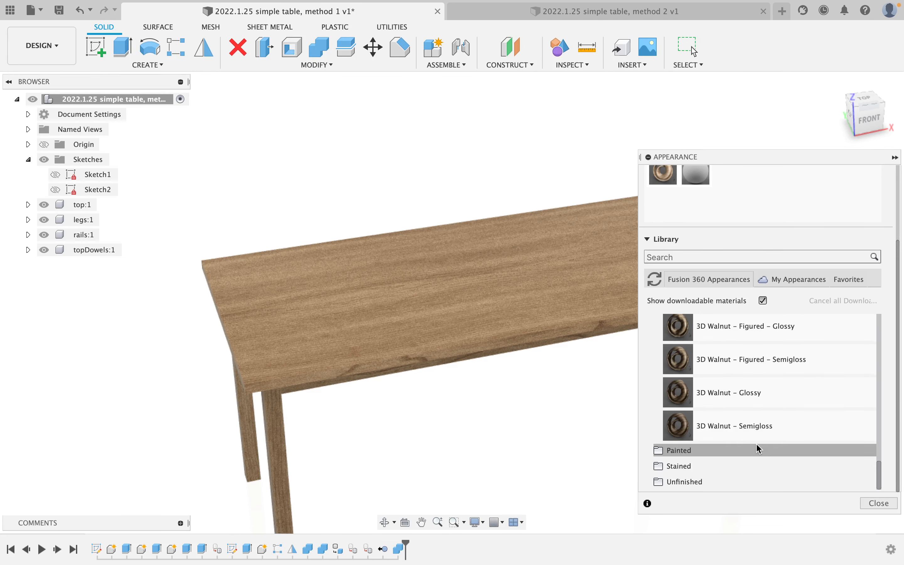
{"action": "left_click_drag", "start_coordinate": [742, 425], "coordinate": [99, 250]}
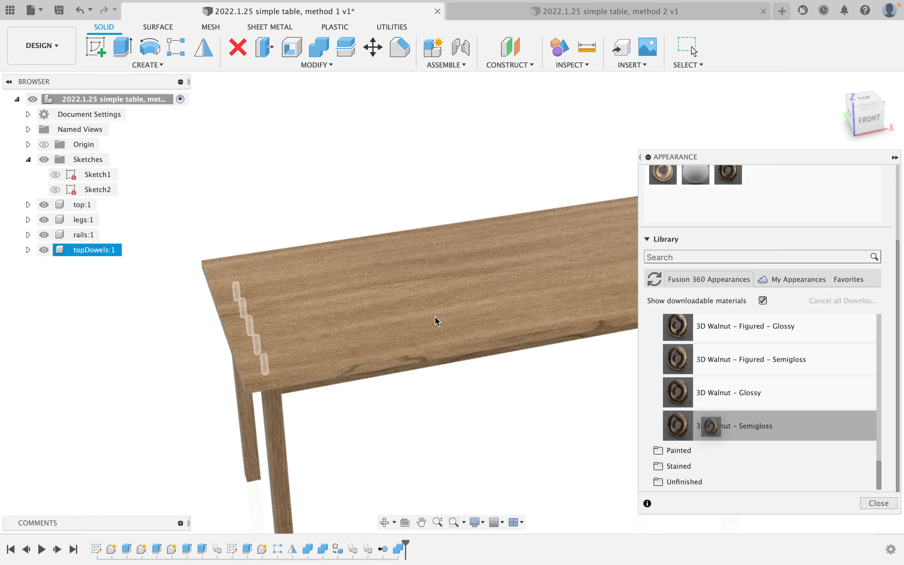
{"action": "left_click", "coordinate": [872, 504]}
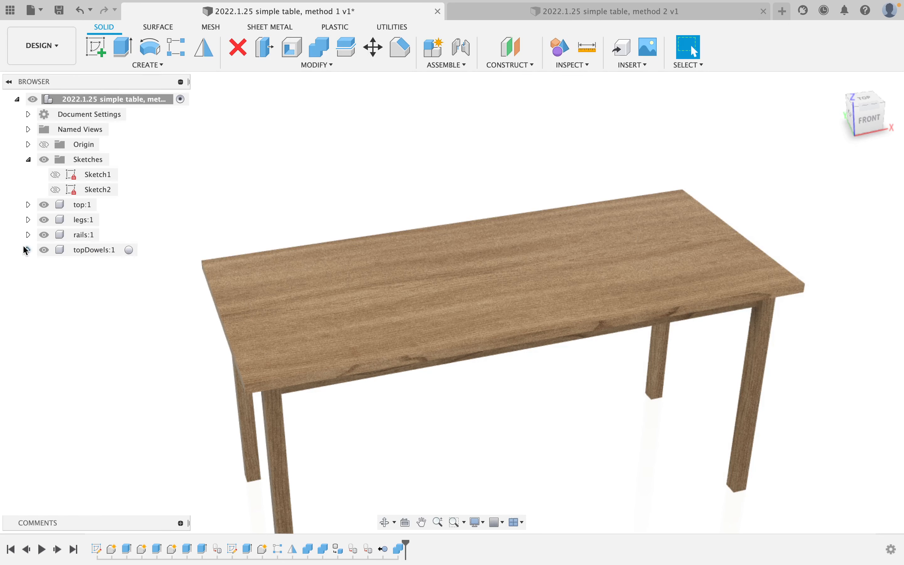
Hide the tabletop and top dowels and orbit to inspect the rail and leg frame.
{"action": "left_click", "coordinate": [45, 205]}
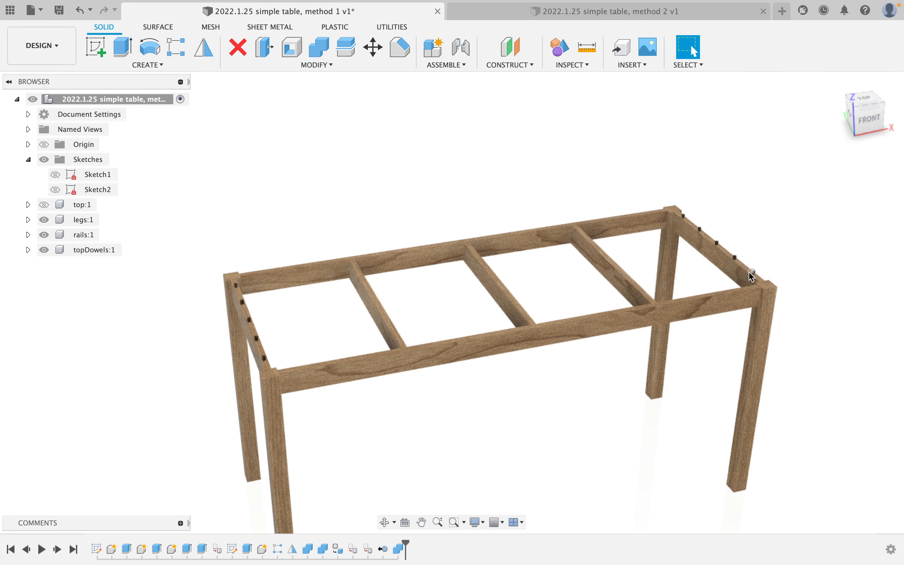
{"action": "left_click", "coordinate": [44, 250]}
{"action": "scroll", "coordinate": [268, 324], "scroll_direction": "up", "scroll_amount": 5}
{"action": "scroll", "coordinate": [268, 323], "scroll_direction": "up", "scroll_amount": 3}
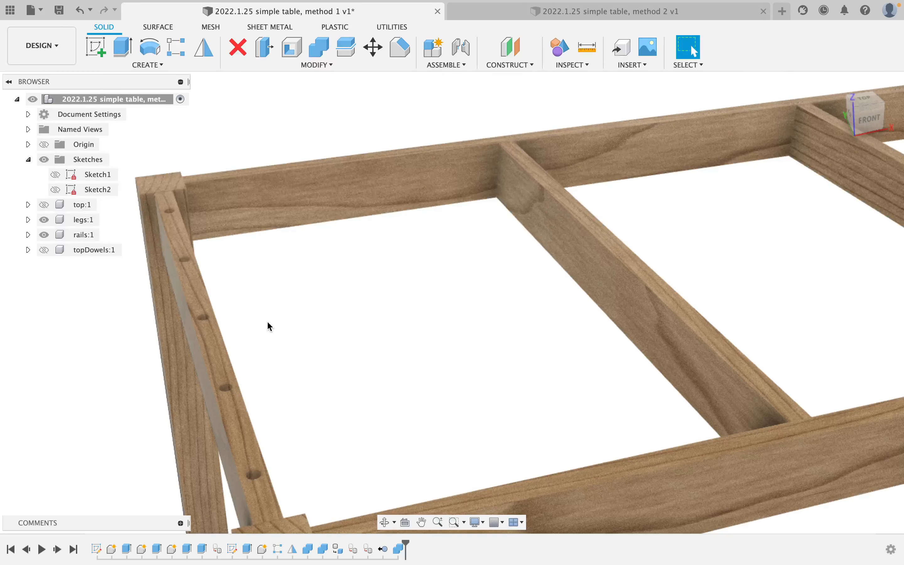
{"action": "middle_click_drag", "start_coordinate": [268, 322], "coordinate": [253, 360], "text": "shift"}
{"action": "scroll", "coordinate": [253, 360], "scroll_direction": "down", "scroll_amount": 6}
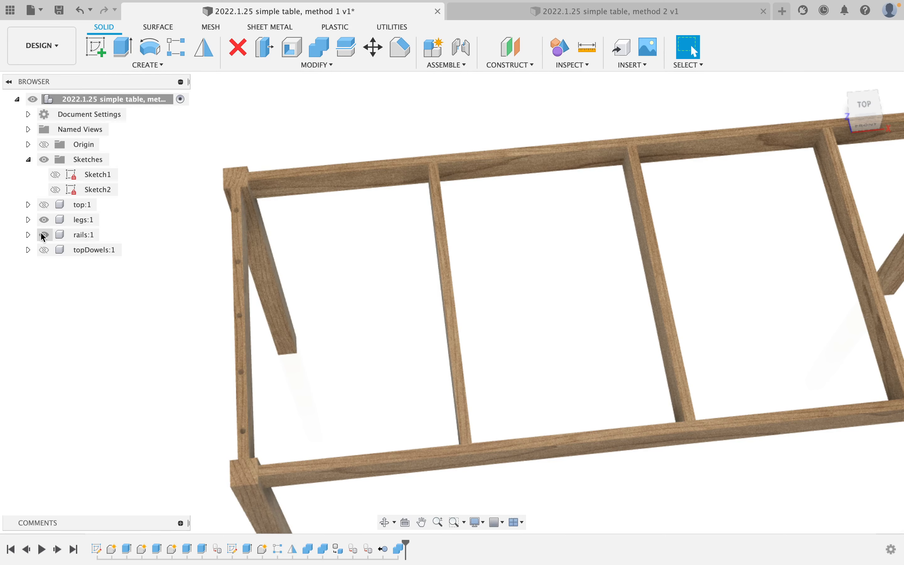
Hide the rails, show the tabletop again, and view its underside.
{"action": "left_click", "coordinate": [43, 235]}
{"action": "left_click", "coordinate": [44, 205]}
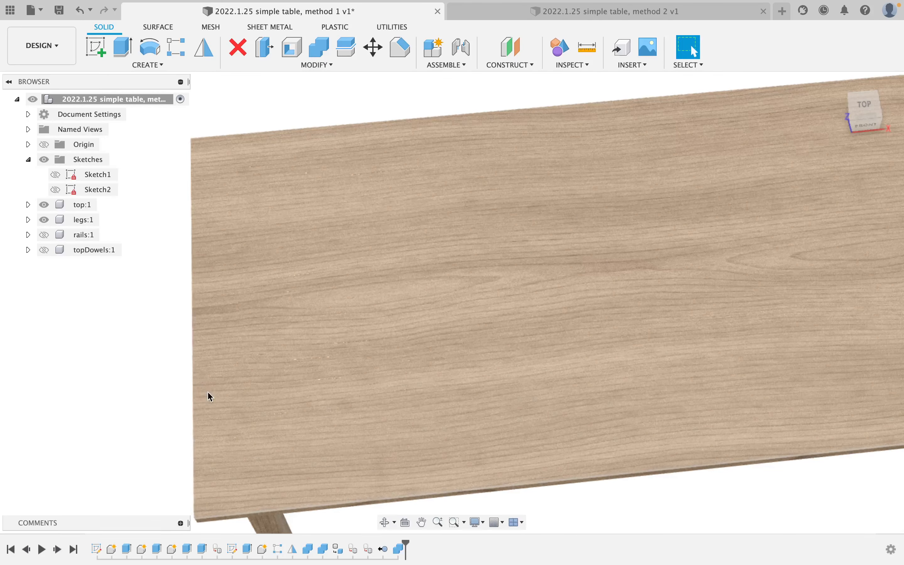
{"action": "scroll", "coordinate": [222, 337], "scroll_direction": "down", "scroll_amount": 5}
{"action": "middle_click_drag", "start_coordinate": [222, 337], "coordinate": [224, 431], "text": "shift"}
{"action": "scroll", "coordinate": [239, 398], "scroll_direction": "up", "scroll_amount": 3}
{"action": "scroll", "coordinate": [224, 431], "scroll_direction": "up", "scroll_amount": 5}
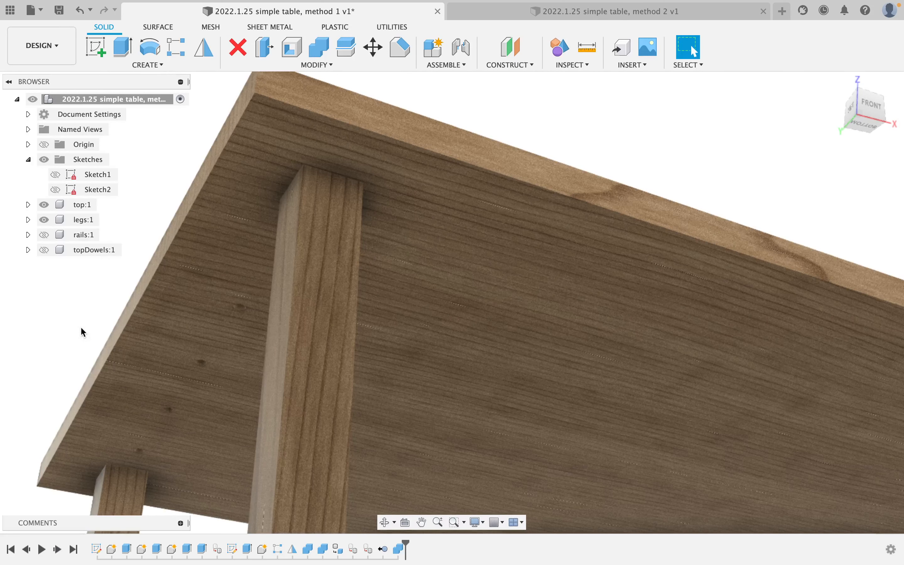
Show the rails and top dowels again and frame the table from the front.
{"action": "left_click", "coordinate": [44, 235]}
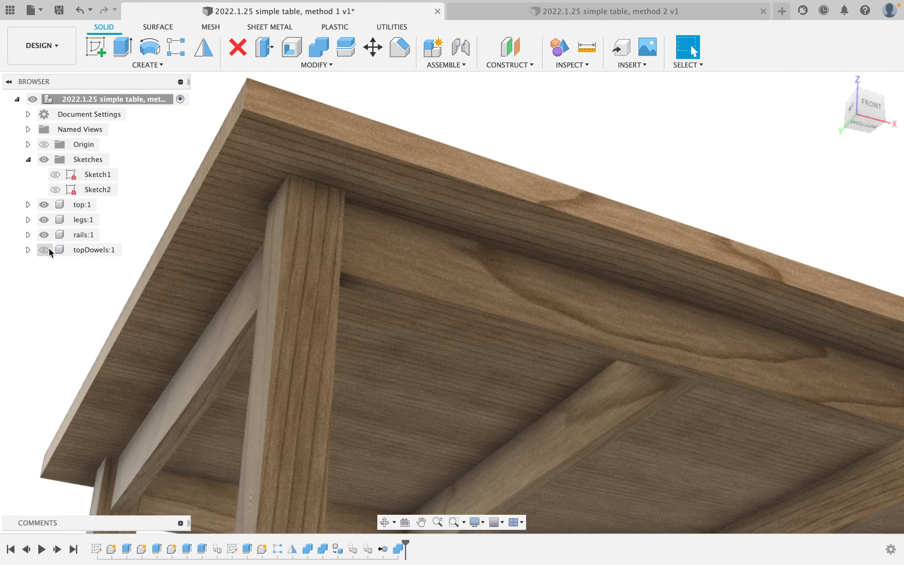
{"action": "left_click", "coordinate": [44, 250]}
{"action": "scroll", "coordinate": [192, 347], "scroll_direction": "down", "scroll_amount": 5}
{"action": "middle_click_drag", "start_coordinate": [238, 288], "coordinate": [263, 326], "text": "shift"}
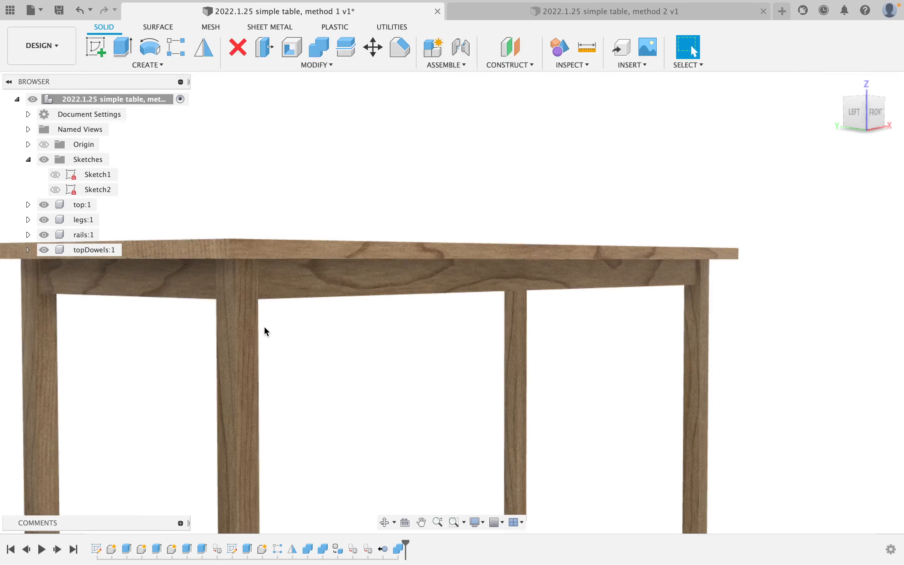
{"action": "scroll", "coordinate": [263, 326], "scroll_direction": "up", "scroll_amount": 3}
{"action": "scroll", "coordinate": [263, 326], "scroll_direction": "down", "scroll_amount": 3}
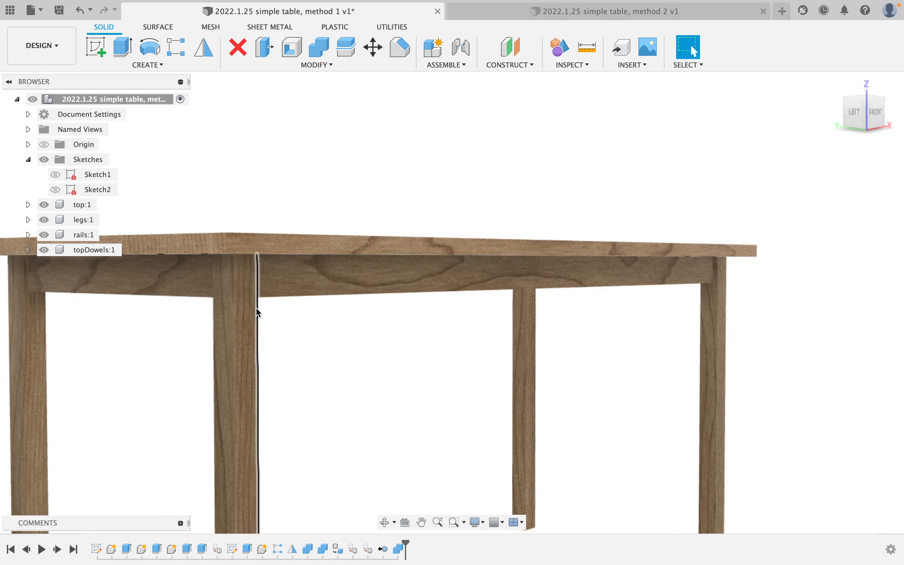
{"action": "middle_click_drag", "start_coordinate": [258, 316], "coordinate": [290, 309]}
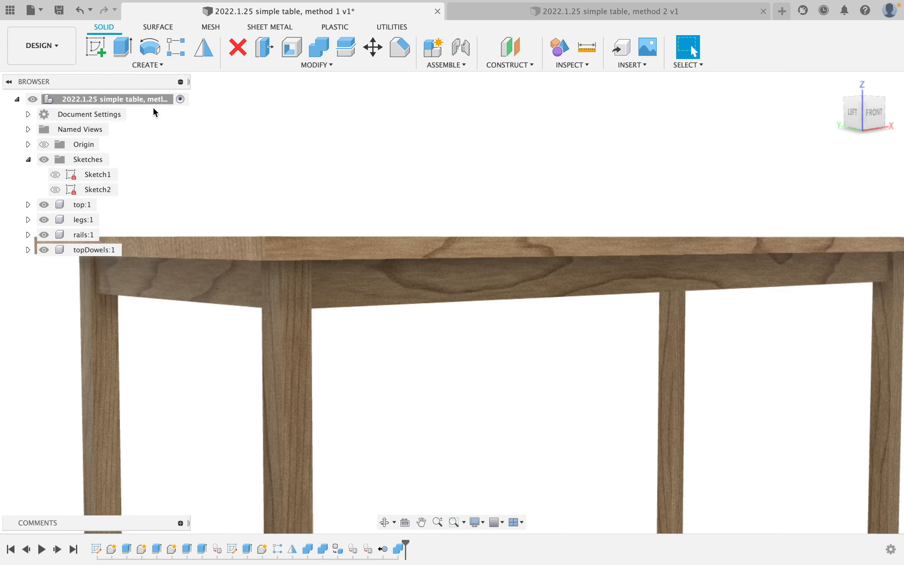
Hide the legs and start a new sketch on the rail's end face.
{"action": "left_click", "coordinate": [46, 224]}
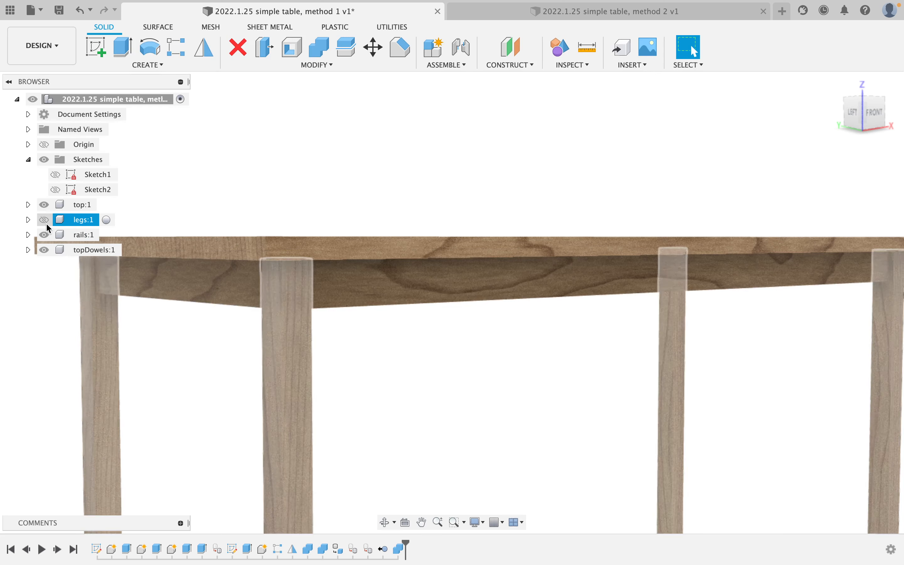
{"action": "left_click", "coordinate": [96, 47]}
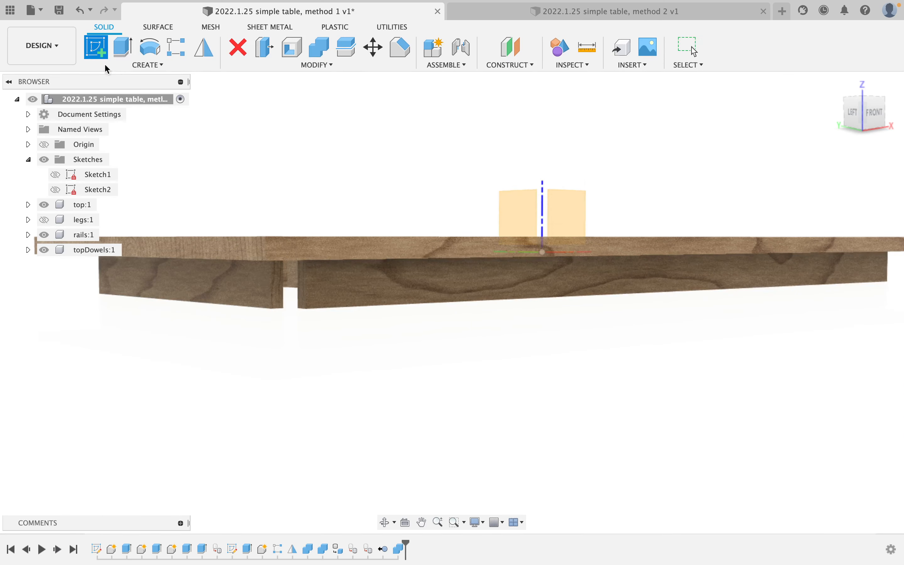
{"action": "scroll", "coordinate": [303, 300], "scroll_direction": "up", "scroll_amount": 3}
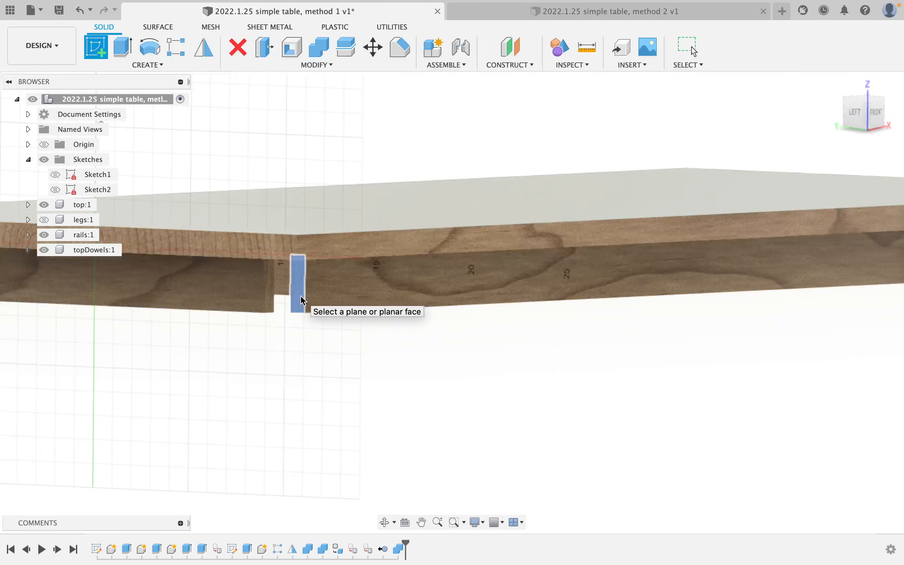
{"action": "left_click", "coordinate": [302, 300]}
{"action": "scroll", "coordinate": [433, 279], "scroll_direction": "up", "scroll_amount": 5}
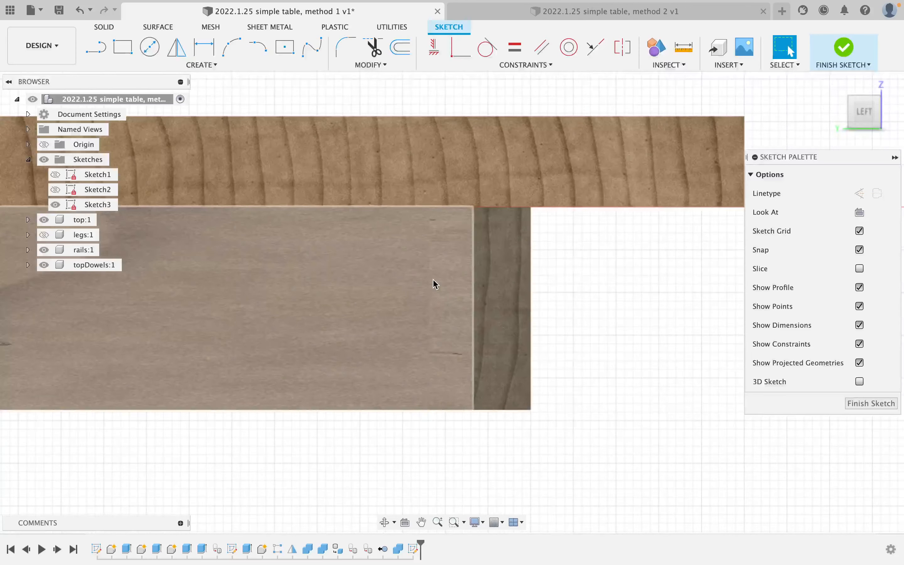
{"action": "scroll", "coordinate": [432, 279], "scroll_direction": "down", "scroll_amount": 3}
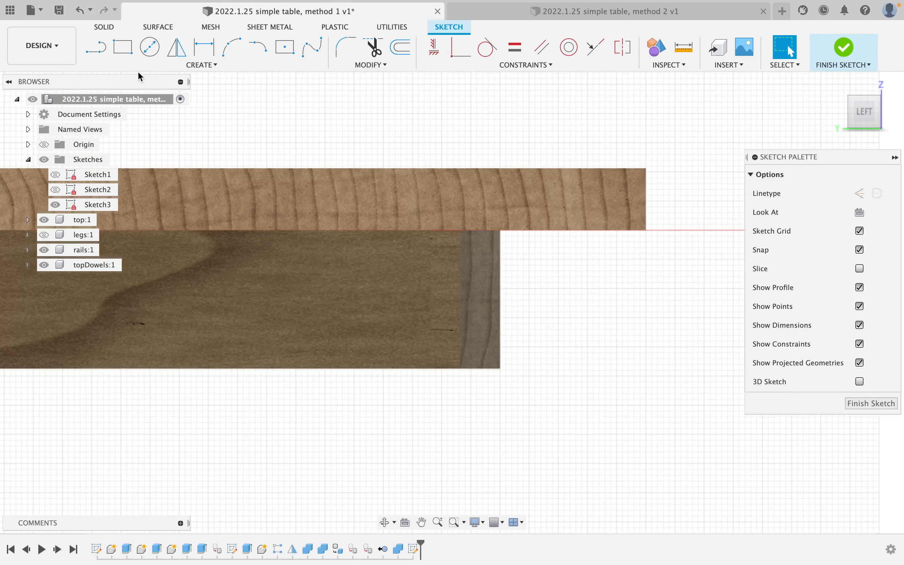
Draw a vertical line from the rail's top edge to its bottom edge.
{"action": "left_click", "coordinate": [94, 47]}
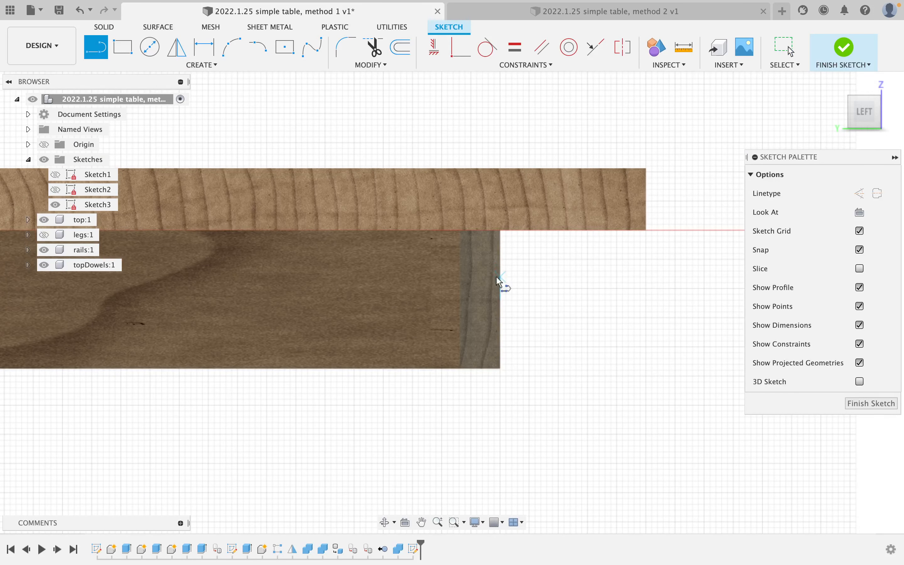
{"action": "left_click", "coordinate": [482, 236]}
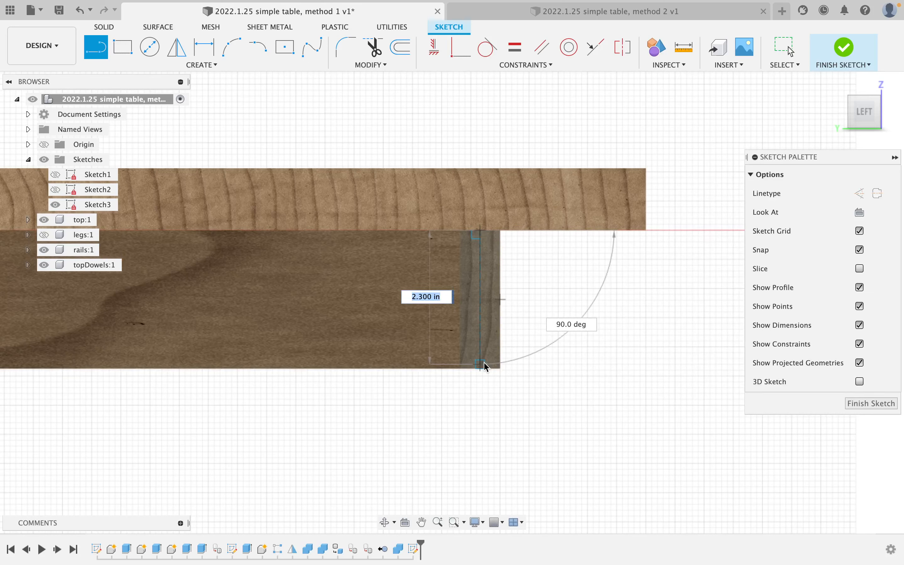
{"action": "left_click", "coordinate": [484, 367]}
{"action": "key", "text": "Escape"}
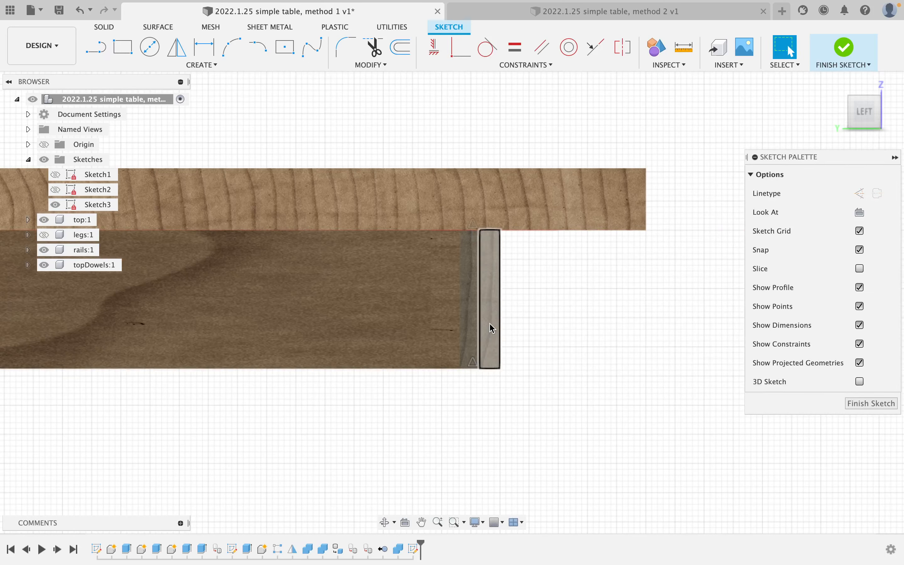
{"action": "left_click", "coordinate": [481, 318]}
{"action": "left_click", "coordinate": [555, 312]}
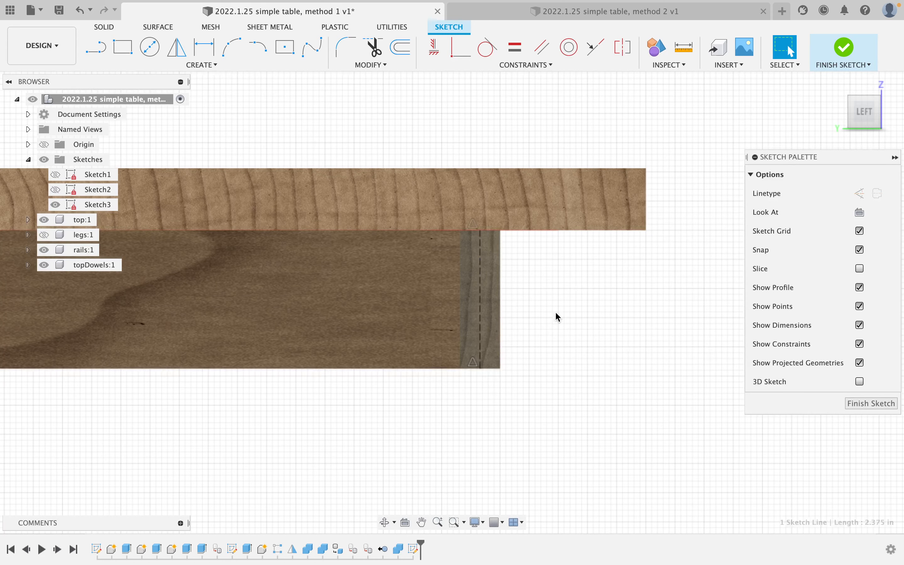
Add a horizontal line from the rail's left edge and make it construction geometry.
{"action": "scroll", "coordinate": [510, 300], "scroll_direction": "up", "scroll_amount": 5}
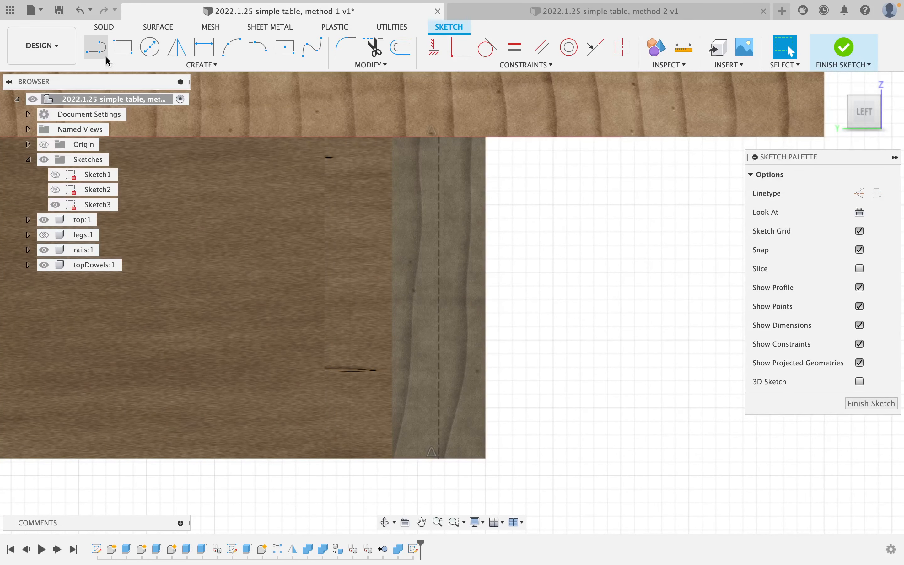
{"action": "left_click", "coordinate": [105, 51]}
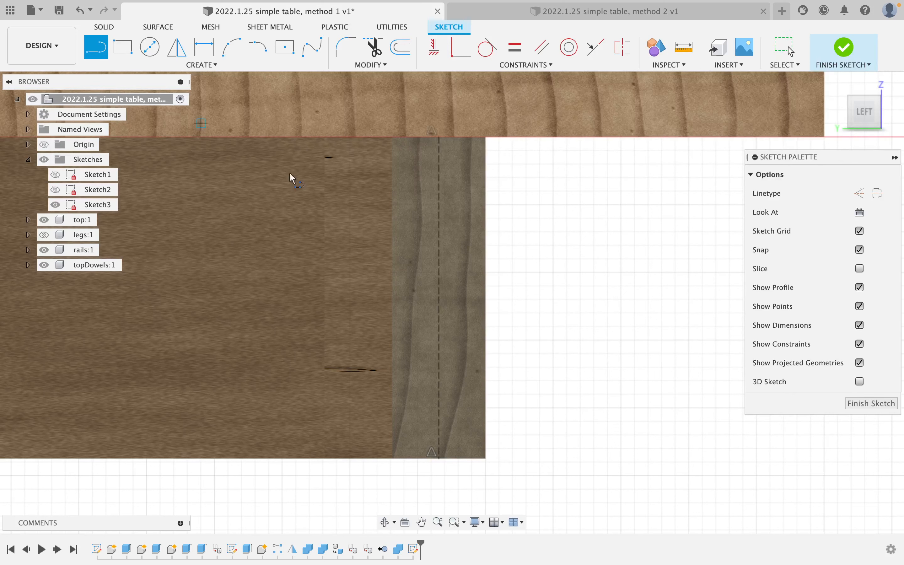
{"action": "left_click", "coordinate": [392, 297]}
{"action": "key", "text": "Escape"}
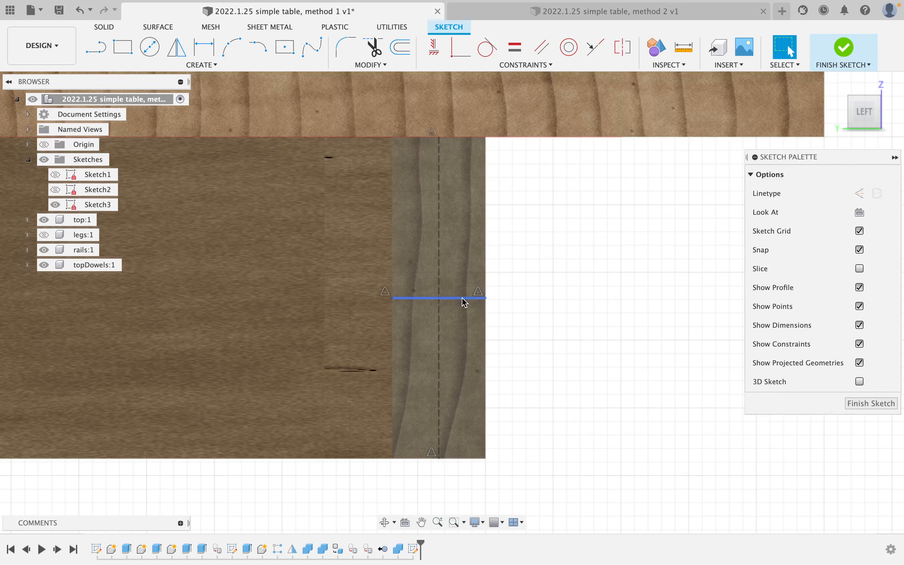
{"action": "left_click", "coordinate": [463, 298]}
{"action": "key", "text": "x"}
{"action": "left_click", "coordinate": [571, 298]}
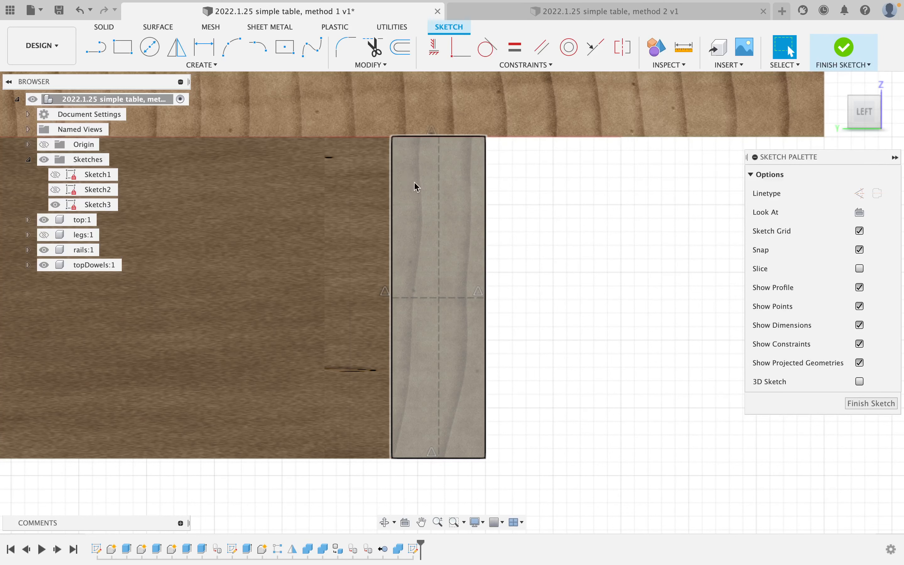
Draw two small centre rectangles on the vertical line at the axis crossings.
{"action": "left_click", "coordinate": [286, 54]}
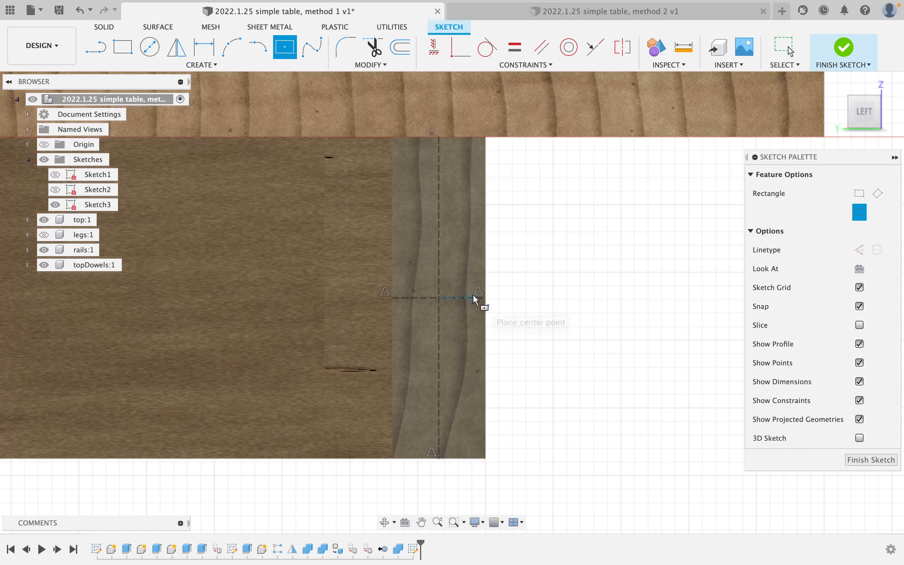
{"action": "left_click", "coordinate": [438, 216]}
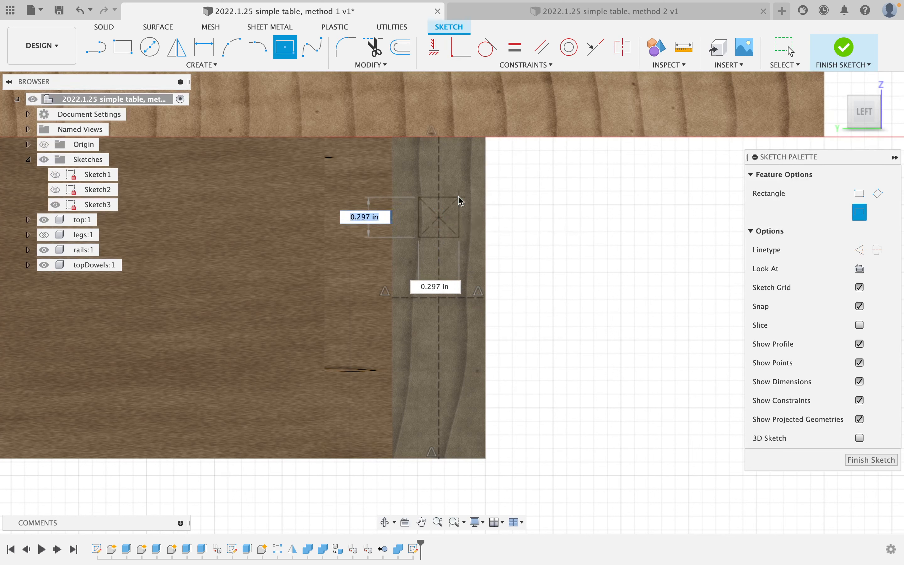
{"action": "left_click", "coordinate": [458, 197]}
{"action": "left_click", "coordinate": [438, 298]}
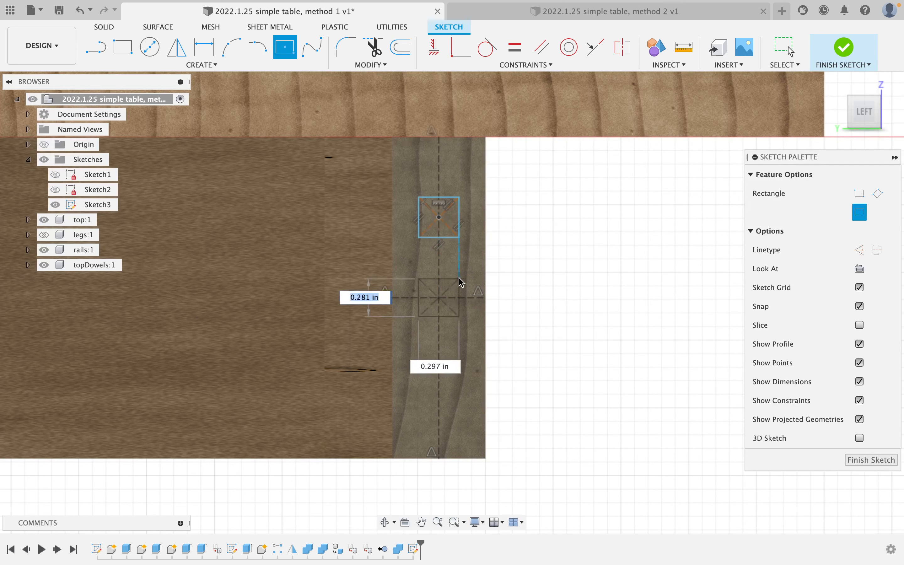
{"action": "left_click", "coordinate": [459, 278]}
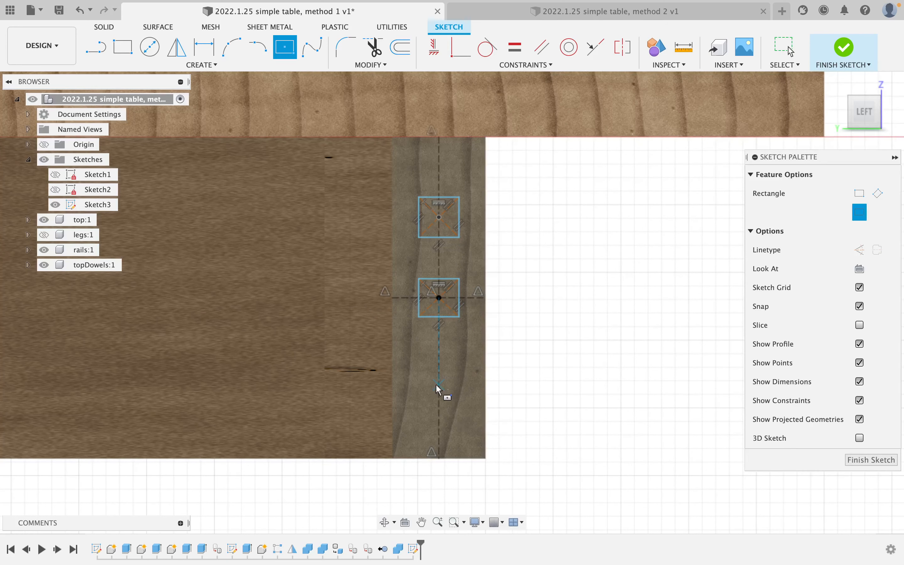
{"action": "key", "text": "Escape"}
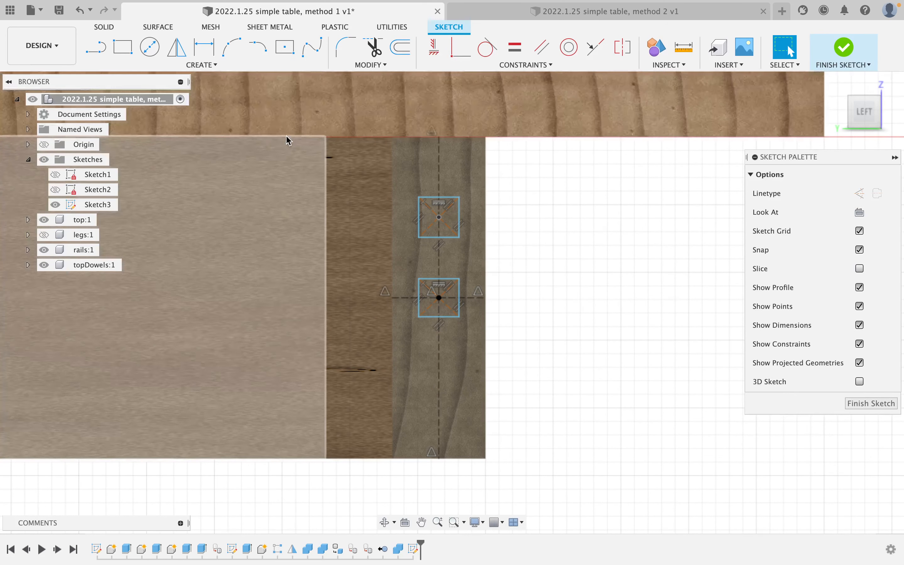
{"action": "left_click", "coordinate": [177, 47]}
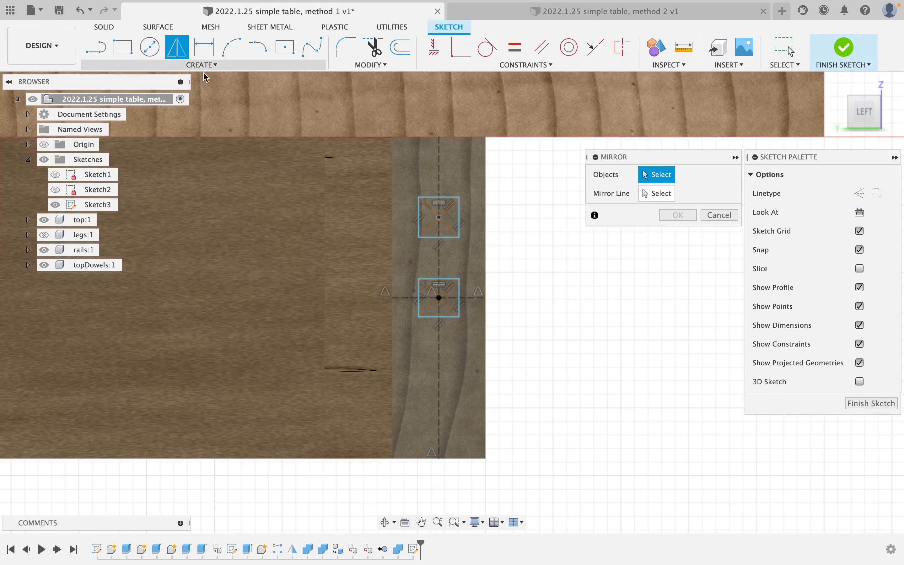
Mirror the upper square across the horizontal line to create a third square.
{"action": "double_click", "coordinate": [450, 239]}
{"action": "left_click", "coordinate": [665, 198]}
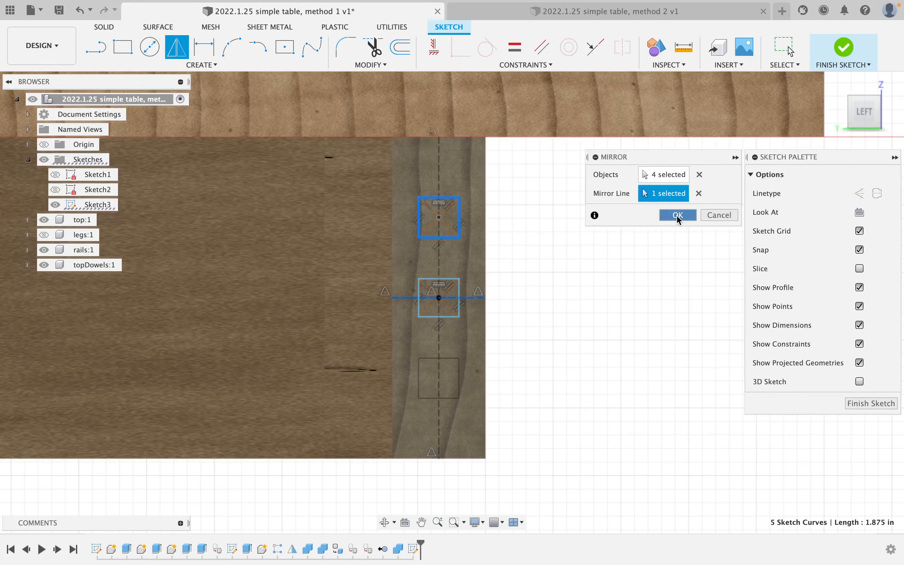
{"action": "left_click", "coordinate": [677, 216]}
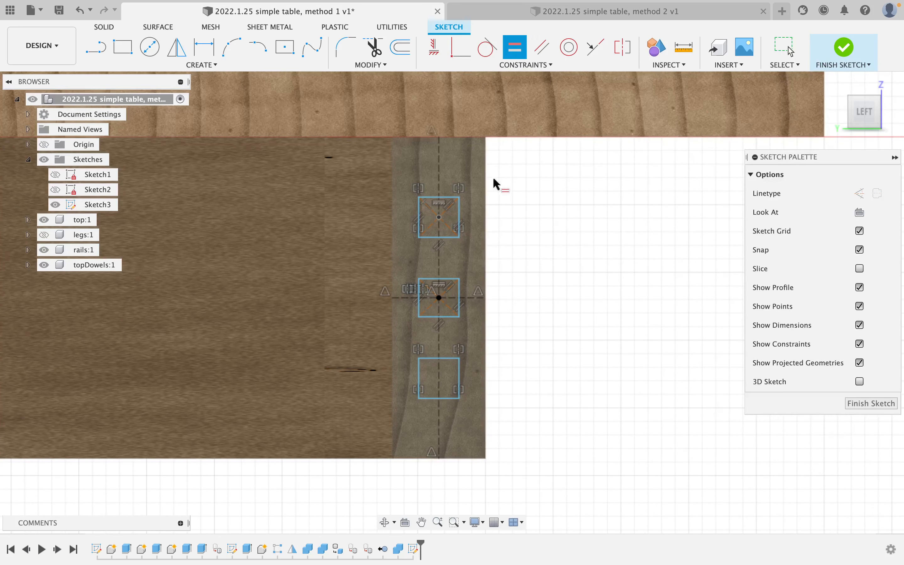
Apply Equal constraints so the top and middle squares have equal, matching sides.
{"action": "left_click", "coordinate": [447, 198]}
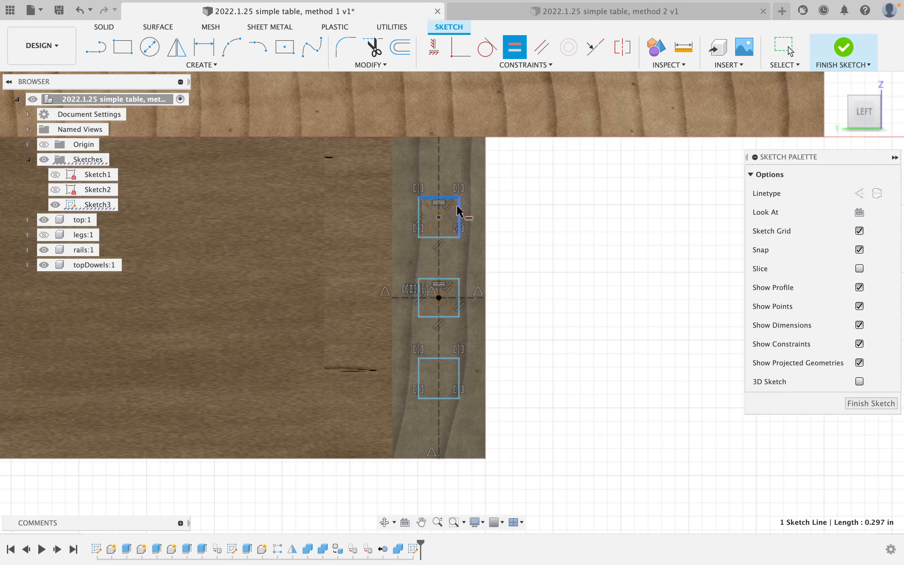
{"action": "left_click", "coordinate": [458, 211]}
{"action": "left_click", "coordinate": [443, 279]}
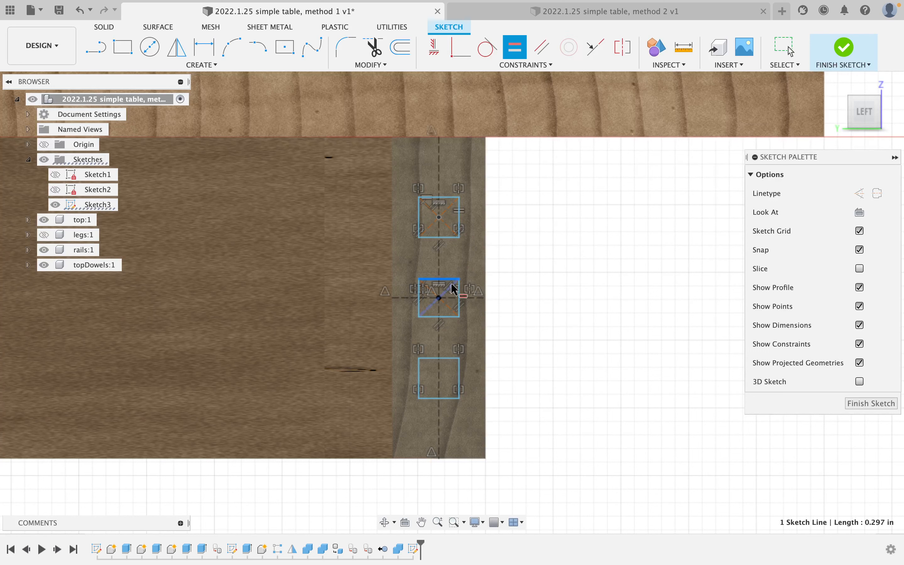
{"action": "left_click", "coordinate": [460, 297]}
{"action": "left_click", "coordinate": [446, 203]}
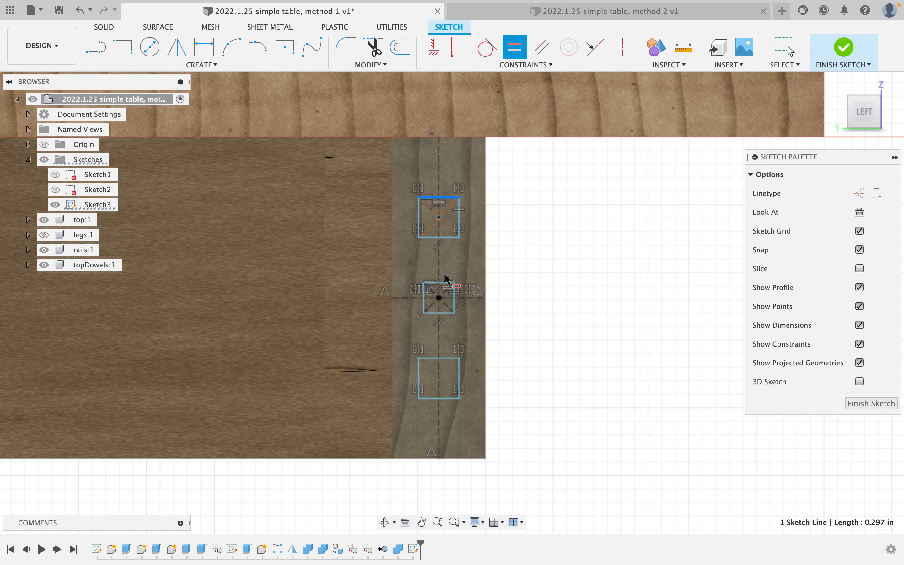
{"action": "left_click", "coordinate": [444, 282]}
{"action": "key", "text": "Escape"}
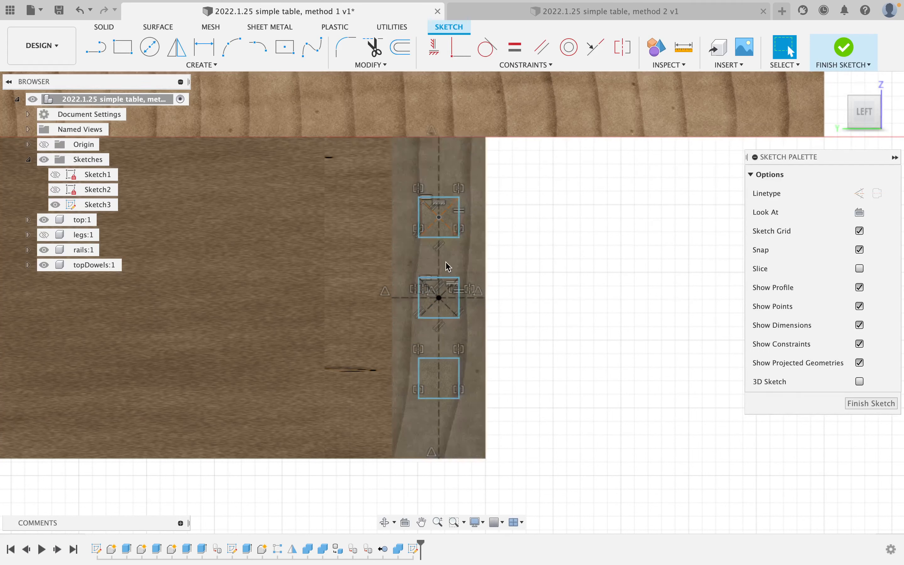
Dimension the top square's width to 0.25 in.
{"action": "key", "text": "d"}
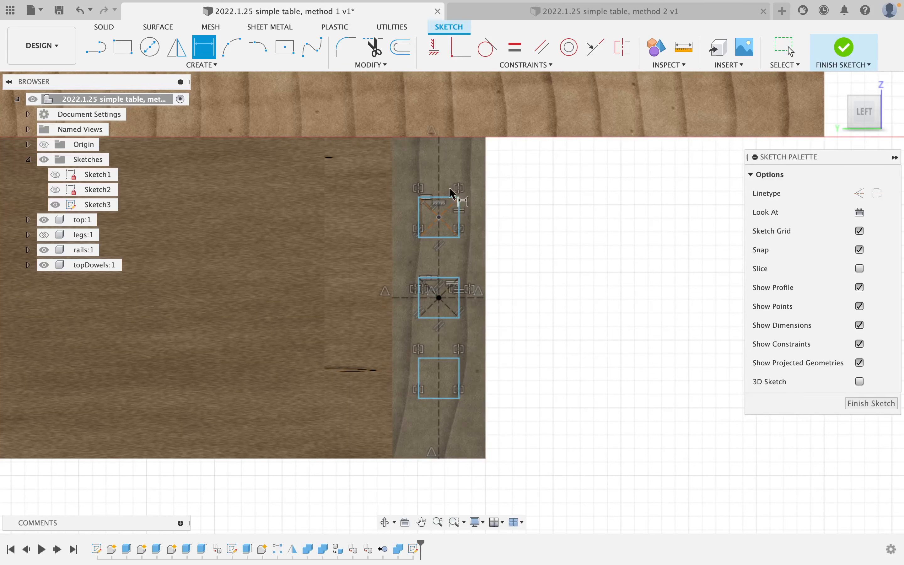
{"action": "left_click", "coordinate": [445, 198]}
{"action": "left_click", "coordinate": [577, 177]}
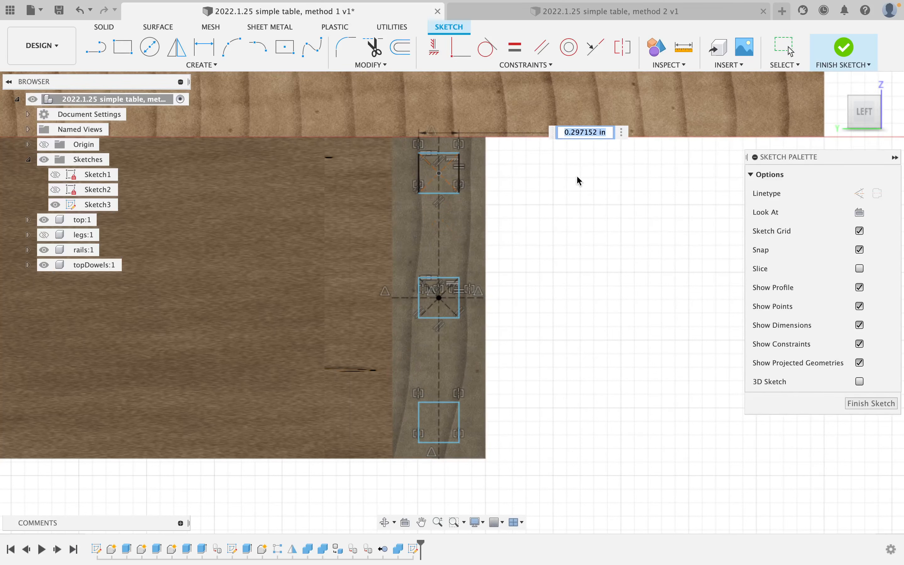
{"action": "type", "text": "0.25"}
{"action": "key", "text": "Return"}
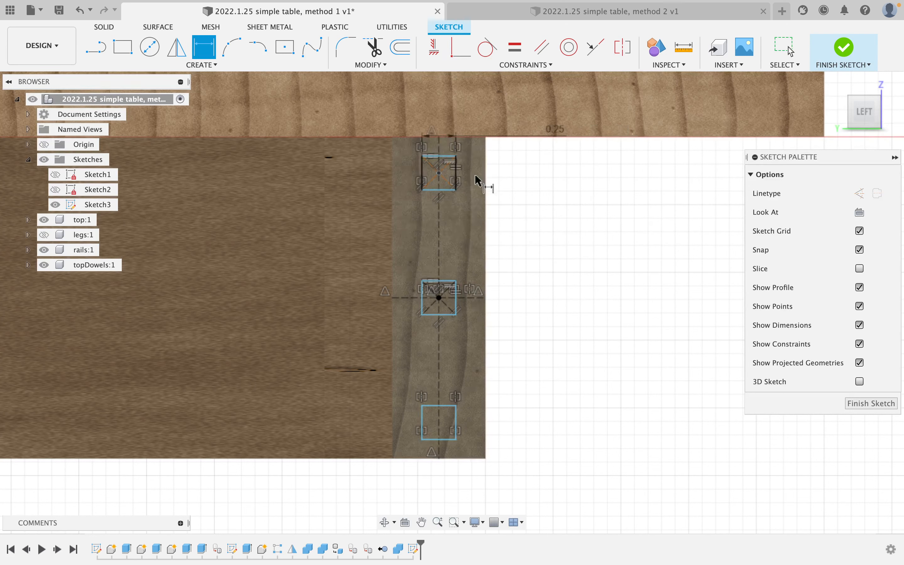
{"action": "key", "text": "Escape"}
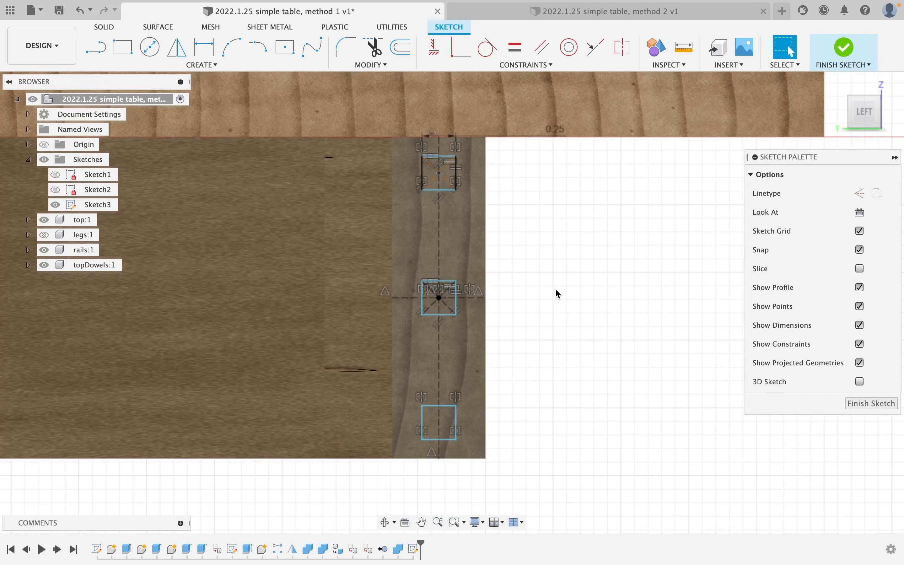
{"action": "left_click", "coordinate": [457, 308]}
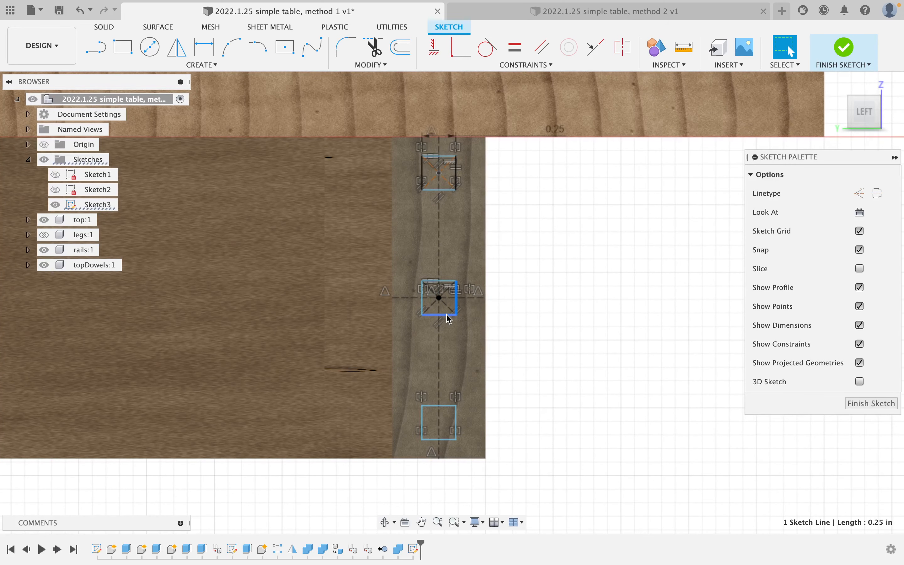
{"action": "scroll", "coordinate": [446, 290], "scroll_direction": "up", "scroll_amount": 5}
{"action": "scroll", "coordinate": [446, 289], "scroll_direction": "down", "scroll_amount": 4}
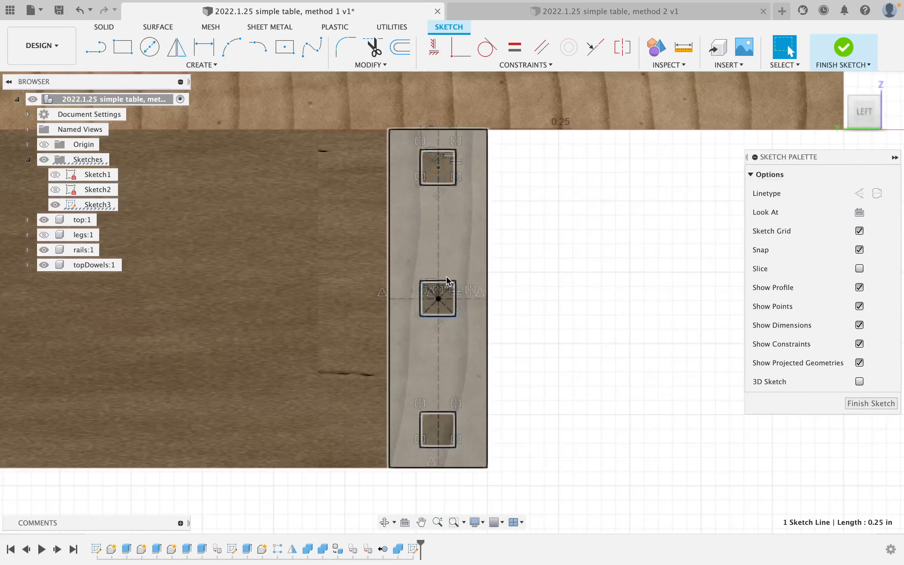
{"action": "left_click", "coordinate": [549, 241]}
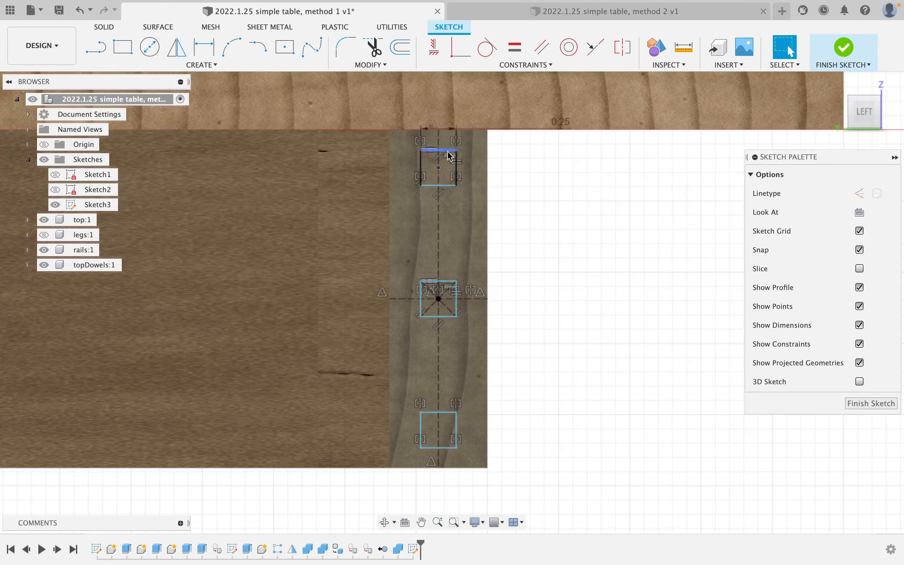
Move the top square down and dimension it 0.25 in from the leg's top edge.
{"action": "mouse_move", "coordinate": [450, 155]}
{"action": "left_mouse_down"}
{"action": "mouse_move", "coordinate": [449, 194]}
{"action": "mouse_move", "coordinate": [452, 171]}
{"action": "left_mouse_up"}
{"action": "key", "text": "d"}
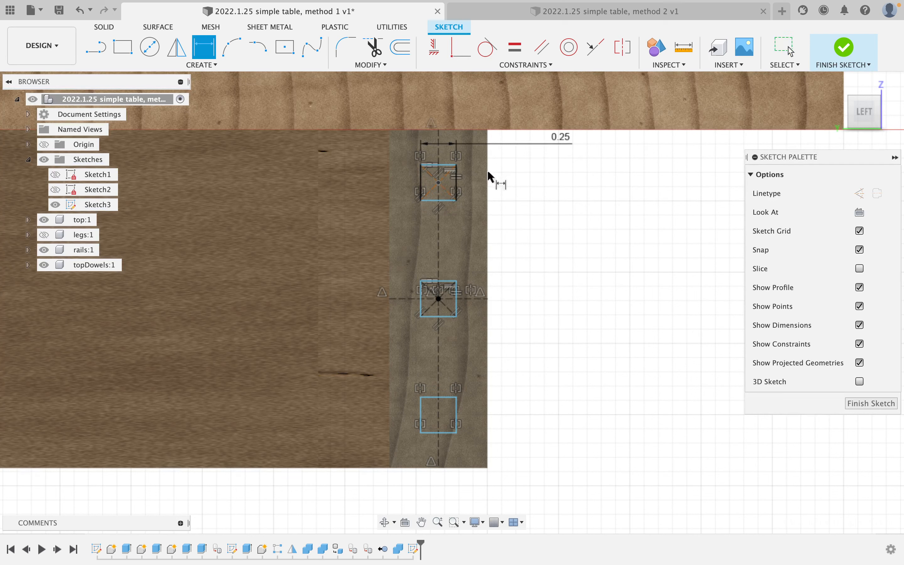
{"action": "left_click", "coordinate": [442, 165]}
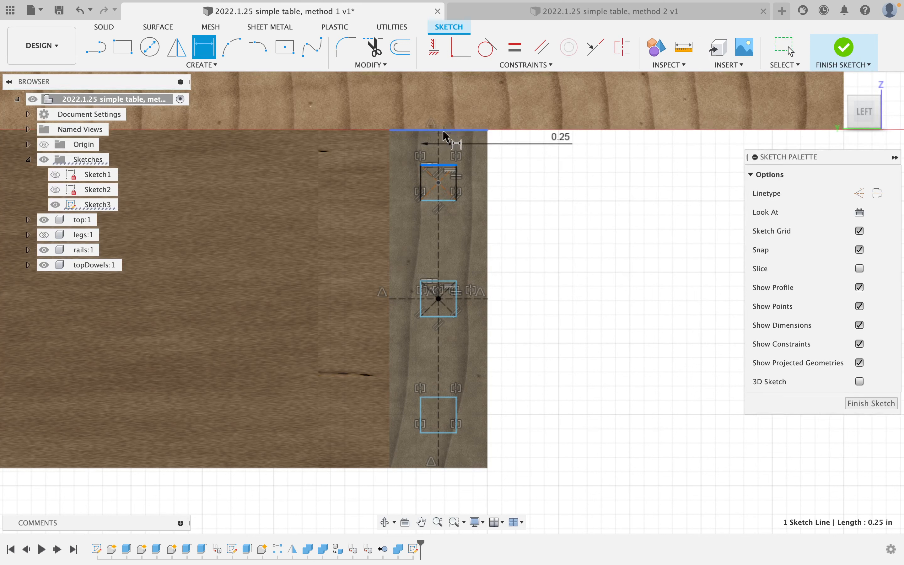
{"action": "left_click", "coordinate": [443, 130]}
{"action": "left_click", "coordinate": [596, 177]}
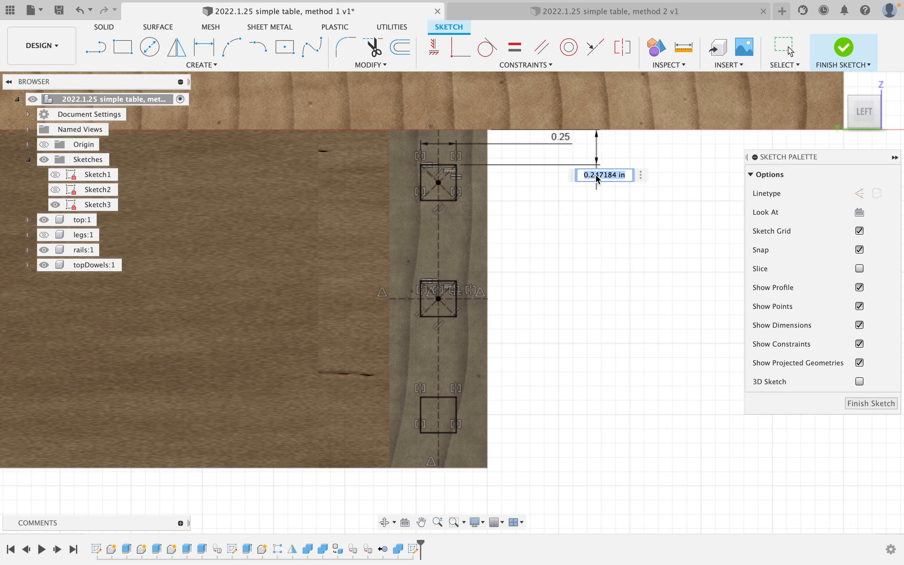
{"action": "type", "text": "0.25"}
{"action": "key", "text": "Return"}
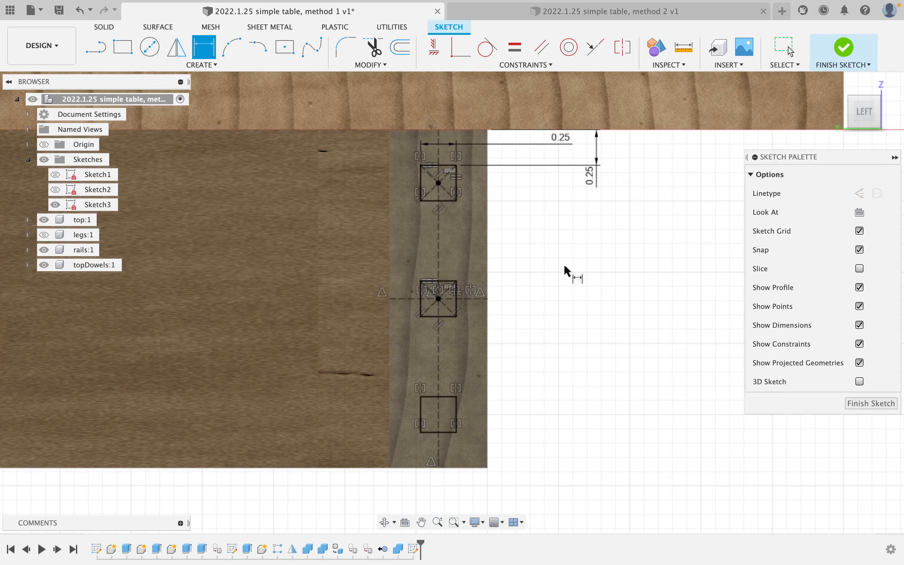
Finish the dowel sketch and start a new leg-face sketch with vertical and horizontal construction centre lines.
{"action": "left_click", "coordinate": [838, 61]}
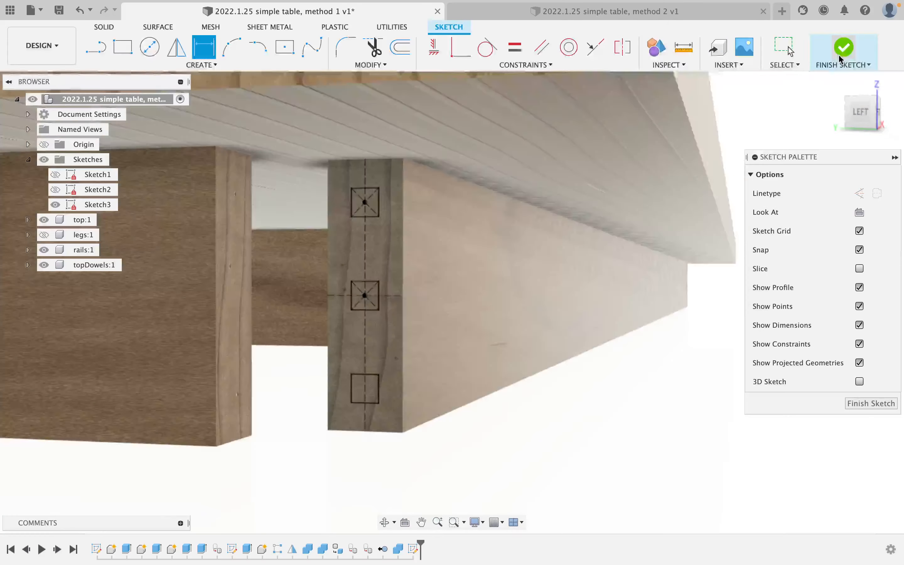
{"action": "left_click", "coordinate": [96, 48]}
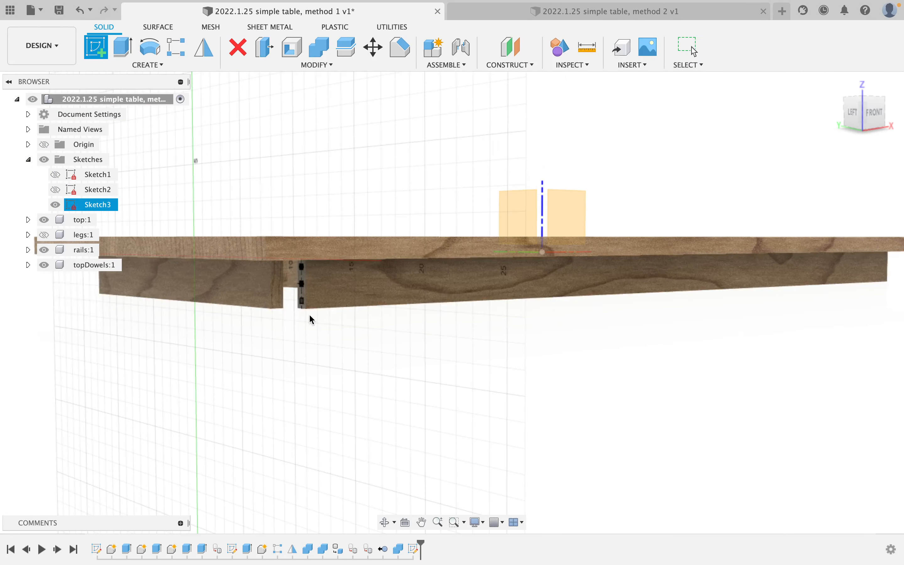
{"action": "left_click", "coordinate": [445, 302]}
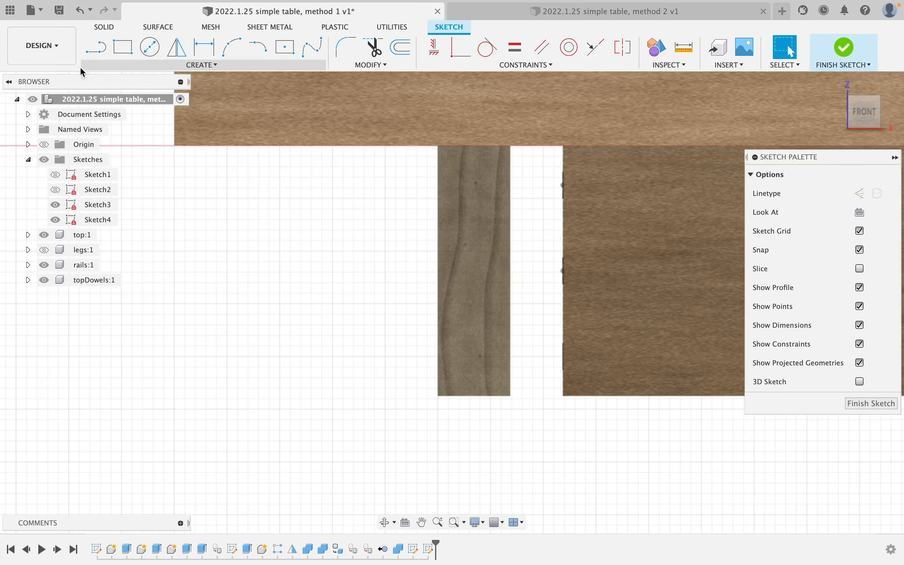
{"action": "left_click", "coordinate": [96, 48]}
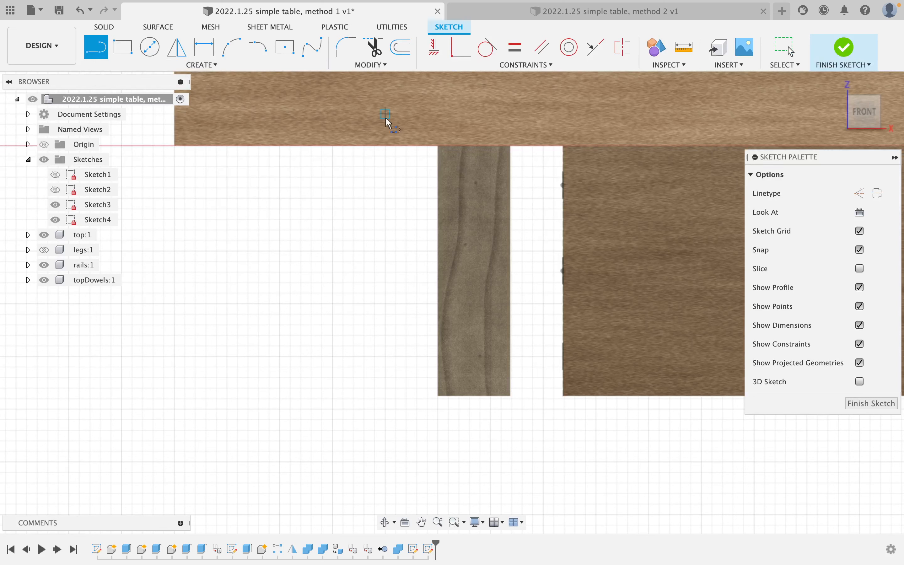
{"action": "left_click", "coordinate": [474, 147]}
{"action": "left_click", "coordinate": [475, 396]}
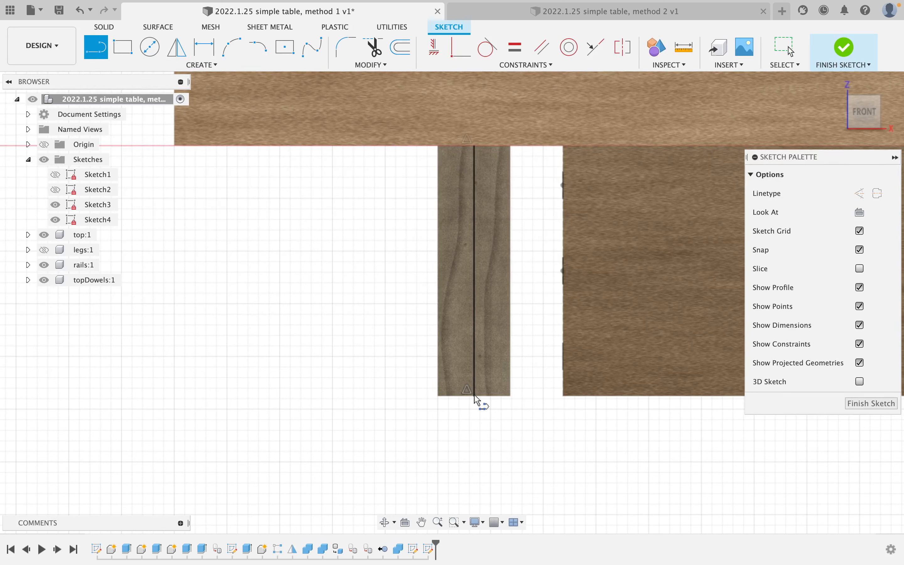
{"action": "left_click", "coordinate": [438, 270]}
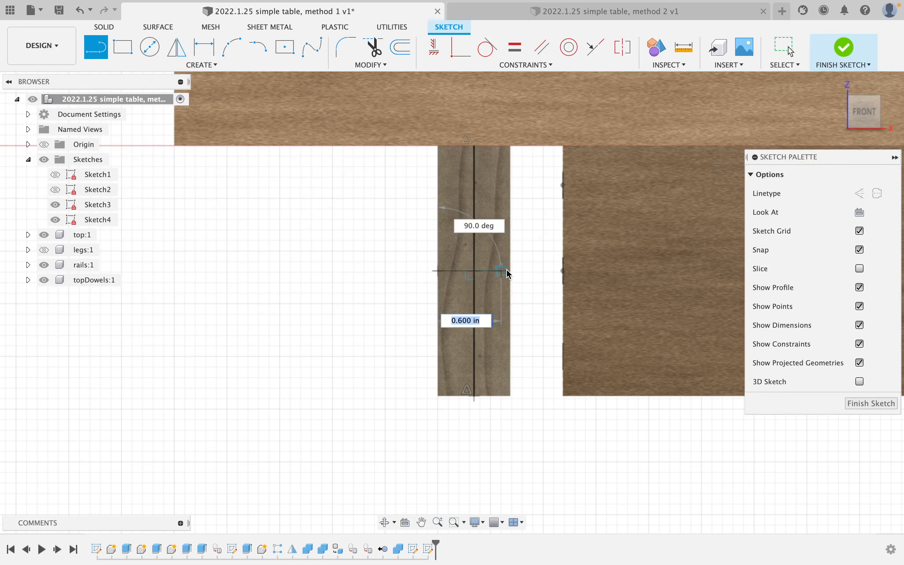
{"action": "left_click", "coordinate": [510, 271]}
{"action": "key", "text": "Escape"}
{"action": "left_click", "coordinate": [476, 285]}
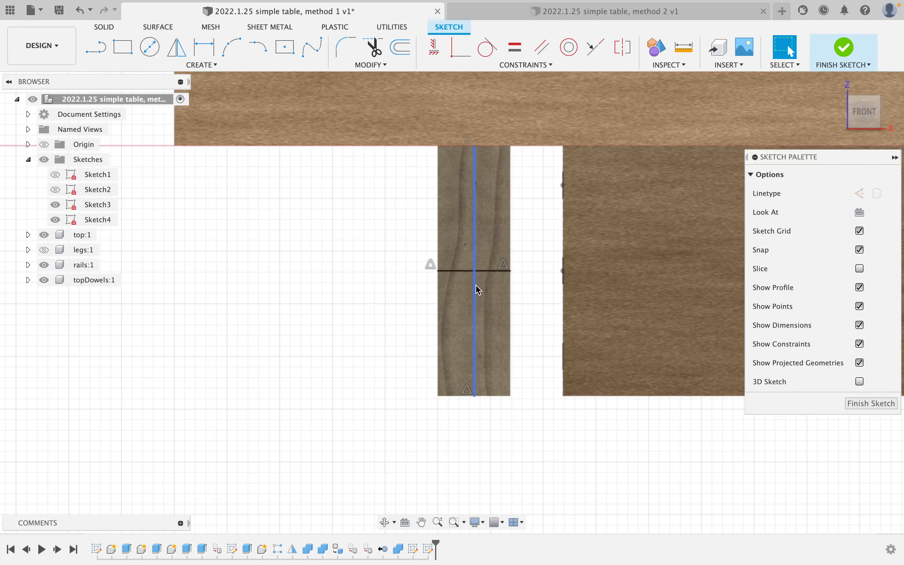
{"action": "left_click", "coordinate": [490, 277]}
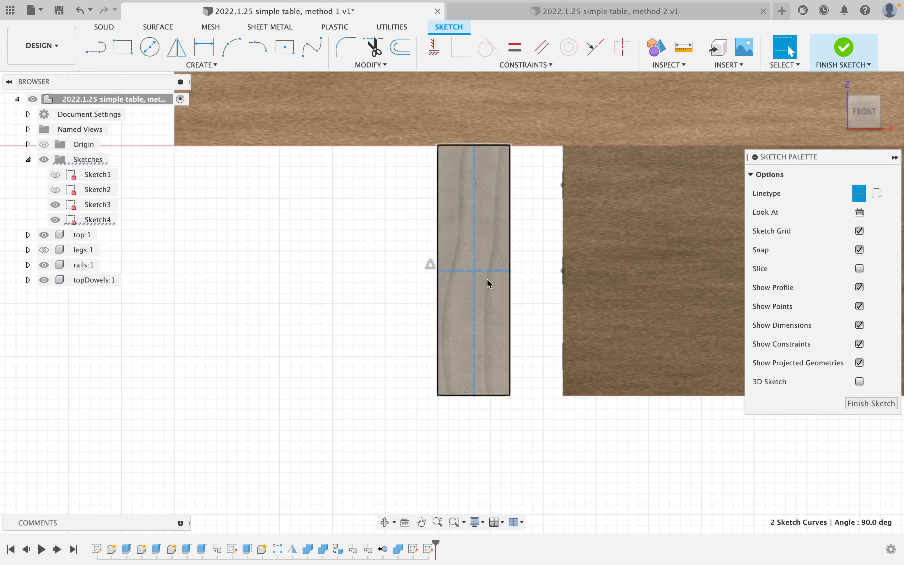
{"action": "left_click", "coordinate": [338, 271]}
Draw a centre-point rectangle on the vertical centre line and constrain it square with Equal.
{"action": "left_click", "coordinate": [286, 48]}
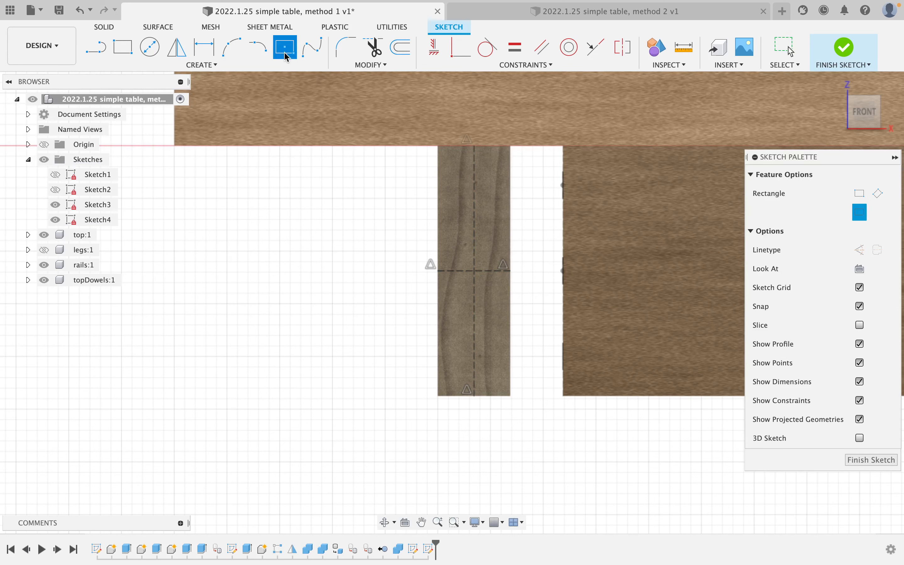
{"action": "left_click", "coordinate": [474, 221]}
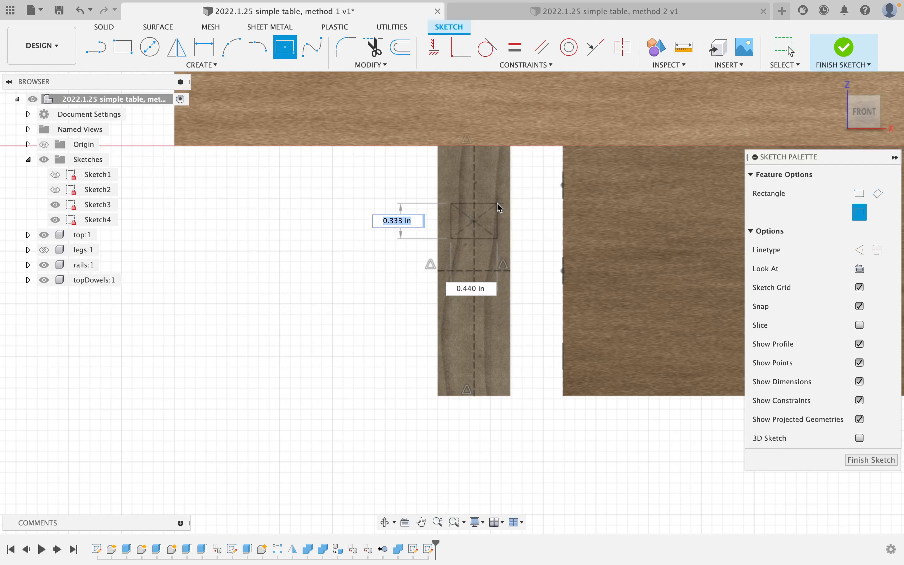
{"action": "left_click", "coordinate": [497, 204]}
{"action": "left_click", "coordinate": [514, 54]}
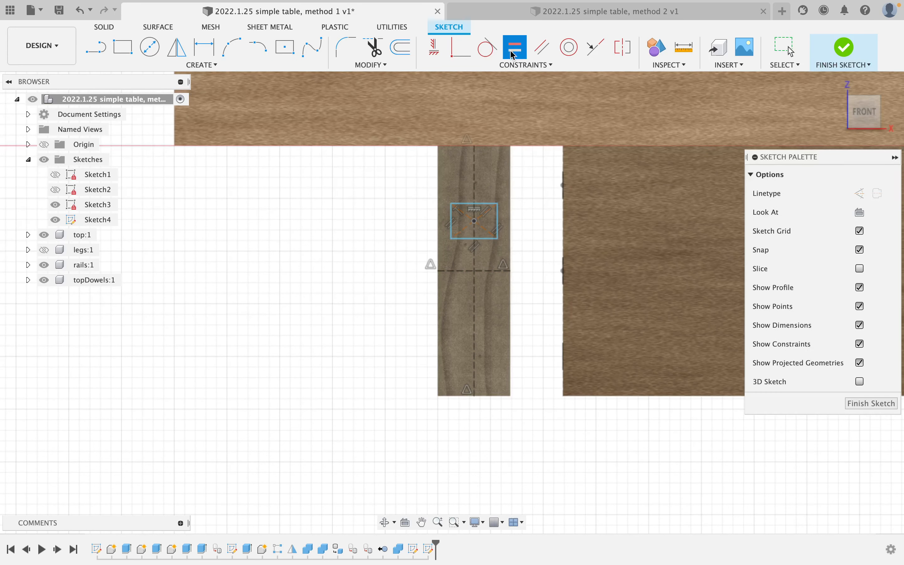
{"action": "left_click", "coordinate": [500, 222]}
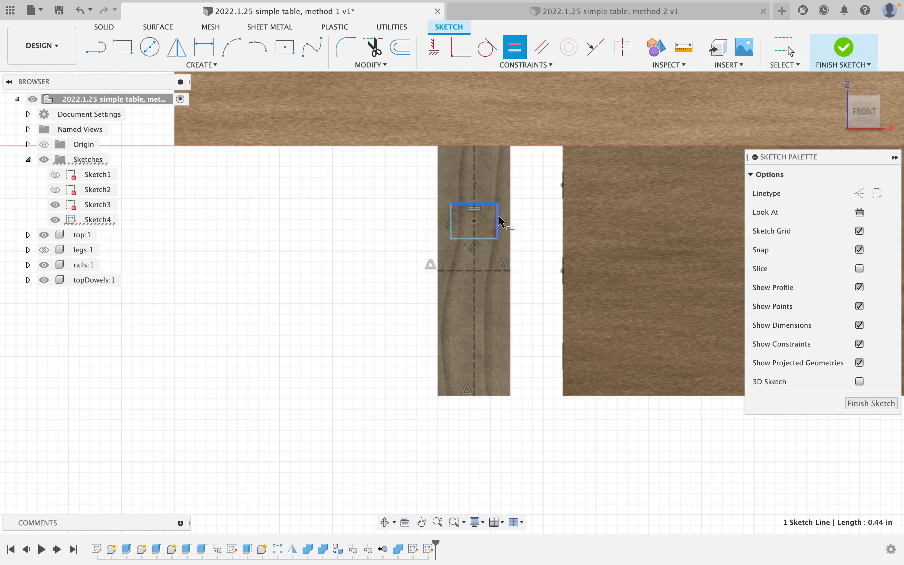
{"action": "left_click", "coordinate": [468, 239]}
{"action": "key", "text": "Escape"}
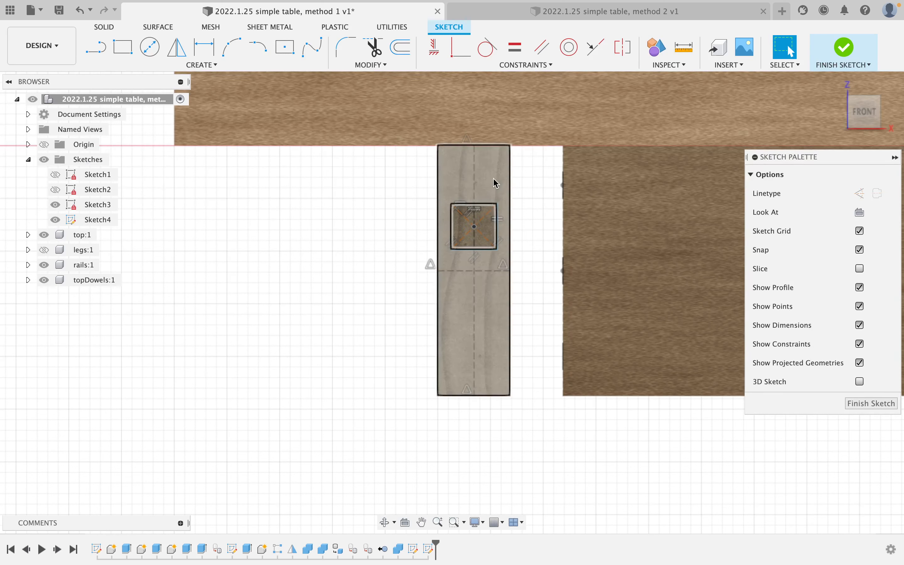
Dimension the square at 1/4 in and offset it 0.25 in from the horizontal centre line.
{"action": "key", "text": "d"}
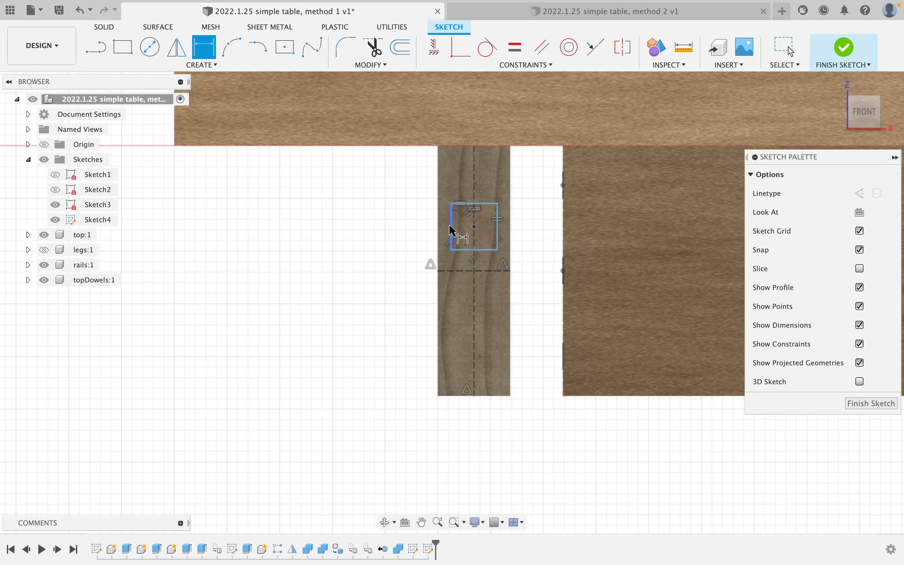
{"action": "left_click", "coordinate": [452, 231]}
{"action": "left_click", "coordinate": [357, 226]}
{"action": "type", "text": "1/4"}
{"action": "key", "text": "Return"}
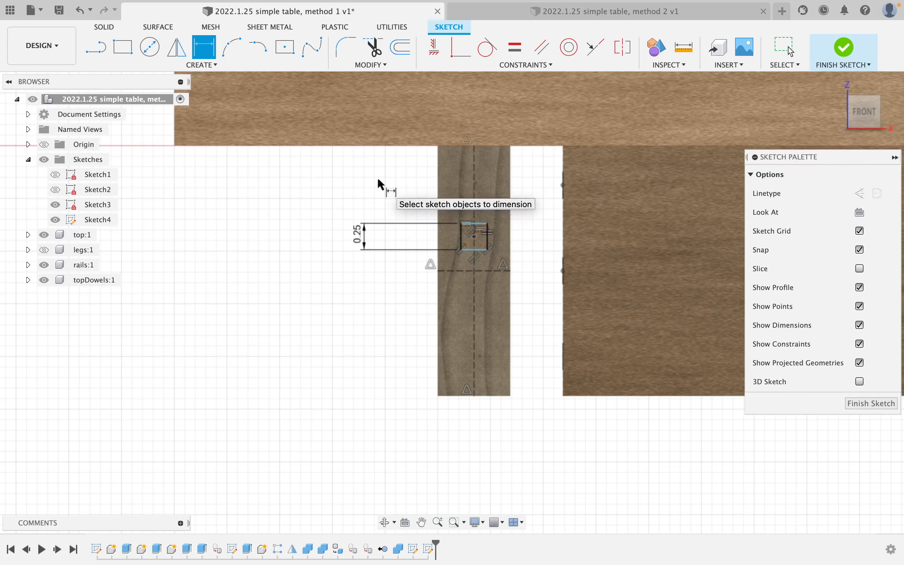
{"action": "left_click", "coordinate": [477, 250]}
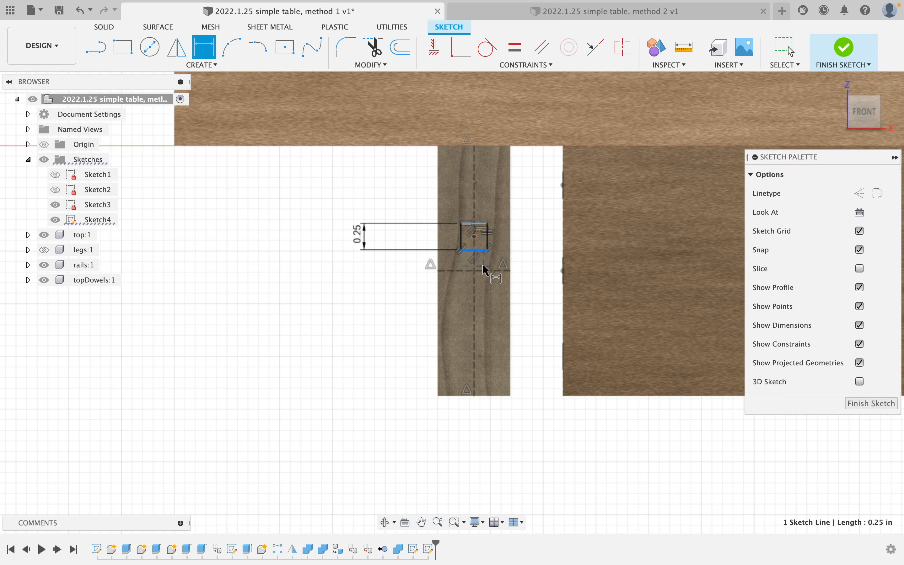
{"action": "left_click", "coordinate": [485, 270]}
{"action": "left_click", "coordinate": [282, 272]}
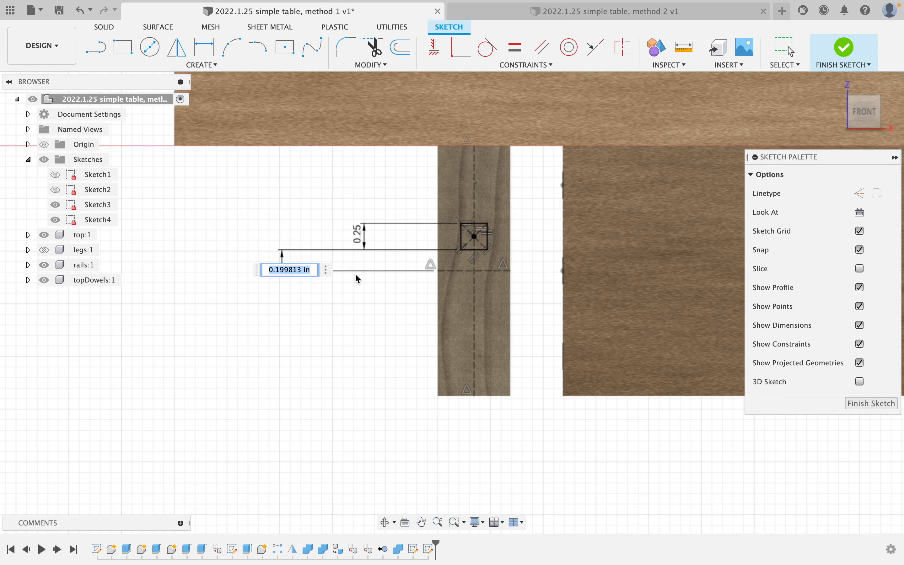
{"action": "type", "text": ".25"}
{"action": "key", "text": "Return"}
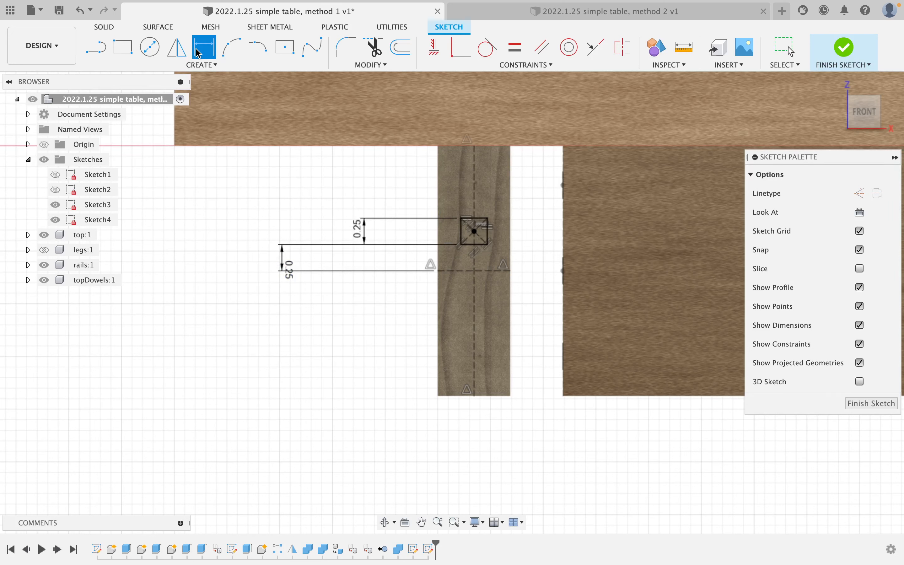
Mirror the square across the horizontal centre line to create the lower square.
{"action": "left_click", "coordinate": [177, 48]}
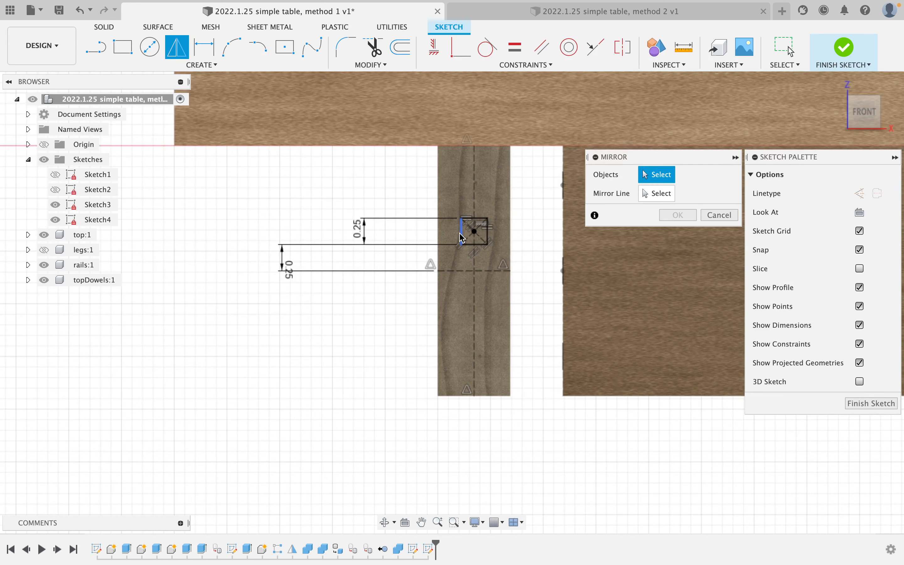
{"action": "double_click", "coordinate": [462, 238]}
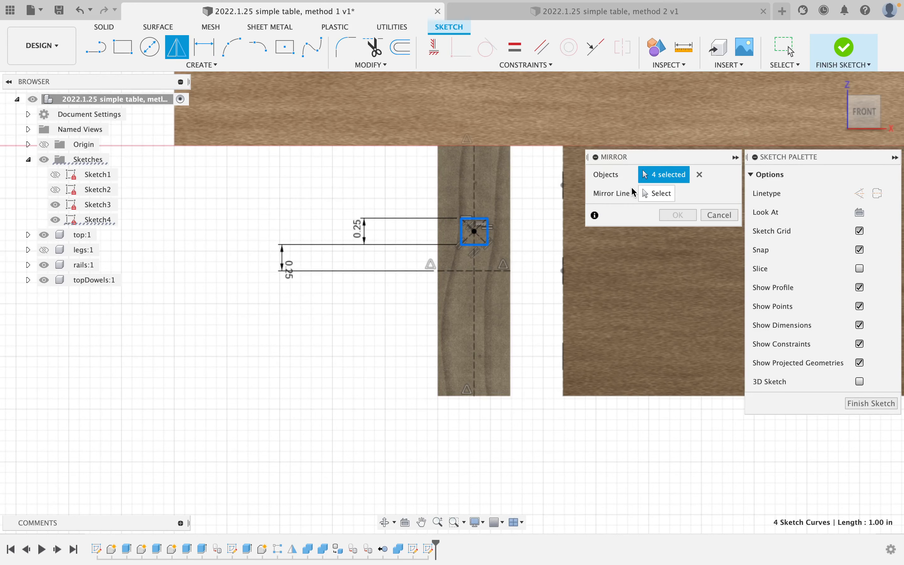
{"action": "left_click", "coordinate": [644, 193]}
{"action": "left_click", "coordinate": [496, 271]}
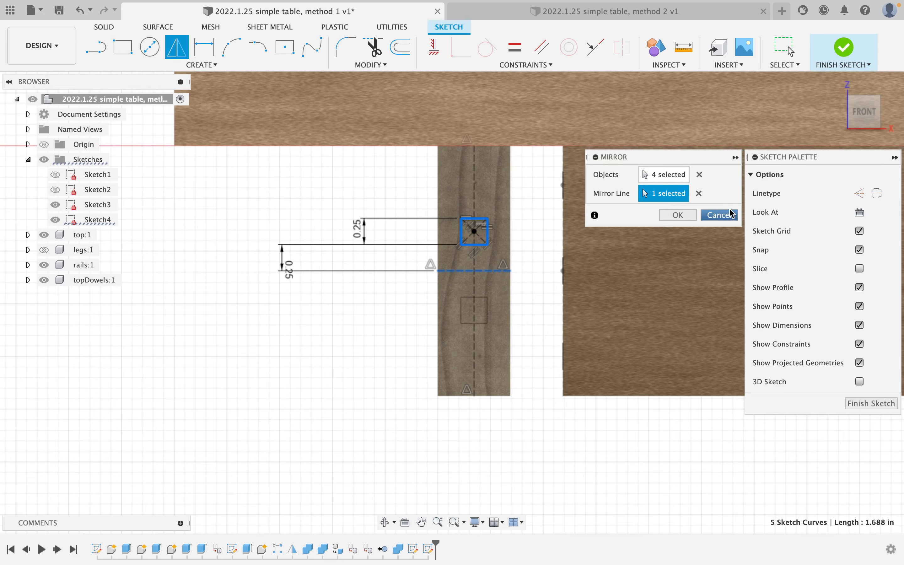
{"action": "left_click", "coordinate": [678, 215]}
{"action": "scroll", "coordinate": [440, 248], "scroll_direction": "up", "scroll_amount": 3}
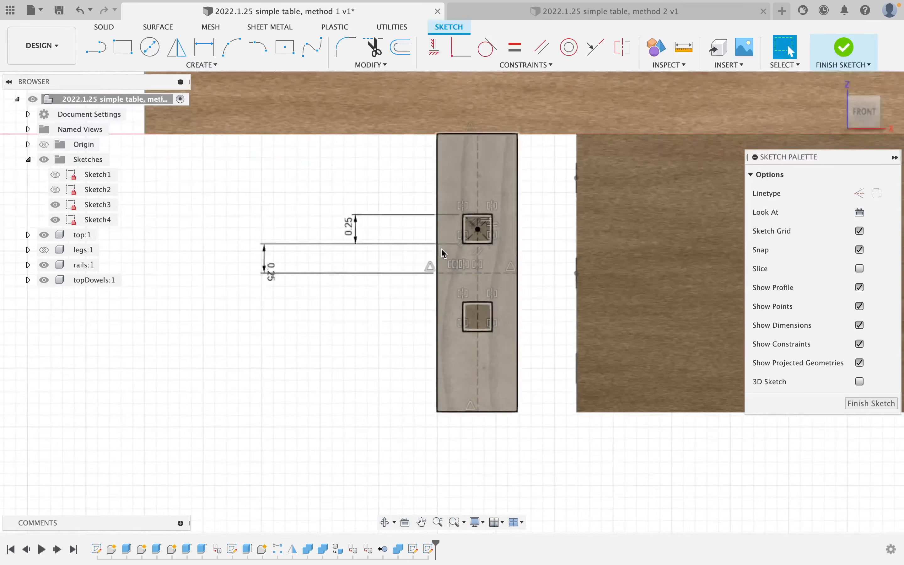
{"action": "mouse_move", "coordinate": [442, 251]}
{"action": "middle_mouse_down", "text": "shift"}
{"action": "mouse_move", "coordinate": [476, 244]}
{"action": "mouse_move", "coordinate": [495, 256]}
{"action": "mouse_move", "coordinate": [491, 246]}
{"action": "middle_mouse_up", "text": "shift"}
{"action": "scroll", "coordinate": [546, 273], "scroll_direction": "up", "scroll_amount": 3}
{"action": "scroll", "coordinate": [546, 272], "scroll_direction": "down", "scroll_amount": 3}
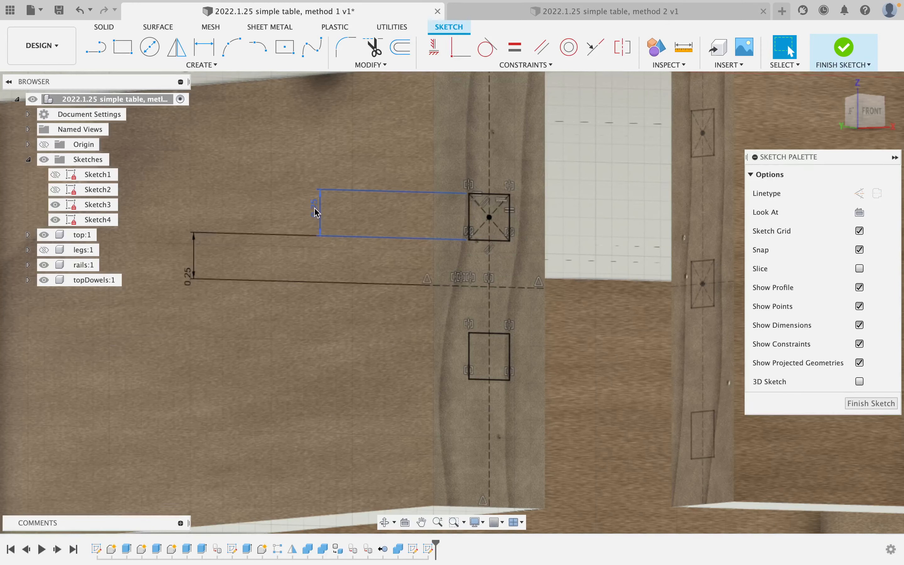
Change the square size dimension to 3/8 in and finish the sketch.
{"action": "double_click", "coordinate": [315, 212]}
{"action": "type", "text": "3/"}
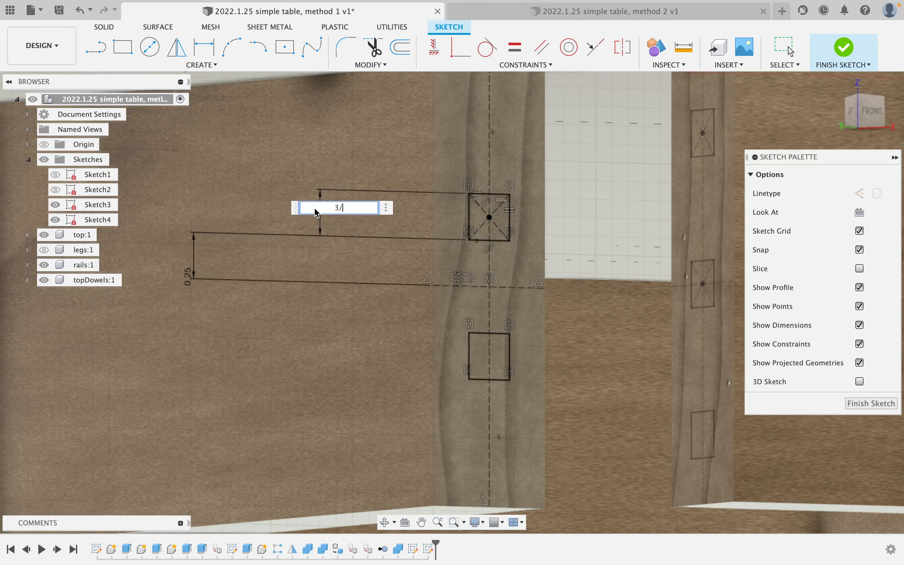
{"action": "type", "text": "8"}
{"action": "key", "text": "Return"}
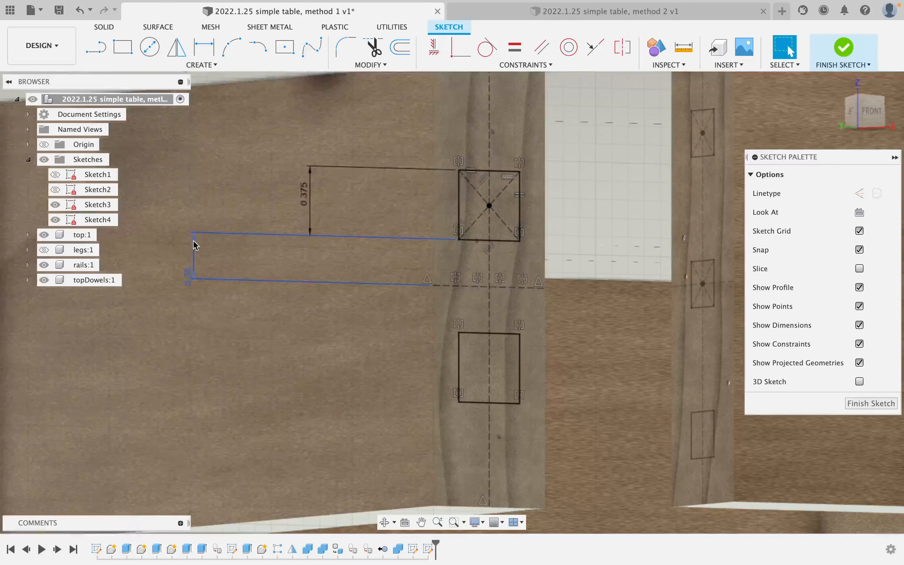
{"action": "scroll", "coordinate": [571, 257], "scroll_direction": "down", "scroll_amount": 3}
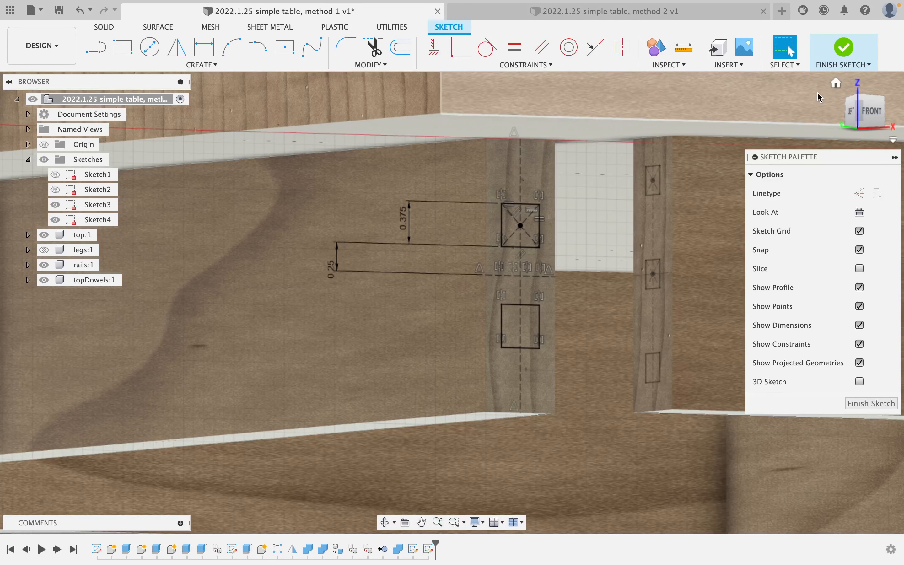
{"action": "left_click", "coordinate": [846, 63]}
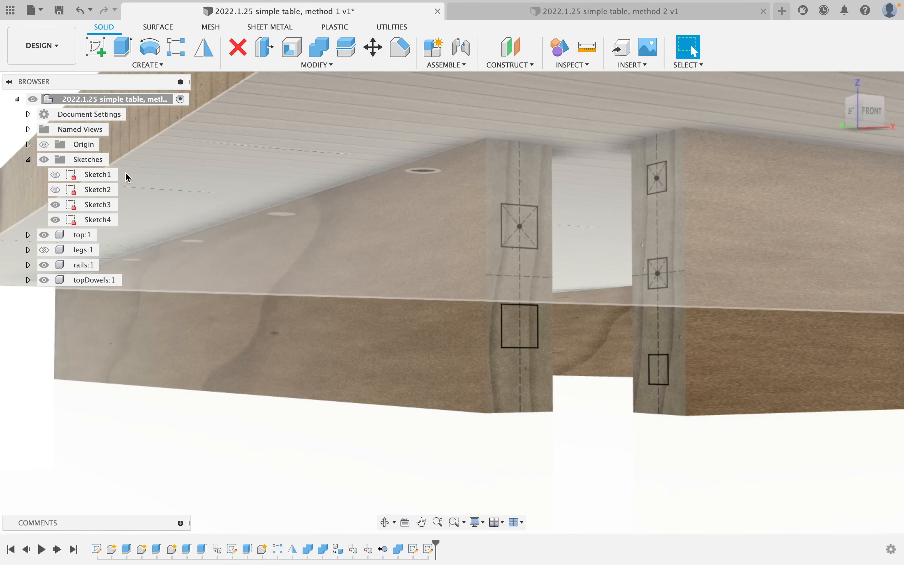
Edit Sketch3 and change the dowel square size from 0.25 to 3/8 in.
{"action": "right_click", "coordinate": [96, 204]}
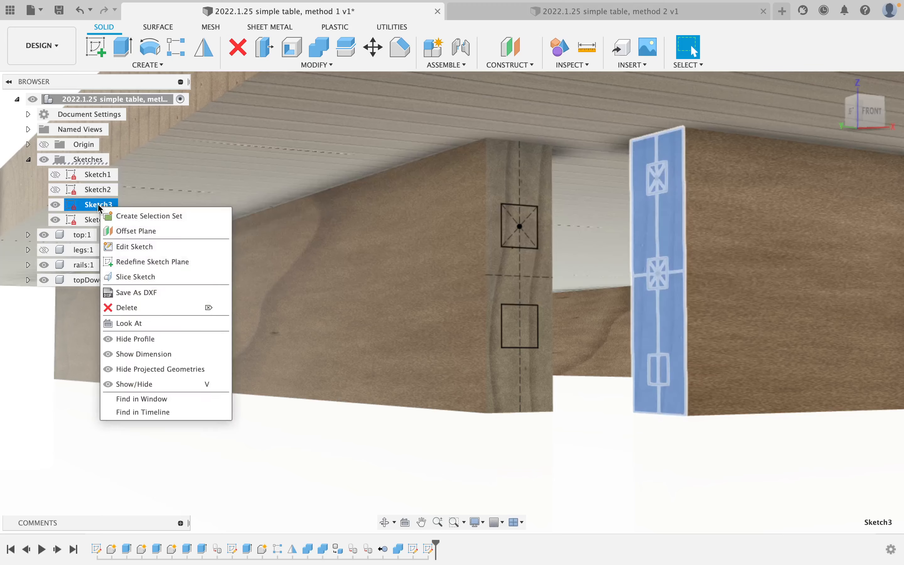
{"action": "left_click", "coordinate": [144, 246]}
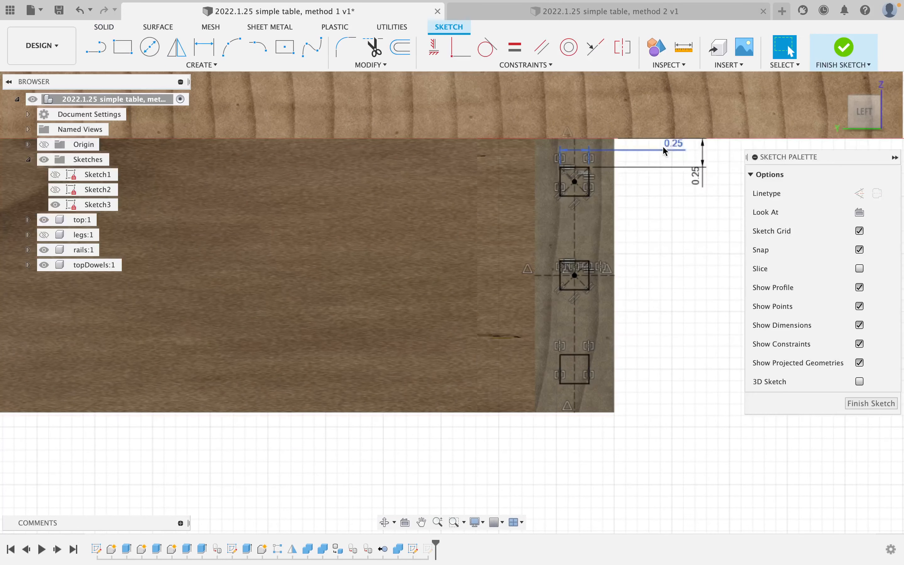
{"action": "double_click", "coordinate": [670, 146]}
{"action": "type", "text": "3/"}
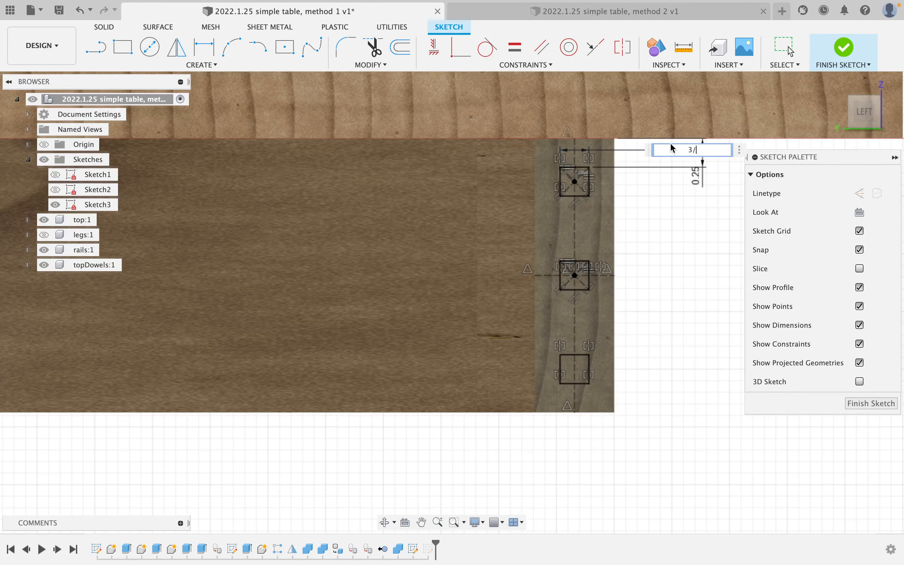
{"action": "type", "text": "8"}
{"action": "key", "text": "Return"}
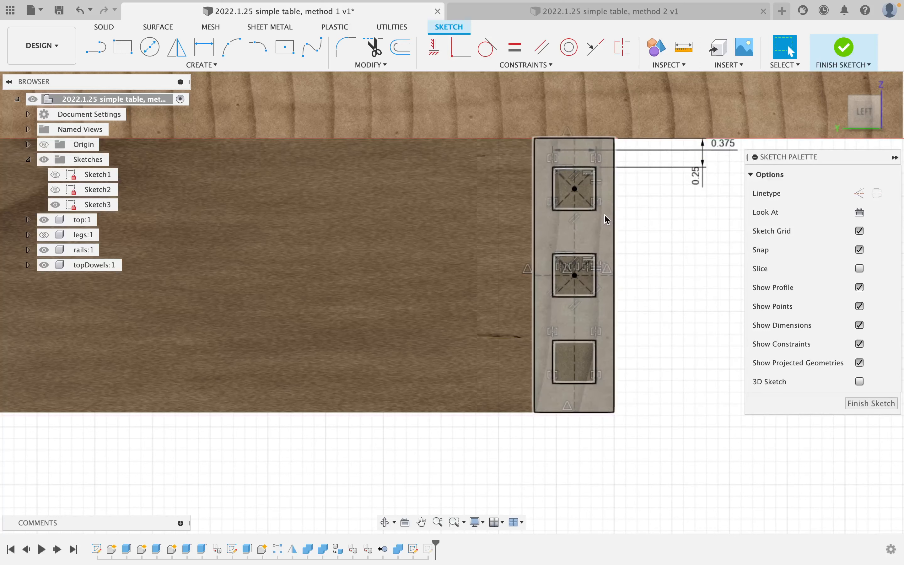
Measure the gap between the two sketch lines with Inspect.
{"action": "key", "text": "i"}
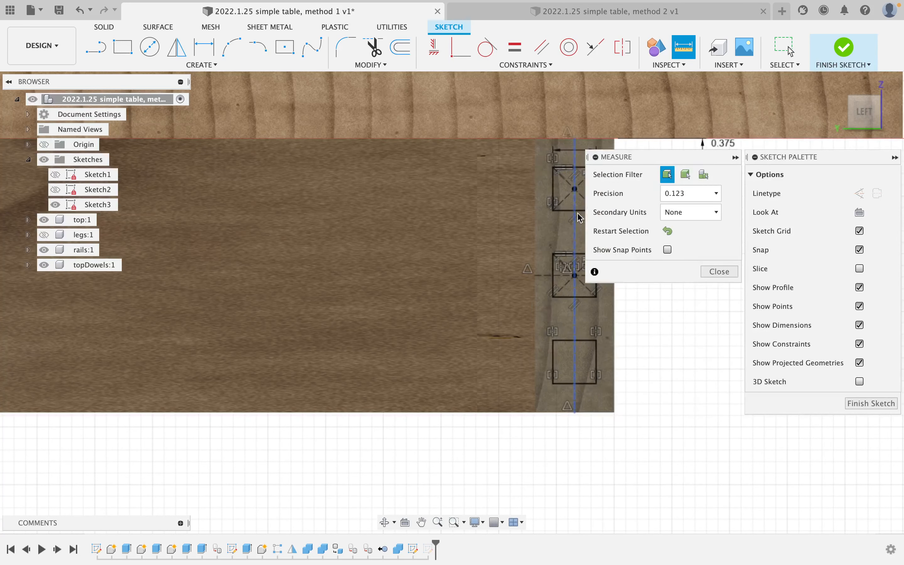
{"action": "left_click", "coordinate": [578, 215]}
{"action": "left_click", "coordinate": [581, 255]}
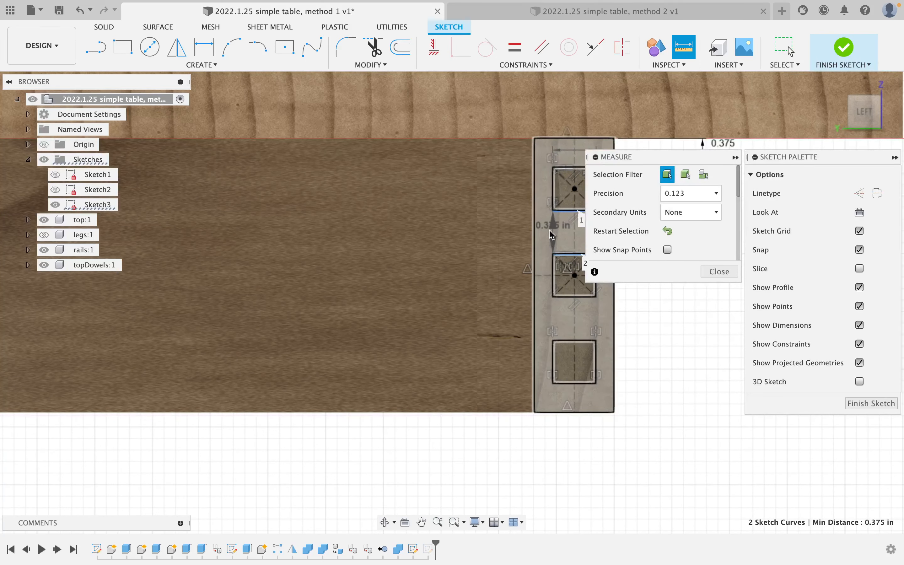
{"action": "left_click", "coordinate": [721, 271]}
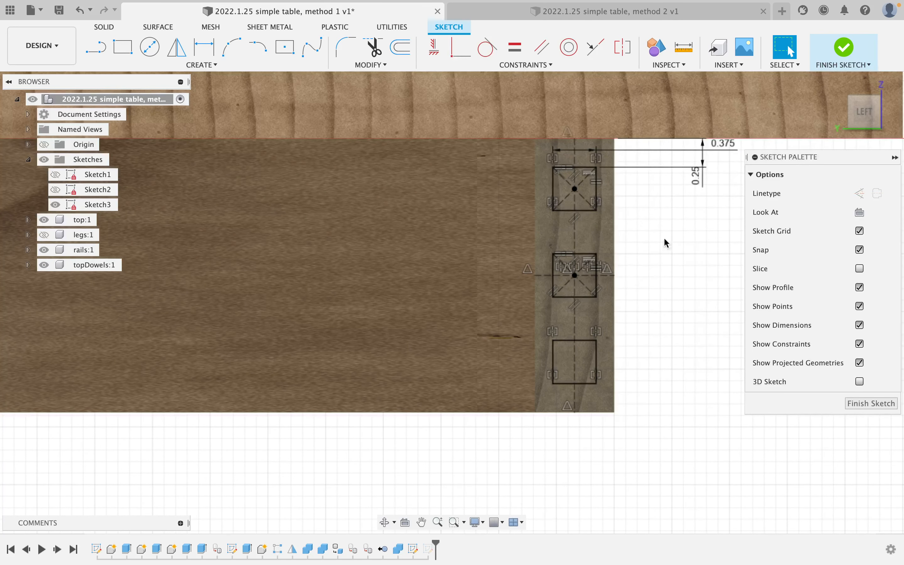
Reduce the remaining 0.25 offset to 3/16 in and return to the home view.
{"action": "double_click", "coordinate": [697, 179]}
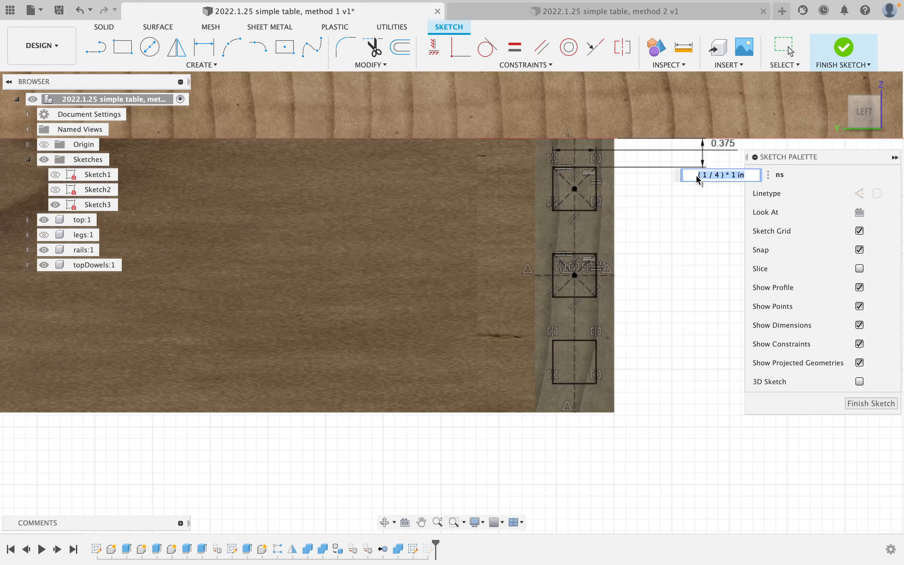
{"action": "type", "text": "3/16"}
{"action": "key", "text": "Return"}
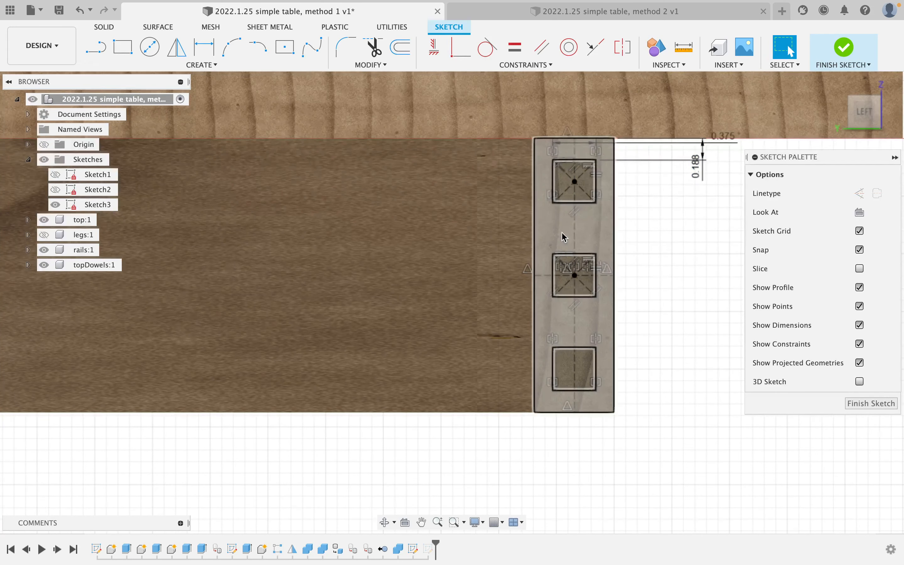
{"action": "scroll", "coordinate": [513, 247], "scroll_direction": "down", "scroll_amount": 3}
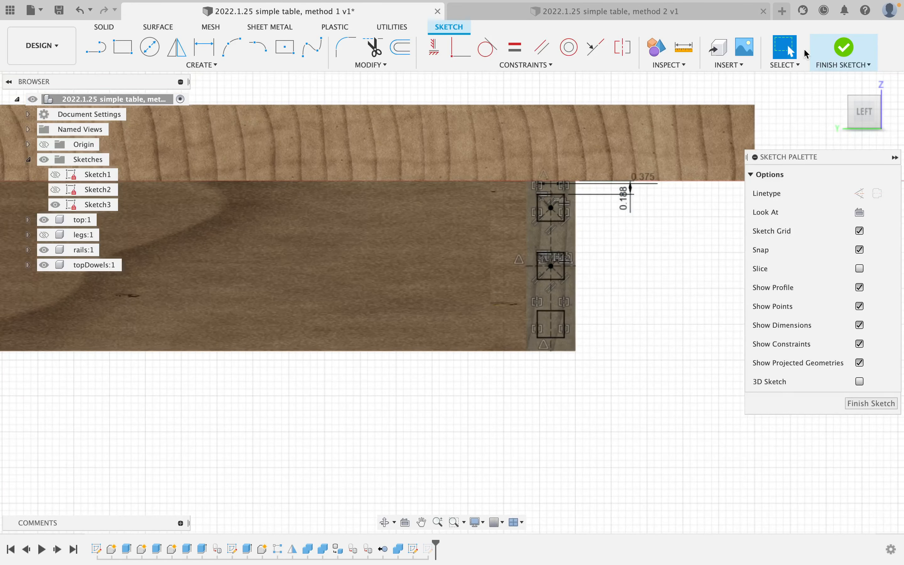
{"action": "left_click", "coordinate": [843, 52]}
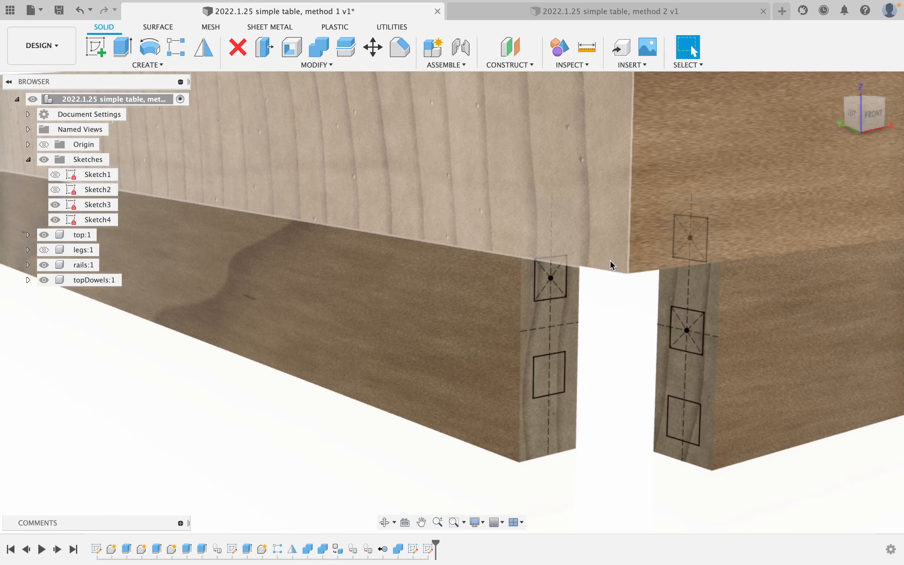
Start an extrusion of the top, middle and bottom square profiles on the leg.
{"action": "middle_click_drag", "start_coordinate": [613, 265], "coordinate": [598, 248], "text": "shift"}
{"action": "scroll", "coordinate": [599, 247], "scroll_direction": "down", "scroll_amount": 4}
{"action": "middle_click_drag", "start_coordinate": [599, 314], "coordinate": [516, 272]}
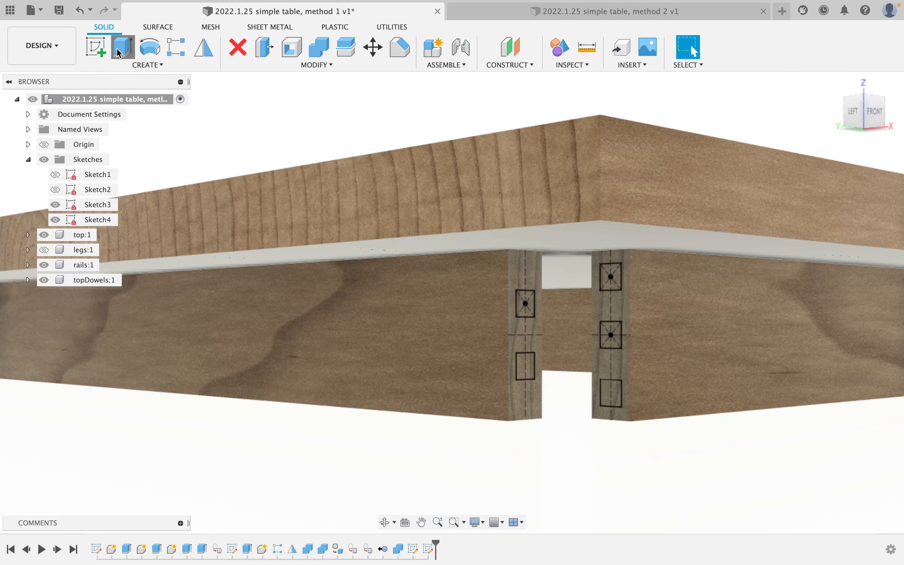
{"action": "left_click", "coordinate": [119, 53]}
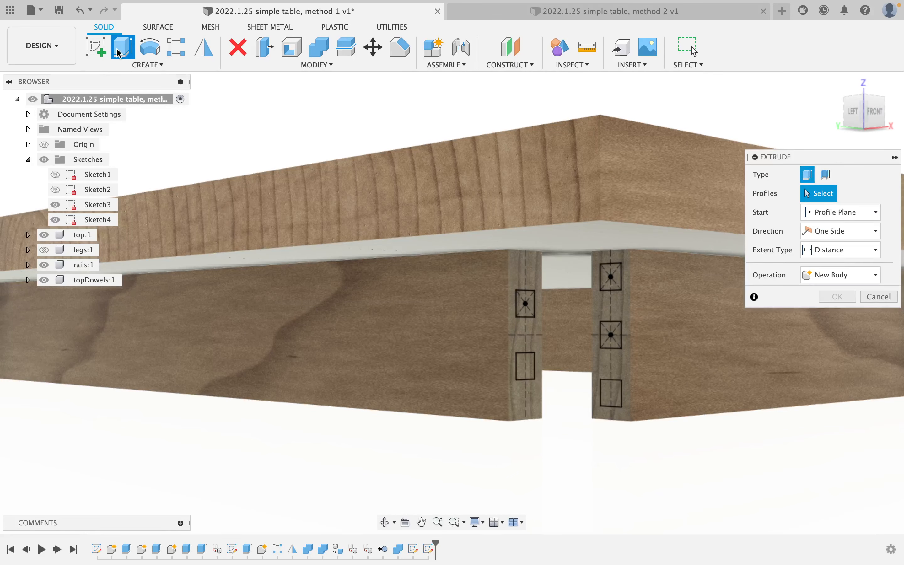
{"action": "left_click", "coordinate": [611, 277]}
{"action": "left_click", "coordinate": [610, 334]}
{"action": "left_click", "coordinate": [611, 388]}
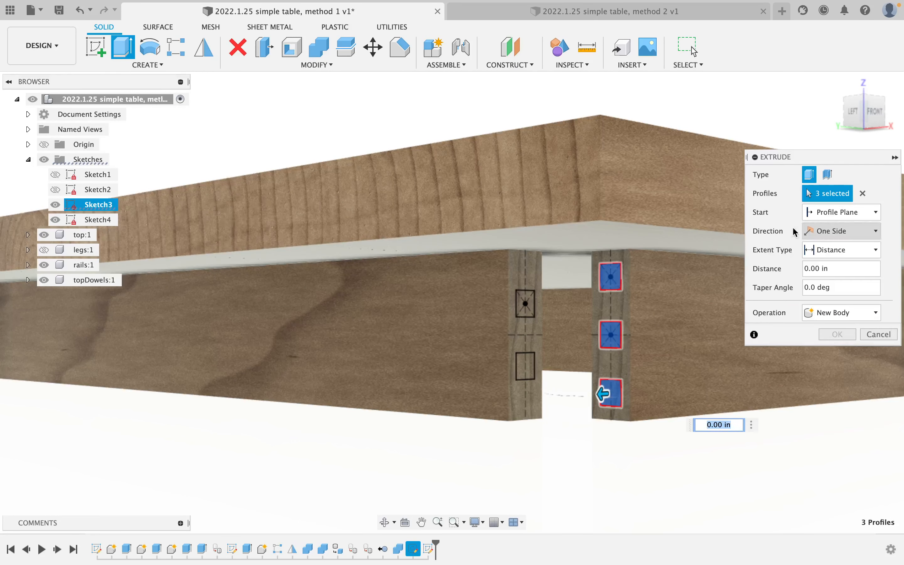
{"action": "left_click", "coordinate": [44, 249]}
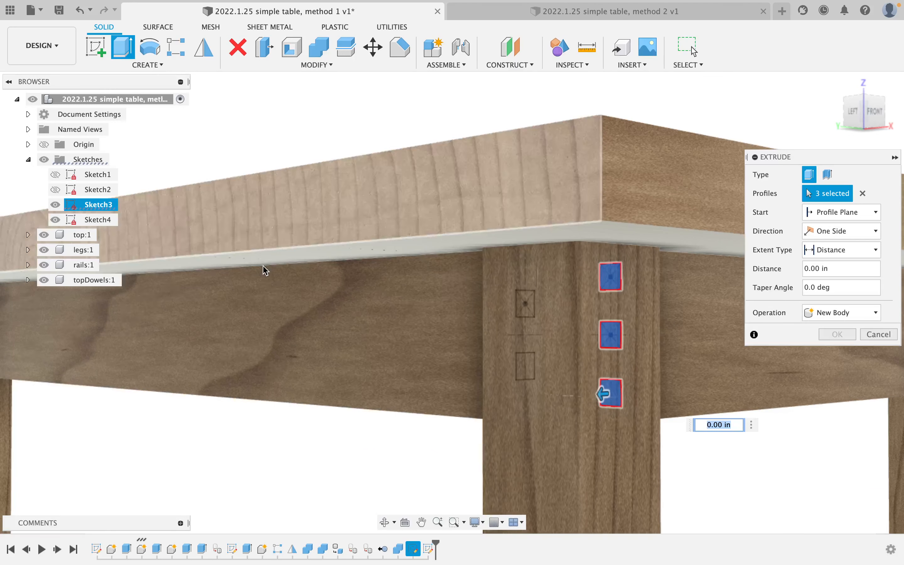
Extrude them To Object up to the leg as New Body, creating three dowel bodies.
{"action": "left_click", "coordinate": [856, 257]}
{"action": "left_click", "coordinate": [857, 291]}
{"action": "left_click", "coordinate": [547, 402]}
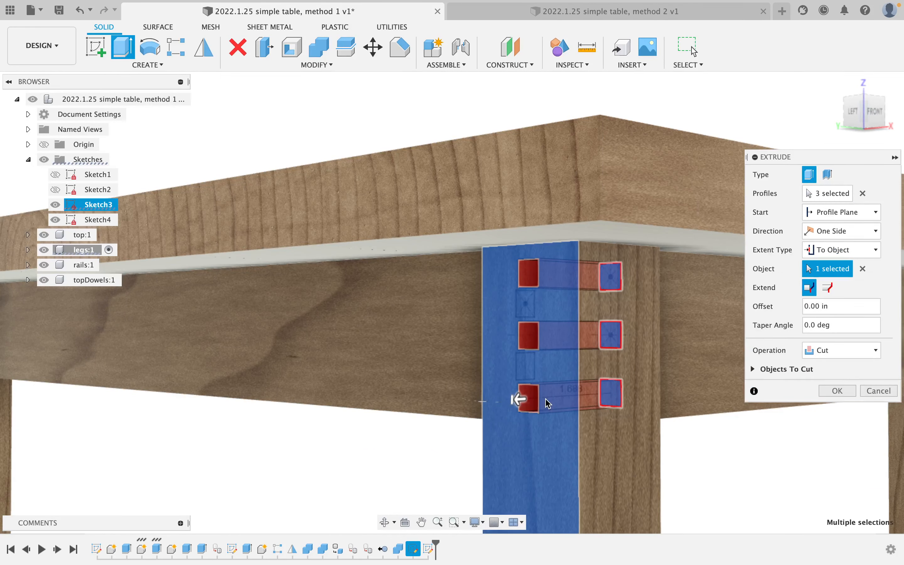
{"action": "left_click", "coordinate": [854, 352]}
{"action": "left_click", "coordinate": [858, 403]}
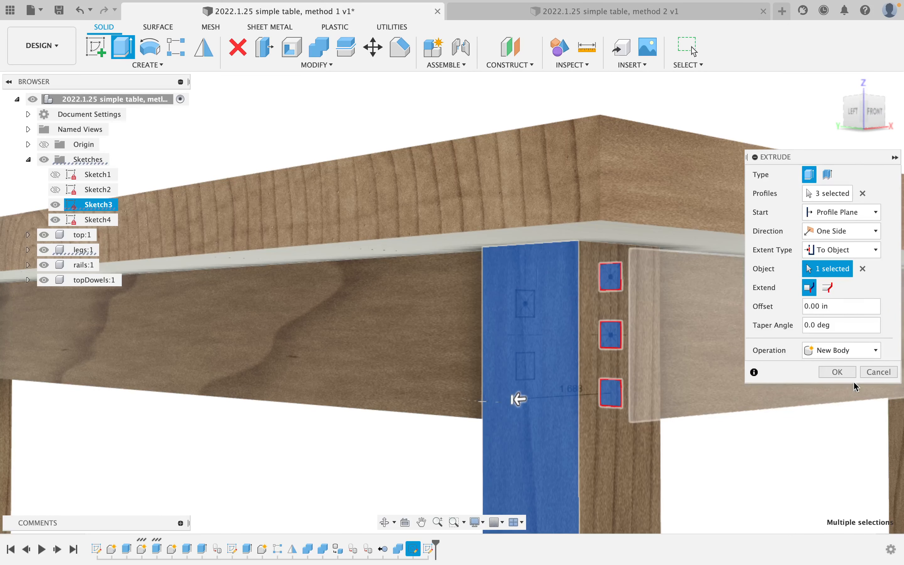
{"action": "left_click", "coordinate": [846, 374]}
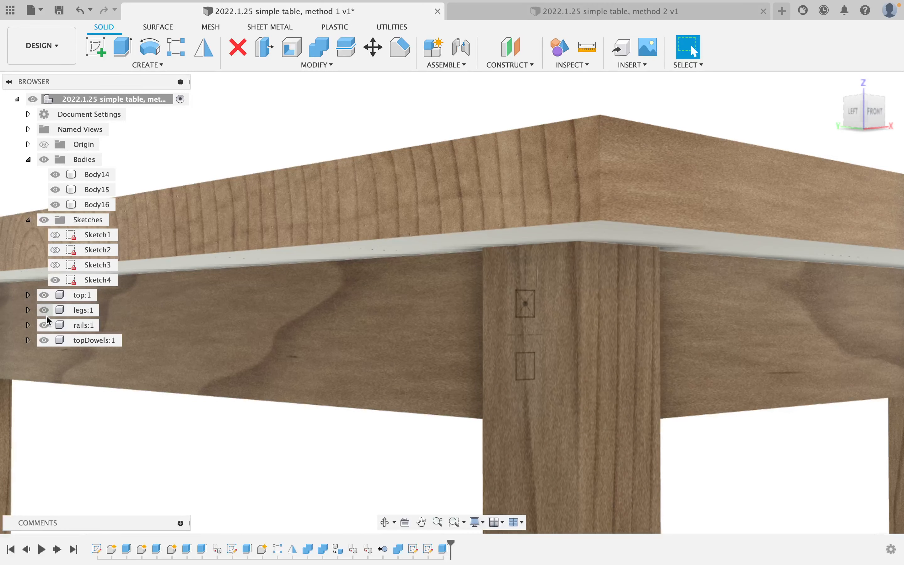
Extrude the upper and lower Sketch4 squares To Object up to the leg as new bodies Body17 and Body18.
{"action": "left_click", "coordinate": [44, 309]}
{"action": "middle_click_drag", "start_coordinate": [514, 347], "coordinate": [463, 343], "text": "shift"}
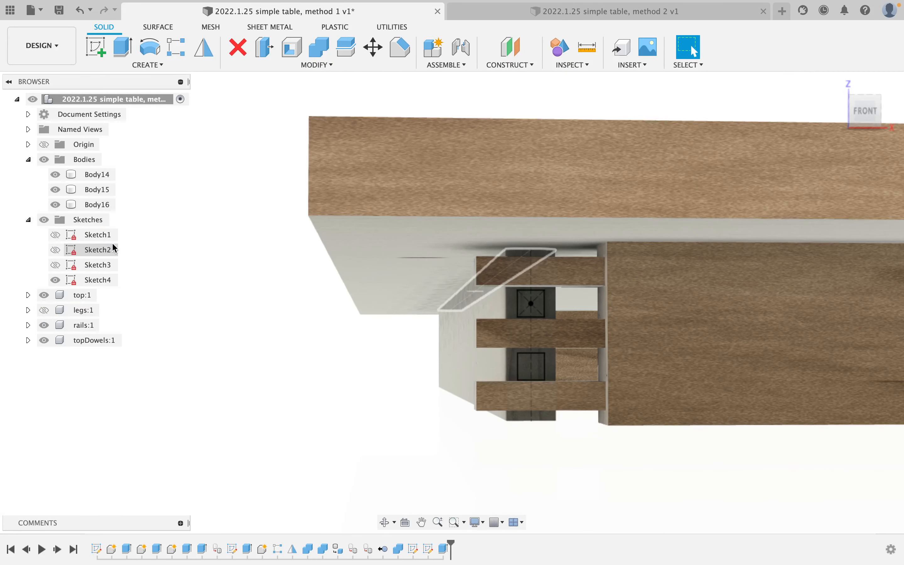
{"action": "left_click", "coordinate": [118, 52]}
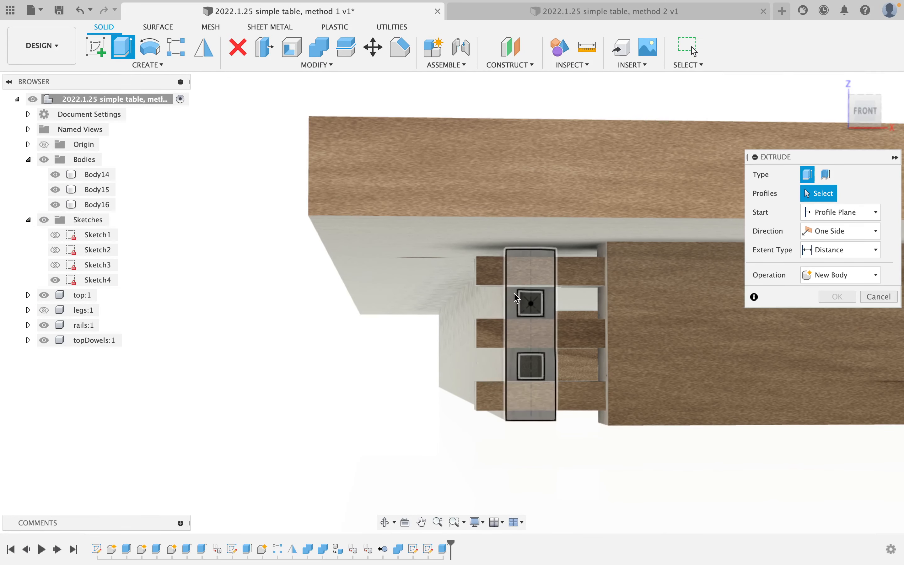
{"action": "left_click", "coordinate": [531, 302]}
{"action": "left_click", "coordinate": [536, 373]}
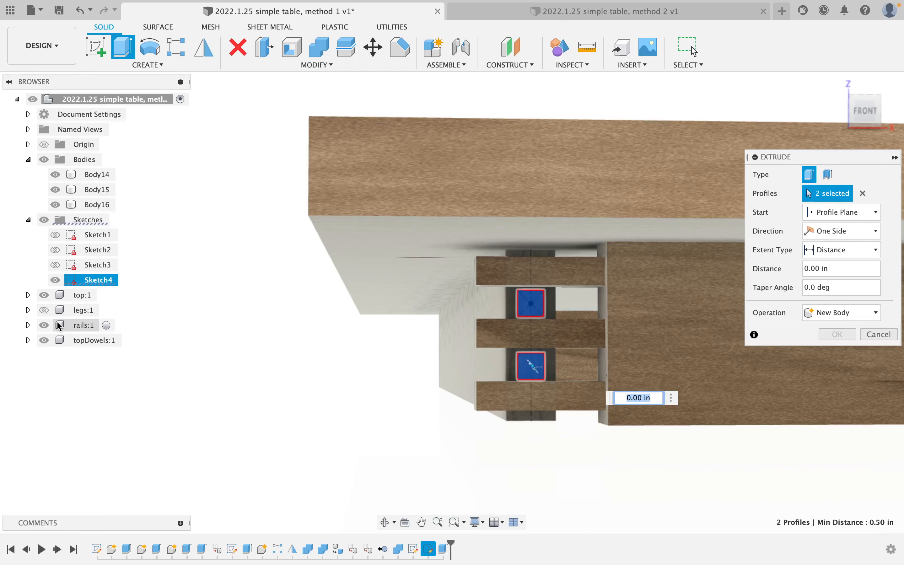
{"action": "left_click", "coordinate": [43, 315]}
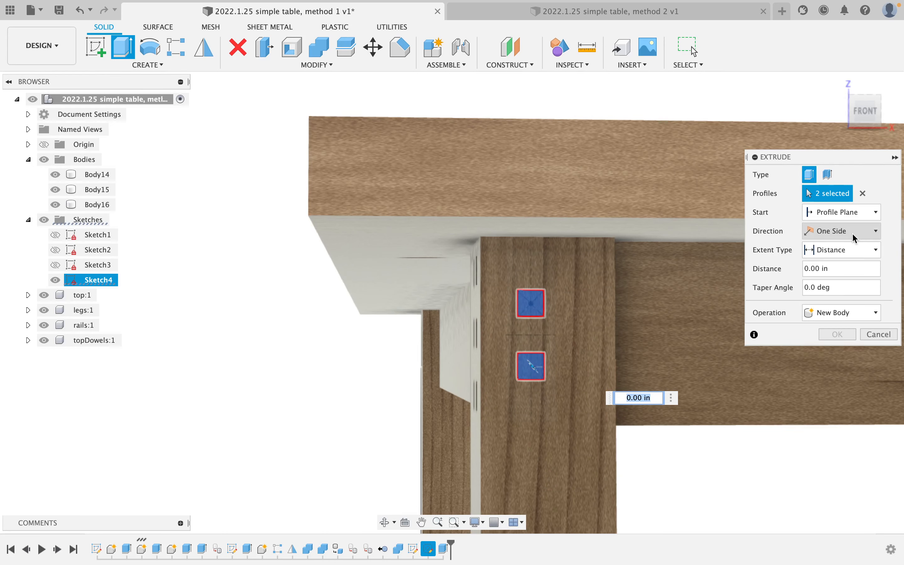
{"action": "left_click", "coordinate": [847, 249]}
{"action": "left_click", "coordinate": [847, 279]}
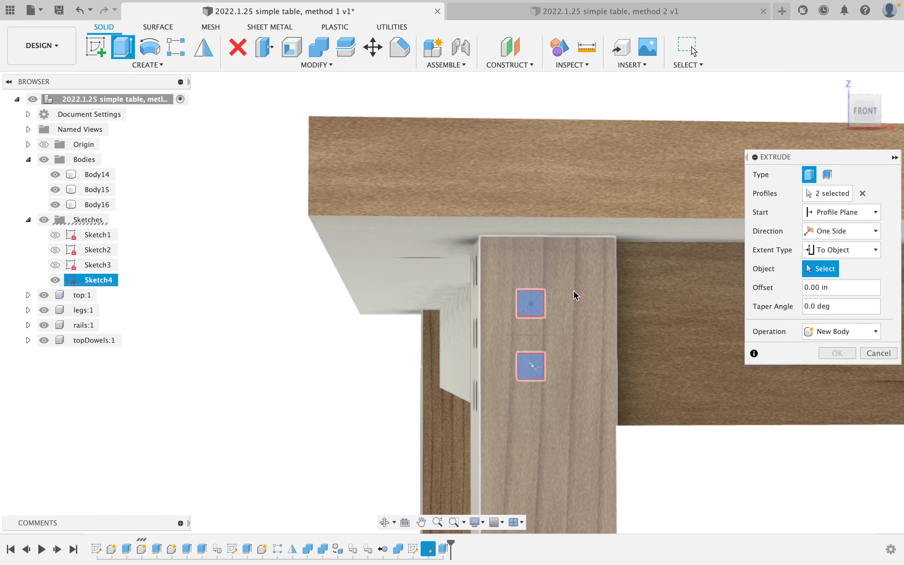
{"action": "left_click", "coordinate": [576, 295]}
{"action": "left_click", "coordinate": [864, 351]}
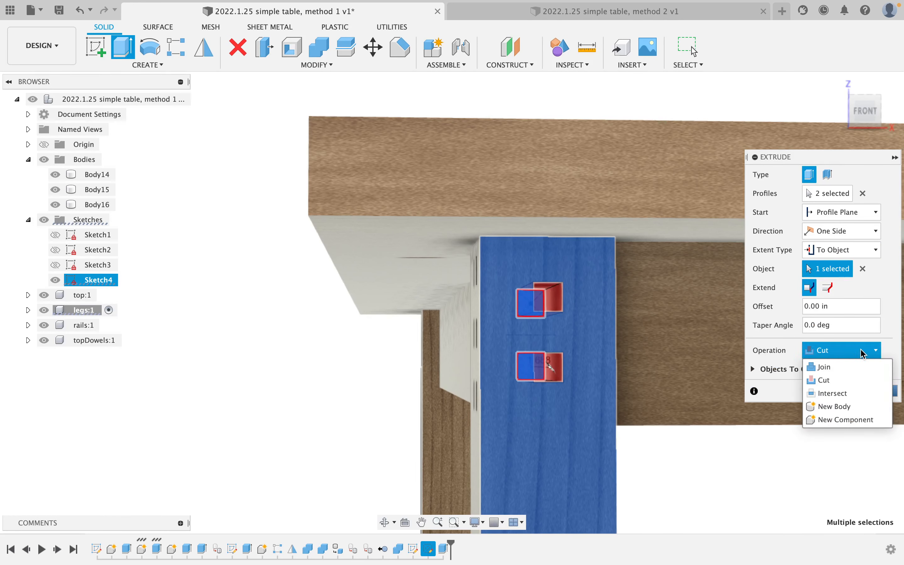
{"action": "left_click", "coordinate": [834, 406]}
{"action": "left_click", "coordinate": [835, 371]}
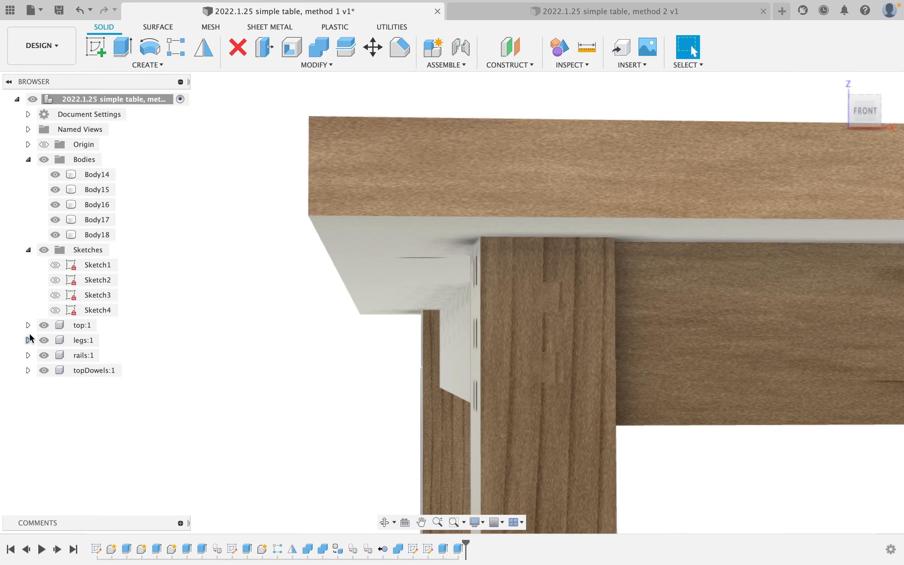
Edit Sketch4, change the 0.25 offset dimension to 5/16 in, and finish the sketch.
{"action": "left_click", "coordinate": [44, 340]}
{"action": "mouse_move", "coordinate": [519, 298]}
{"action": "middle_mouse_down", "text": "shift"}
{"action": "mouse_move", "coordinate": [693, 51]}
{"action": "mouse_move", "coordinate": [527, 297]}
{"action": "mouse_move", "coordinate": [539, 297]}
{"action": "middle_mouse_up", "text": "shift"}
{"action": "scroll", "coordinate": [539, 297], "scroll_direction": "up", "scroll_amount": 5}
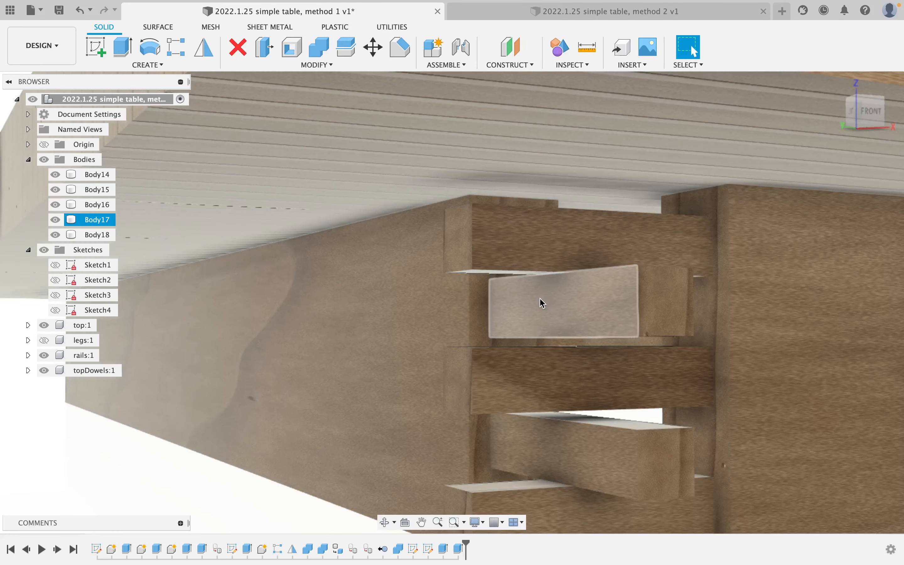
{"action": "scroll", "coordinate": [562, 330], "scroll_direction": "up", "scroll_amount": 3}
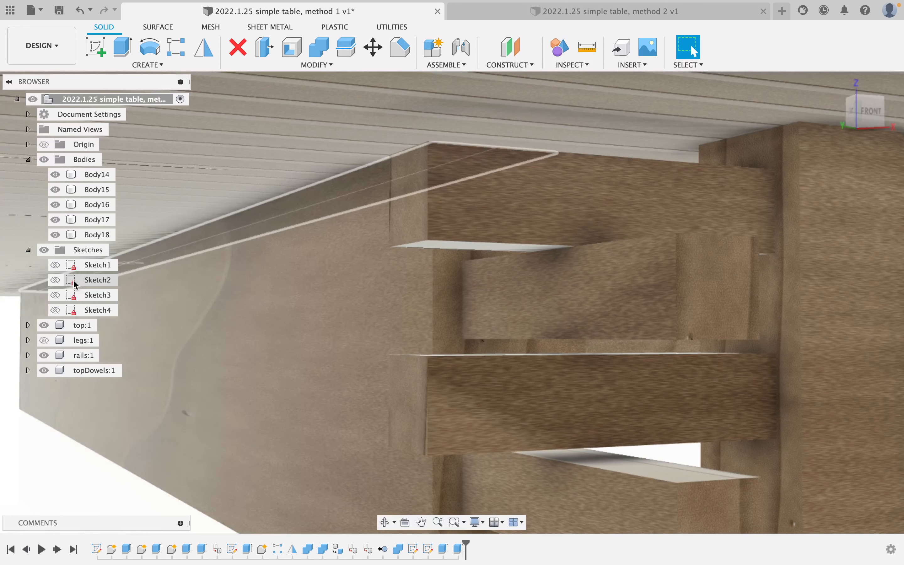
{"action": "right_click", "coordinate": [89, 312]}
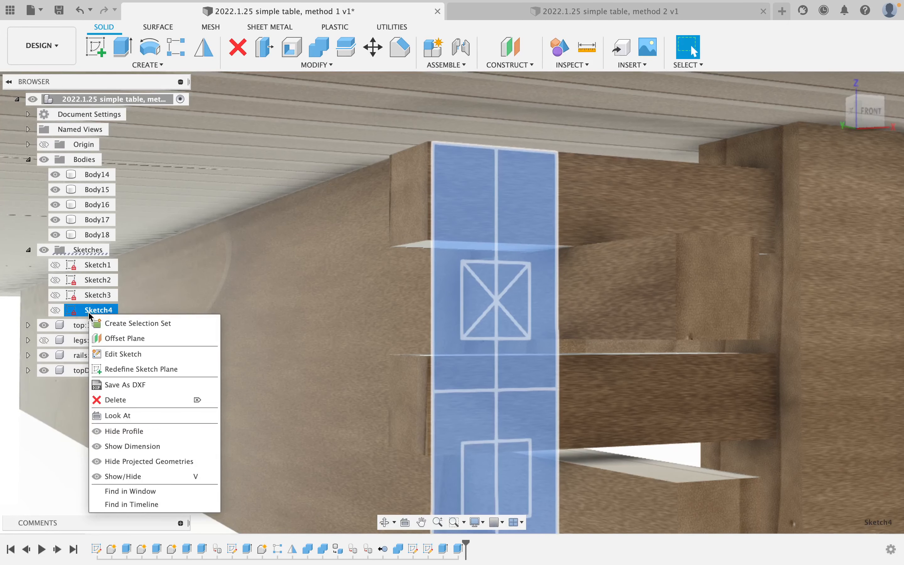
{"action": "left_click", "coordinate": [149, 354]}
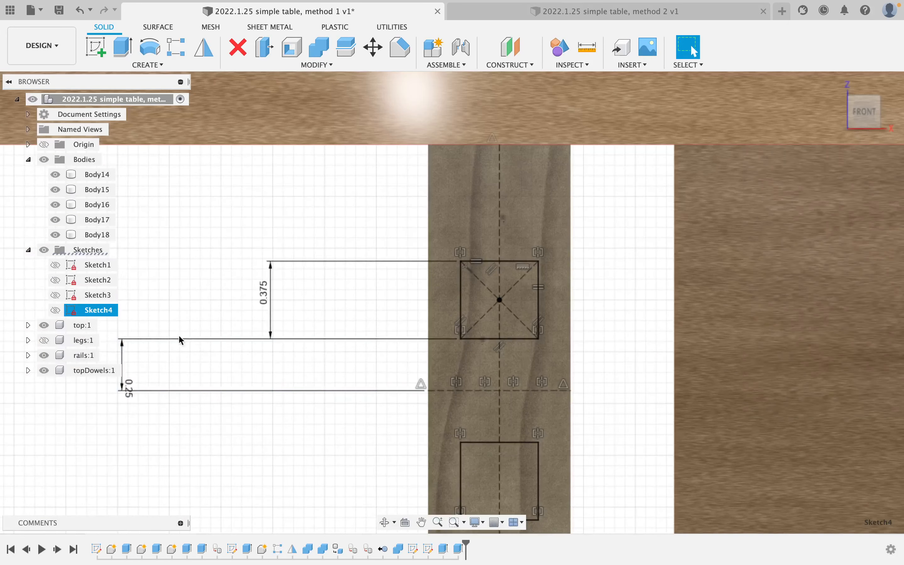
{"action": "double_click", "coordinate": [131, 389]}
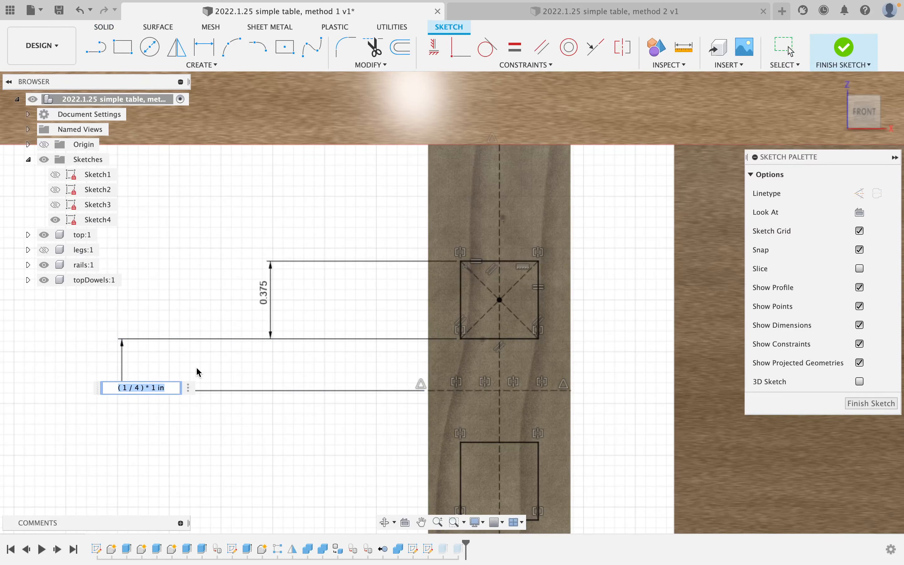
{"action": "type", "text": "5/16"}
{"action": "key", "text": "Return"}
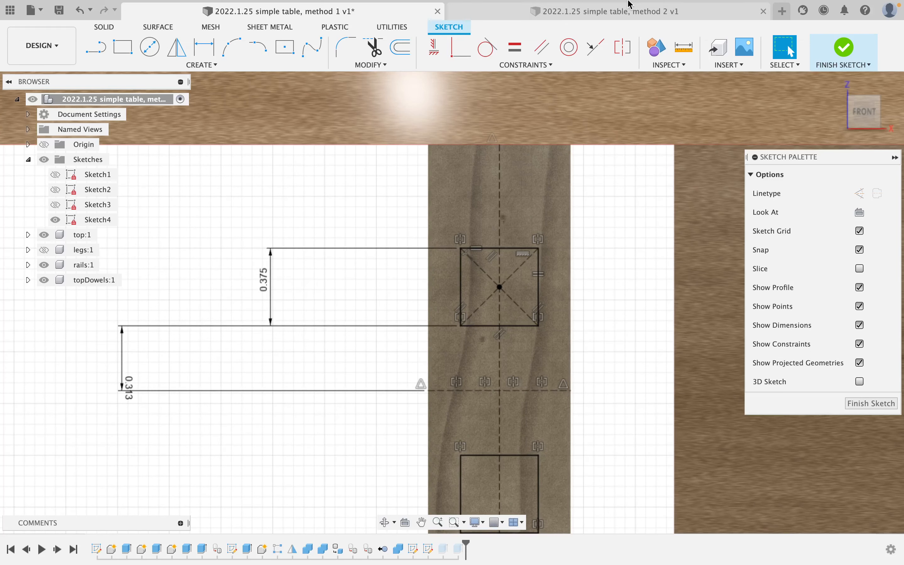
{"action": "left_click", "coordinate": [845, 48]}
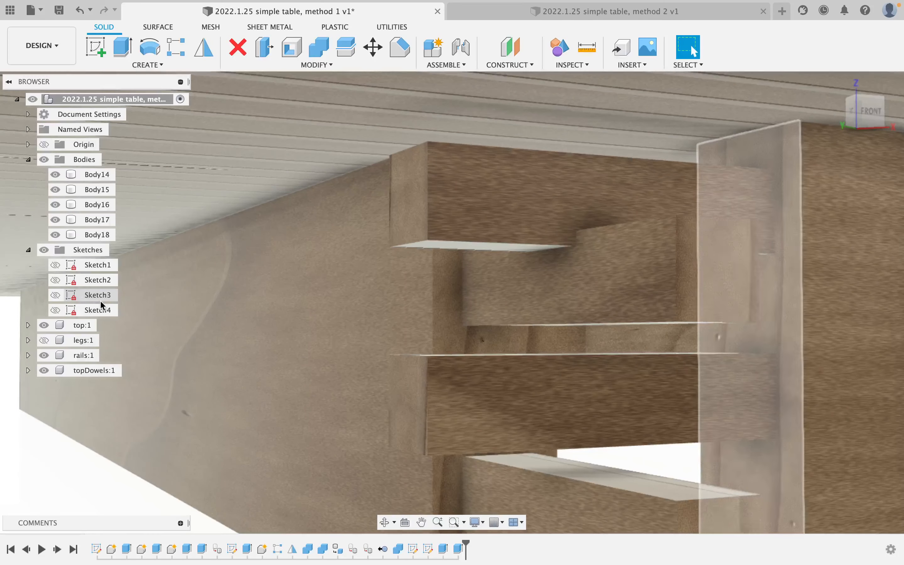
Reopen Sketch4 and open the 0.313 offset dimension for editing.
{"action": "right_click", "coordinate": [104, 310]}
{"action": "left_click", "coordinate": [152, 353]}
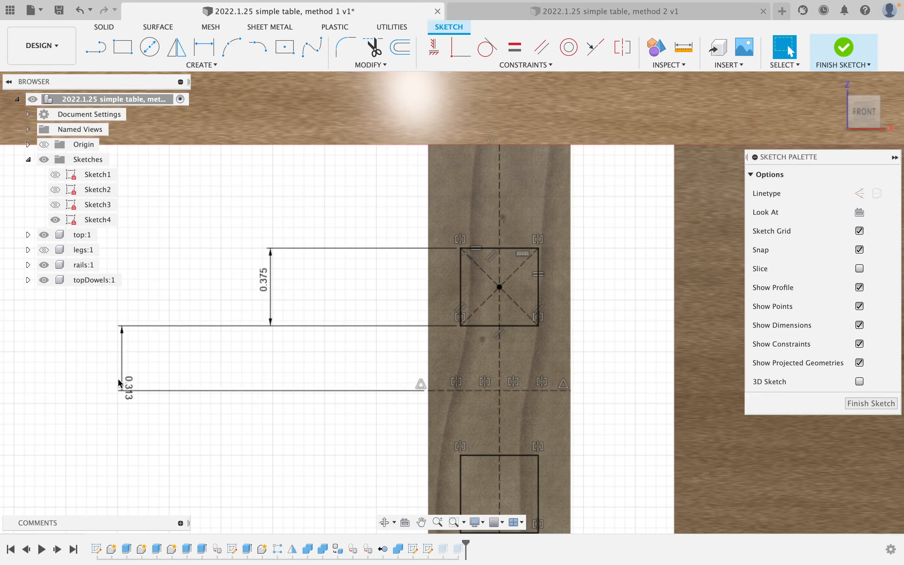
{"action": "double_click", "coordinate": [126, 385]}
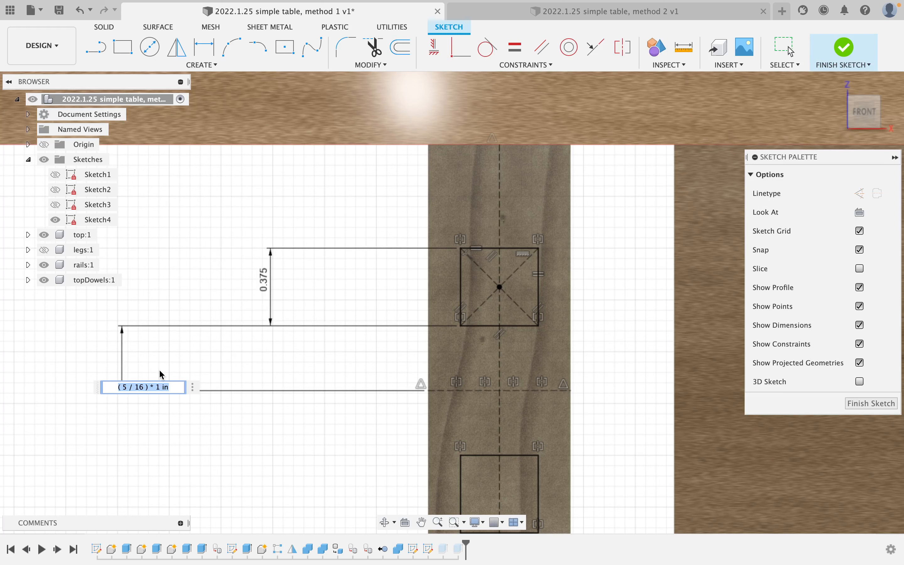
Set the lower offset dimension to 17/64 in and finish the sketch.
{"action": "type", "text": "7/64"}
{"action": "key", "text": "Return"}
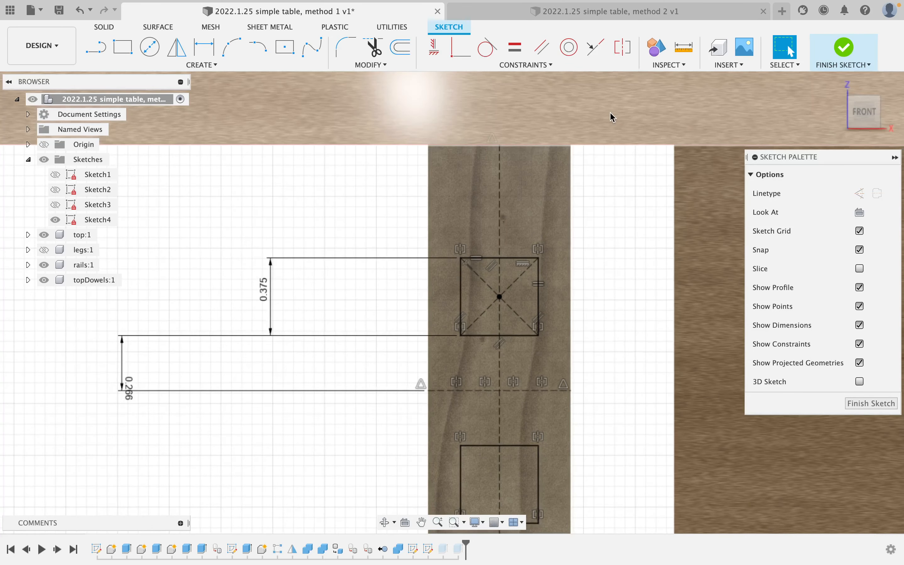
{"action": "left_click", "coordinate": [844, 45]}
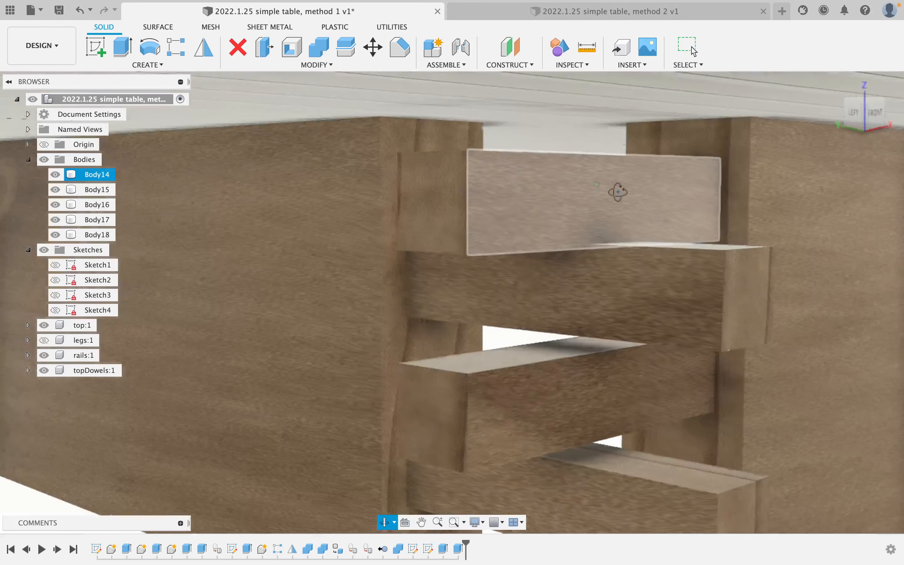
{"action": "middle_click_drag", "start_coordinate": [618, 192], "coordinate": [545, 196], "text": "shift"}
Reopen Sketch4, change the offset dimension to 0.234 in, and finish the sketch.
{"action": "left_click", "coordinate": [257, 261]}
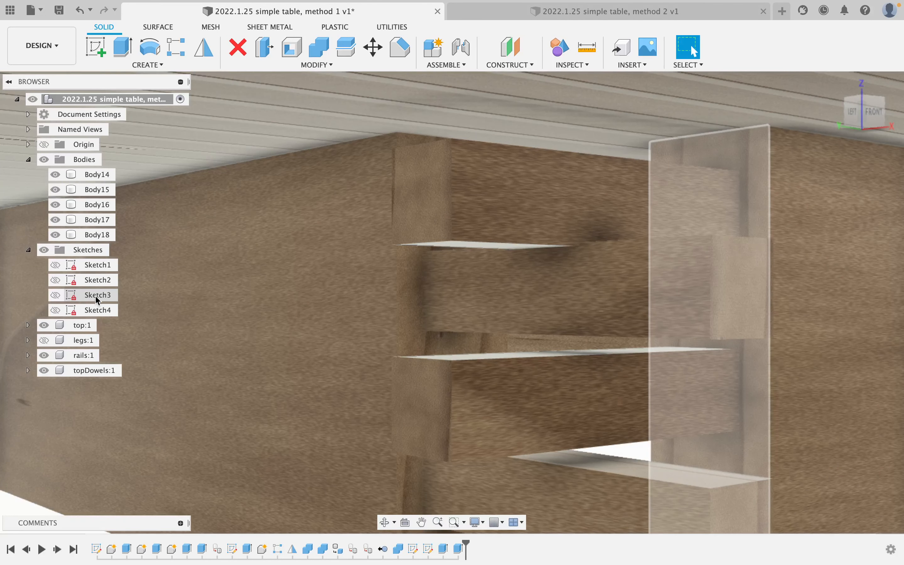
{"action": "right_click", "coordinate": [98, 309]}
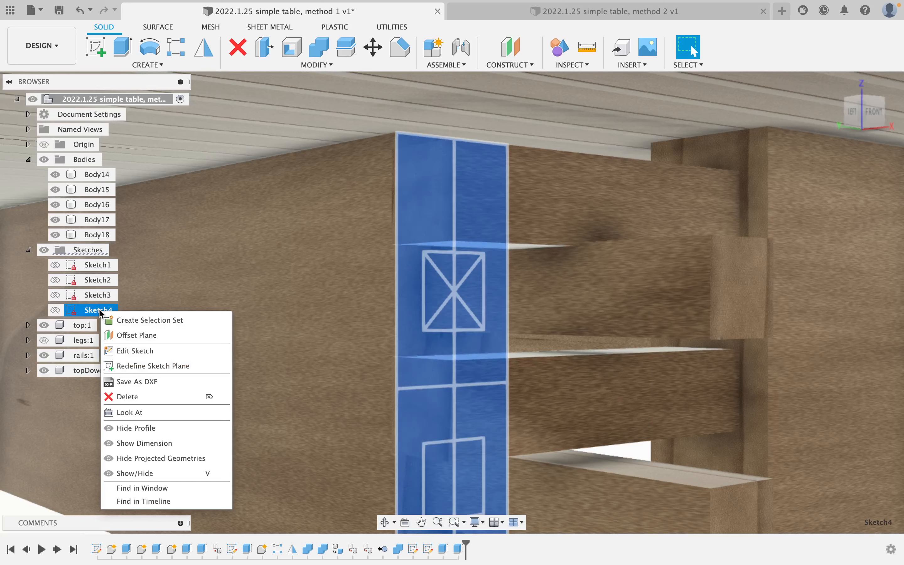
{"action": "left_click", "coordinate": [161, 349]}
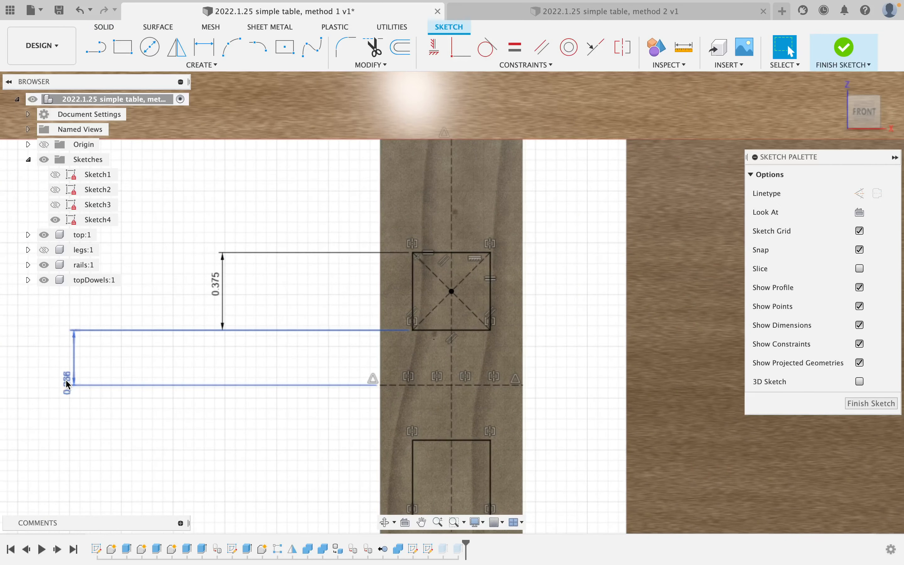
{"action": "double_click", "coordinate": [67, 381]}
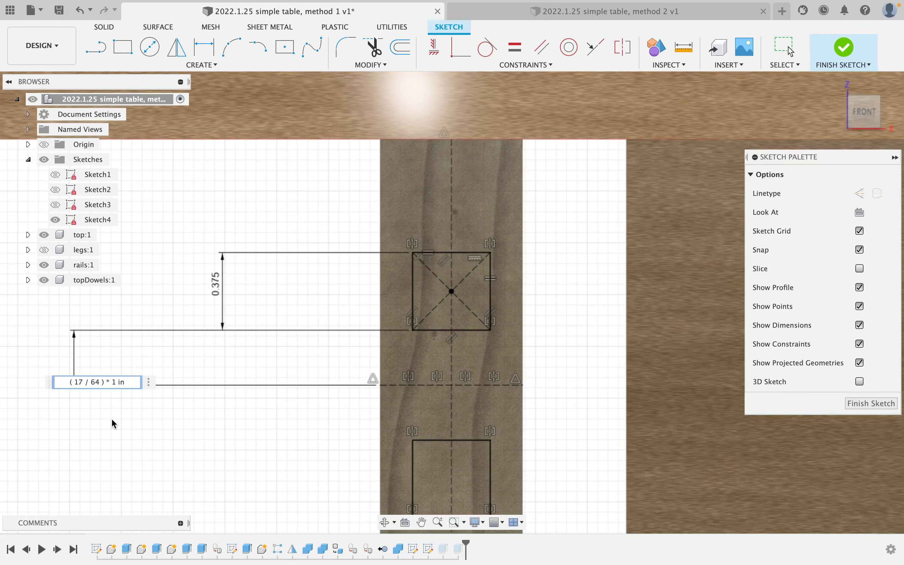
{"action": "key", "text": "Return"}
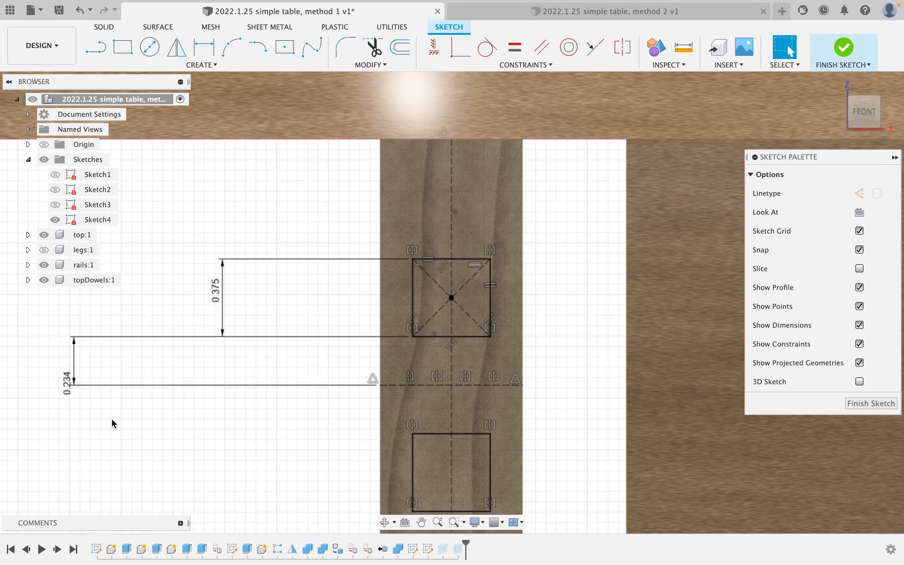
{"action": "left_click", "coordinate": [832, 48]}
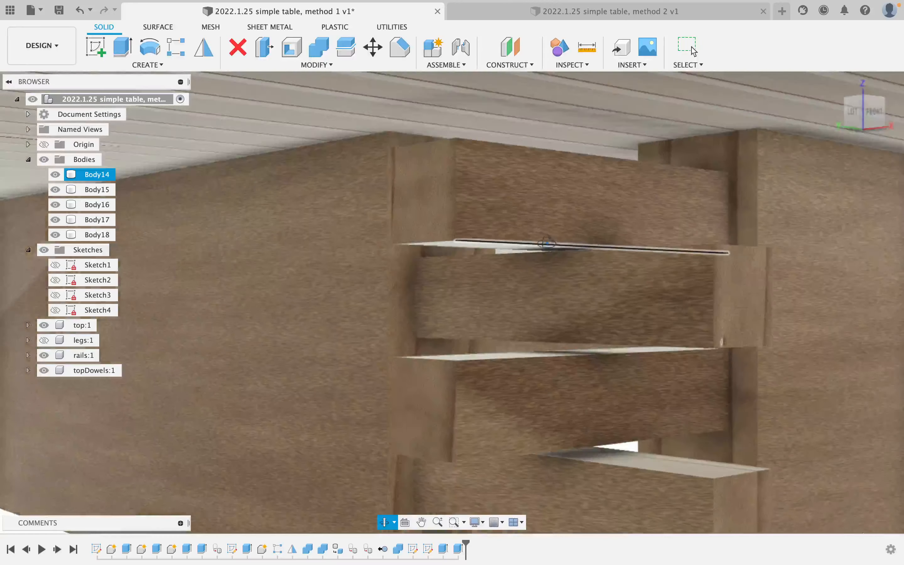
{"action": "mouse_move", "coordinate": [547, 242]}
{"action": "middle_mouse_down", "text": "shift"}
{"action": "mouse_move", "coordinate": [558, 246]}
{"action": "mouse_move", "coordinate": [551, 235]}
{"action": "middle_mouse_up", "text": "shift"}
{"action": "scroll", "coordinate": [550, 233], "scroll_direction": "down", "scroll_amount": 5}
{"action": "scroll", "coordinate": [550, 234], "scroll_direction": "down", "scroll_amount": 4}
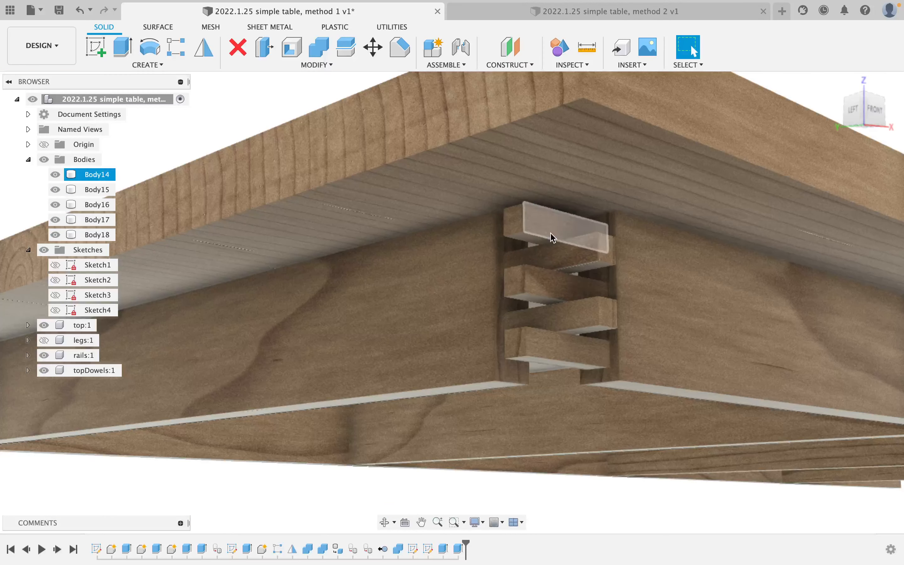
{"action": "scroll", "coordinate": [572, 280], "scroll_direction": "up", "scroll_amount": 5}
{"action": "middle_click_drag", "start_coordinate": [573, 255], "coordinate": [572, 258], "text": "shift"}
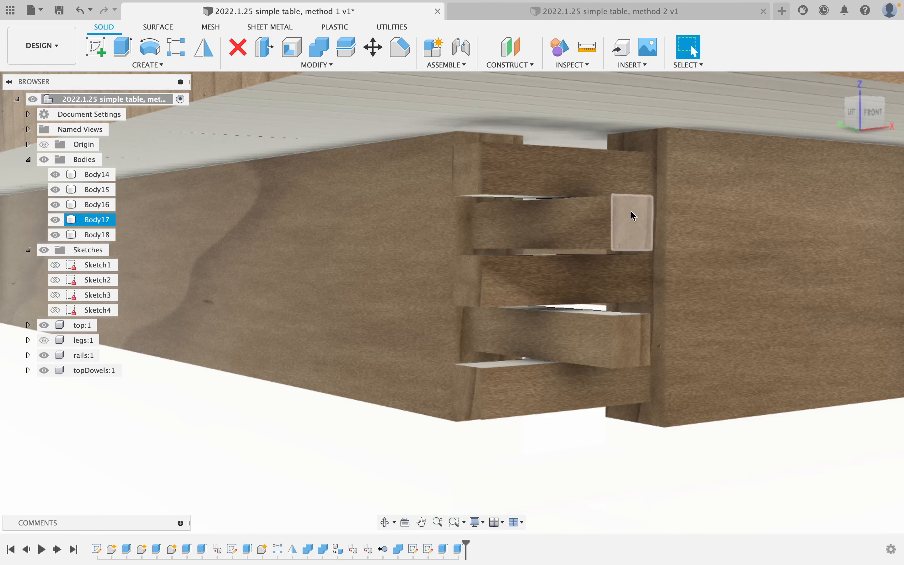
{"action": "scroll", "coordinate": [553, 205], "scroll_direction": "down", "scroll_amount": 2}
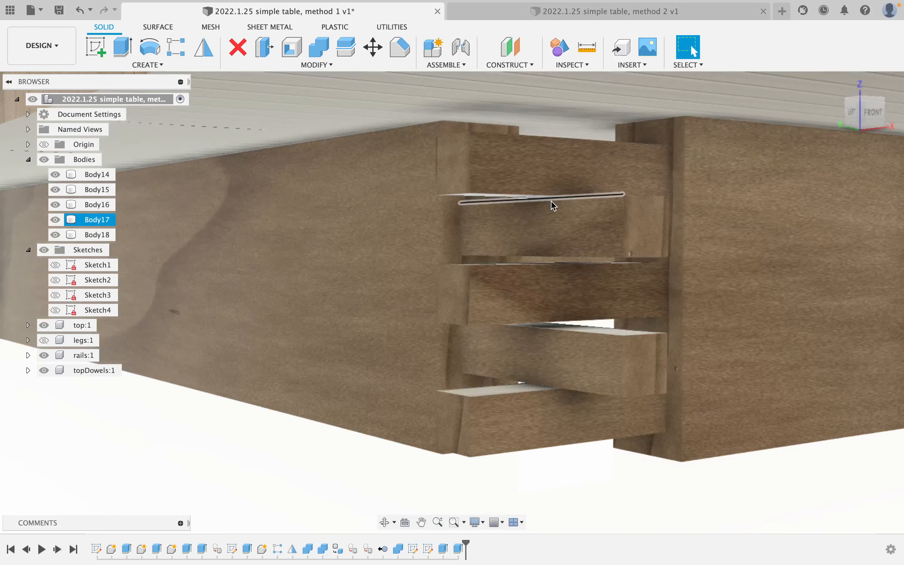
{"action": "scroll", "coordinate": [555, 204], "scroll_direction": "down", "scroll_amount": 6}
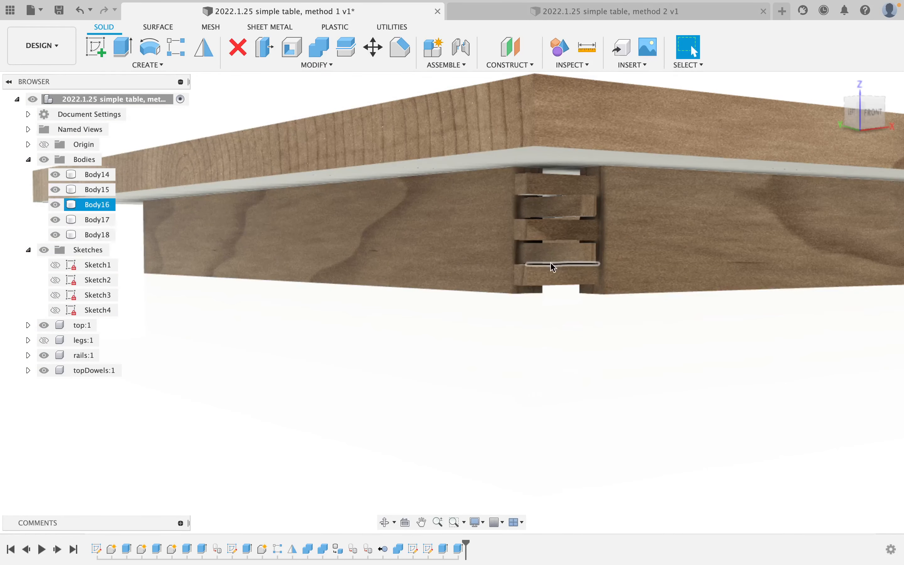
{"action": "mouse_move", "coordinate": [553, 267]}
{"action": "middle_mouse_down", "text": "shift"}
{"action": "mouse_move", "coordinate": [517, 252]}
{"action": "mouse_move", "coordinate": [538, 248]}
{"action": "mouse_move", "coordinate": [538, 260]}
{"action": "middle_mouse_up", "text": "shift"}
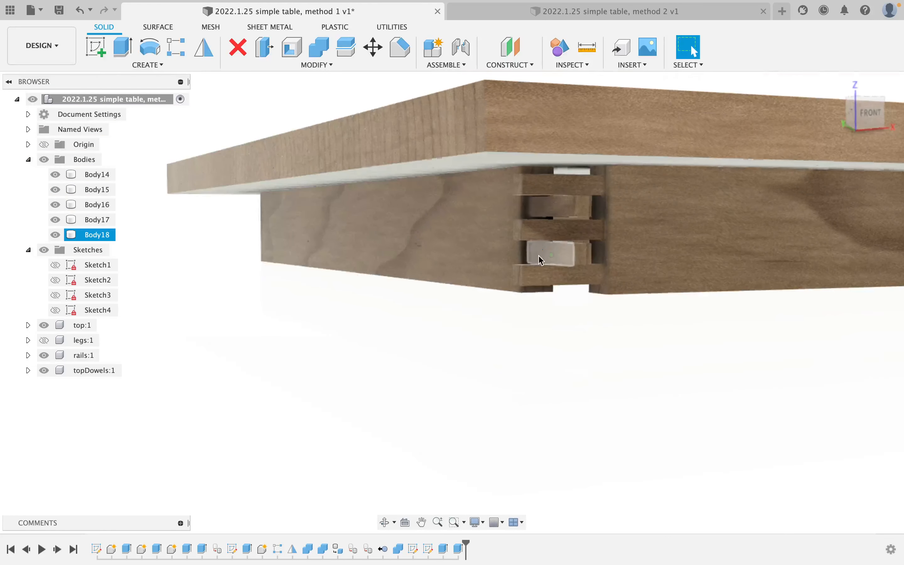
Mirror the joint slats across the table's centre plane to the opposite end.
{"action": "left_click", "coordinate": [211, 44]}
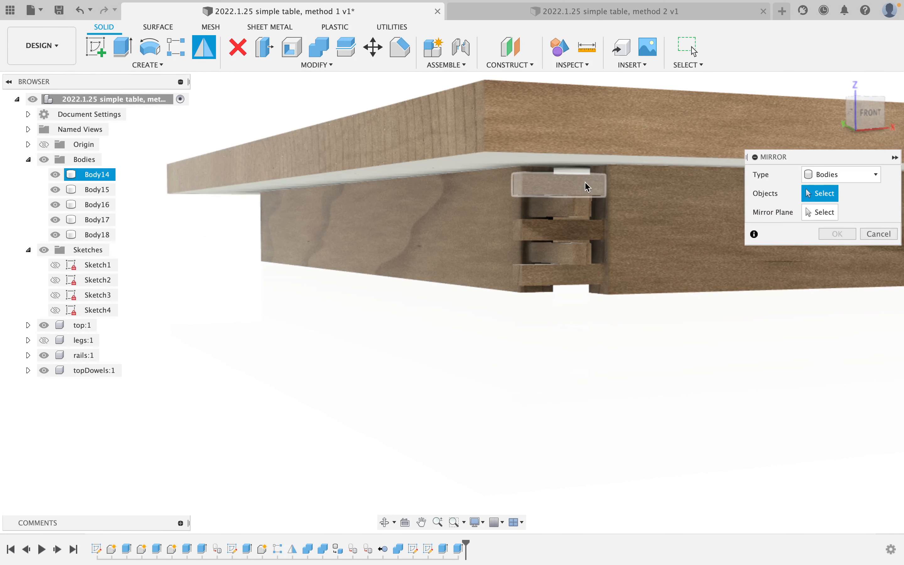
{"action": "left_click", "coordinate": [588, 187]}
{"action": "left_click", "coordinate": [588, 229]}
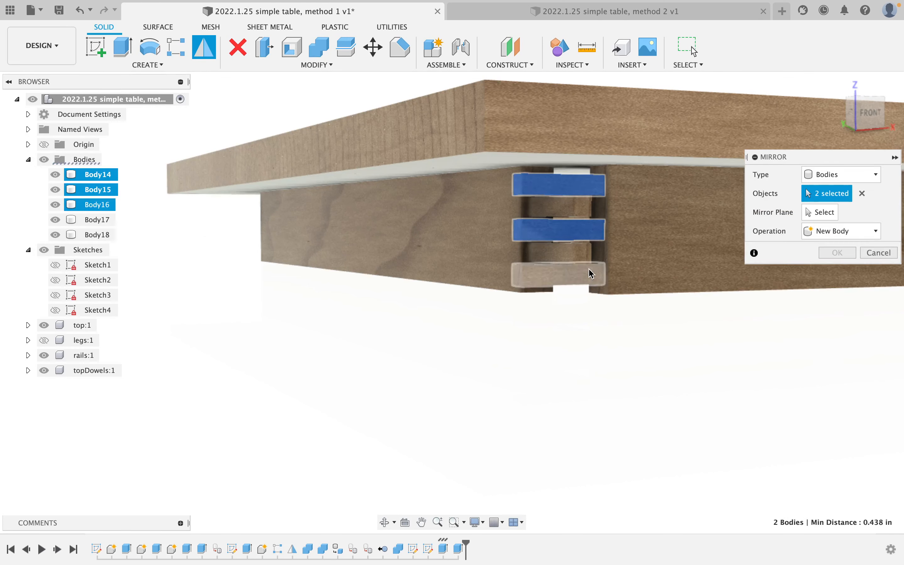
{"action": "left_click", "coordinate": [833, 222]}
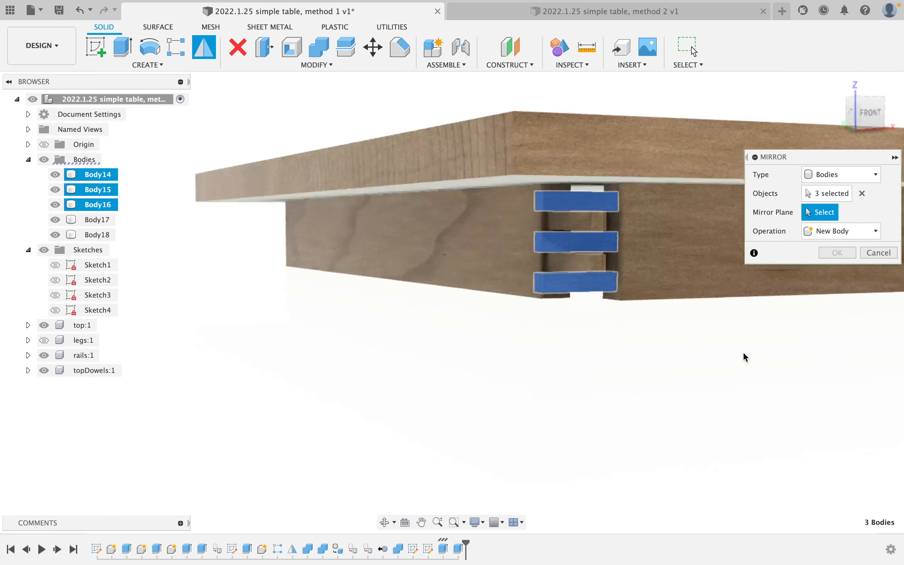
{"action": "scroll", "coordinate": [784, 357], "scroll_direction": "down", "scroll_amount": 5}
{"action": "middle_click_drag", "start_coordinate": [819, 357], "coordinate": [433, 343]}
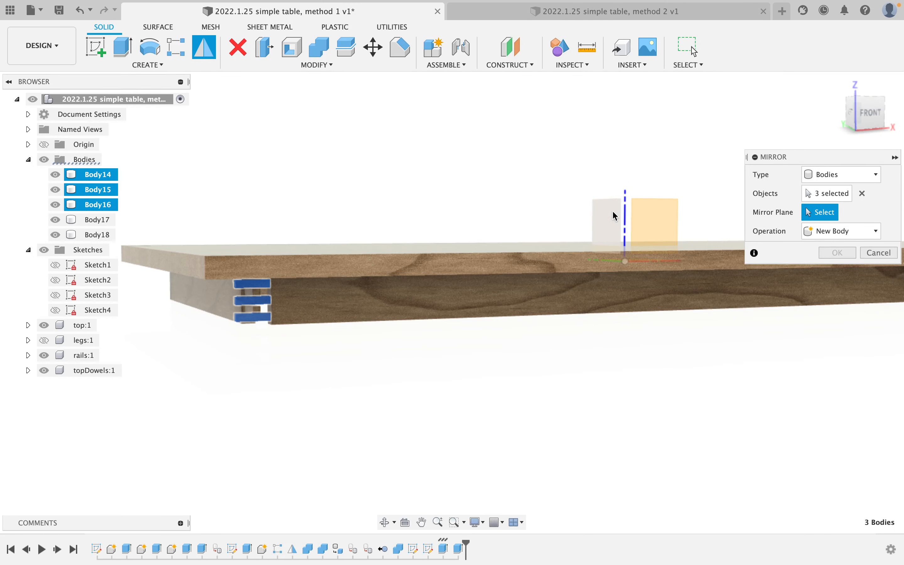
{"action": "left_click", "coordinate": [837, 253]}
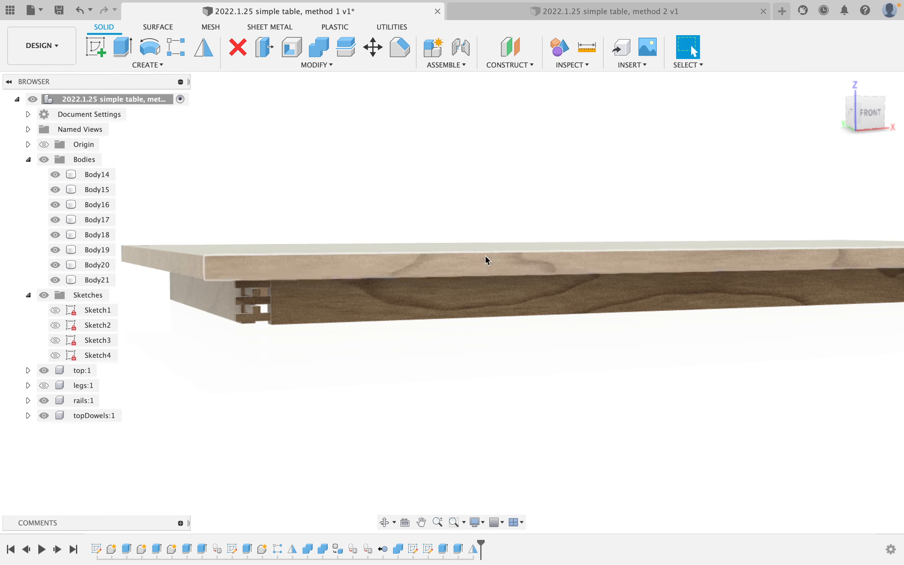
Mirror all six slats across the other origin plane, creating Body22–Body27.
{"action": "left_click", "coordinate": [195, 56]}
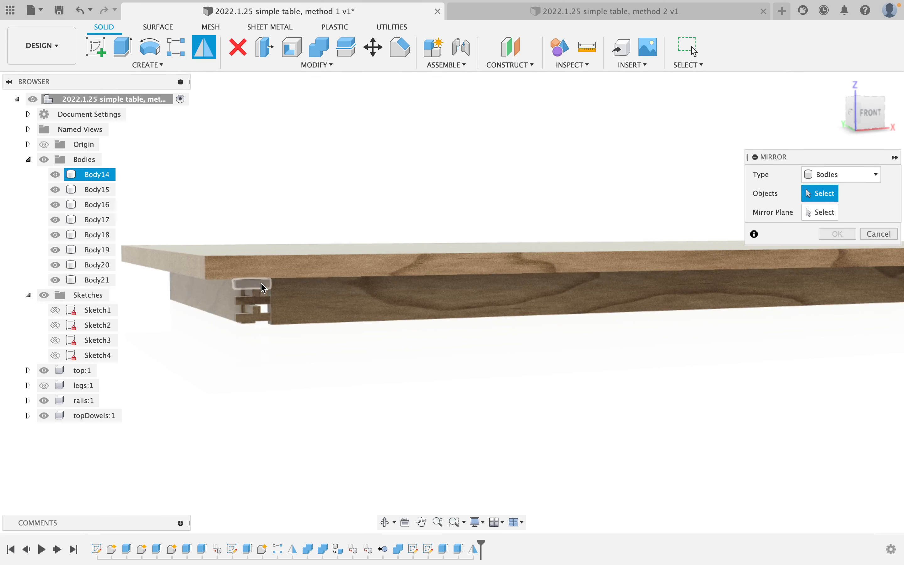
{"action": "left_click", "coordinate": [249, 292]}
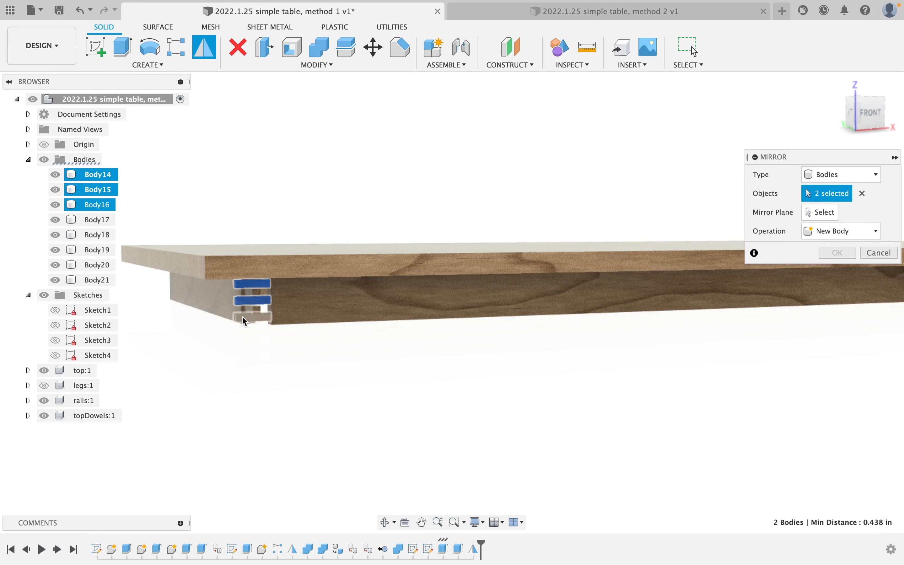
{"action": "left_click", "coordinate": [244, 320]}
{"action": "scroll", "coordinate": [453, 333], "scroll_direction": "down", "scroll_amount": 5}
{"action": "middle_click_drag", "start_coordinate": [561, 343], "coordinate": [349, 349]}
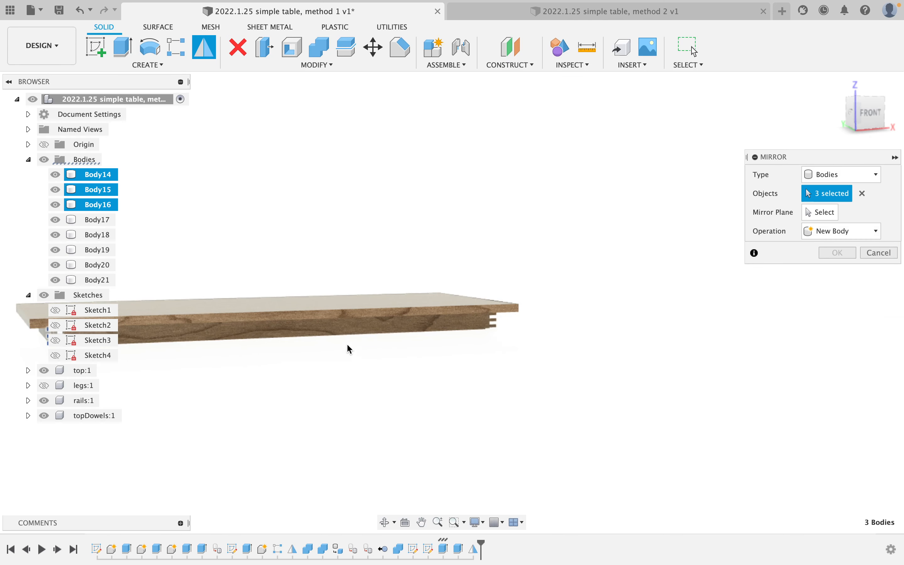
{"action": "left_click", "coordinate": [493, 323]}
{"action": "scroll", "coordinate": [493, 323], "scroll_direction": "up", "scroll_amount": 5}
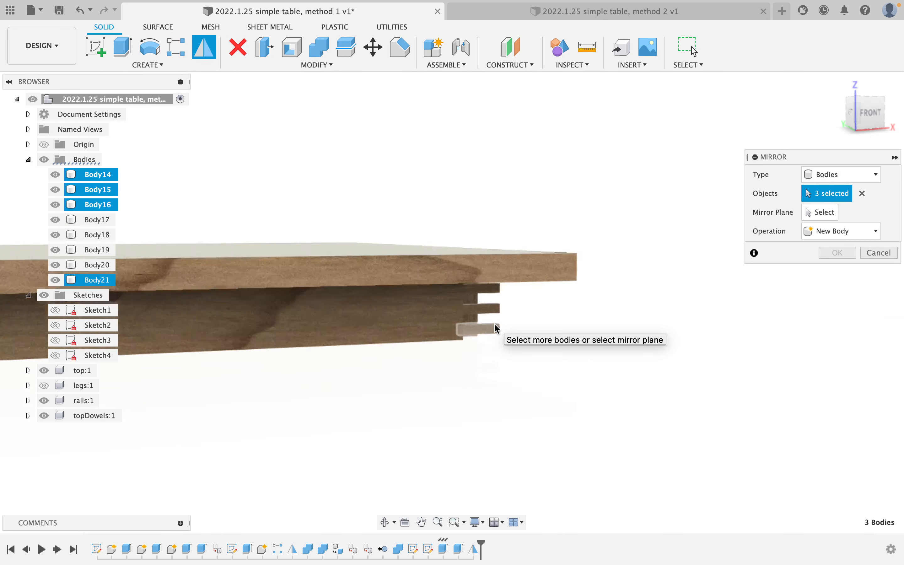
{"action": "left_click", "coordinate": [494, 306]}
{"action": "left_click", "coordinate": [491, 287]}
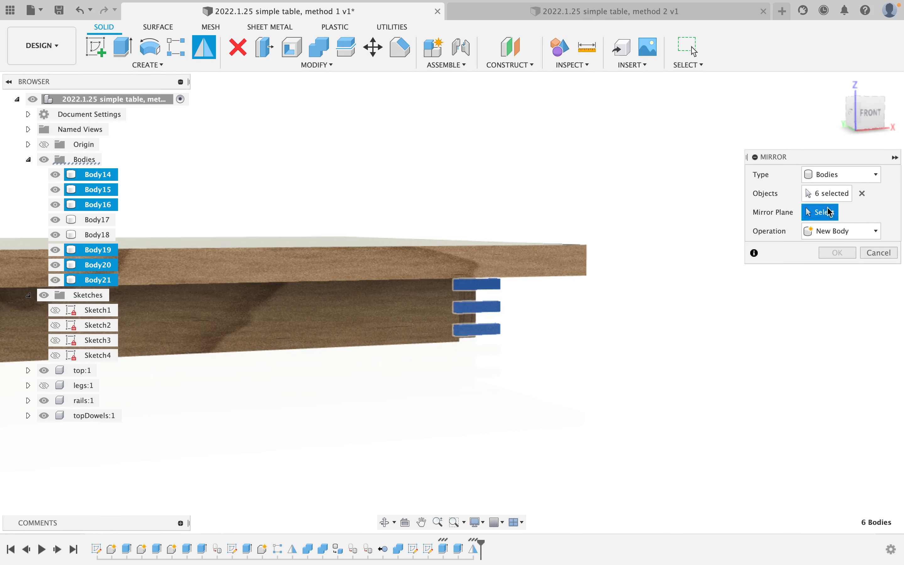
{"action": "scroll", "coordinate": [254, 227], "scroll_direction": "down", "scroll_amount": 5}
{"action": "middle_click_drag", "start_coordinate": [339, 238], "coordinate": [616, 277]}
{"action": "left_click", "coordinate": [240, 250]}
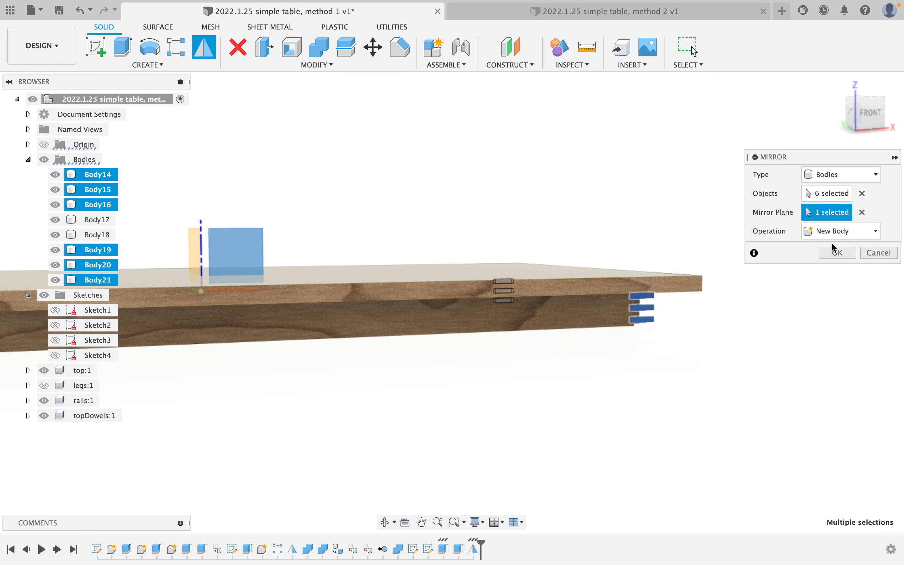
{"action": "left_click", "coordinate": [836, 252]}
{"action": "middle_click_drag", "start_coordinate": [753, 303], "coordinate": [752, 250], "text": "shift"}
Select the thin strips along the front edge and at the far end.
{"action": "scroll", "coordinate": [522, 295], "scroll_direction": "up", "scroll_amount": 5}
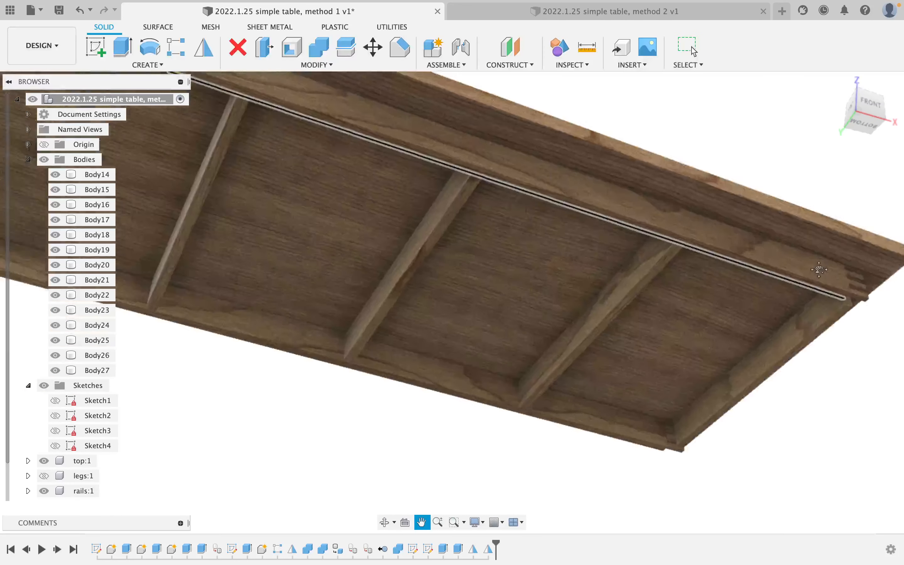
{"action": "scroll", "coordinate": [477, 284], "scroll_direction": "down", "scroll_amount": 5}
{"action": "scroll", "coordinate": [508, 294], "scroll_direction": "up", "scroll_amount": 6}
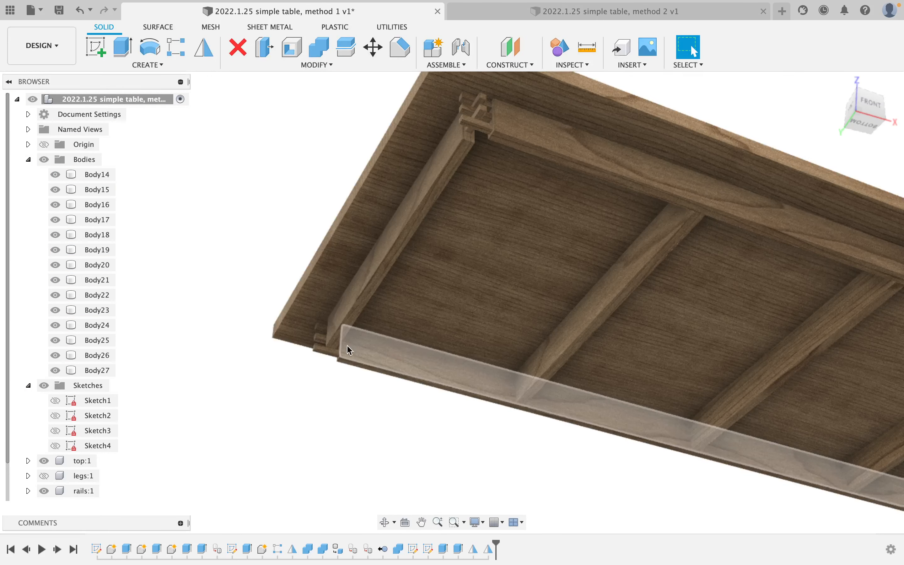
{"action": "left_click", "coordinate": [324, 355]}
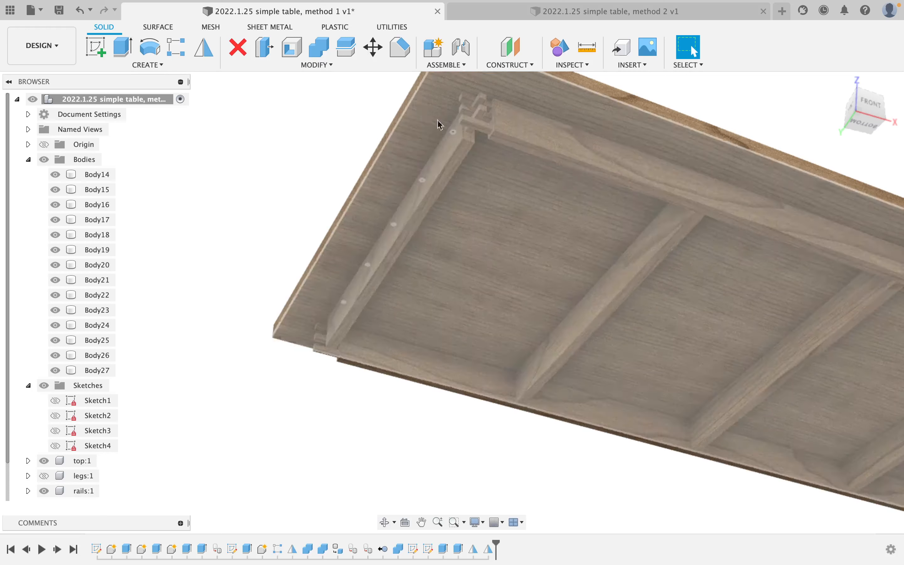
{"action": "left_click", "coordinate": [488, 121]}
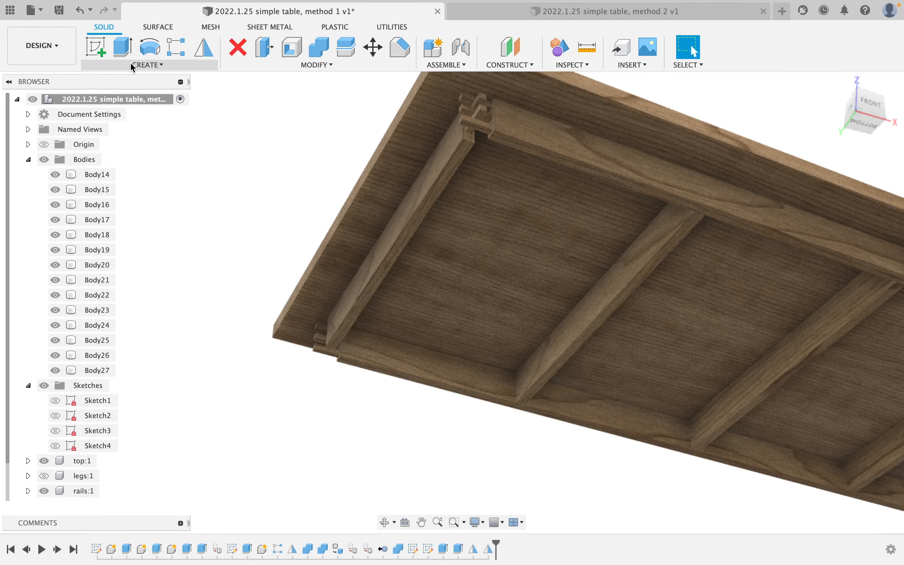
Mirror the two dowels across the table's midplane, creating Body28 and Body29.
{"action": "left_click", "coordinate": [205, 49]}
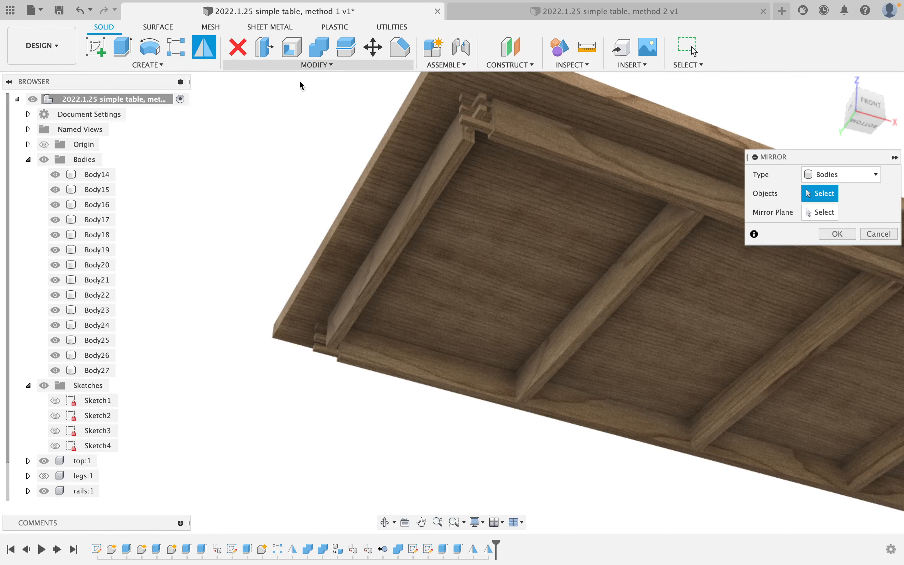
{"action": "left_click", "coordinate": [485, 98]}
{"action": "left_click", "coordinate": [811, 210]}
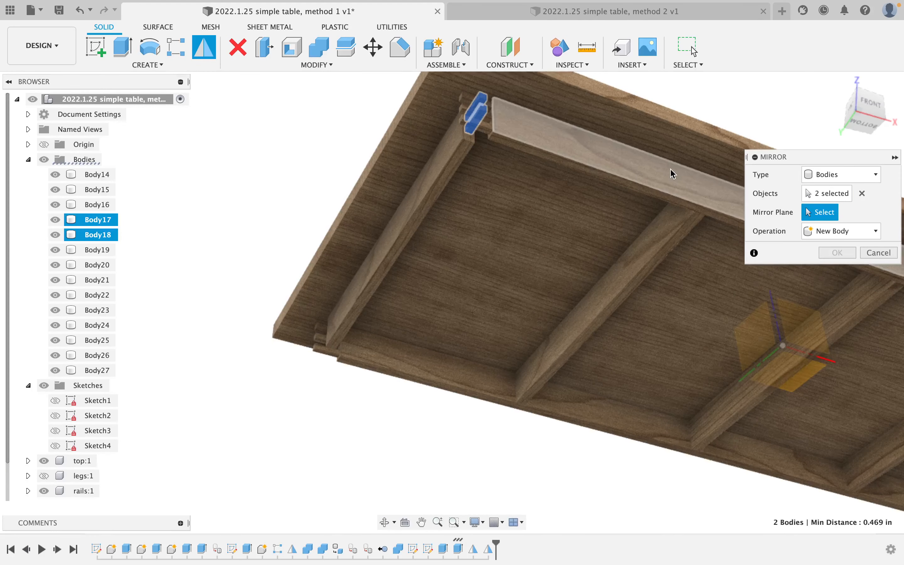
{"action": "scroll", "coordinate": [672, 174], "scroll_direction": "down", "scroll_amount": 4}
{"action": "scroll", "coordinate": [717, 176], "scroll_direction": "down", "scroll_amount": 3}
{"action": "middle_click_drag", "start_coordinate": [703, 167], "coordinate": [761, 135], "text": "shift"}
{"action": "left_click", "coordinate": [761, 135]}
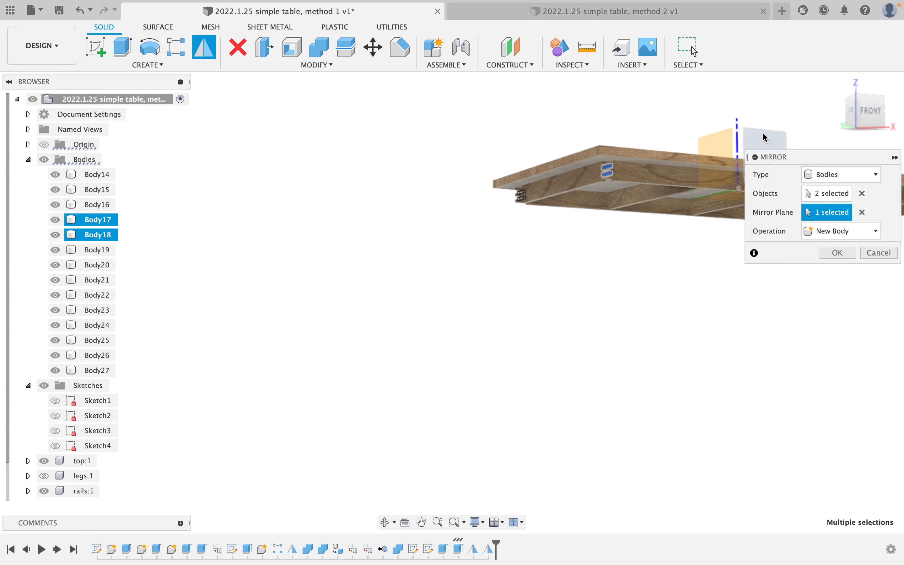
{"action": "left_click", "coordinate": [835, 257]}
Orbit to view the table's underside with the mirrored dowels.
{"action": "scroll", "coordinate": [575, 202], "scroll_direction": "up", "scroll_amount": 5}
{"action": "middle_click_drag", "start_coordinate": [575, 202], "coordinate": [583, 155], "text": "shift"}
{"action": "middle_click_drag", "start_coordinate": [583, 155], "coordinate": [583, 153]}
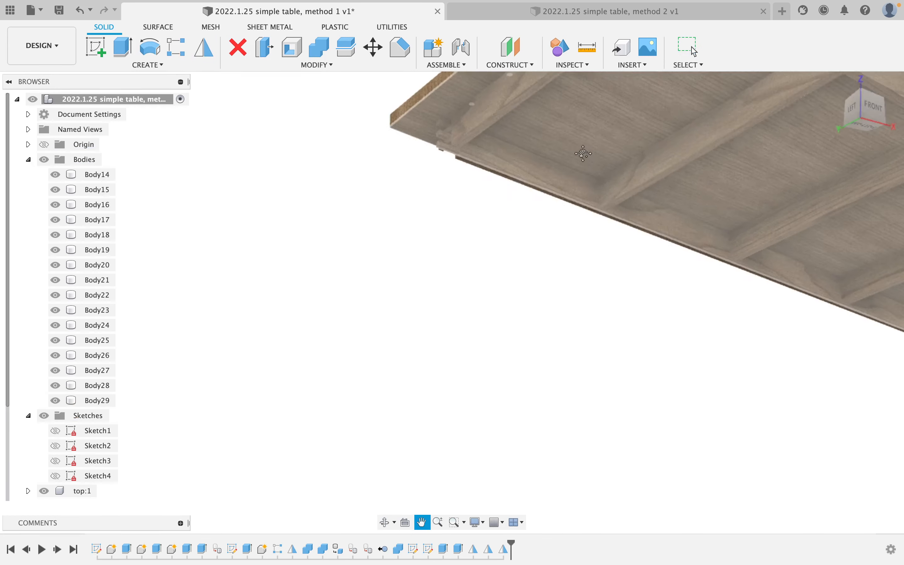
{"action": "scroll", "coordinate": [582, 153], "scroll_direction": "down", "scroll_amount": 5}
{"action": "scroll", "coordinate": [510, 250], "scroll_direction": "up", "scroll_amount": 3}
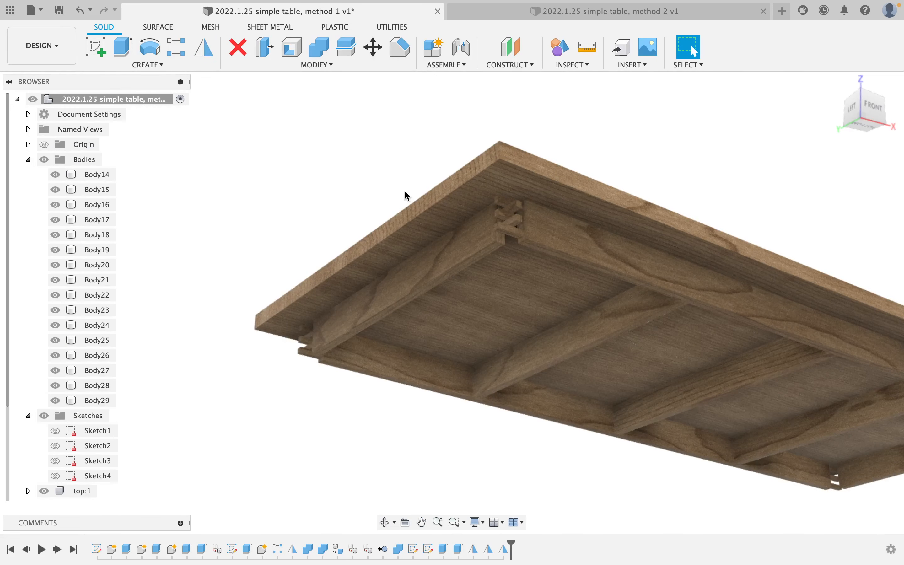
{"action": "right_click", "coordinate": [336, 174]}
Mirror Body17, Body18, Body28 and Body29 across the other midplane, creating Body30–Body33.
{"action": "left_click", "coordinate": [338, 138]}
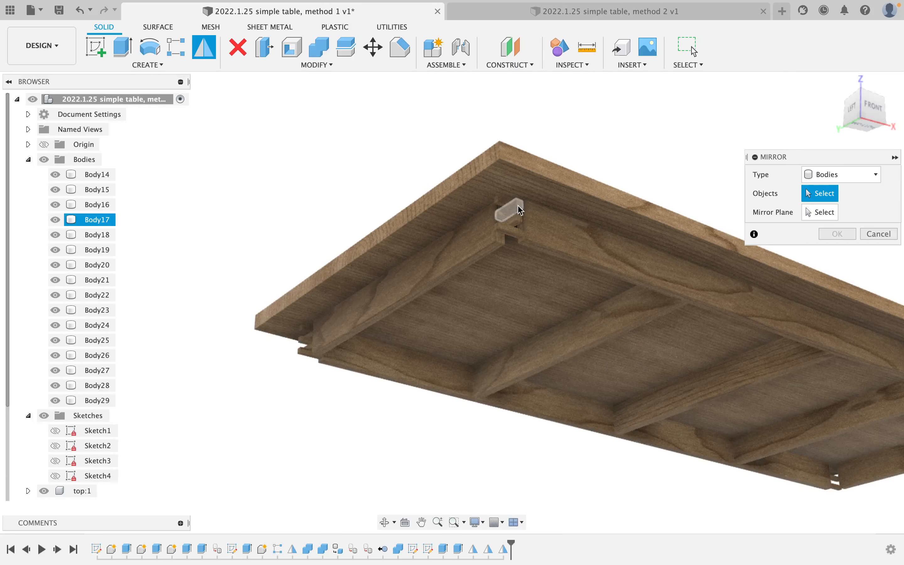
{"action": "left_click", "coordinate": [517, 218]}
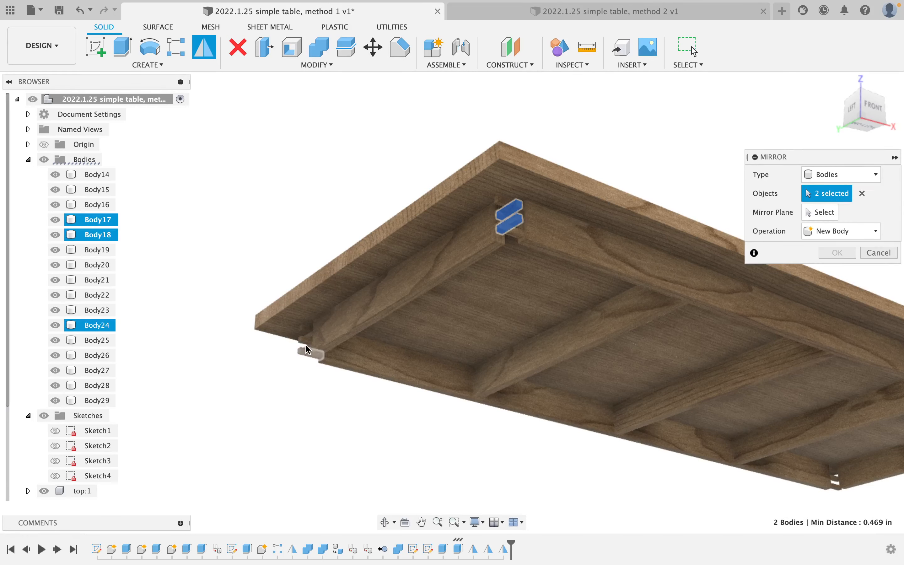
{"action": "middle_click_drag", "start_coordinate": [303, 341], "coordinate": [300, 348], "text": "shift"}
{"action": "scroll", "coordinate": [301, 349], "scroll_direction": "up", "scroll_amount": 5}
{"action": "scroll", "coordinate": [303, 353], "scroll_direction": "up", "scroll_amount": 2}
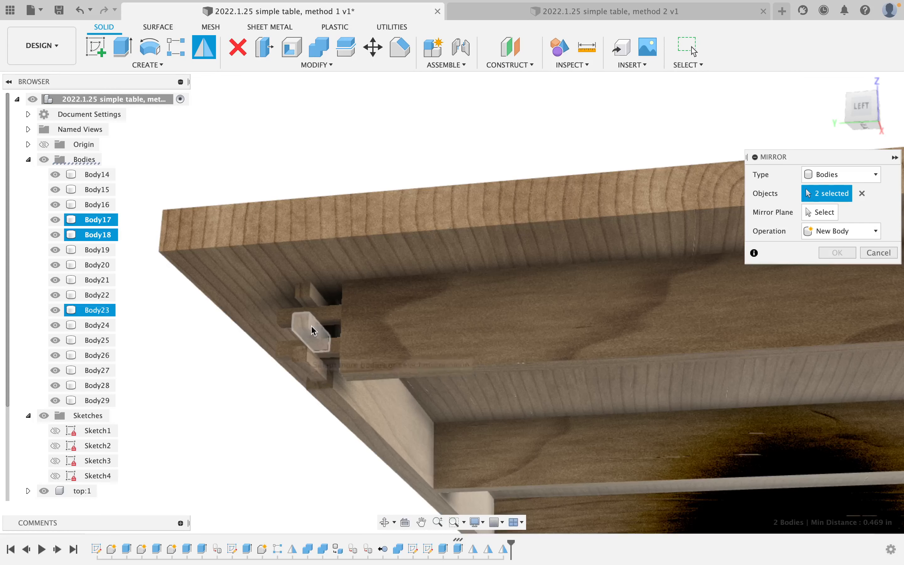
{"action": "left_click", "coordinate": [321, 317]}
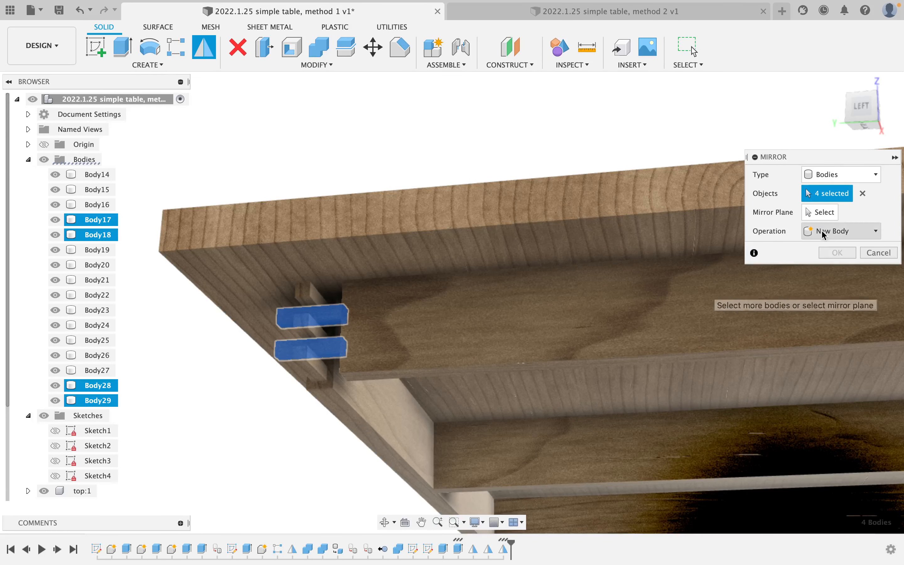
{"action": "left_click", "coordinate": [819, 212]}
{"action": "middle_click_drag", "start_coordinate": [728, 319], "coordinate": [688, 203], "text": "shift"}
{"action": "left_click", "coordinate": [627, 176]}
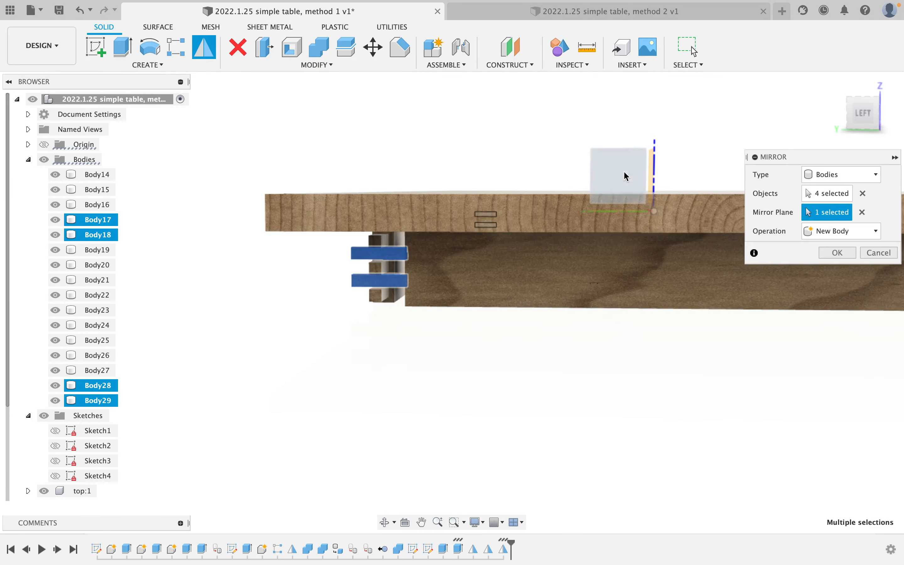
{"action": "left_click", "coordinate": [837, 252]}
{"action": "middle_click_drag", "start_coordinate": [784, 261], "coordinate": [607, 294], "text": "shift"}
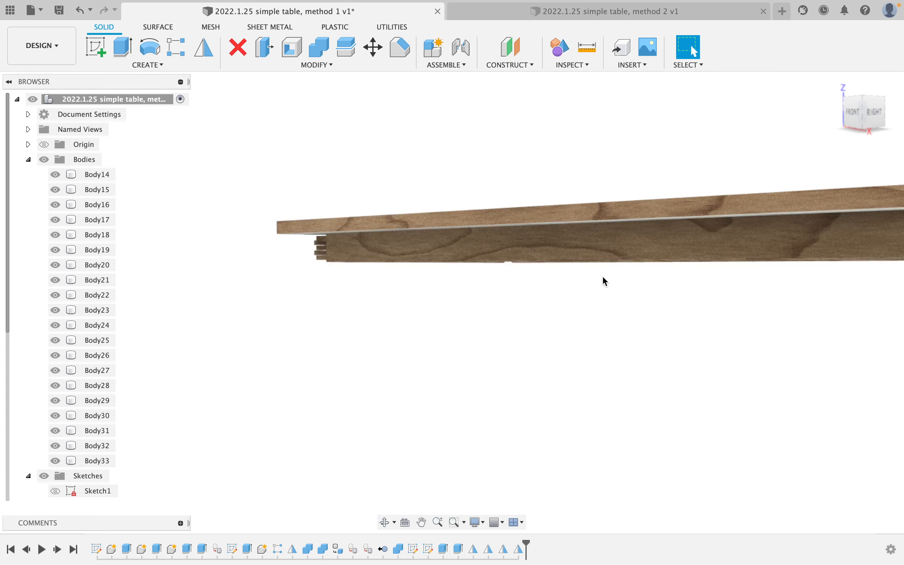
Set up a Combine with the Join operation and Keep Tools turned off.
{"action": "left_click", "coordinate": [318, 56]}
{"action": "left_click", "coordinate": [845, 212]}
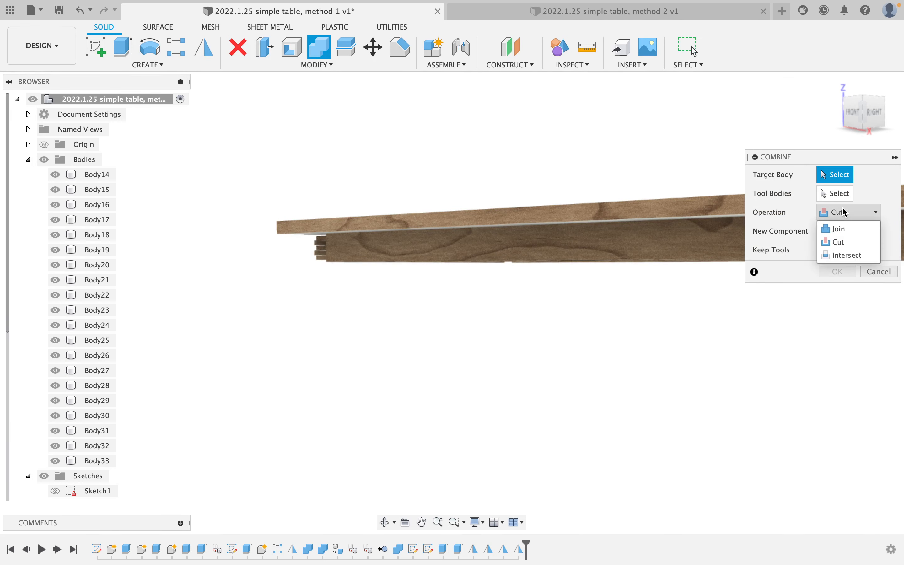
{"action": "left_click", "coordinate": [844, 229]}
{"action": "left_click", "coordinate": [825, 249]}
Pick the rail as the target body and add its dowels at both ends as tools.
{"action": "scroll", "coordinate": [365, 240], "scroll_direction": "up", "scroll_amount": 2}
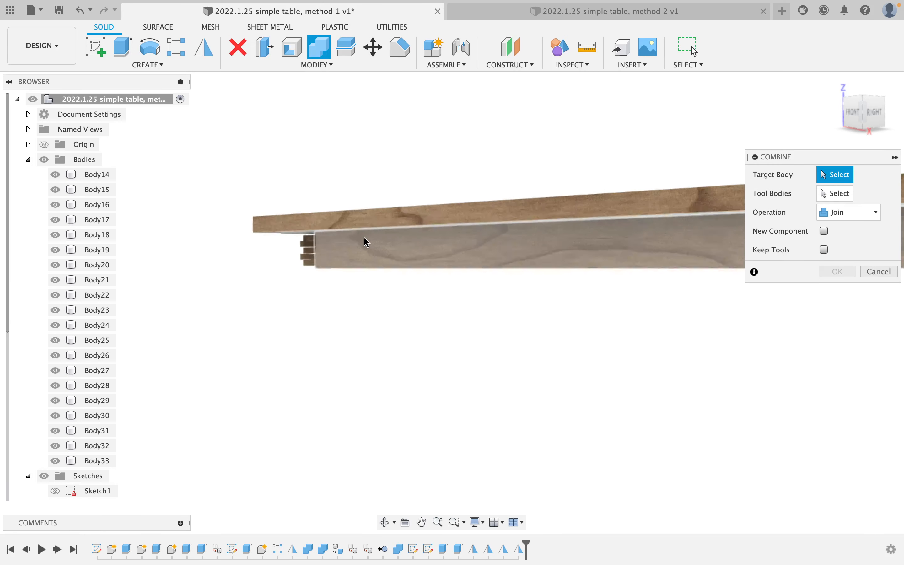
{"action": "left_click", "coordinate": [333, 256]}
{"action": "left_click", "coordinate": [305, 245]}
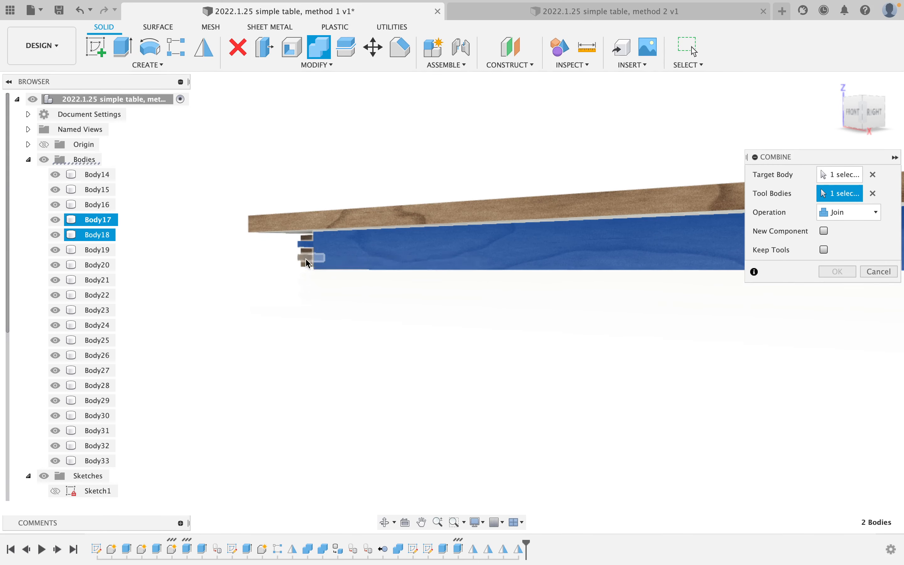
{"action": "left_click", "coordinate": [307, 258]}
{"action": "scroll", "coordinate": [556, 263], "scroll_direction": "down", "scroll_amount": 2}
{"action": "scroll", "coordinate": [323, 262], "scroll_direction": "up", "scroll_amount": 5}
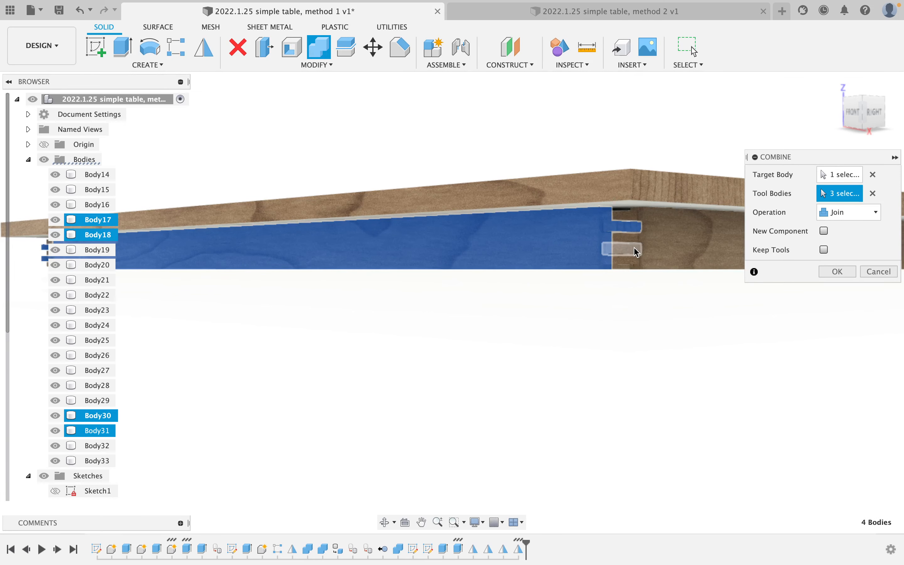
{"action": "middle_click_drag", "start_coordinate": [636, 252], "coordinate": [681, 114], "text": "shift"}
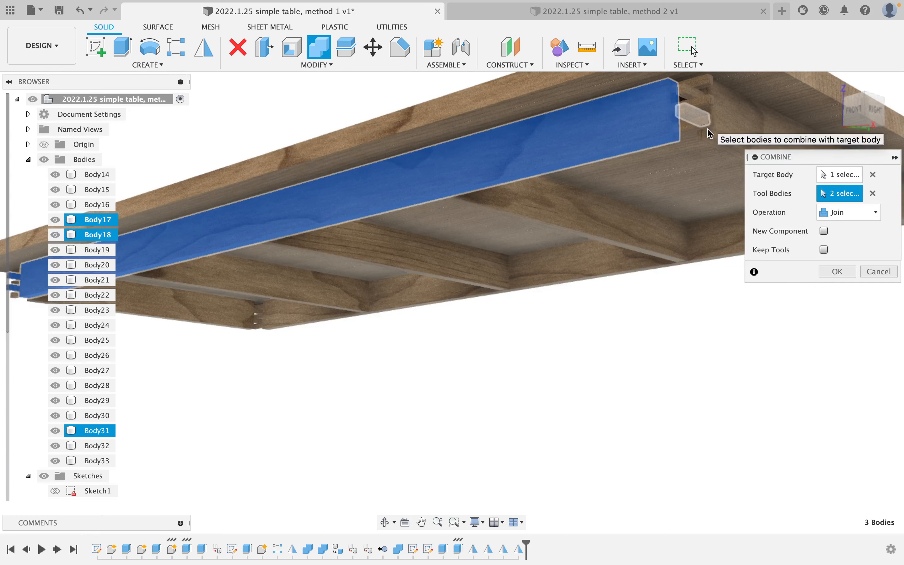
{"action": "scroll", "coordinate": [708, 132], "scroll_direction": "up", "scroll_amount": 5}
{"action": "middle_click_drag", "start_coordinate": [671, 125], "coordinate": [649, 244]}
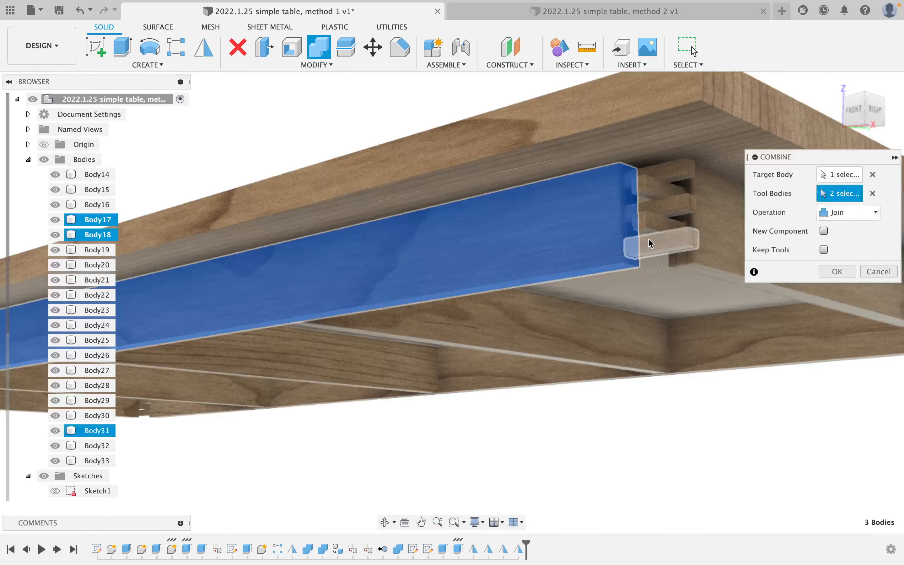
{"action": "left_click", "coordinate": [672, 251]}
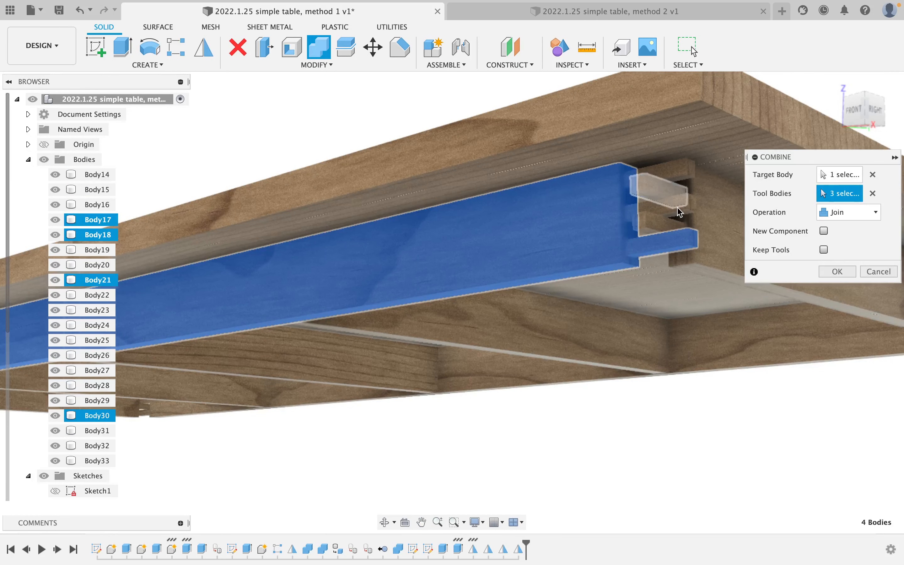
{"action": "left_click", "coordinate": [684, 209]}
{"action": "left_click", "coordinate": [678, 179]}
{"action": "scroll", "coordinate": [387, 222], "scroll_direction": "down", "scroll_amount": 3}
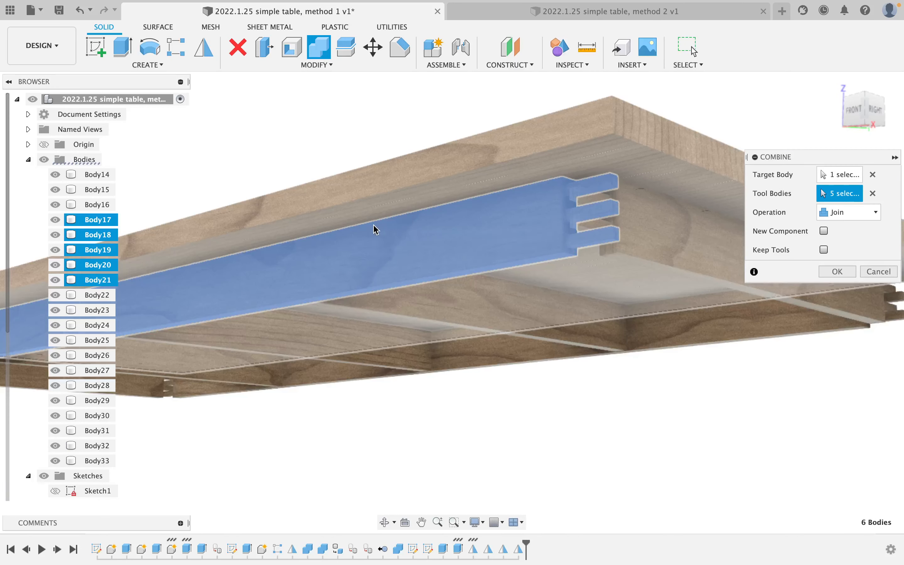
{"action": "scroll", "coordinate": [375, 229], "scroll_direction": "down", "scroll_amount": 3}
{"action": "scroll", "coordinate": [347, 252], "scroll_direction": "down", "scroll_amount": 3}
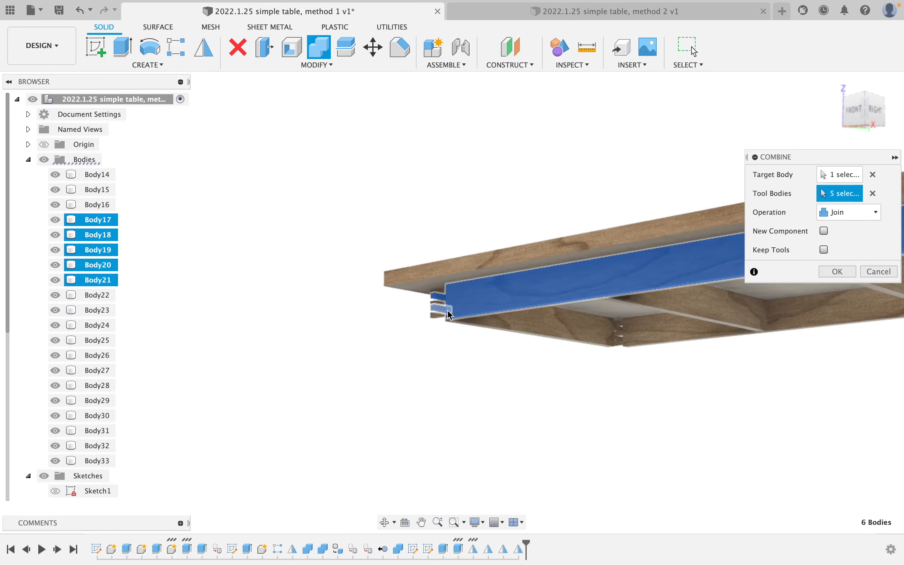
{"action": "scroll", "coordinate": [448, 310], "scroll_direction": "up", "scroll_amount": 5}
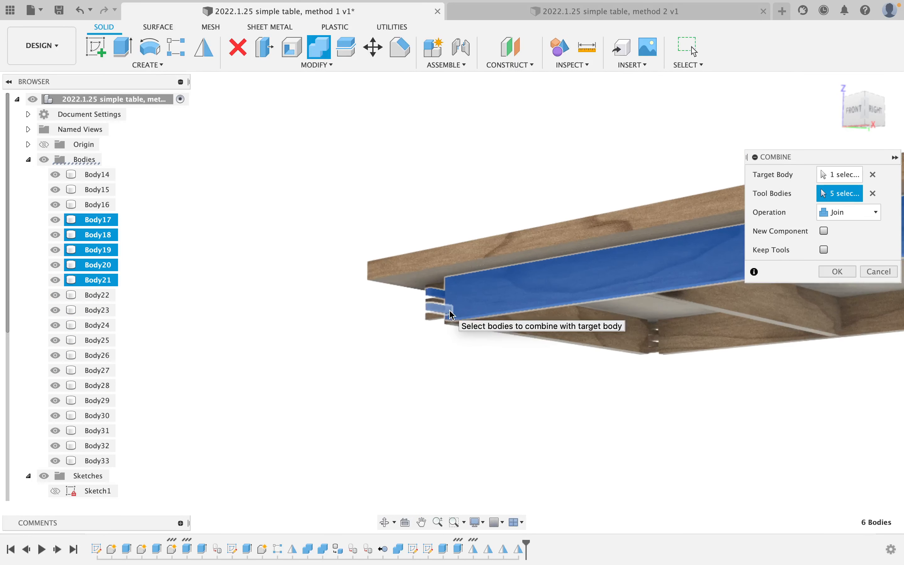
Remove two wrongly picked dowels and join Body14–16 and Body19–21 into the rail.
{"action": "left_click", "coordinate": [437, 292]}
{"action": "left_click", "coordinate": [433, 304]}
{"action": "scroll", "coordinate": [427, 301], "scroll_direction": "up", "scroll_amount": 2}
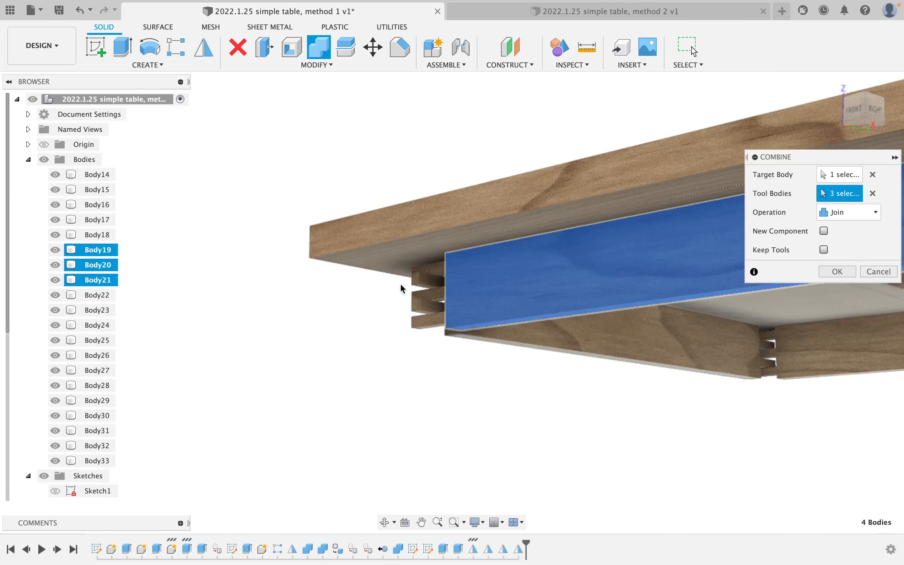
{"action": "middle_click_drag", "start_coordinate": [401, 286], "coordinate": [448, 303], "text": "shift"}
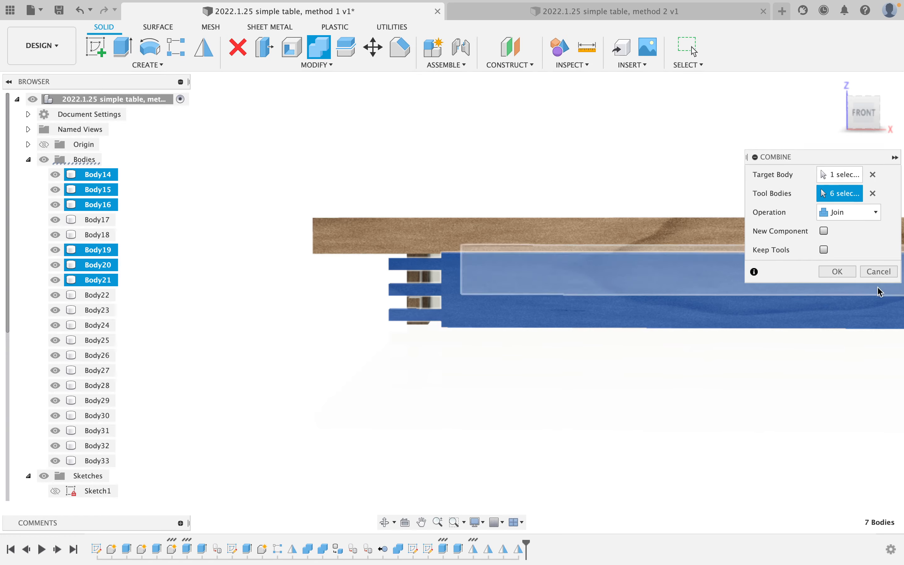
{"action": "left_click", "coordinate": [836, 272]}
{"action": "middle_click_drag", "start_coordinate": [694, 381], "coordinate": [639, 299], "text": "shift"}
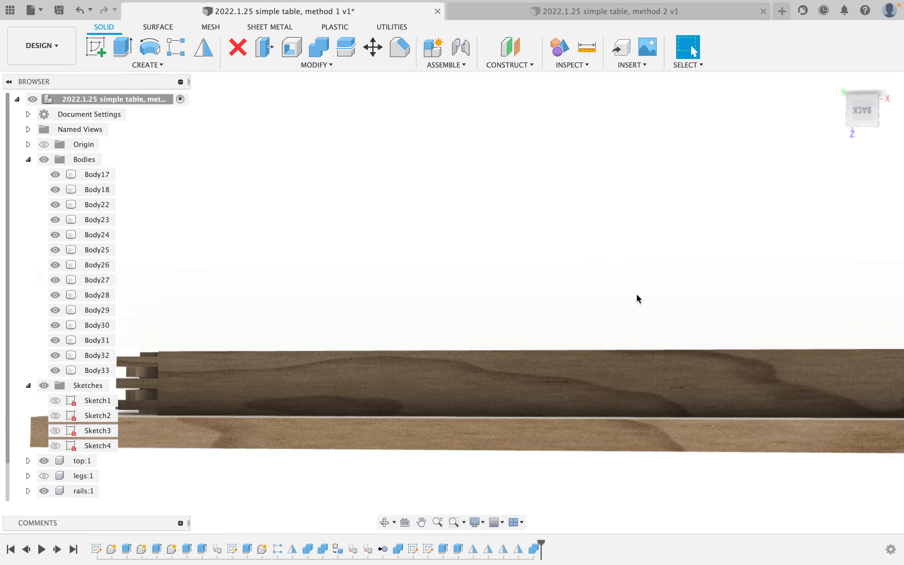
{"action": "right_click", "coordinate": [296, 230]}
Repeat the Join to merge two dowel pieces into another rail.
{"action": "left_click", "coordinate": [297, 188]}
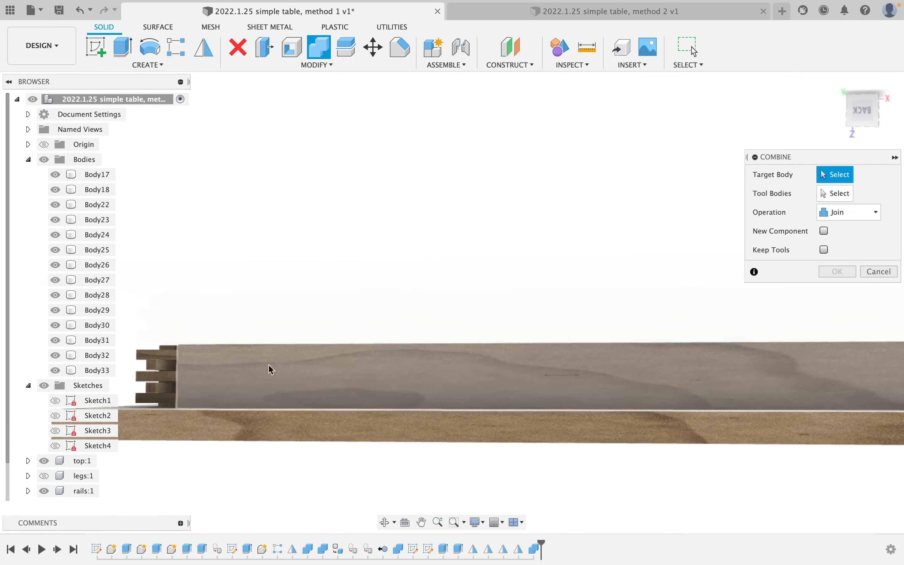
{"action": "left_click", "coordinate": [257, 380]}
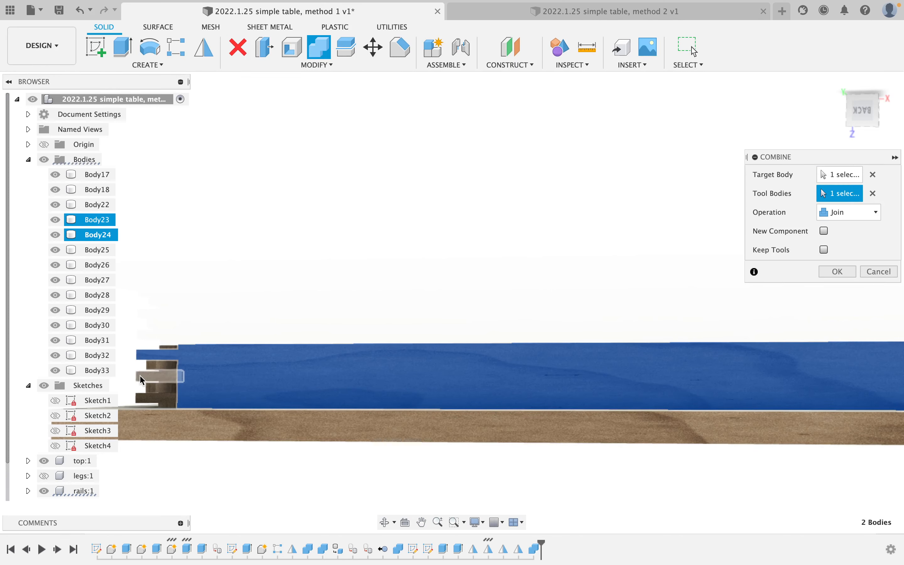
{"action": "scroll", "coordinate": [403, 359], "scroll_direction": "down", "scroll_amount": 5}
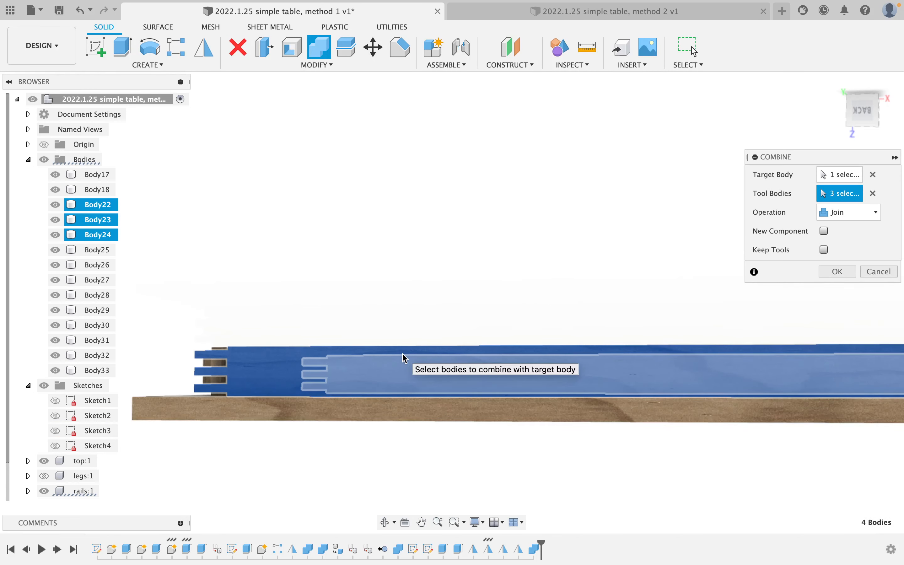
{"action": "scroll", "coordinate": [709, 360], "scroll_direction": "up", "scroll_amount": 5}
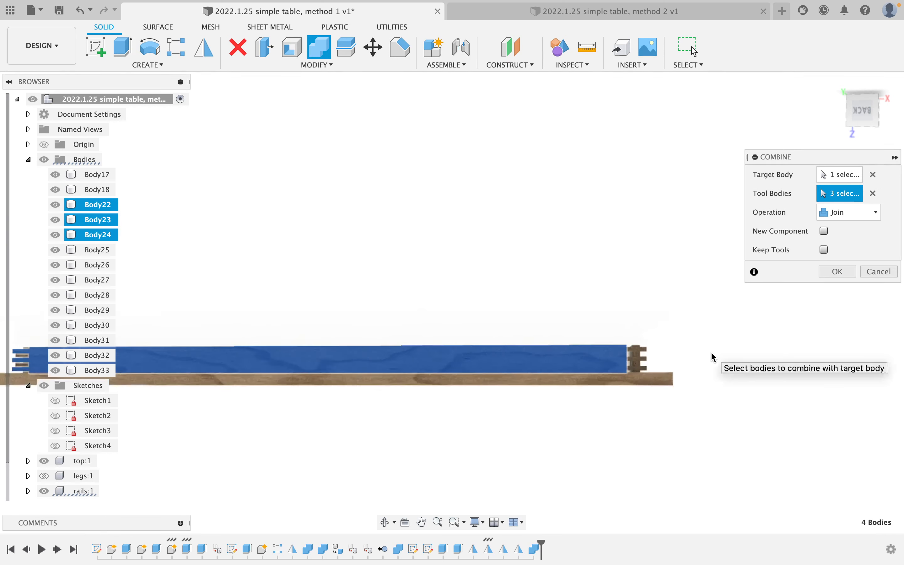
{"action": "scroll", "coordinate": [626, 377], "scroll_direction": "up", "scroll_amount": 1}
{"action": "left_click", "coordinate": [624, 371]}
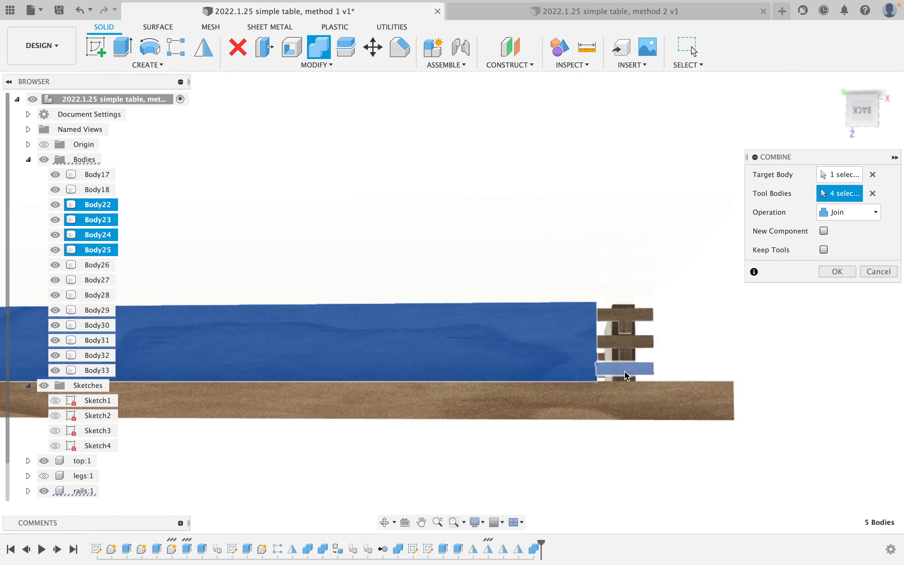
{"action": "left_click", "coordinate": [631, 341]}
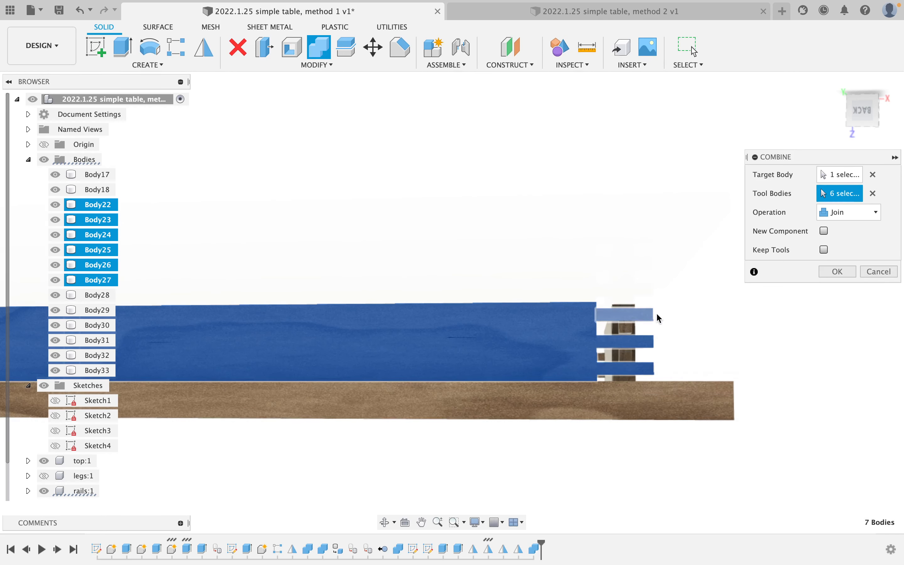
{"action": "left_click", "coordinate": [837, 271]}
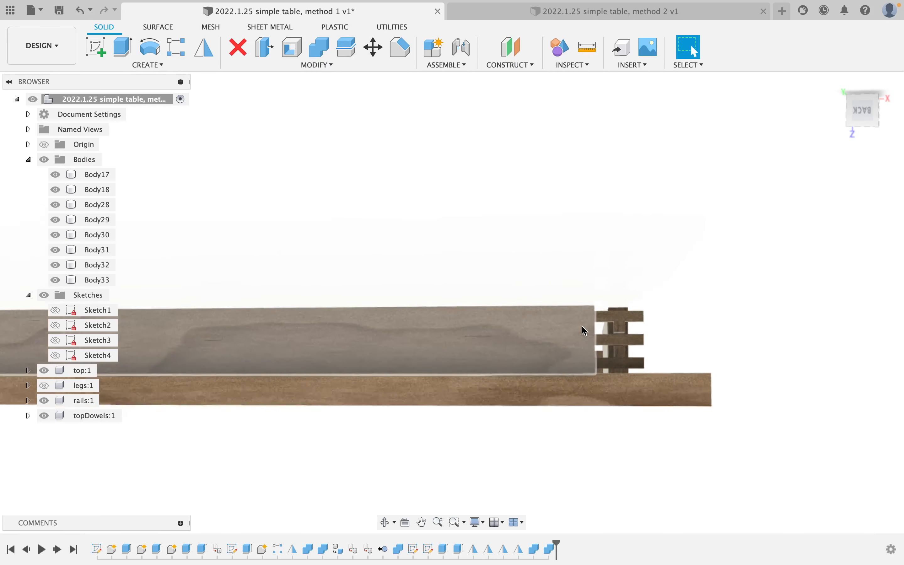
{"action": "middle_click_drag", "start_coordinate": [710, 329], "coordinate": [629, 339], "text": "shift"}
{"action": "scroll", "coordinate": [739, 343], "scroll_direction": "down", "scroll_amount": 4}
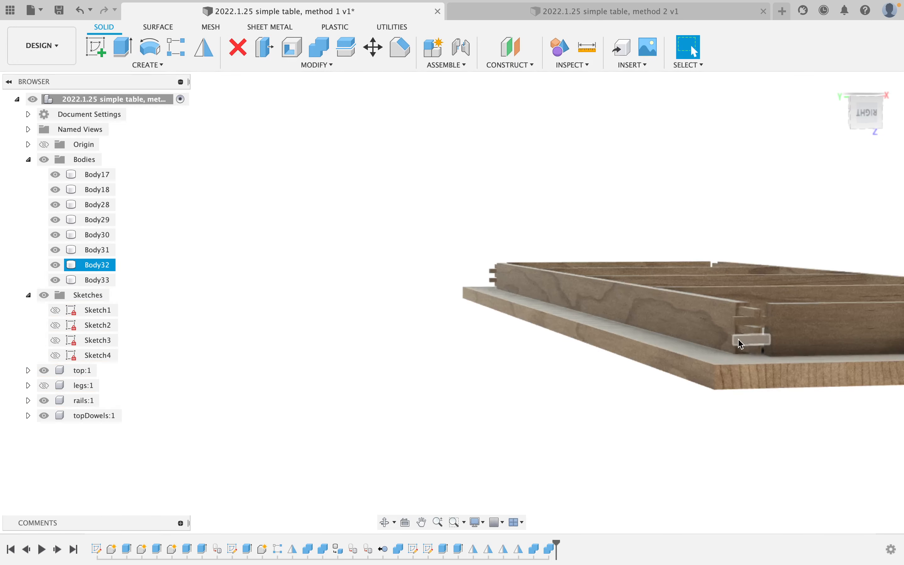
{"action": "middle_click_drag", "start_coordinate": [785, 339], "coordinate": [312, 381]}
{"action": "scroll", "coordinate": [330, 375], "scroll_direction": "up", "scroll_amount": 5}
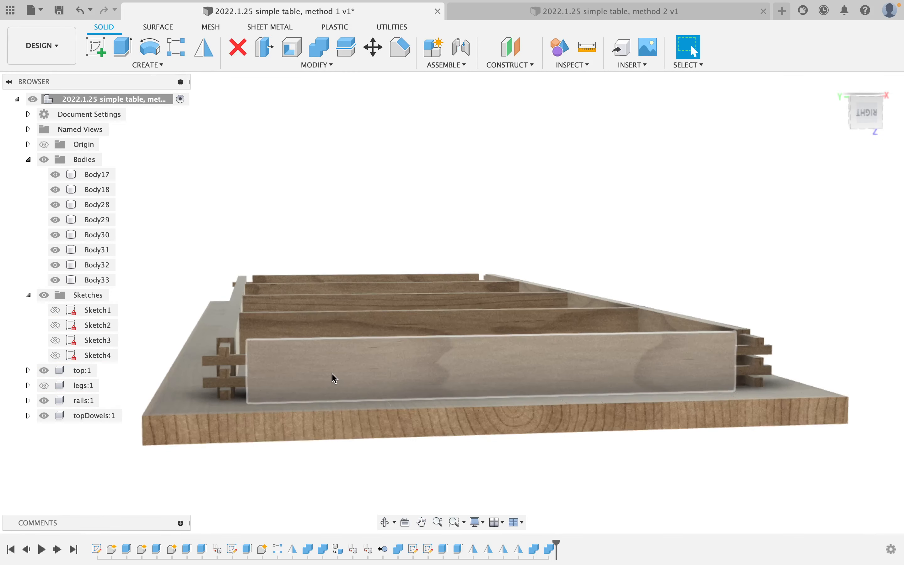
Join the remaining dowel pieces onto the front rail.
{"action": "right_click", "coordinate": [356, 109]}
{"action": "left_click", "coordinate": [349, 83]}
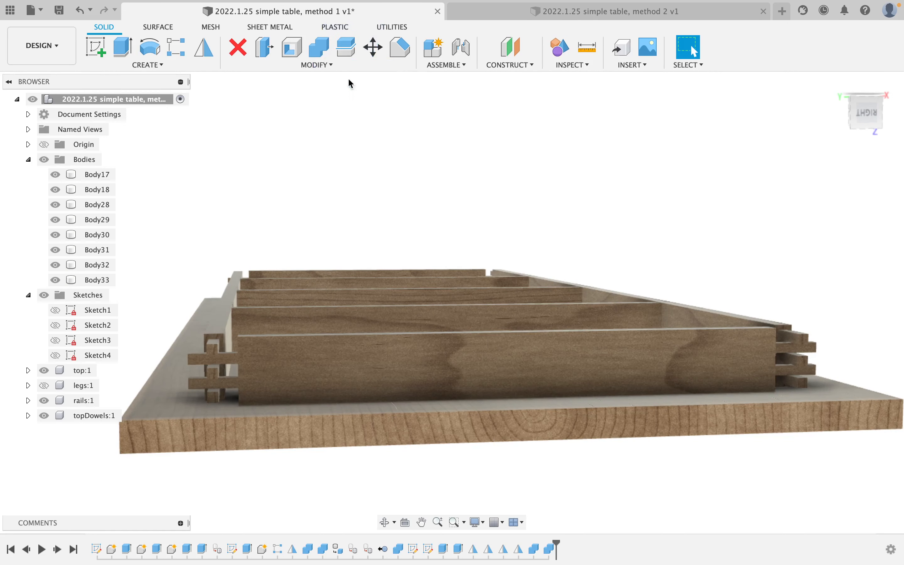
{"action": "left_click", "coordinate": [359, 365]}
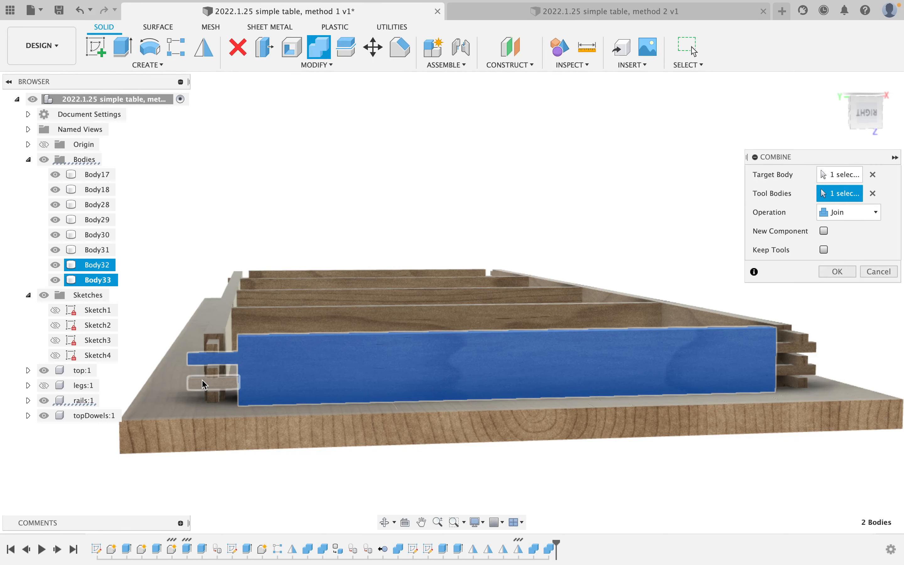
{"action": "left_click", "coordinate": [791, 359]}
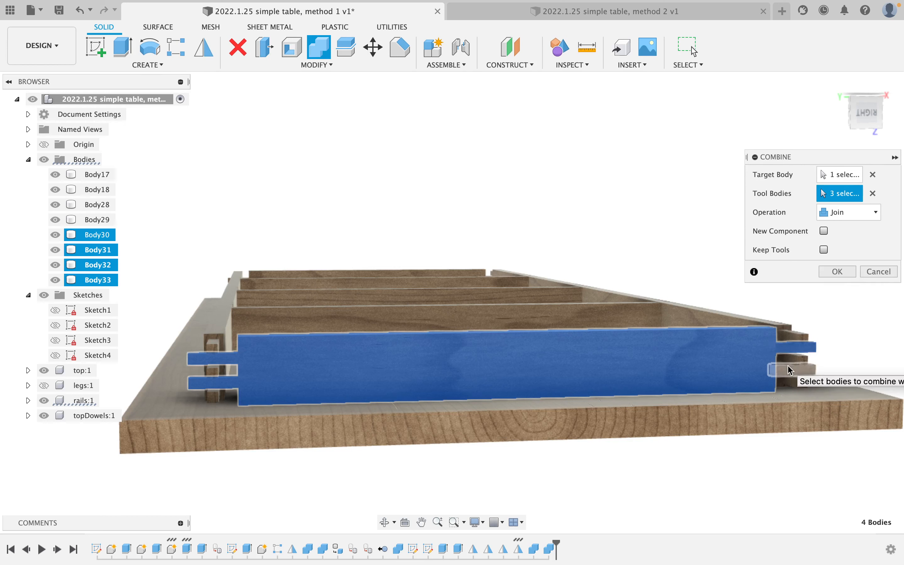
{"action": "left_click", "coordinate": [790, 370]}
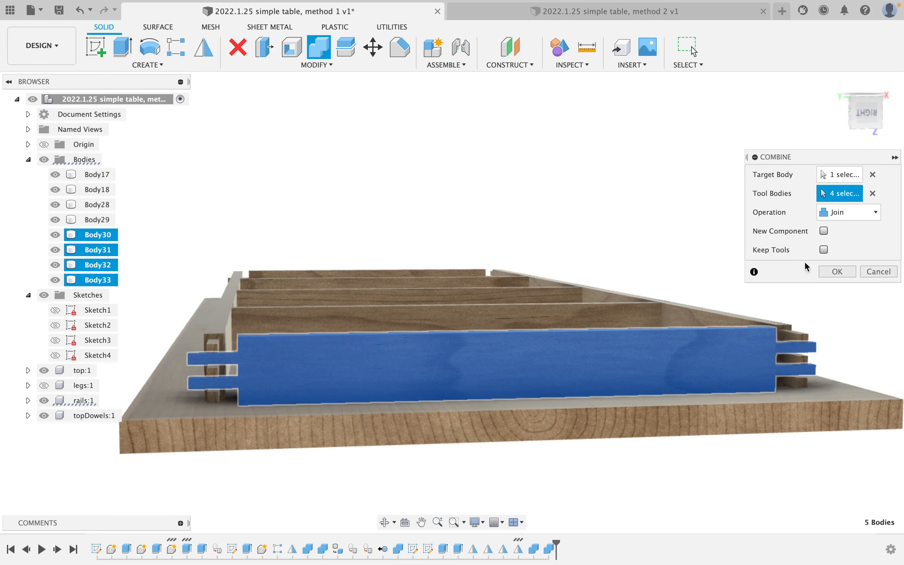
{"action": "left_click", "coordinate": [835, 271]}
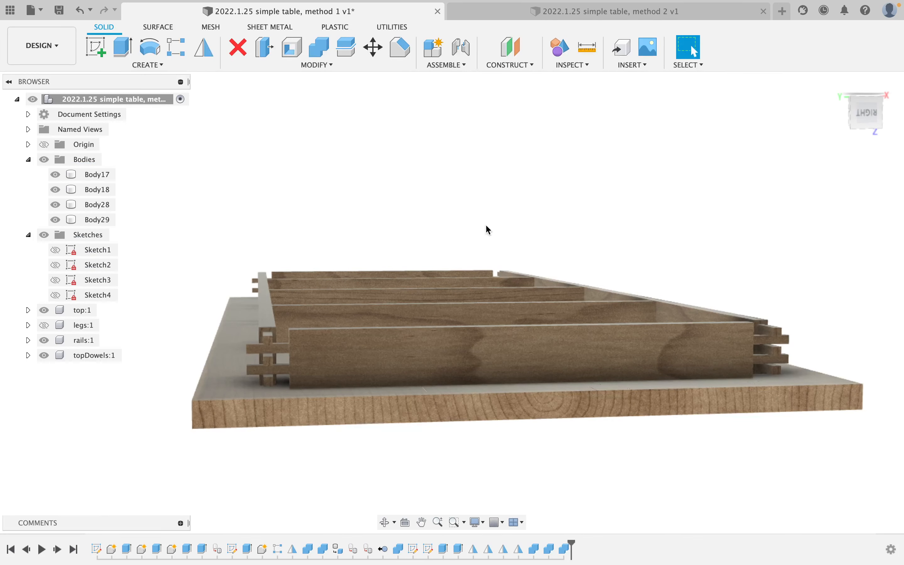
Join Body17, Body18, Body28 and Body29 onto the long rail.
{"action": "middle_click_drag", "start_coordinate": [486, 227], "coordinate": [519, 411], "text": "shift"}
{"action": "right_click", "coordinate": [487, 397]}
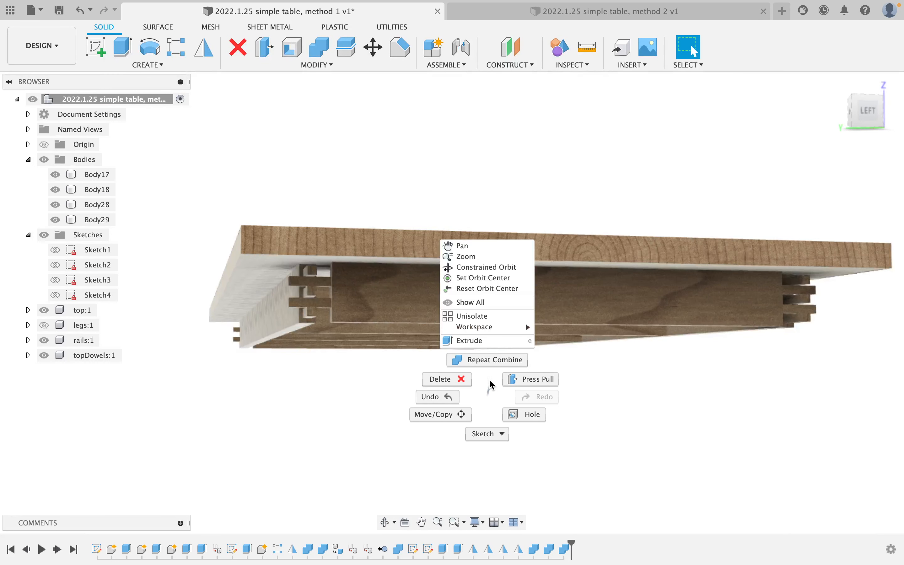
{"action": "left_click", "coordinate": [484, 358]}
{"action": "left_click", "coordinate": [338, 316]}
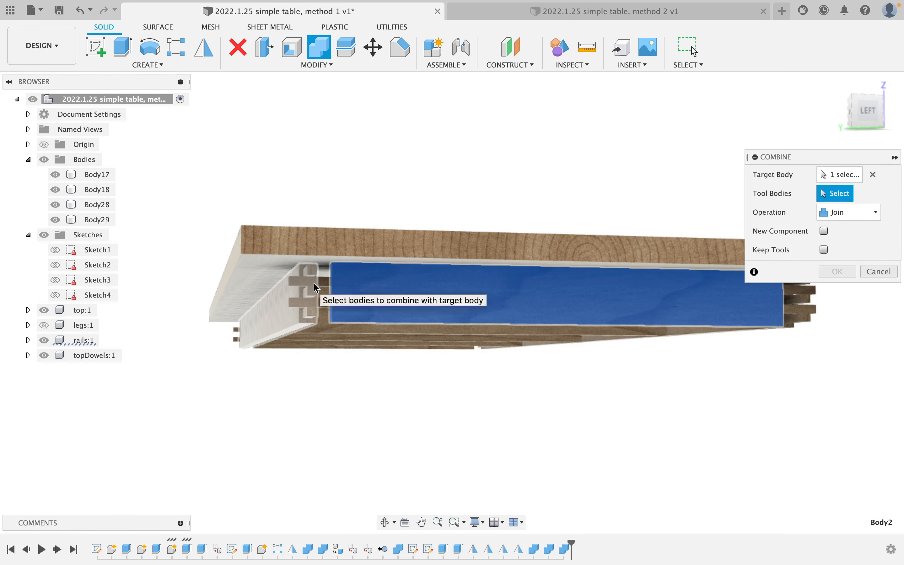
{"action": "left_click", "coordinate": [312, 301]}
{"action": "left_click", "coordinate": [310, 280]}
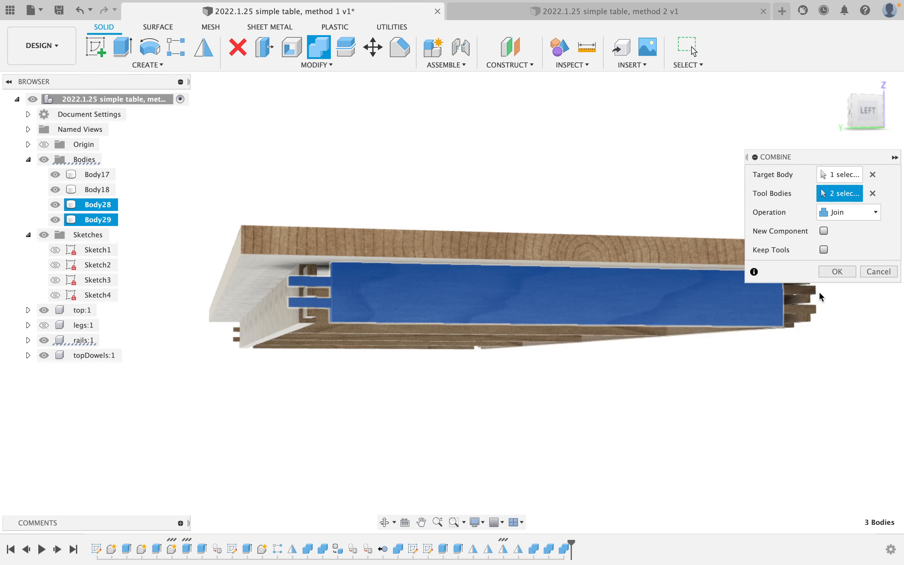
{"action": "left_click", "coordinate": [836, 272]}
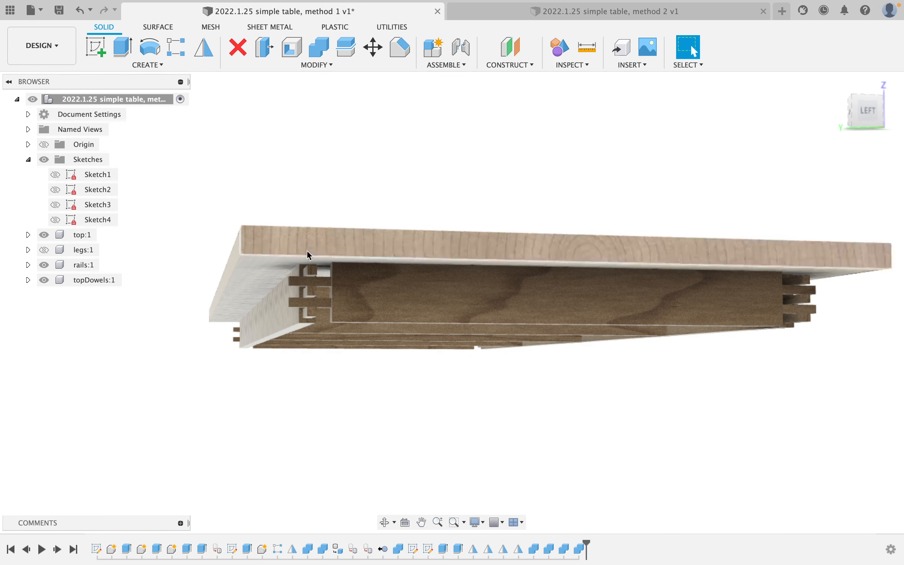
Show the table legs and orbit to a front-corner view of the table.
{"action": "scroll", "coordinate": [329, 255], "scroll_direction": "up", "scroll_amount": 3}
{"action": "scroll", "coordinate": [329, 255], "scroll_direction": "down", "scroll_amount": 4}
{"action": "middle_click_drag", "start_coordinate": [295, 231], "coordinate": [169, 212], "text": "shift"}
{"action": "left_click", "coordinate": [70, 270]}
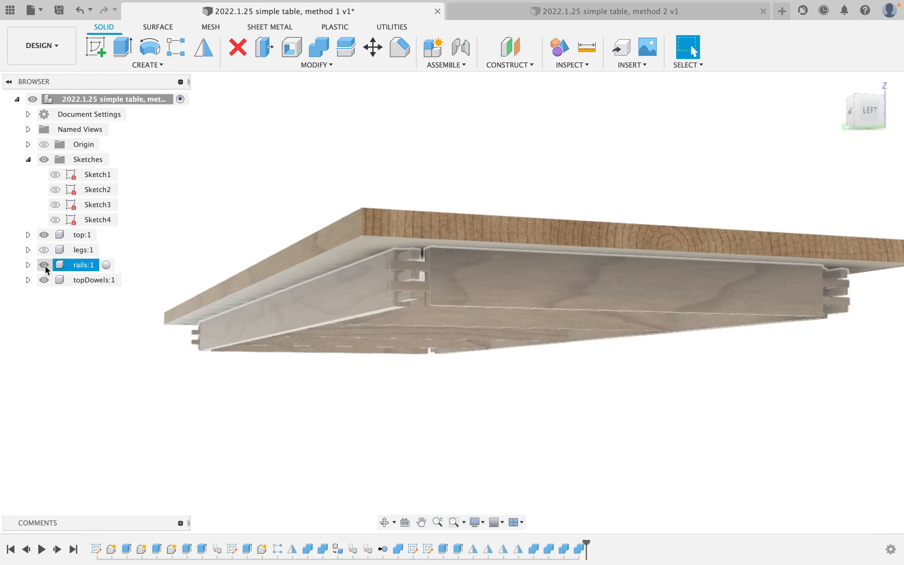
{"action": "left_click", "coordinate": [44, 250]}
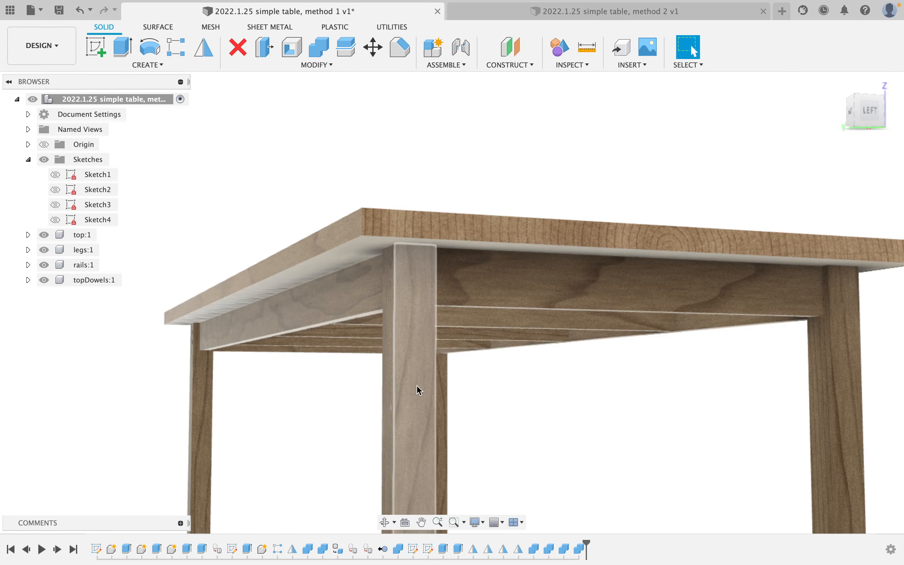
{"action": "middle_click_drag", "start_coordinate": [424, 359], "coordinate": [366, 300], "text": "shift"}
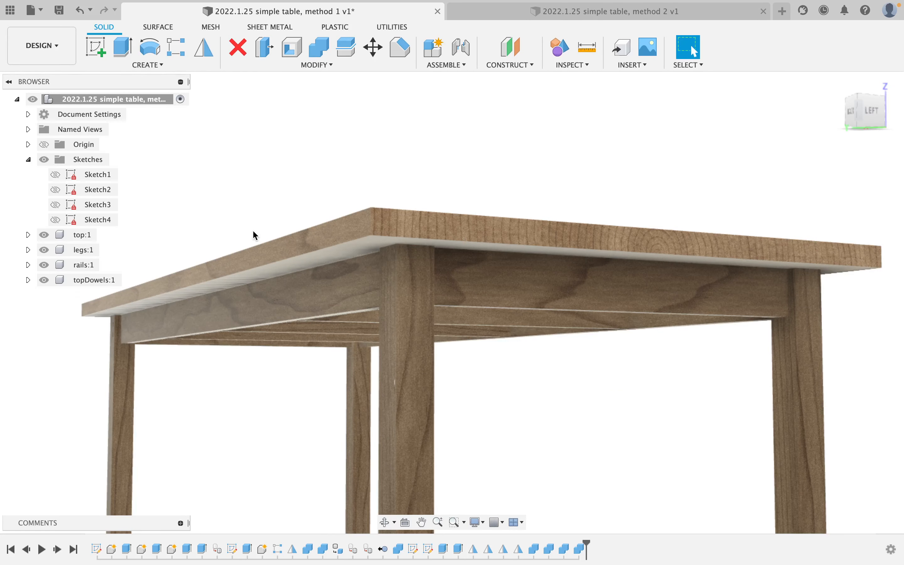
Combine-cut the front leg with its two rails as tools, leaving the rails intact.
{"action": "left_click", "coordinate": [319, 48]}
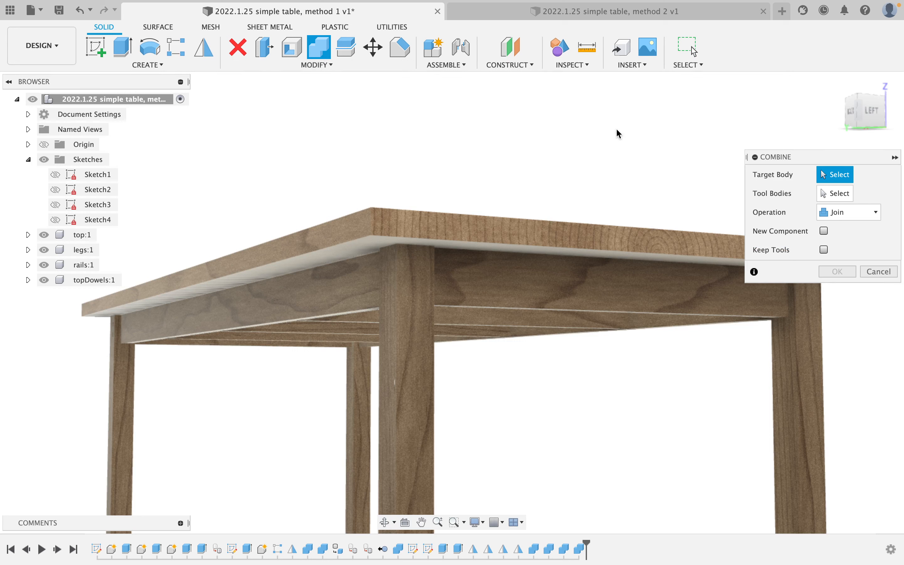
{"action": "left_click", "coordinate": [835, 237]}
{"action": "left_click", "coordinate": [401, 328]}
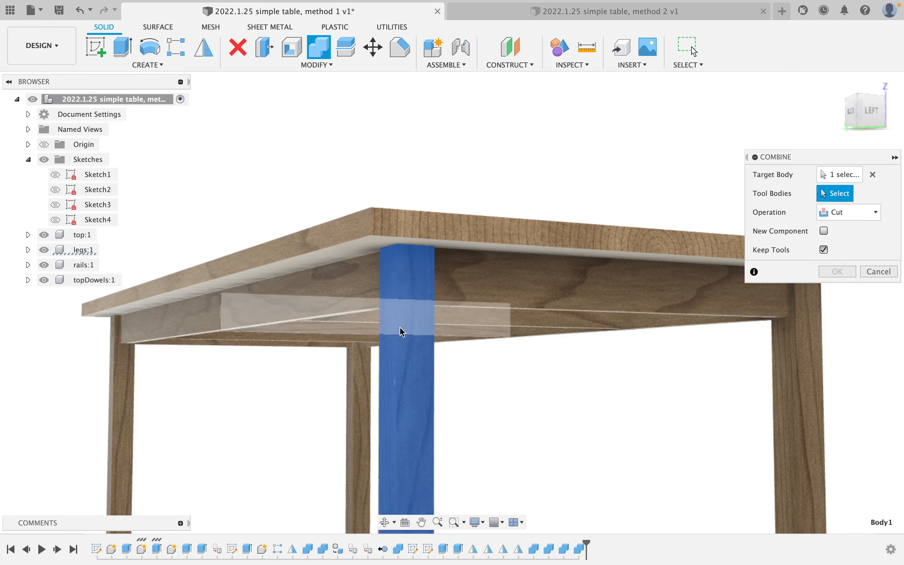
{"action": "left_click", "coordinate": [355, 299]}
{"action": "left_click", "coordinate": [536, 292]}
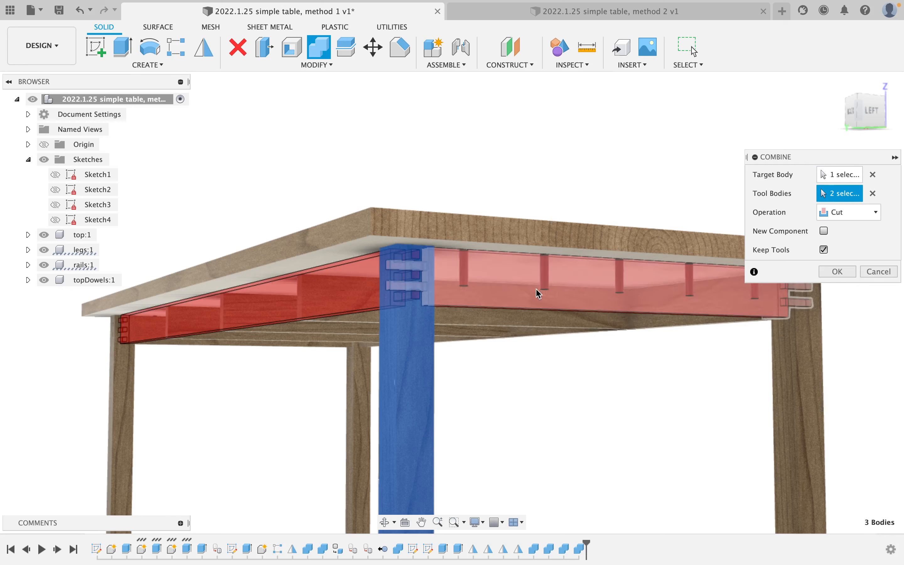
{"action": "left_click", "coordinate": [837, 271]}
Repeat the cut on the right leg using the front and side rails as tools.
{"action": "right_click", "coordinate": [710, 347]}
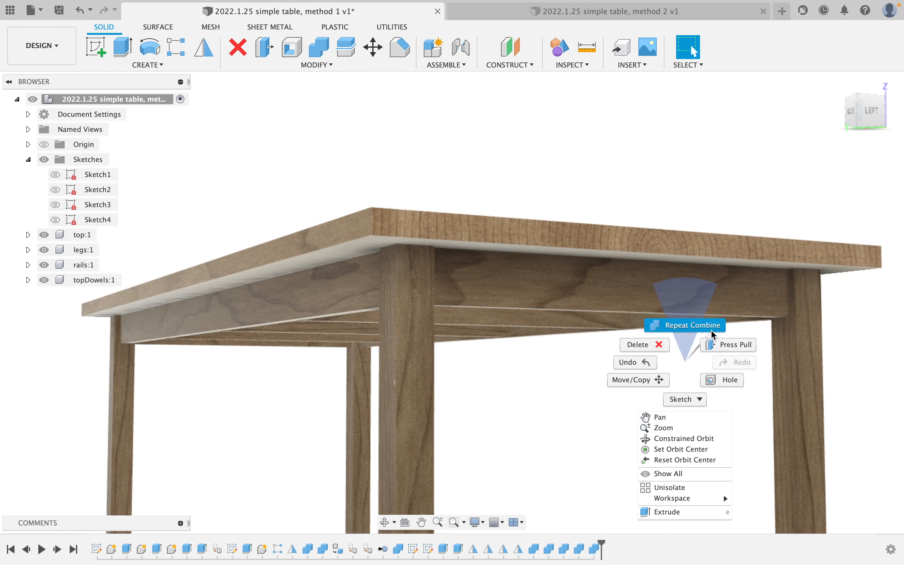
{"action": "left_click", "coordinate": [702, 322]}
{"action": "left_click", "coordinate": [774, 352]}
{"action": "left_click", "coordinate": [713, 315]}
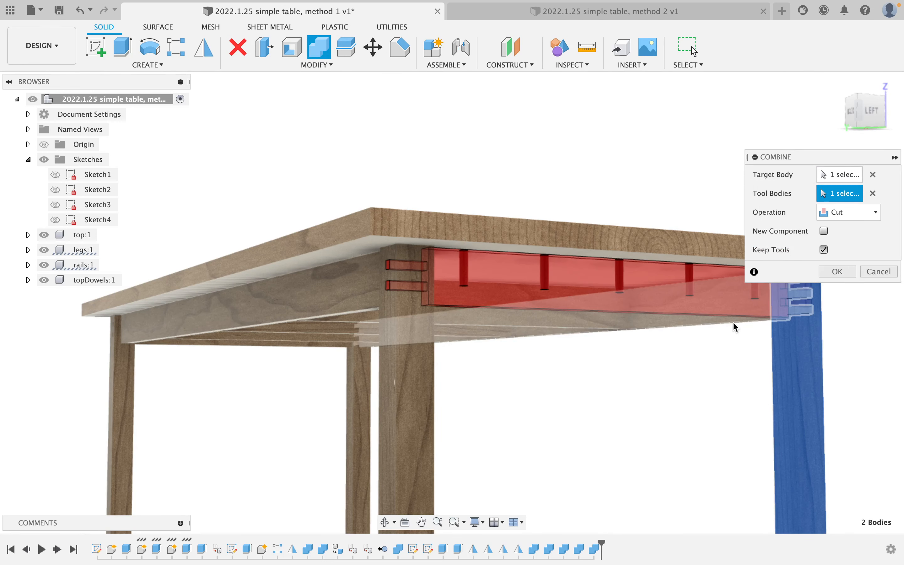
{"action": "left_click", "coordinate": [733, 321]}
{"action": "left_click", "coordinate": [827, 272]}
Repeat the cut on the next leg using the left and back rails as tools.
{"action": "right_click", "coordinate": [672, 368]}
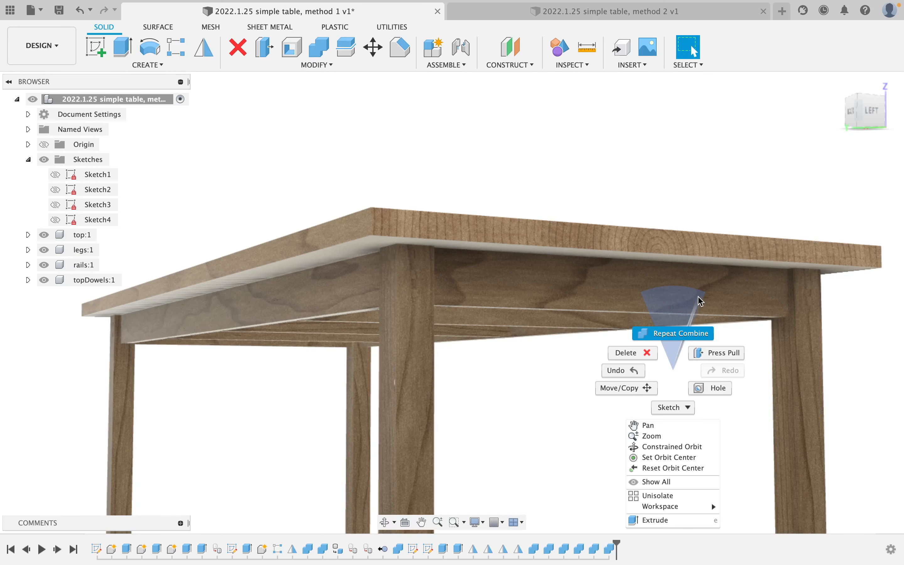
{"action": "left_click", "coordinate": [692, 333]}
{"action": "left_click", "coordinate": [359, 383]}
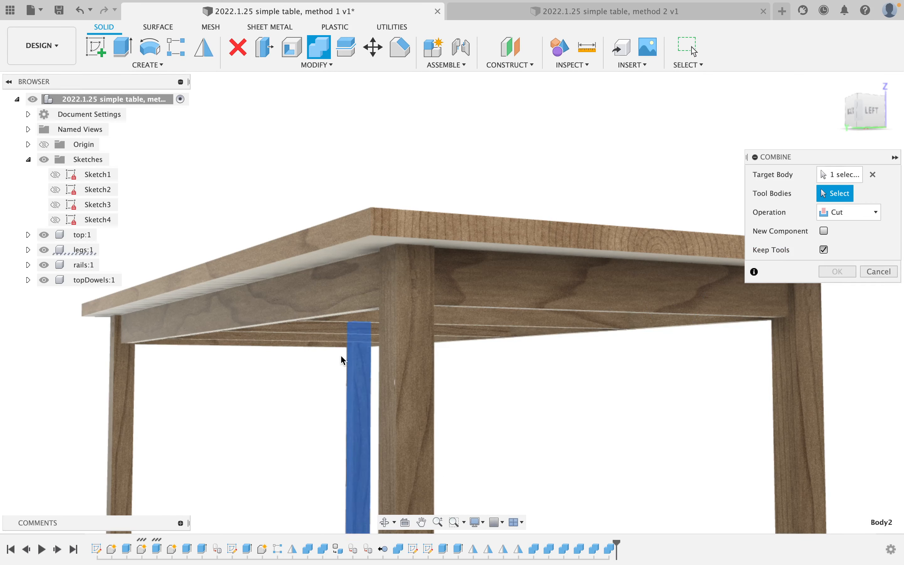
{"action": "left_click", "coordinate": [333, 348]}
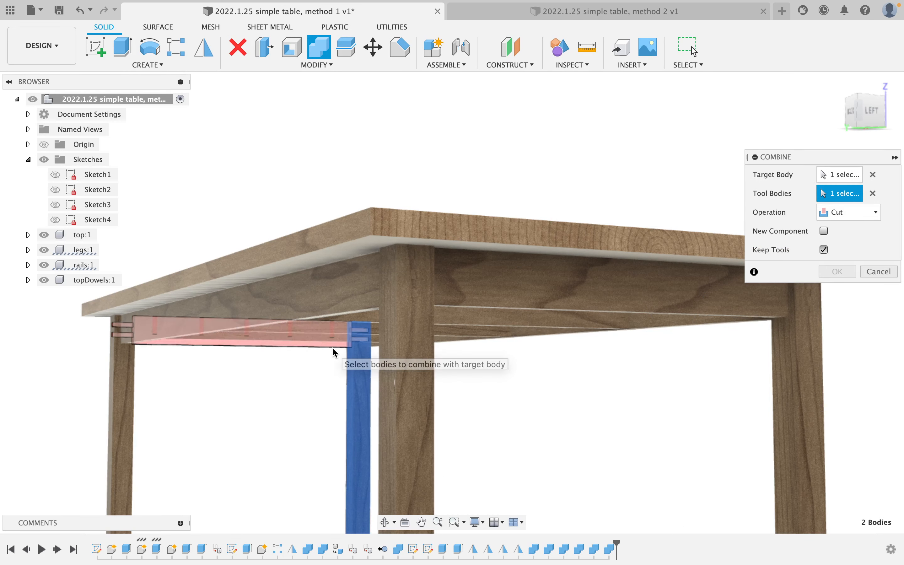
{"action": "left_click", "coordinate": [460, 339]}
{"action": "left_click", "coordinate": [854, 272]}
Cut the last leg with its two rails, then hide the rails to inspect the holes.
{"action": "right_click", "coordinate": [672, 342]}
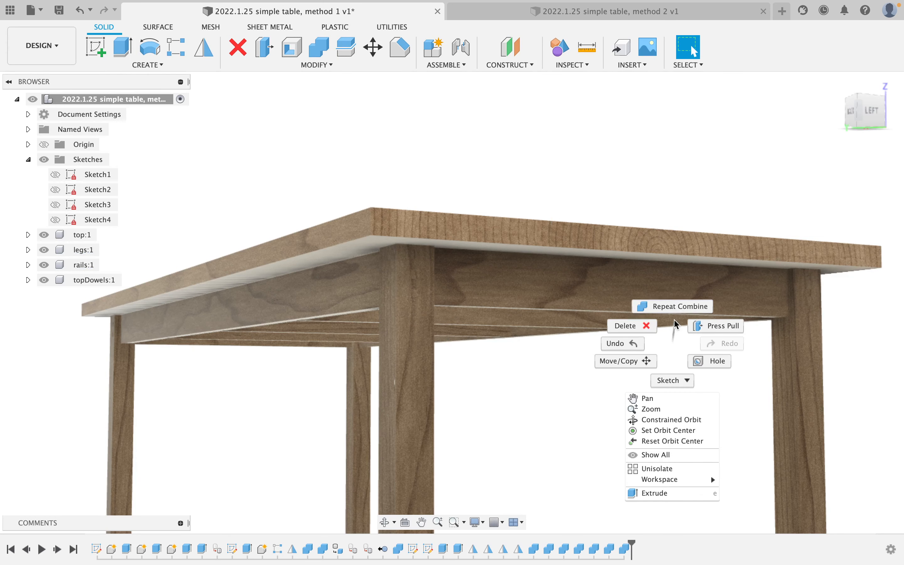
{"action": "left_click", "coordinate": [676, 306]}
{"action": "left_click", "coordinate": [135, 392]}
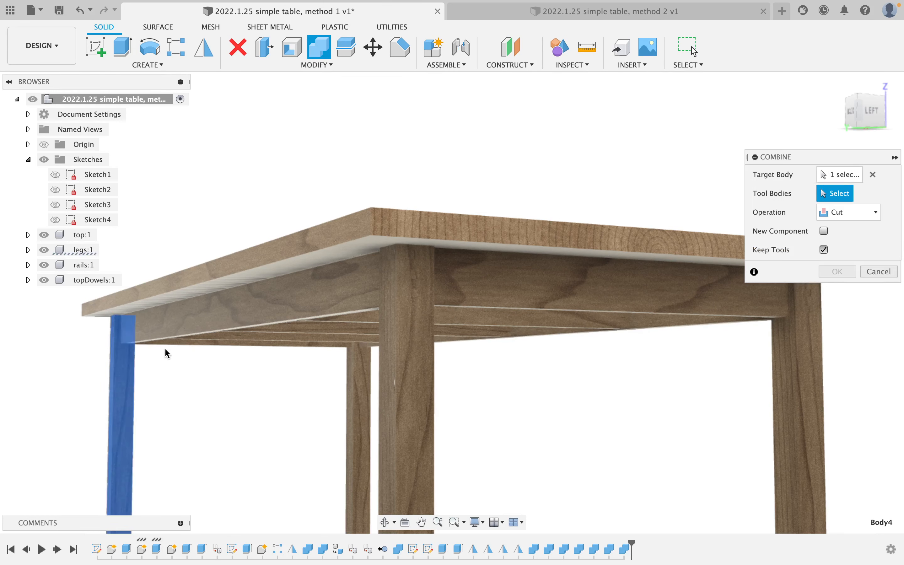
{"action": "left_click", "coordinate": [229, 347]}
{"action": "left_click", "coordinate": [283, 342]}
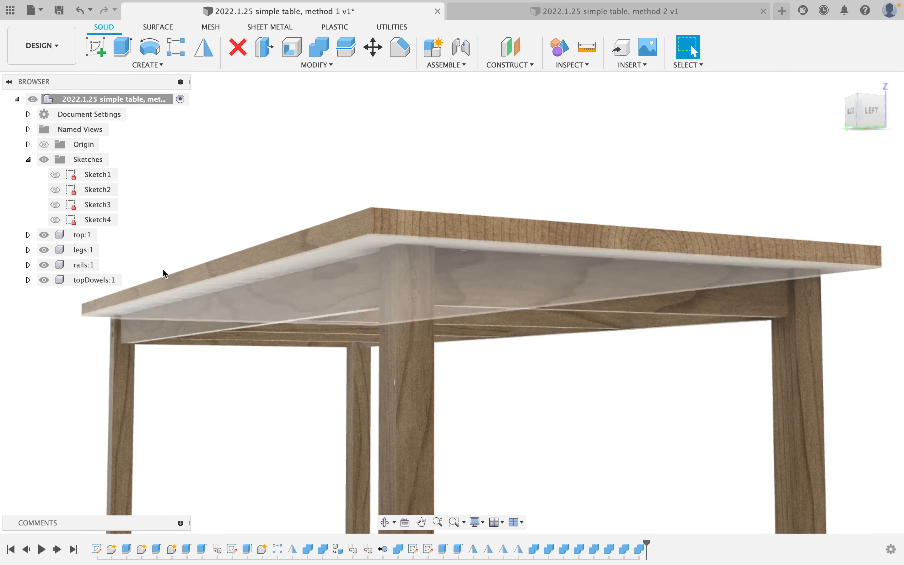
{"action": "left_click", "coordinate": [45, 264]}
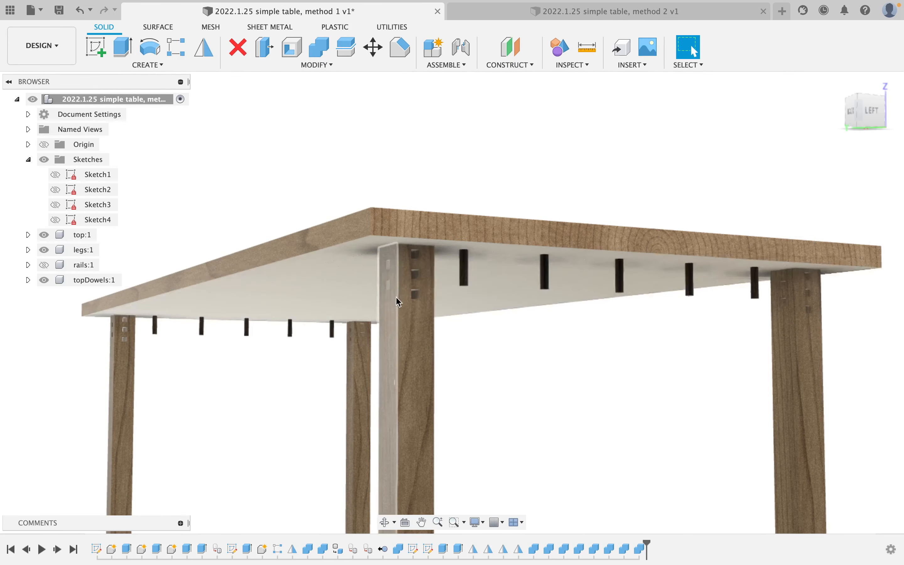
{"action": "middle_click_drag", "start_coordinate": [392, 299], "coordinate": [283, 306], "text": "shift"}
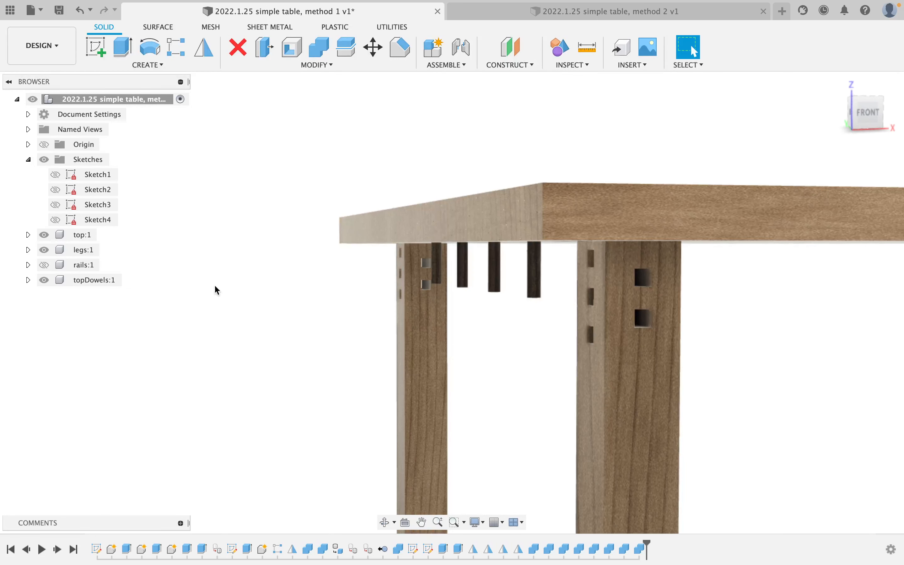
Show the rails again and orbit to a front corner of the table.
{"action": "left_click", "coordinate": [67, 264]}
{"action": "left_click", "coordinate": [43, 267]}
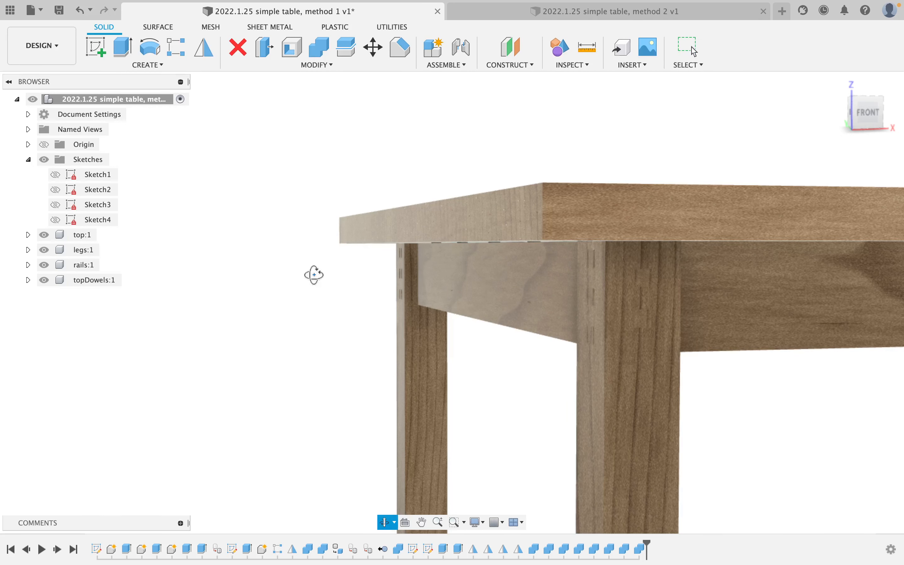
{"action": "left_click_drag", "start_coordinate": [313, 274], "coordinate": [349, 284]}
{"action": "key", "text": "Escape"}
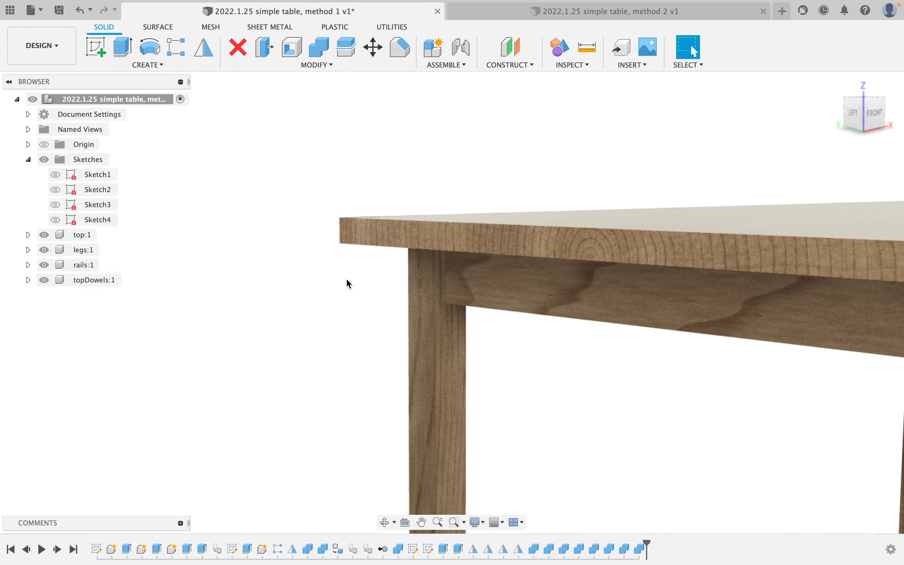
Apply the first design appearance to the rails and view the whole table.
{"action": "key", "text": "a"}
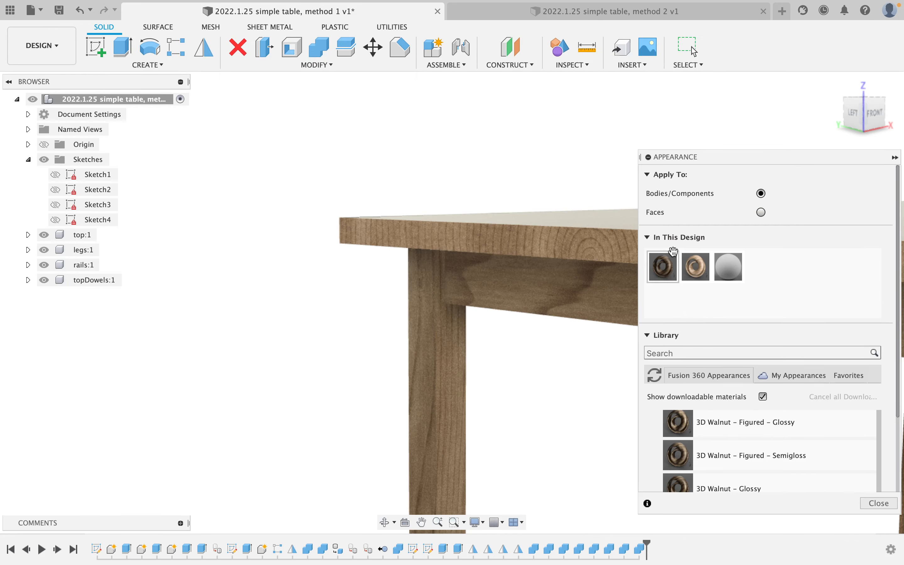
{"action": "left_click_drag", "start_coordinate": [666, 266], "coordinate": [90, 265]}
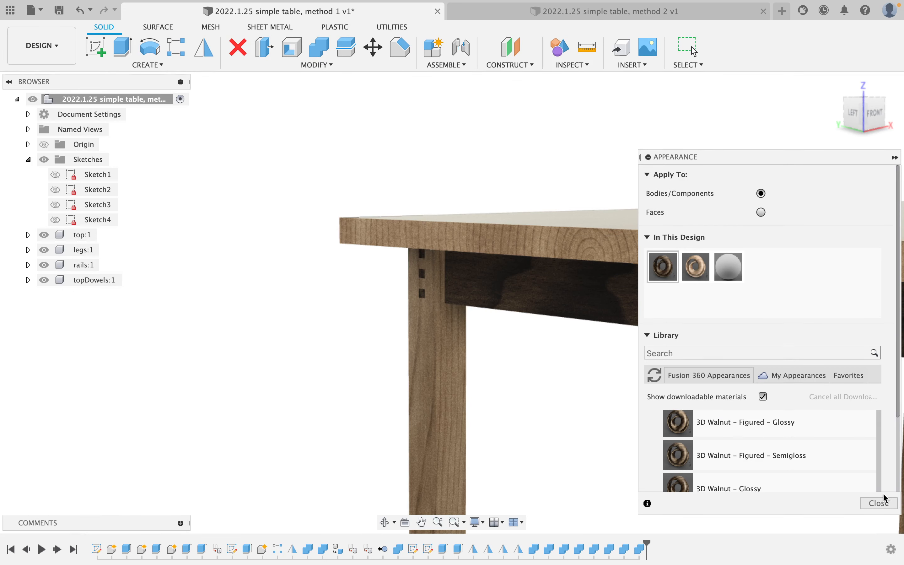
{"action": "left_click", "coordinate": [878, 502]}
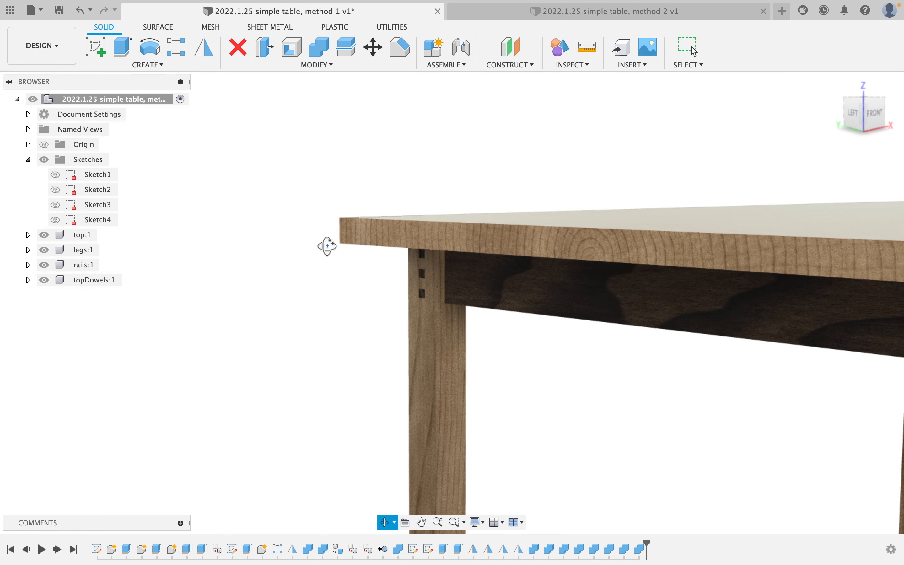
{"action": "mouse_move", "coordinate": [327, 246]}
{"action": "middle_mouse_down", "text": "shift"}
{"action": "mouse_move", "coordinate": [353, 239]}
{"action": "mouse_move", "coordinate": [416, 249]}
{"action": "mouse_move", "coordinate": [378, 231]}
{"action": "mouse_move", "coordinate": [321, 243]}
{"action": "middle_mouse_up", "text": "shift"}
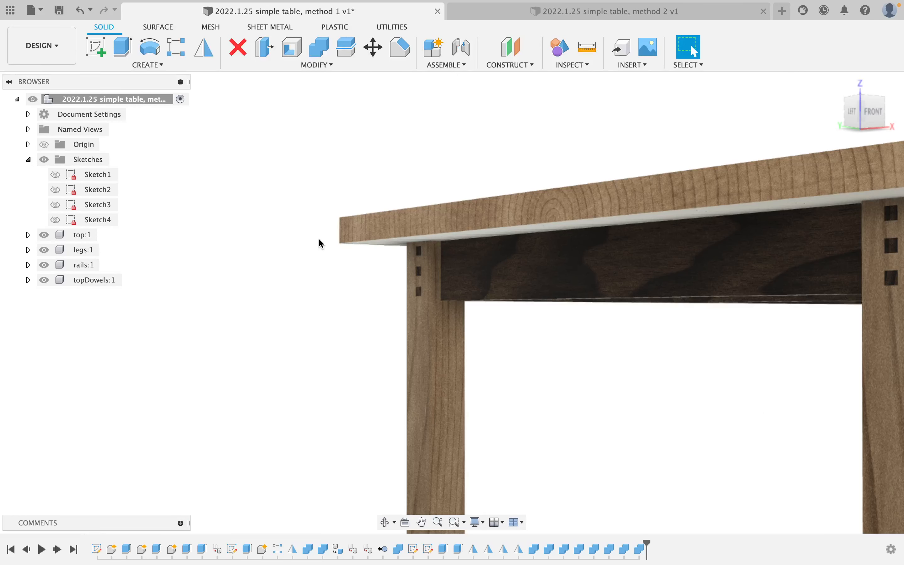
Look up beneath the tabletop and roll the timeline back to just after Mirror5.
{"action": "scroll", "coordinate": [319, 240], "scroll_direction": "down", "scroll_amount": 5}
{"action": "middle_click_drag", "start_coordinate": [561, 247], "coordinate": [154, 247]}
{"action": "scroll", "coordinate": [433, 226], "scroll_direction": "down", "scroll_amount": 1}
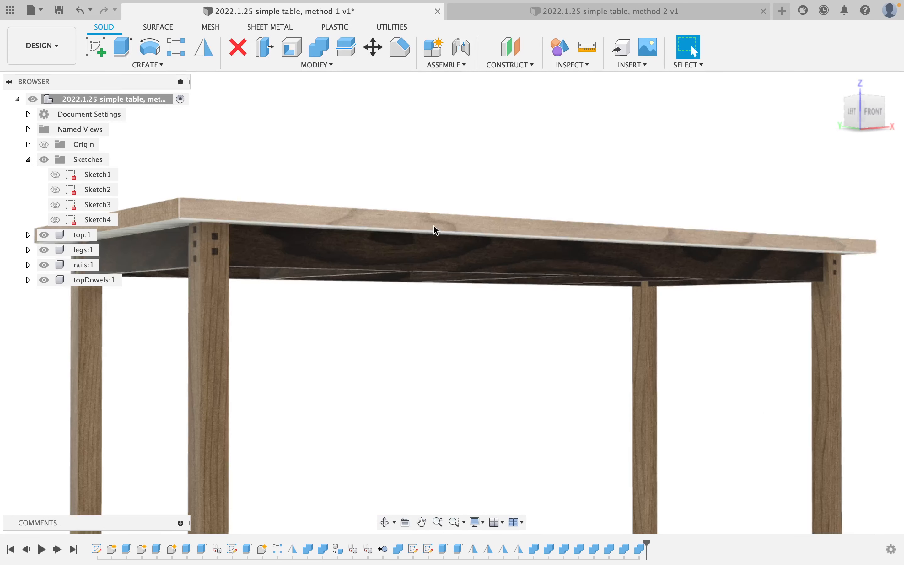
{"action": "scroll", "coordinate": [433, 225], "scroll_direction": "up", "scroll_amount": 4}
{"action": "scroll", "coordinate": [434, 225], "scroll_direction": "down", "scroll_amount": 3}
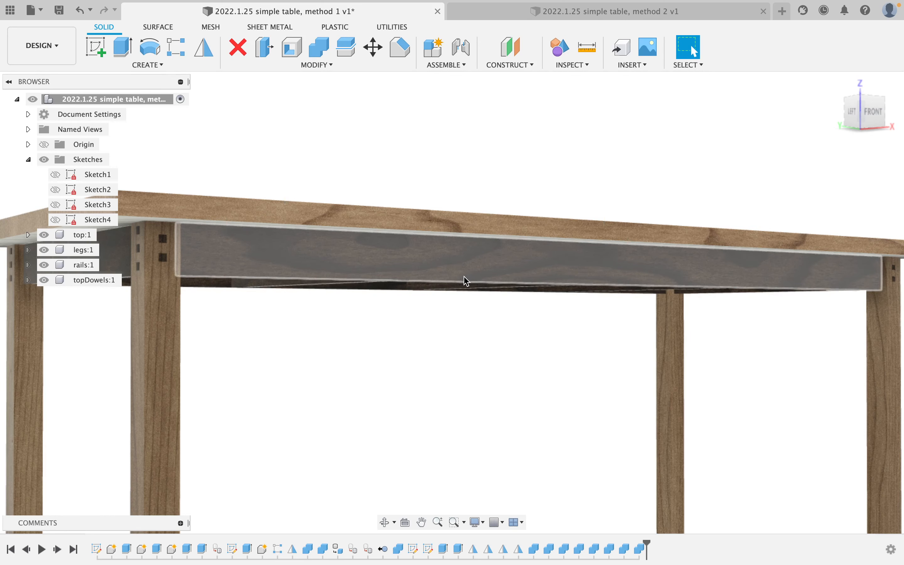
{"action": "middle_click_drag", "start_coordinate": [467, 280], "coordinate": [426, 259], "text": "shift"}
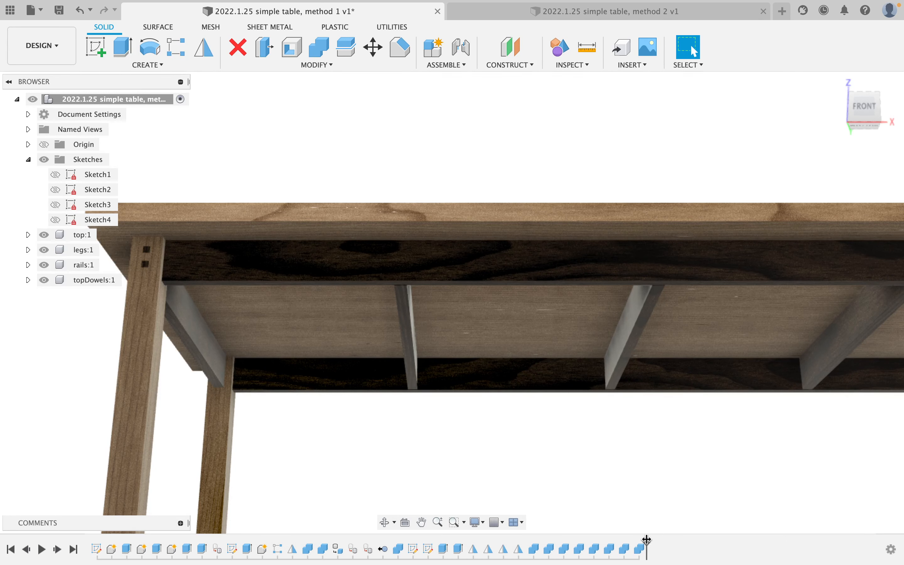
{"action": "left_click_drag", "start_coordinate": [647, 539], "coordinate": [526, 545]}
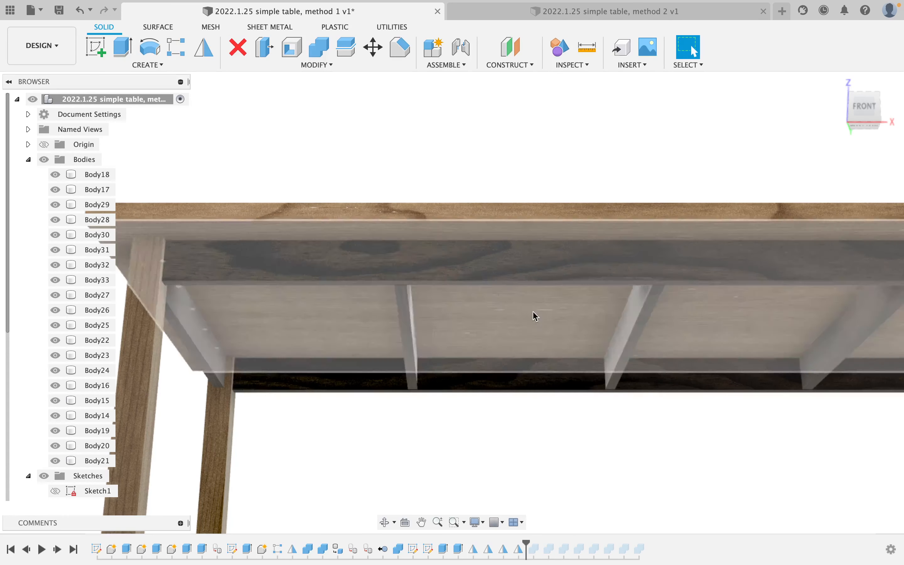
Create a midplane between two rail faces under the tabletop.
{"action": "left_click", "coordinate": [512, 67]}
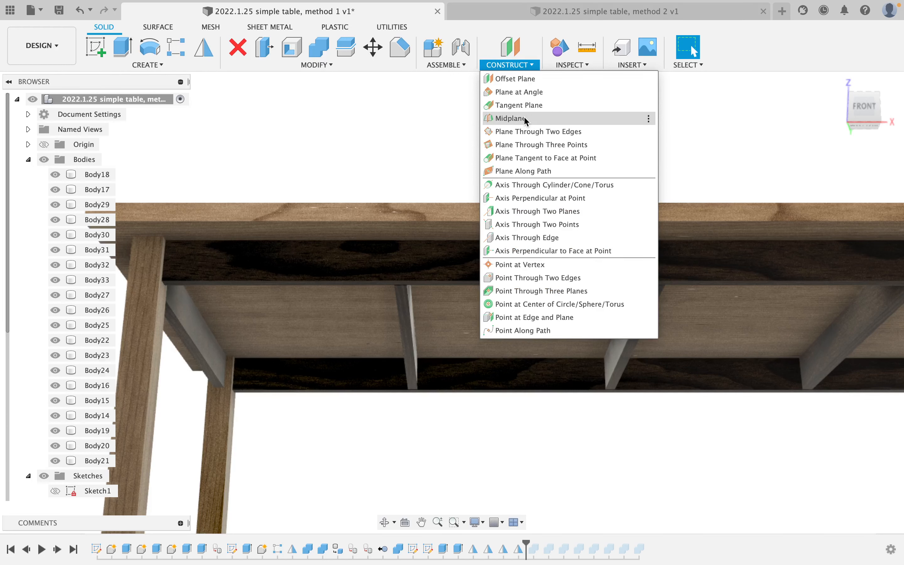
{"action": "left_click", "coordinate": [525, 119]}
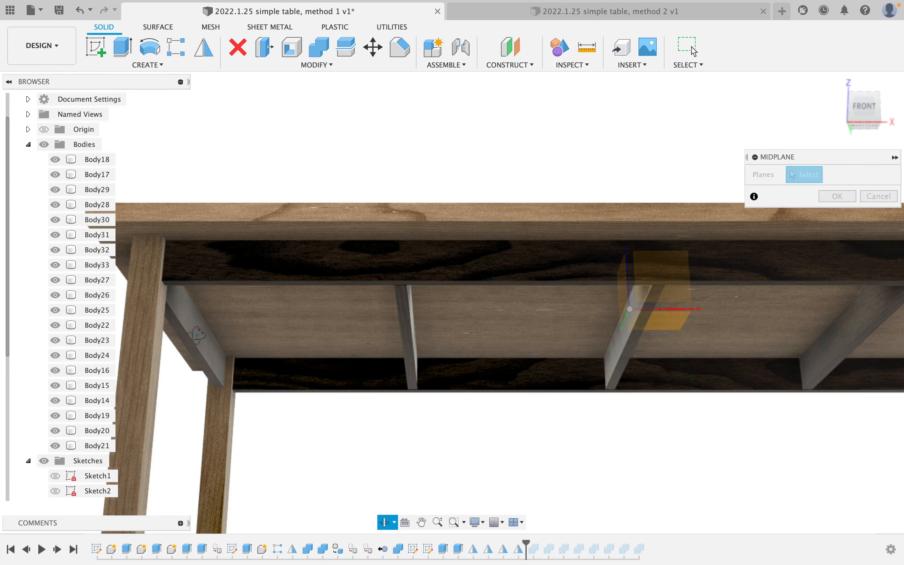
{"action": "middle_click_drag", "start_coordinate": [197, 335], "coordinate": [180, 334], "text": "shift"}
{"action": "left_click", "coordinate": [181, 333]}
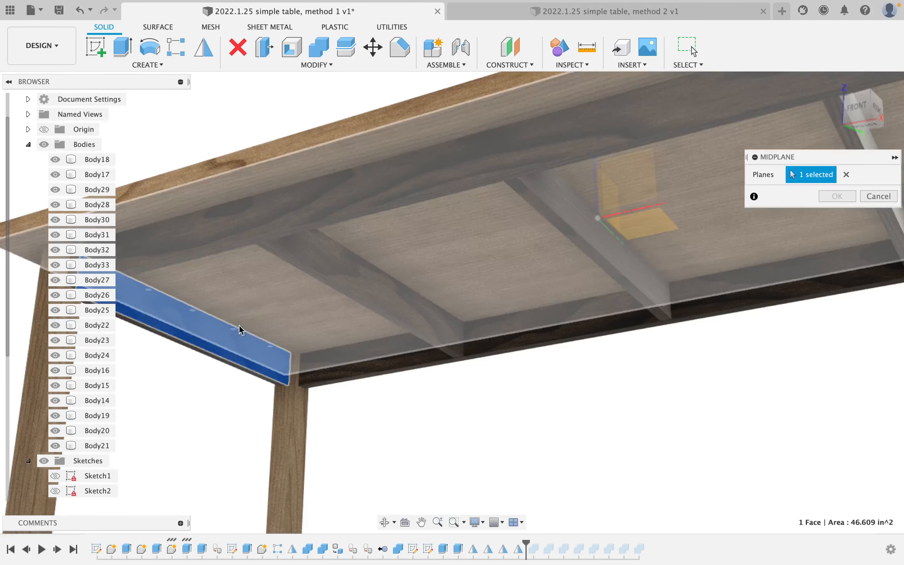
{"action": "middle_click_drag", "start_coordinate": [241, 329], "coordinate": [306, 324], "text": "shift"}
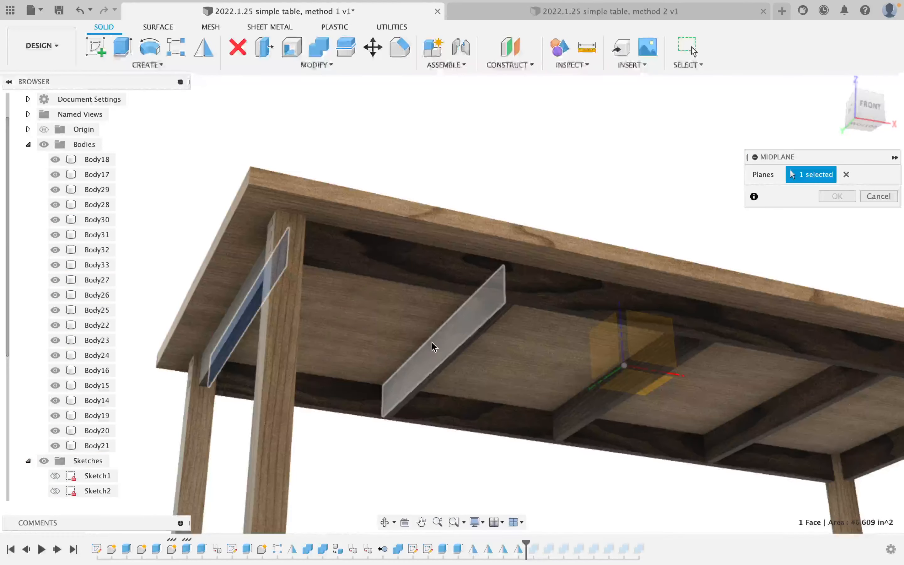
{"action": "left_click", "coordinate": [444, 350]}
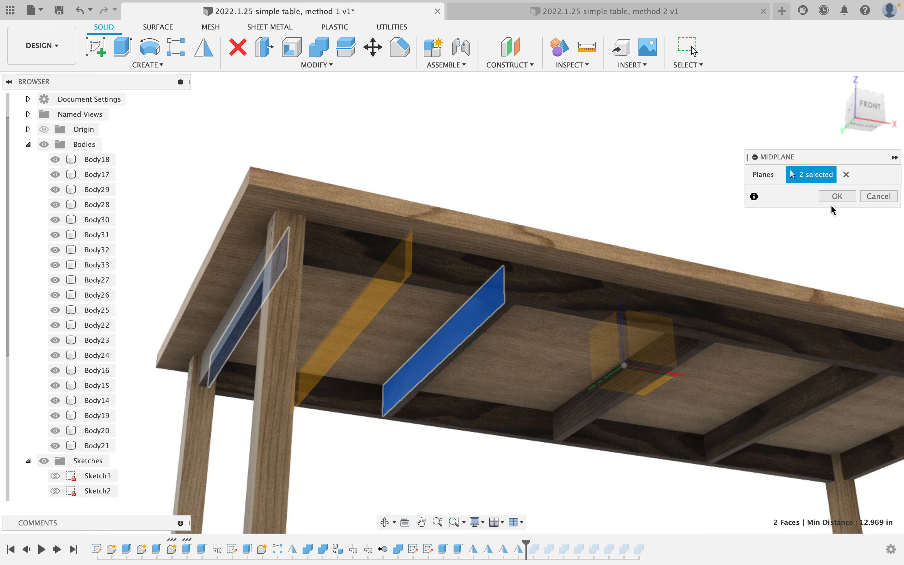
{"action": "left_click", "coordinate": [835, 197]}
Create a second midplane centred between two cross-brace faces.
{"action": "right_click", "coordinate": [587, 186]}
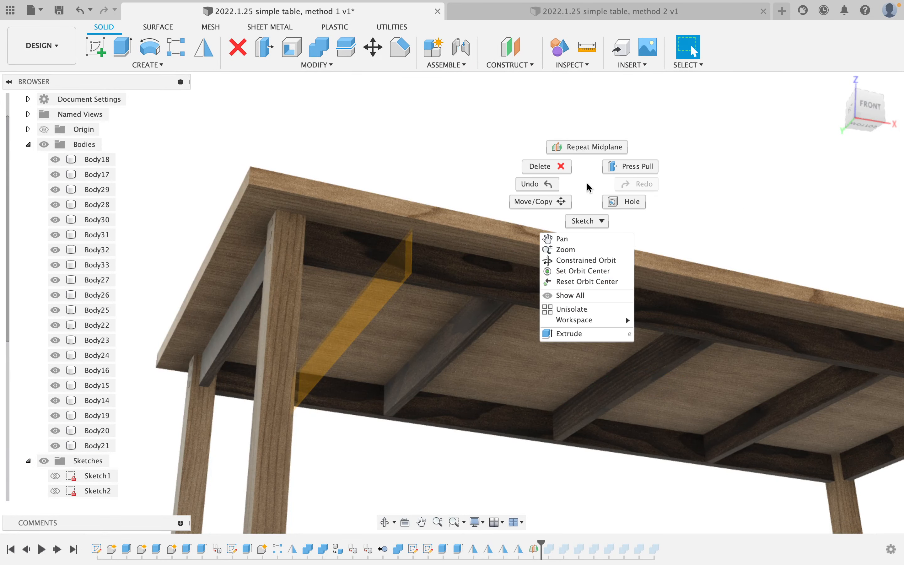
{"action": "left_click", "coordinate": [578, 152]}
{"action": "middle_click_drag", "start_coordinate": [597, 284], "coordinate": [501, 341], "text": "shift"}
{"action": "left_click", "coordinate": [477, 411]}
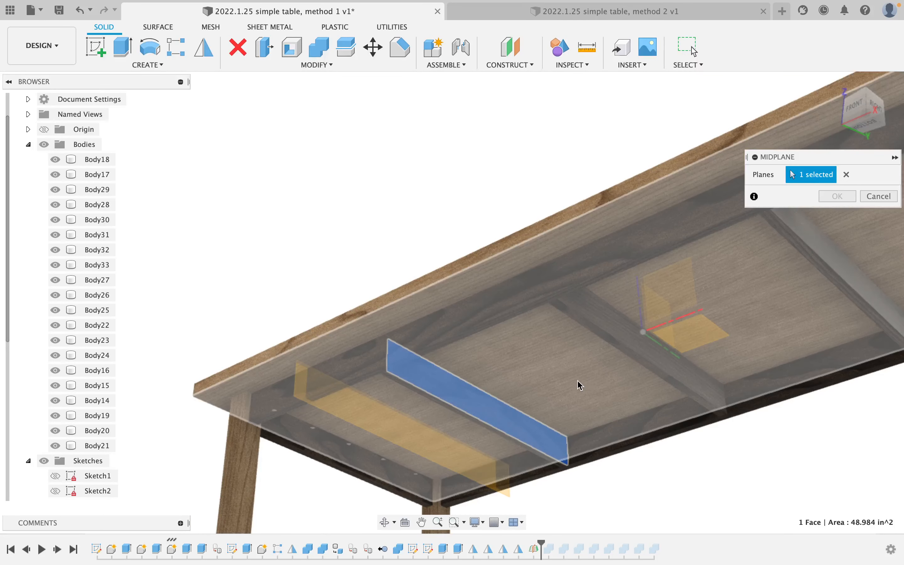
{"action": "middle_click_drag", "start_coordinate": [579, 383], "coordinate": [691, 375], "text": "shift"}
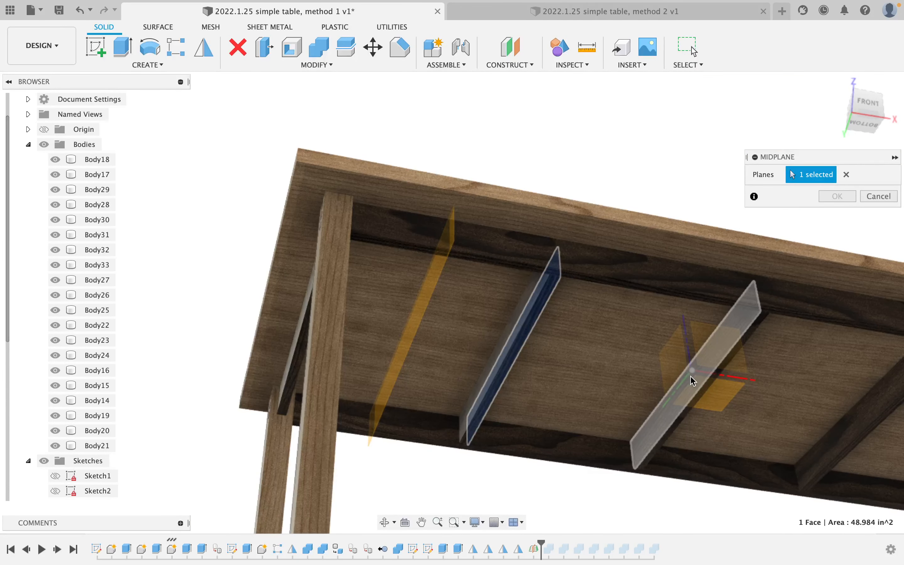
{"action": "left_click", "coordinate": [693, 379]}
{"action": "left_click", "coordinate": [836, 196]}
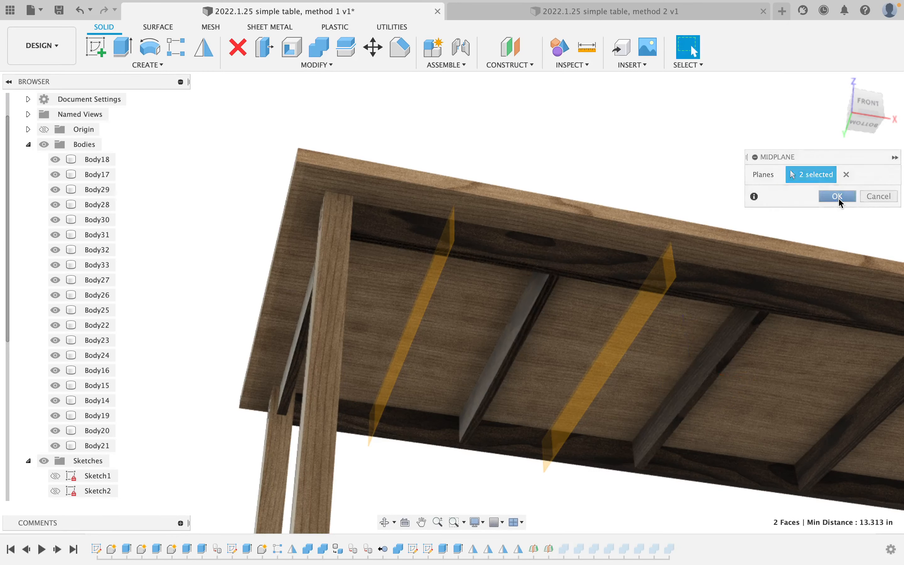
{"action": "middle_click_drag", "start_coordinate": [559, 205], "coordinate": [515, 214], "text": "shift"}
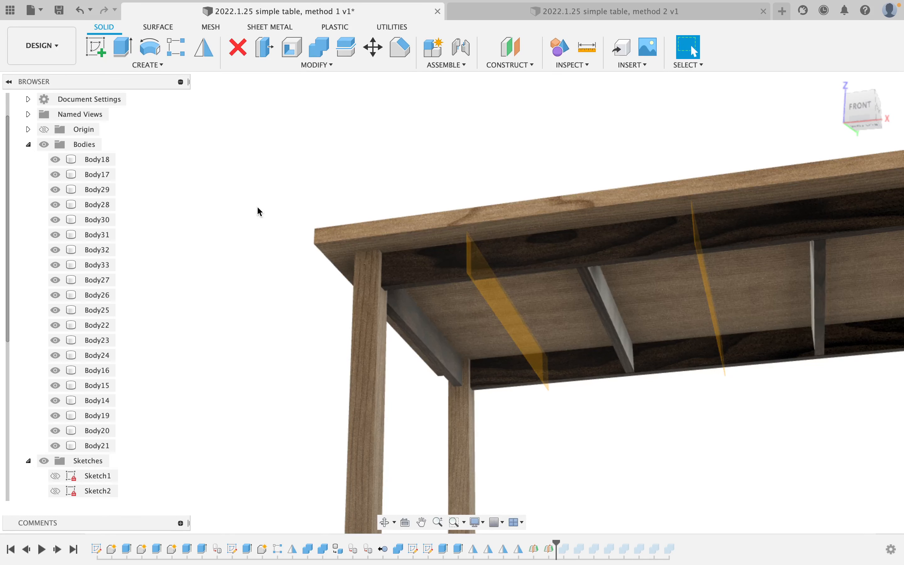
Hide the legs and select the four end dowels as bodies to mirror.
{"action": "scroll", "coordinate": [41, 359], "scroll_direction": "down", "scroll_amount": 5}
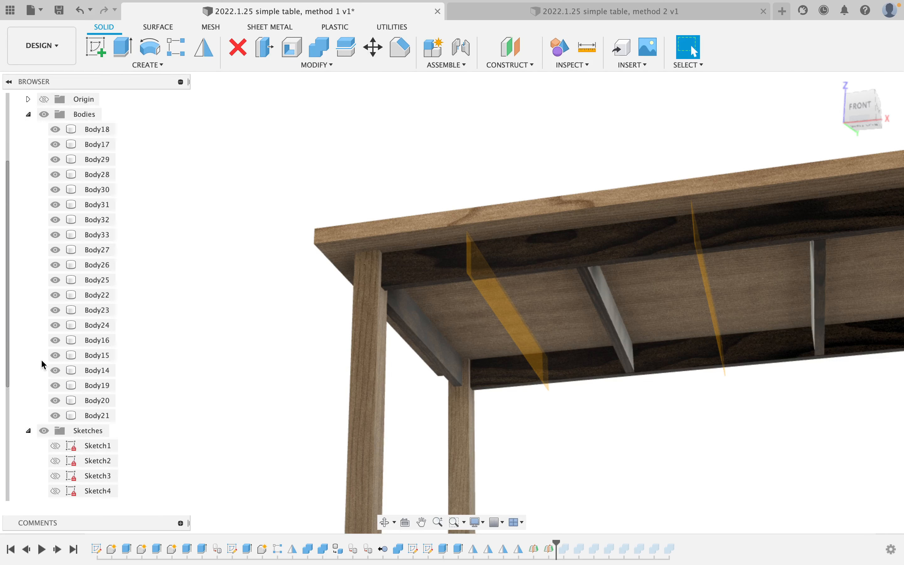
{"action": "left_click", "coordinate": [44, 461]}
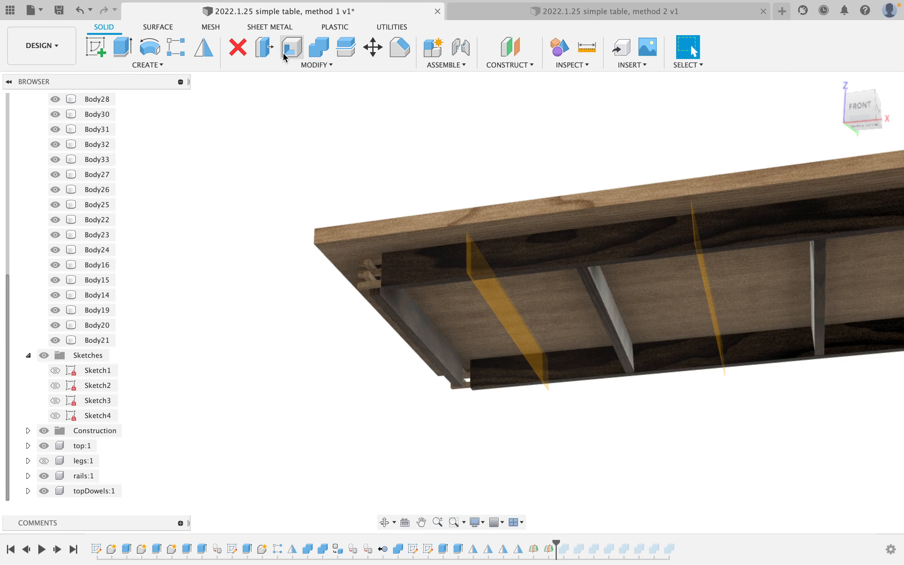
{"action": "left_click", "coordinate": [209, 50]}
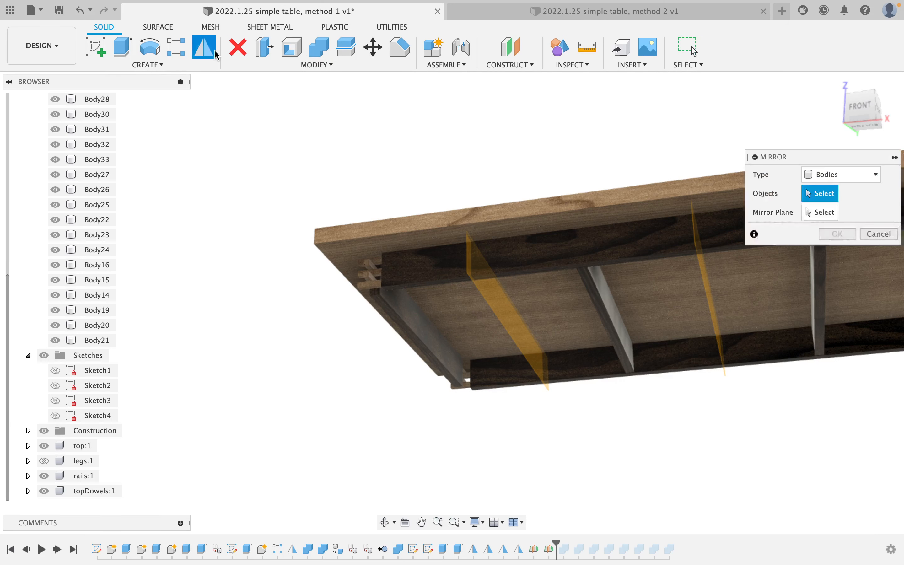
{"action": "scroll", "coordinate": [370, 278], "scroll_direction": "up", "scroll_amount": 5}
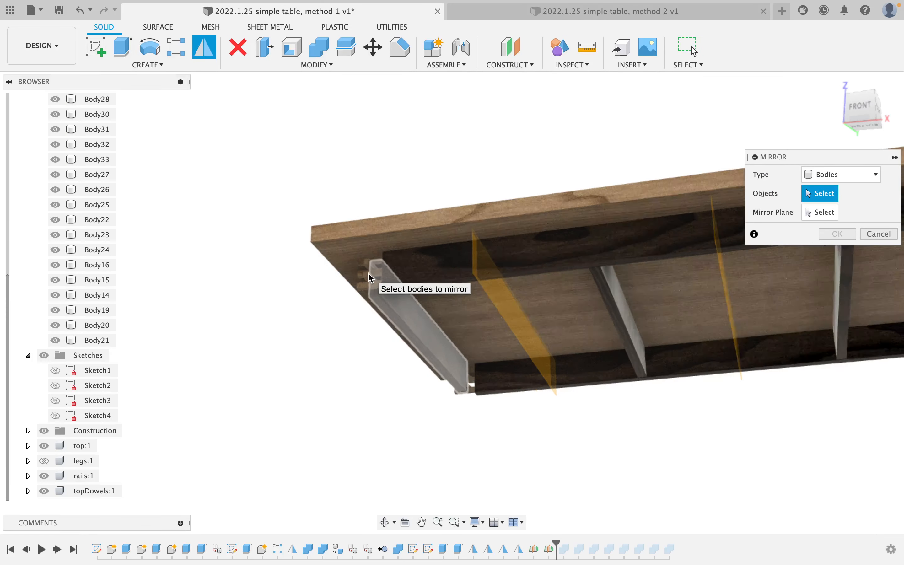
{"action": "left_click", "coordinate": [366, 286]}
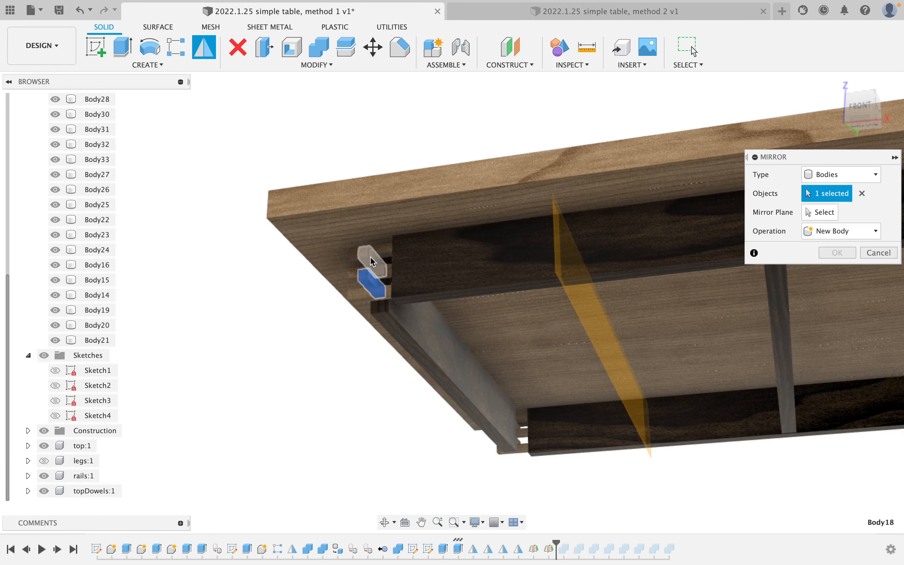
{"action": "middle_click_drag", "start_coordinate": [419, 342], "coordinate": [552, 321], "text": "shift"}
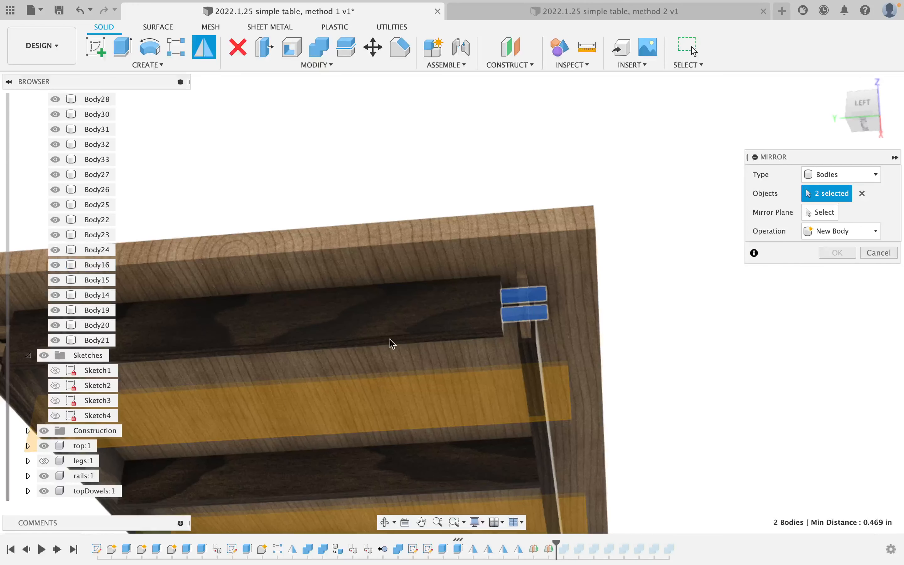
{"action": "middle_click_drag", "start_coordinate": [391, 341], "coordinate": [641, 326]}
{"action": "left_click", "coordinate": [230, 341]}
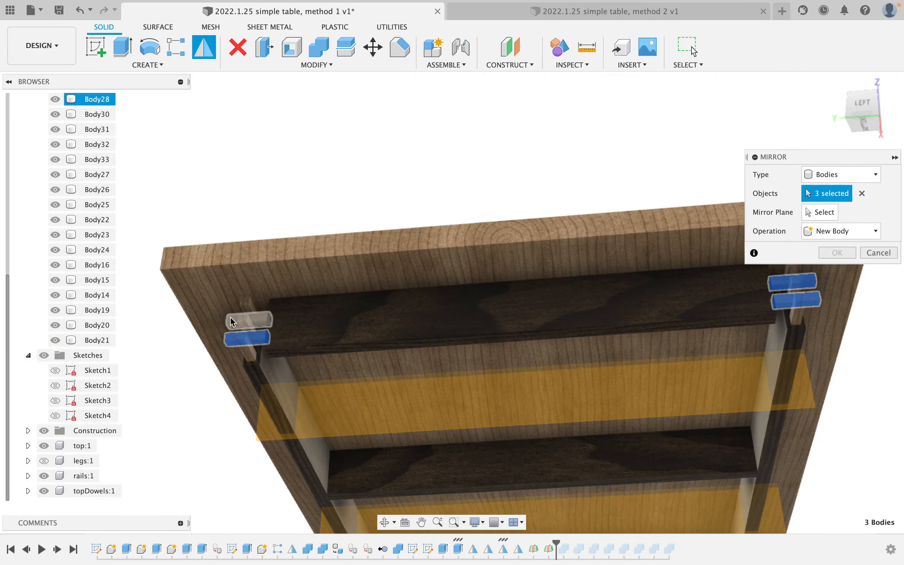
{"action": "left_click", "coordinate": [232, 321]}
Mirror the selected dowels across the first midplane, creating Body34–Body37.
{"action": "middle_click_drag", "start_coordinate": [491, 378], "coordinate": [386, 391], "text": "shift"}
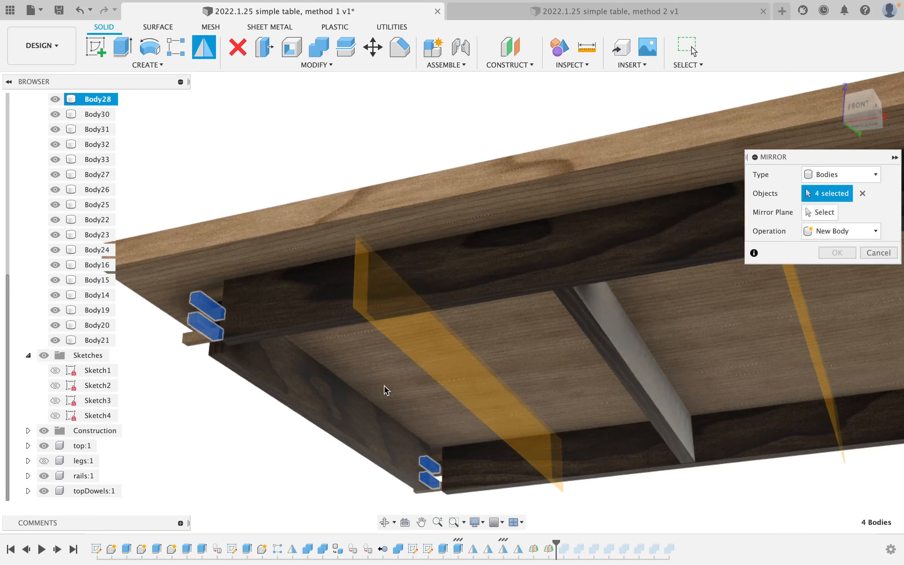
{"action": "left_click", "coordinate": [807, 216]}
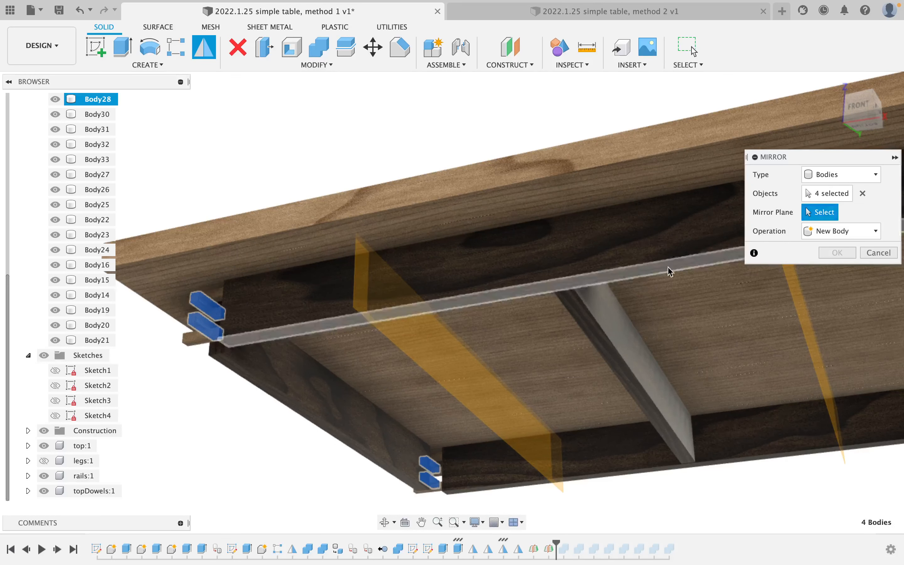
{"action": "left_click", "coordinate": [448, 360]}
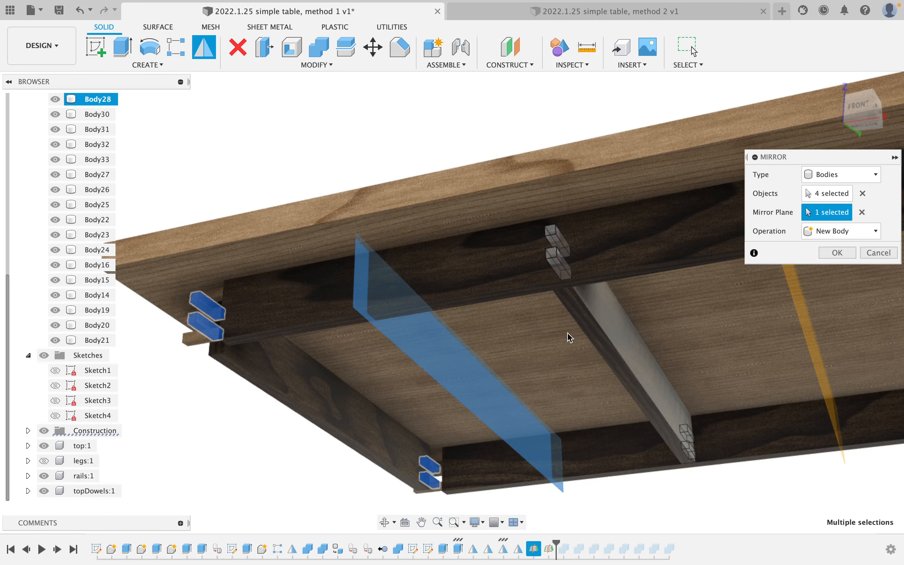
{"action": "middle_click_drag", "start_coordinate": [583, 345], "coordinate": [524, 345], "text": "shift"}
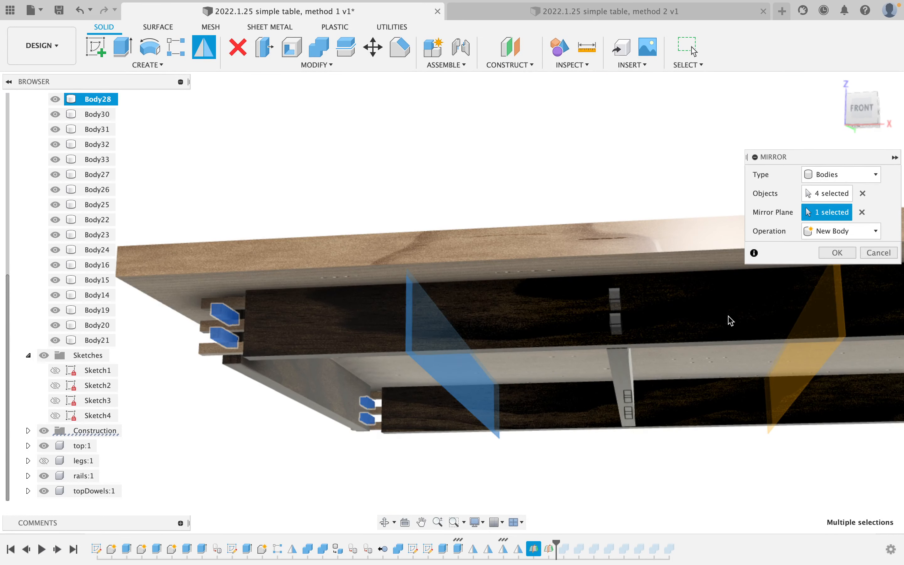
{"action": "left_click", "coordinate": [837, 253]}
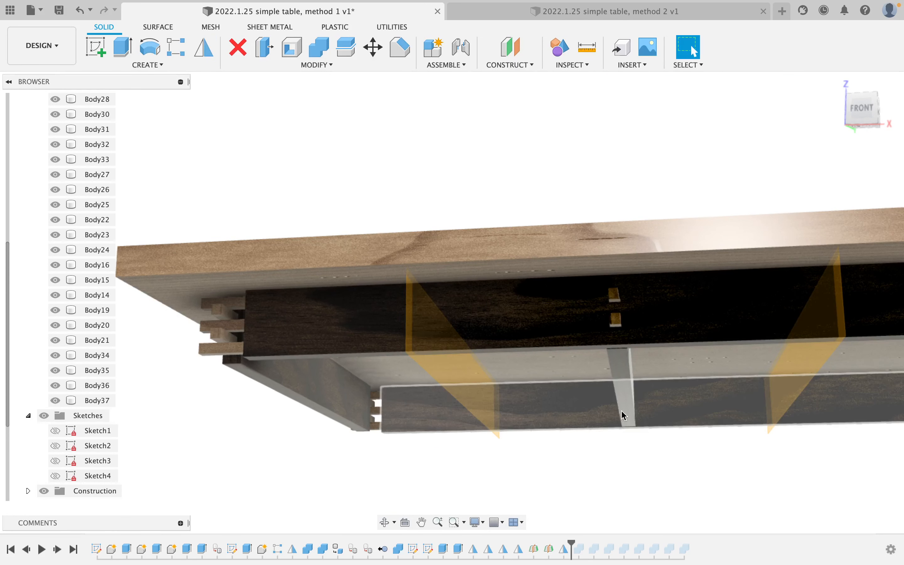
Mirror dowels Body34–Body37 across the YZ origin plane, creating Body38–Body41.
{"action": "middle_click_drag", "start_coordinate": [604, 366], "coordinate": [289, 150], "text": "shift"}
{"action": "left_click", "coordinate": [204, 48]}
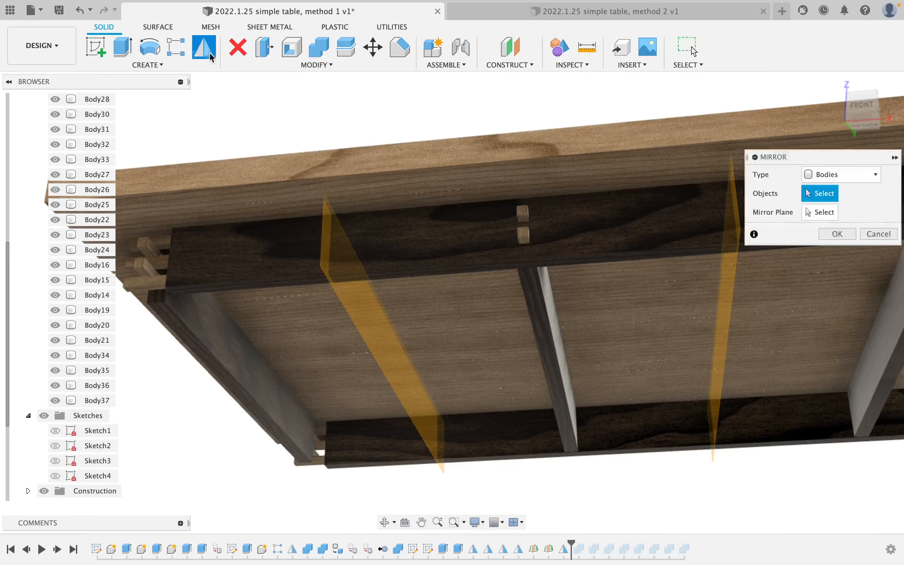
{"action": "scroll", "coordinate": [525, 238], "scroll_direction": "up", "scroll_amount": 3}
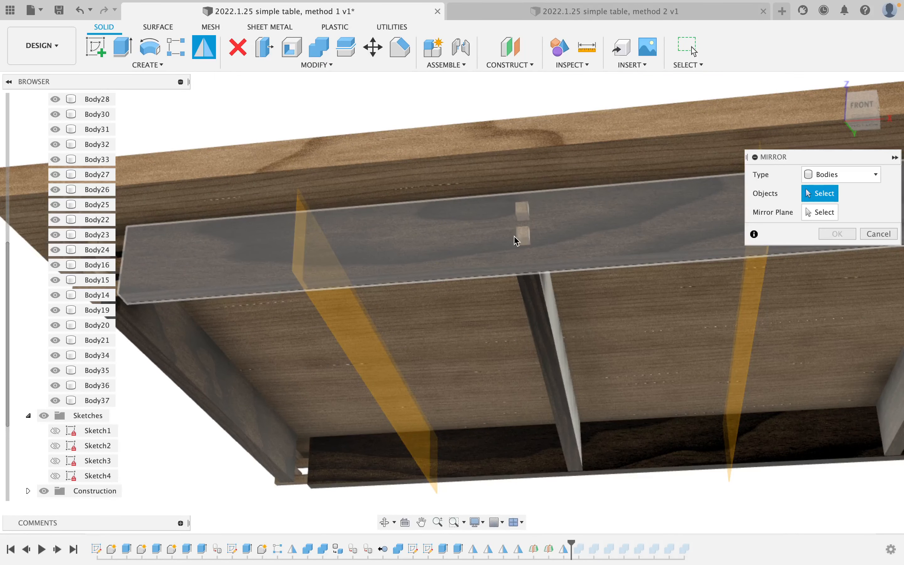
{"action": "middle_click_drag", "start_coordinate": [522, 240], "coordinate": [517, 289], "text": "shift"}
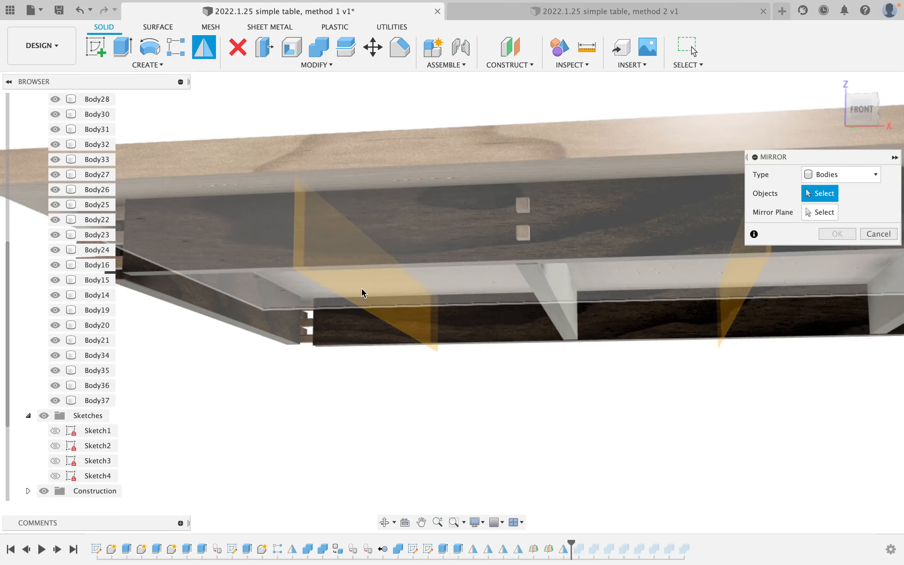
{"action": "left_click", "coordinate": [89, 401]}
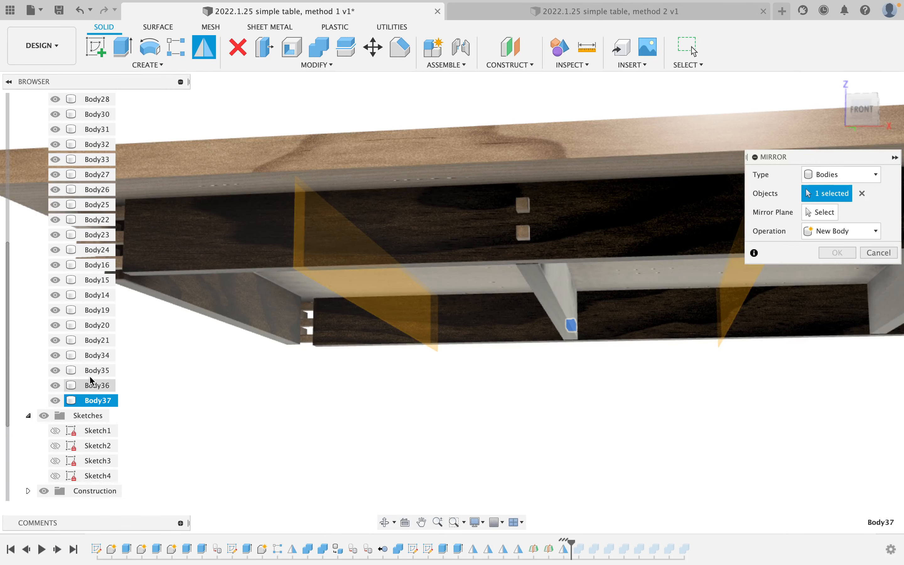
{"action": "left_click", "coordinate": [91, 358], "text": "shift"}
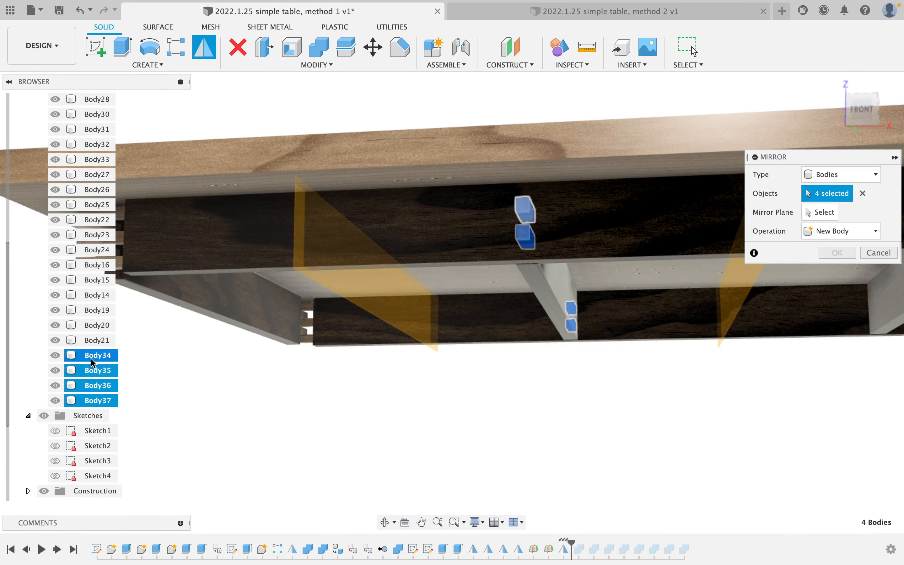
{"action": "left_click", "coordinate": [822, 216]}
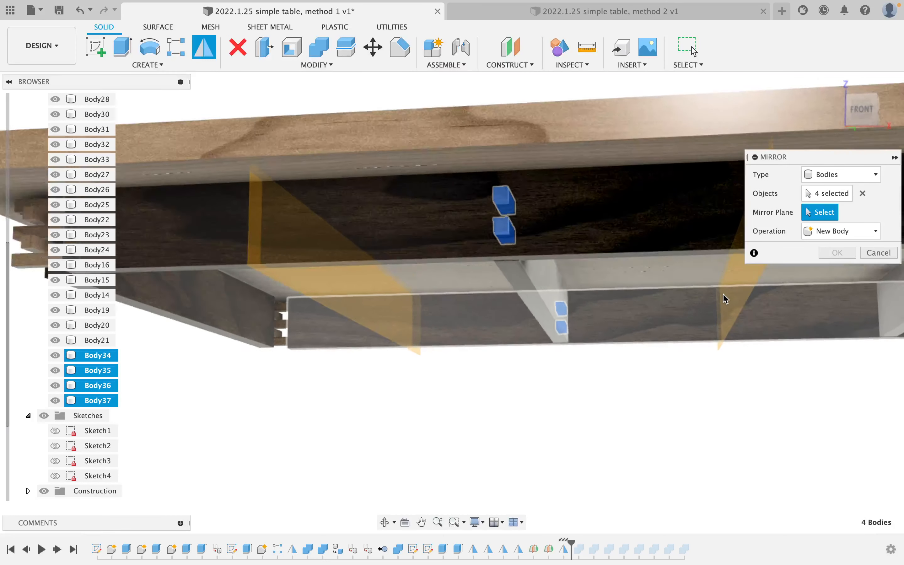
{"action": "middle_click_drag", "start_coordinate": [724, 298], "coordinate": [420, 220], "text": "shift"}
{"action": "left_click", "coordinate": [530, 100]}
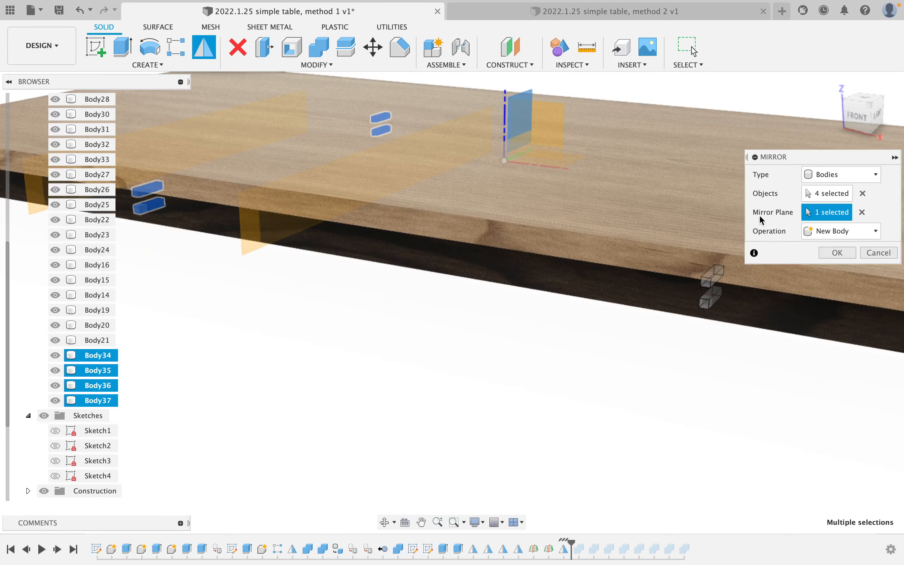
{"action": "left_click", "coordinate": [836, 252]}
{"action": "scroll", "coordinate": [429, 306], "scroll_direction": "up", "scroll_amount": 4}
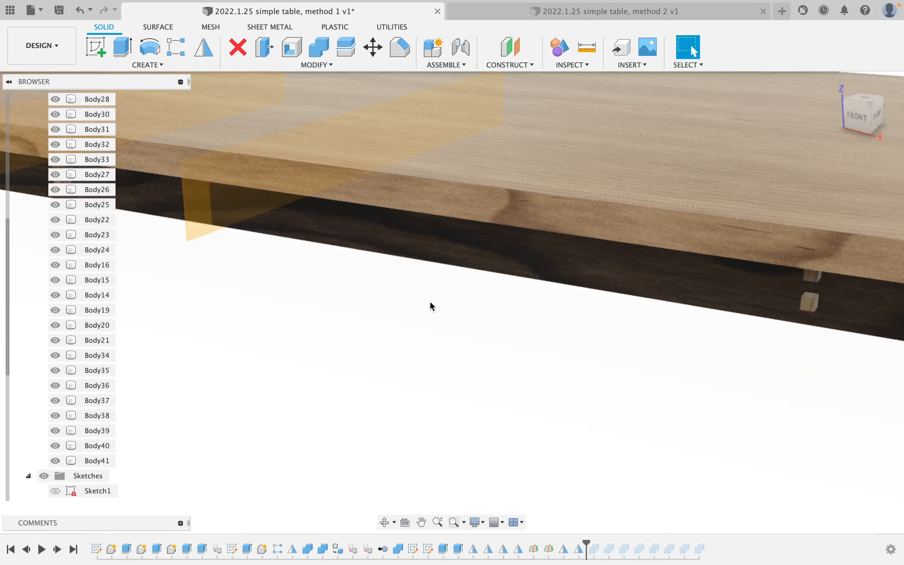
Mirror Body34–Body37 across the angled construction plane, adding Body42 and Body43.
{"action": "middle_click_drag", "start_coordinate": [430, 307], "coordinate": [346, 286], "text": "shift"}
{"action": "scroll", "coordinate": [284, 294], "scroll_direction": "down", "scroll_amount": 5}
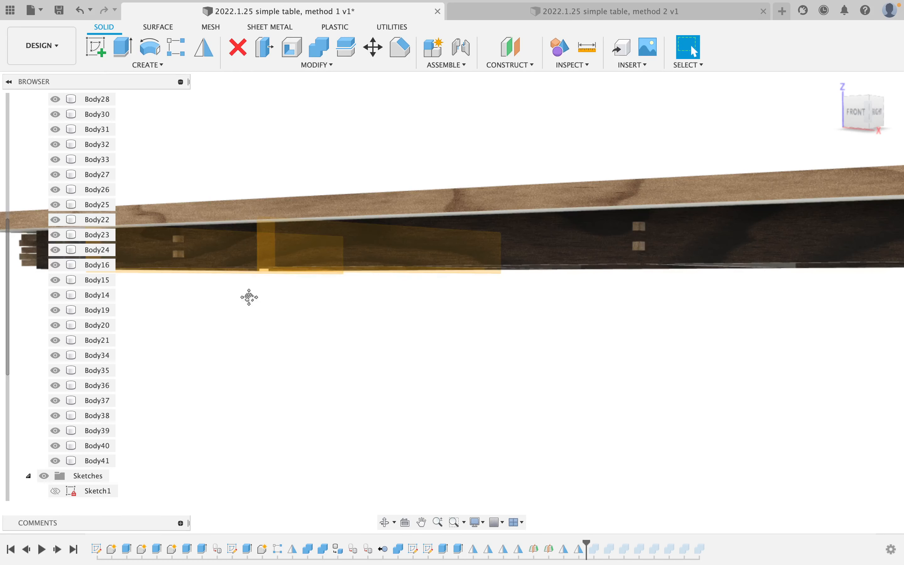
{"action": "middle_click_drag", "start_coordinate": [249, 297], "coordinate": [310, 313]}
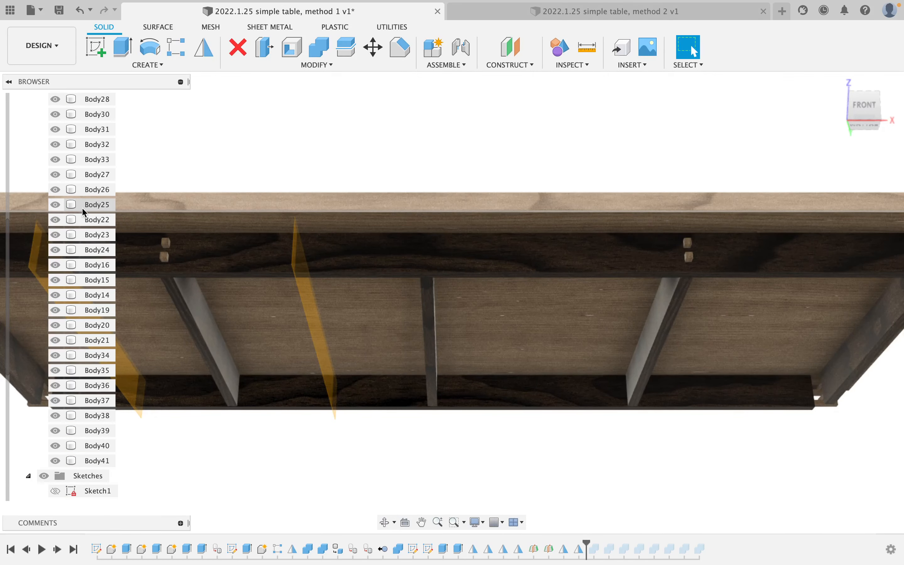
{"action": "left_click", "coordinate": [61, 176]}
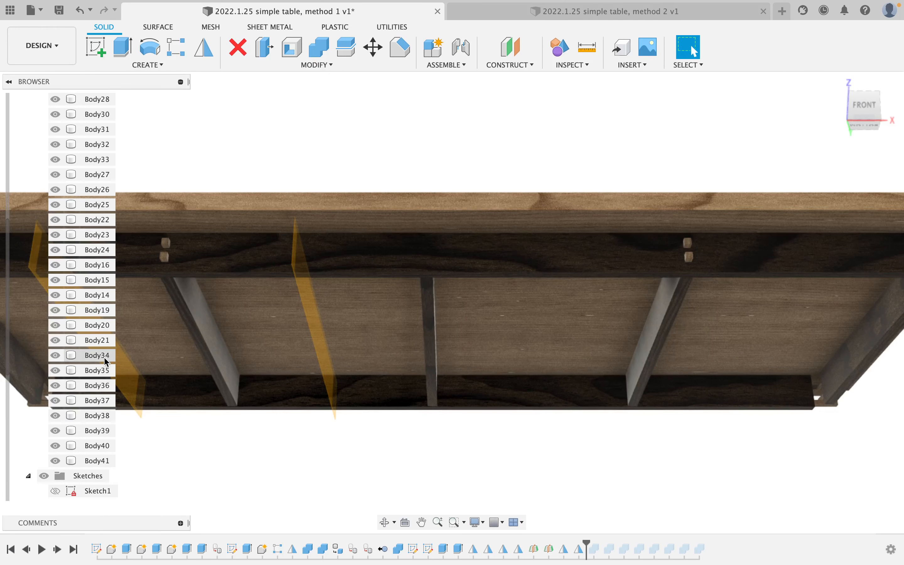
{"action": "left_click", "coordinate": [205, 46]}
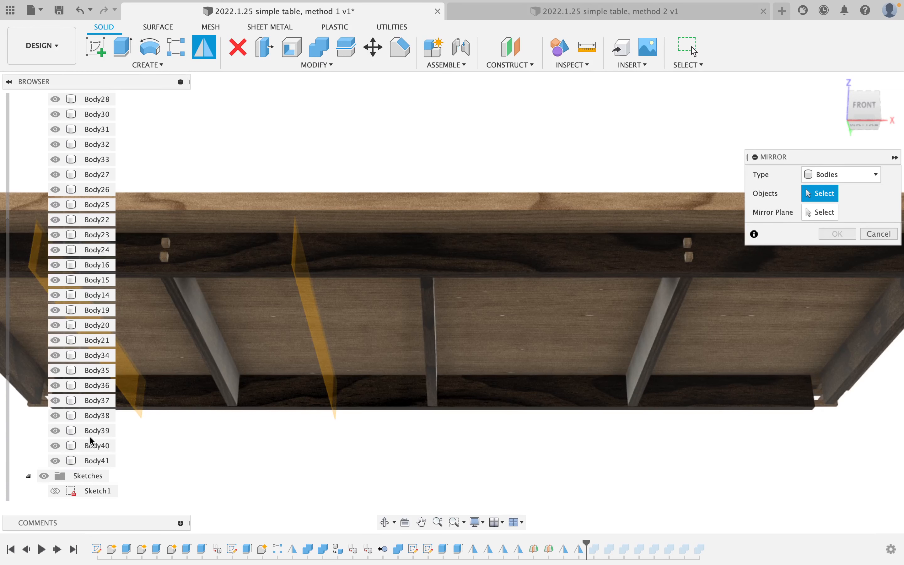
{"action": "left_click", "coordinate": [101, 400]}
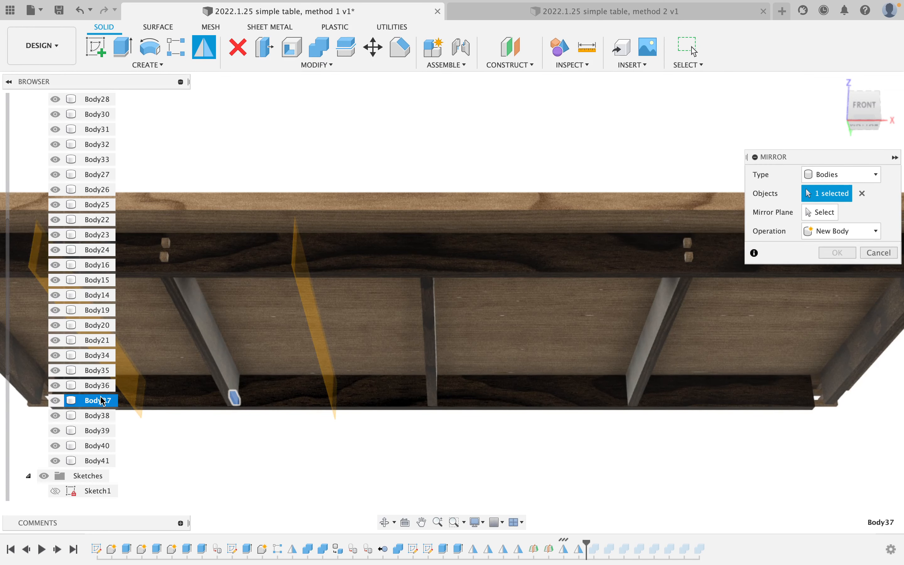
{"action": "left_click", "coordinate": [102, 355], "text": "shift"}
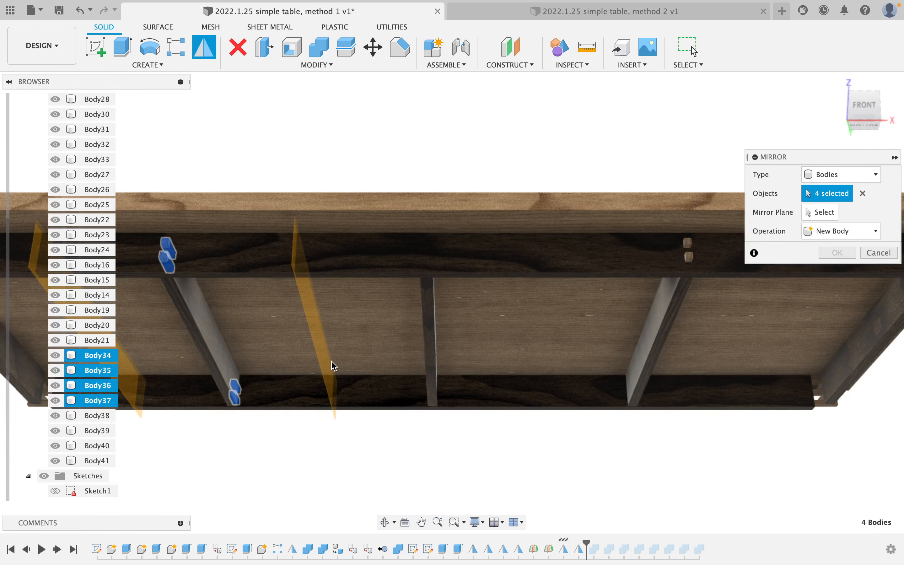
{"action": "left_click", "coordinate": [817, 210]}
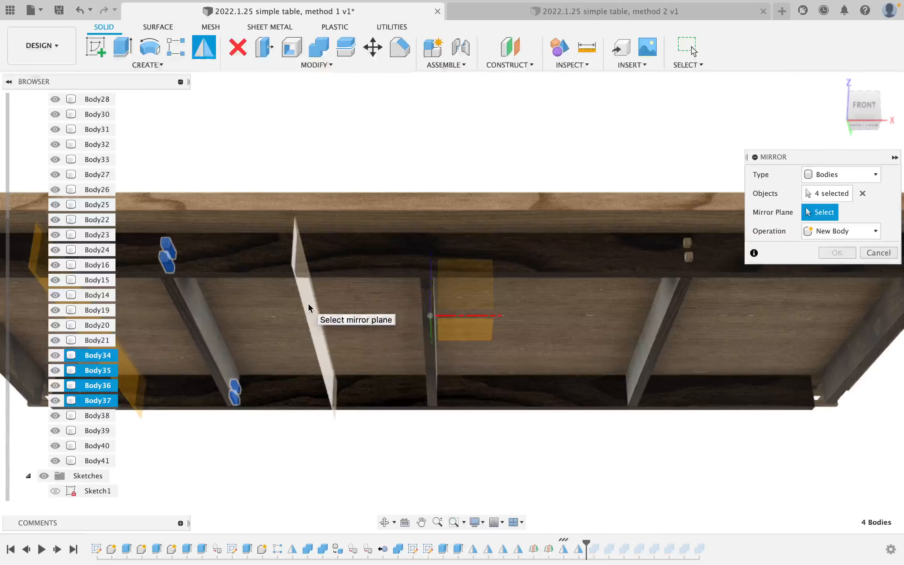
{"action": "left_click", "coordinate": [315, 308]}
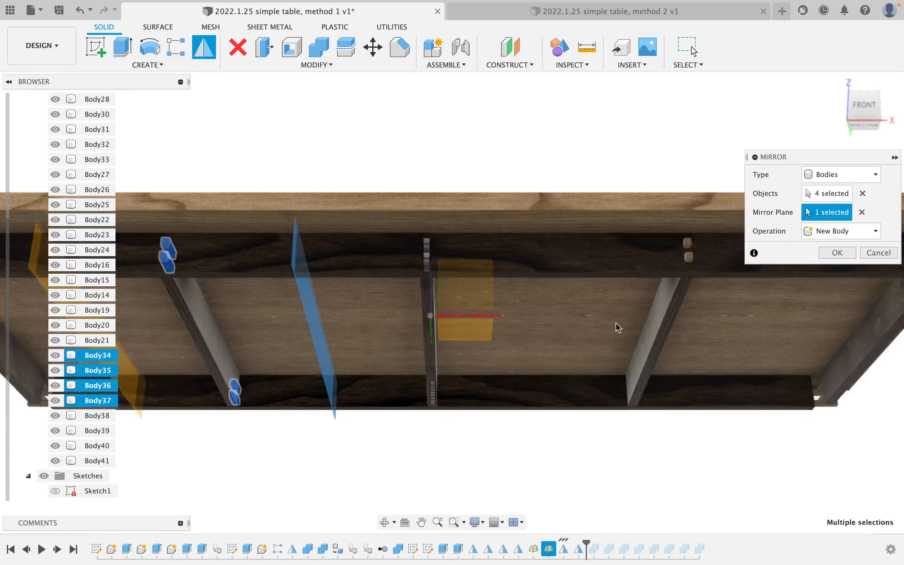
{"action": "left_click", "coordinate": [837, 253]}
Orbit to look up under the table at the new dowel pairs.
{"action": "scroll", "coordinate": [613, 305], "scroll_direction": "down", "scroll_amount": 5}
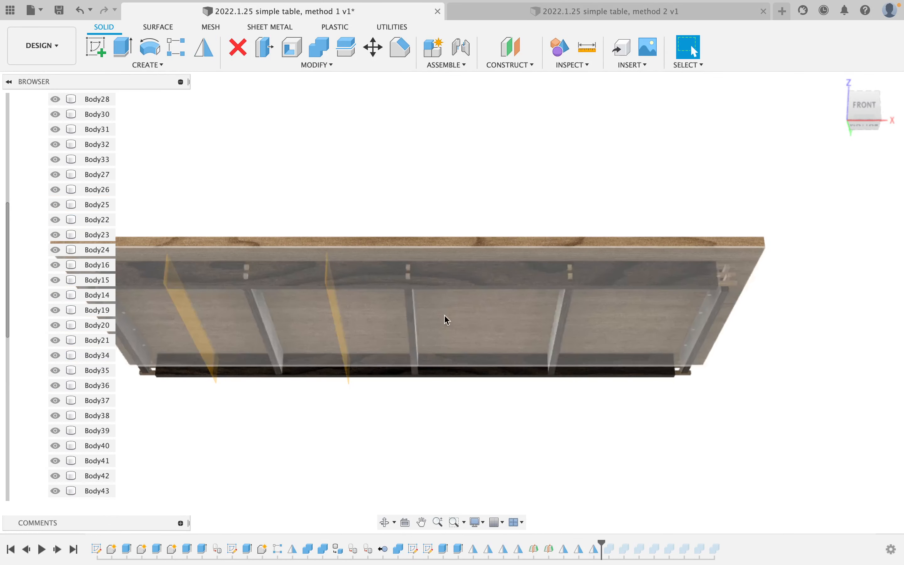
{"action": "scroll", "coordinate": [389, 269], "scroll_direction": "up", "scroll_amount": 5}
{"action": "middle_click_drag", "start_coordinate": [385, 208], "coordinate": [419, 210], "text": "shift"}
{"action": "scroll", "coordinate": [376, 341], "scroll_direction": "up", "scroll_amount": 6}
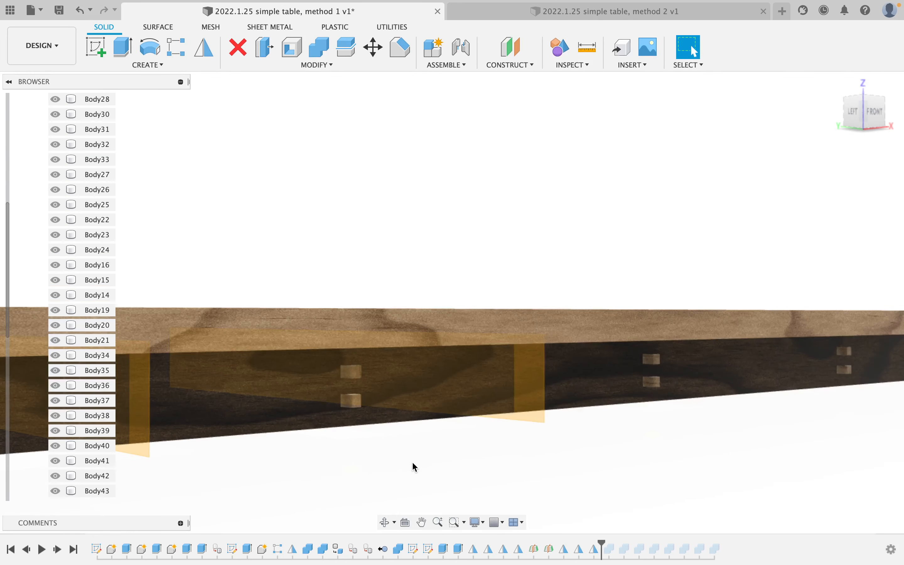
{"action": "left_click", "coordinate": [384, 522]}
{"action": "left_click_drag", "start_coordinate": [393, 429], "coordinate": [373, 423]}
{"action": "key", "text": "Escape"}
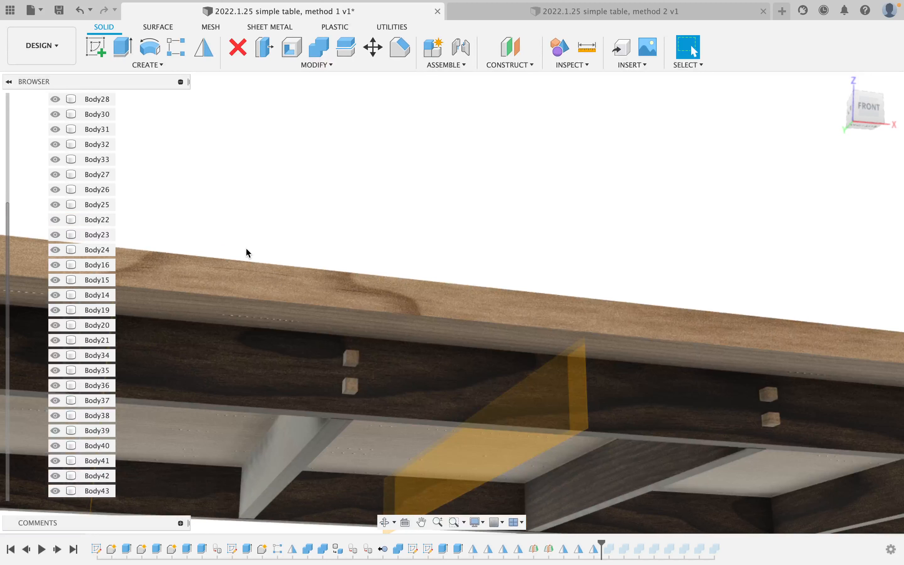
Hide the rails and tabletop and select two dowel end faces for an extrude.
{"action": "left_click", "coordinate": [125, 55]}
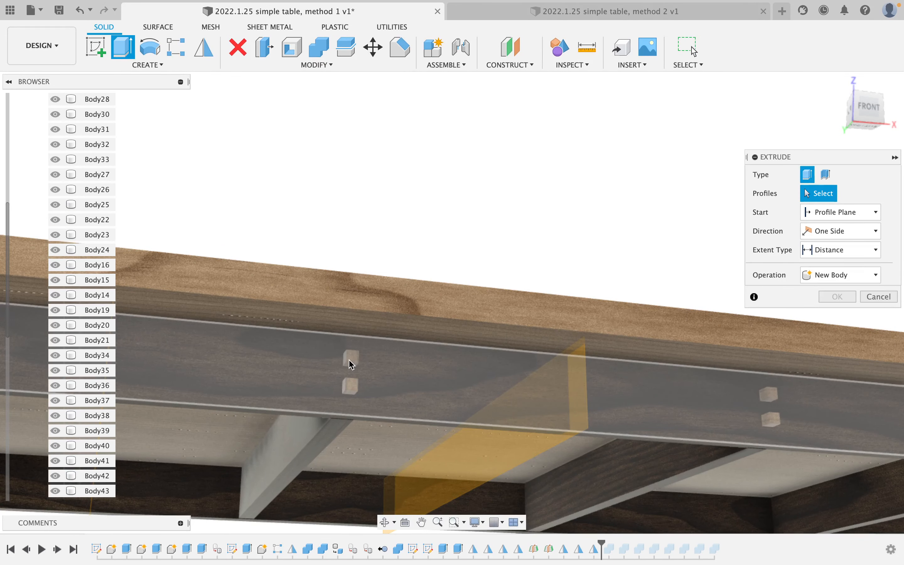
{"action": "scroll", "coordinate": [208, 386], "scroll_direction": "down", "scroll_amount": 5}
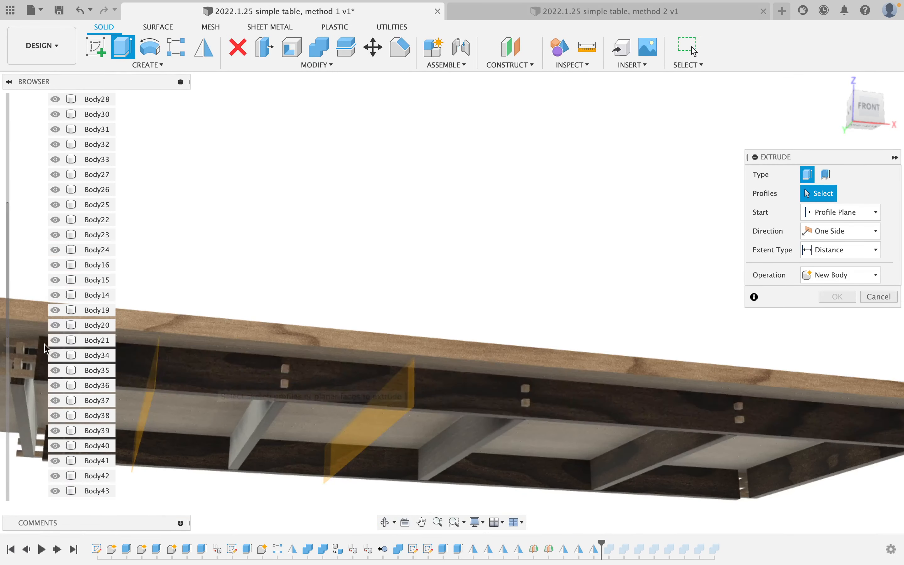
{"action": "scroll", "coordinate": [43, 376], "scroll_direction": "down", "scroll_amount": 3}
{"action": "scroll", "coordinate": [44, 376], "scroll_direction": "down", "scroll_amount": 2}
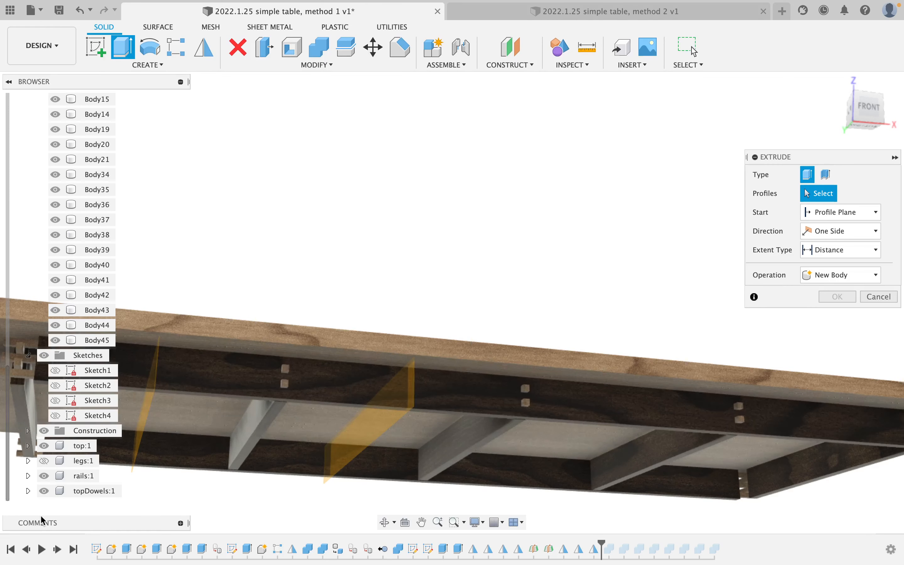
{"action": "left_click", "coordinate": [44, 476]}
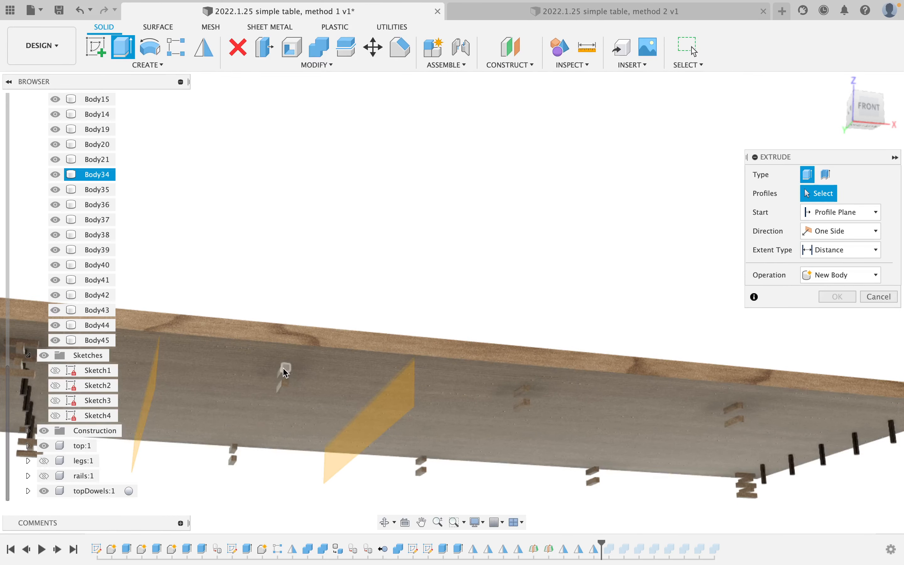
{"action": "left_click", "coordinate": [44, 446]}
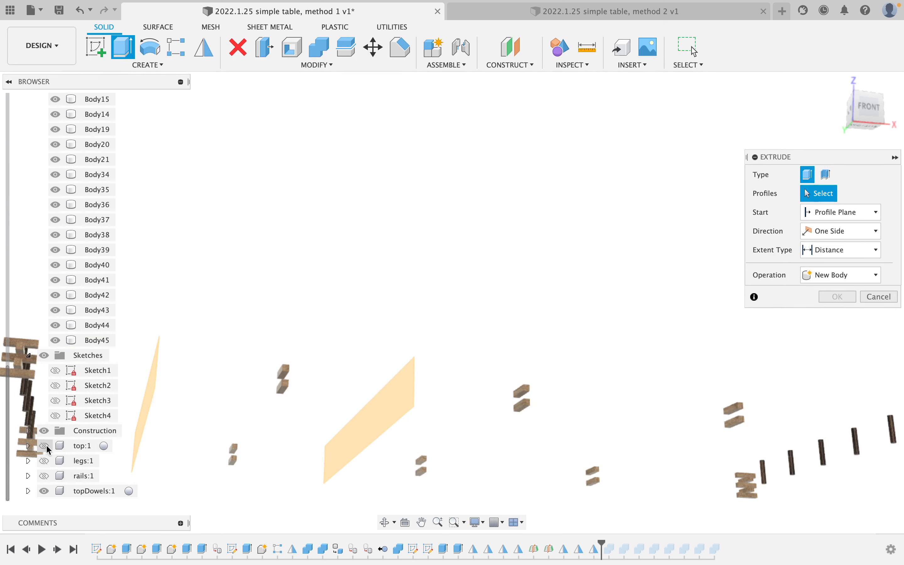
{"action": "scroll", "coordinate": [285, 387], "scroll_direction": "up", "scroll_amount": 5}
{"action": "left_click", "coordinate": [285, 383]}
{"action": "left_click", "coordinate": [287, 358]}
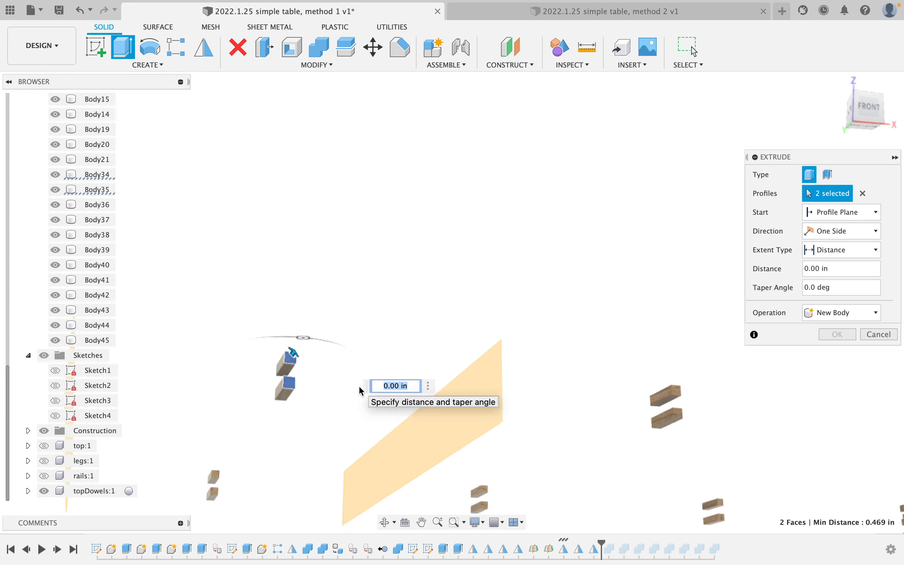
Try a -21.312 in extrude cut on the dowel faces, then cancel it.
{"action": "scroll", "coordinate": [369, 424], "scroll_direction": "down", "scroll_amount": 5}
{"action": "middle_click_drag", "start_coordinate": [369, 425], "coordinate": [324, 414], "text": "shift"}
{"action": "scroll", "coordinate": [511, 447], "scroll_direction": "up", "scroll_amount": 3}
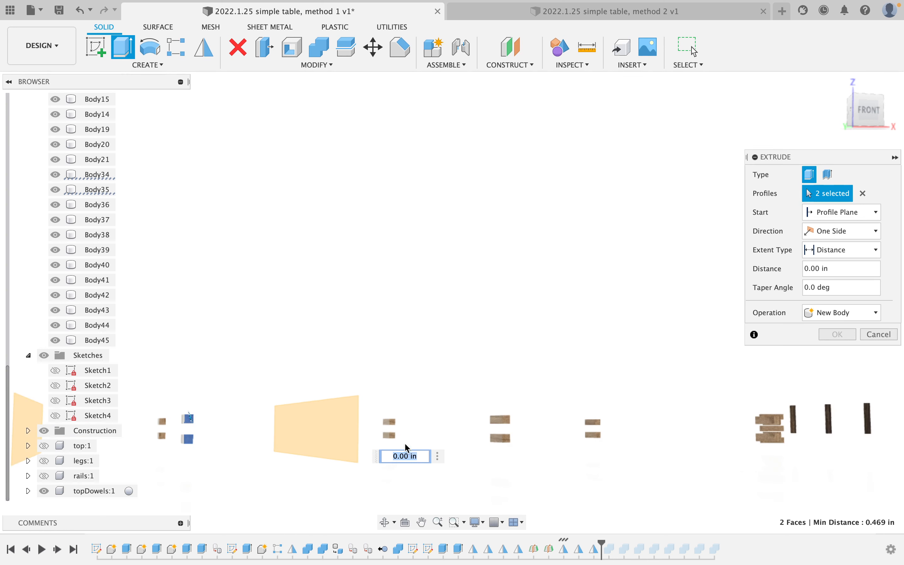
{"action": "scroll", "coordinate": [392, 436], "scroll_direction": "up", "scroll_amount": 5}
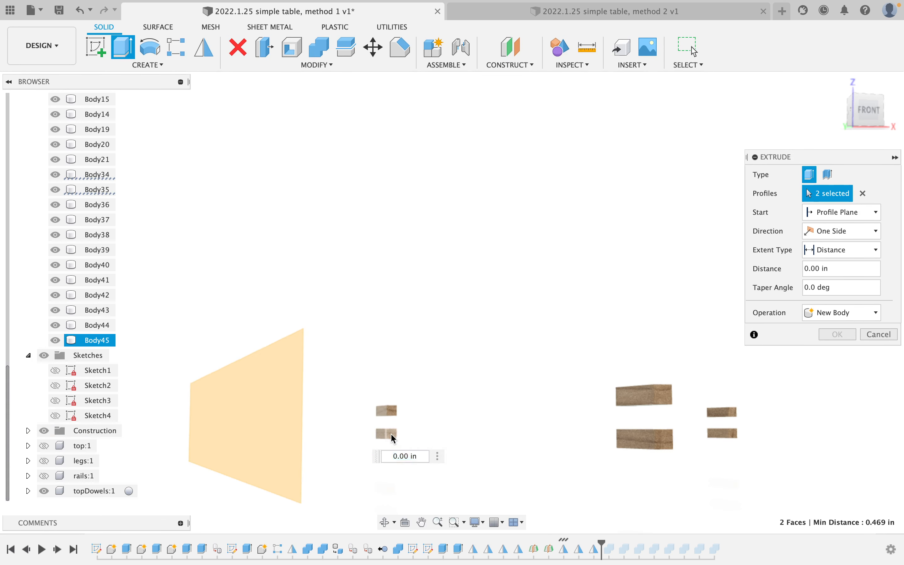
{"action": "left_click_drag", "start_coordinate": [391, 433], "coordinate": [391, 403]}
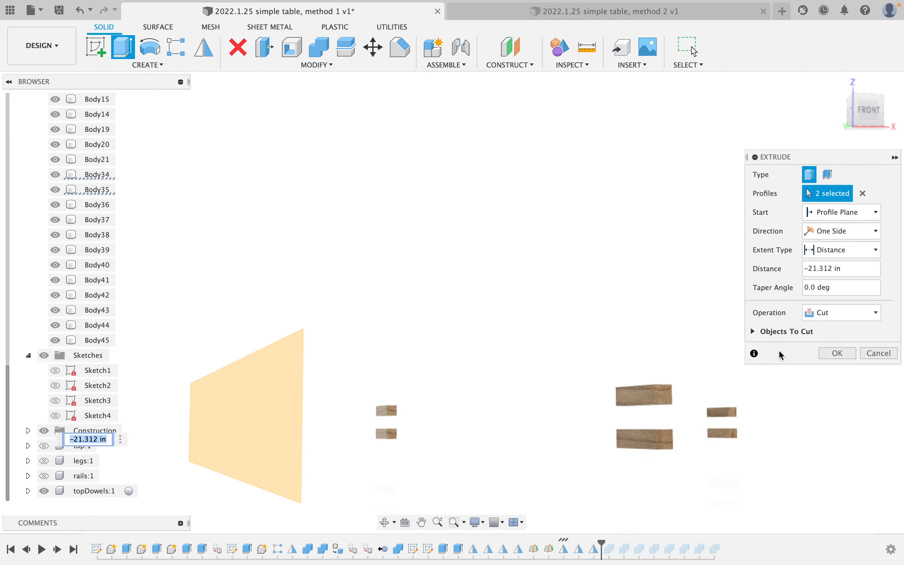
{"action": "left_click", "coordinate": [868, 352]}
Undo the later mirror features and redo the first, leaving dowels Body34–Body37.
{"action": "scroll", "coordinate": [439, 348], "scroll_direction": "up", "scroll_amount": 5}
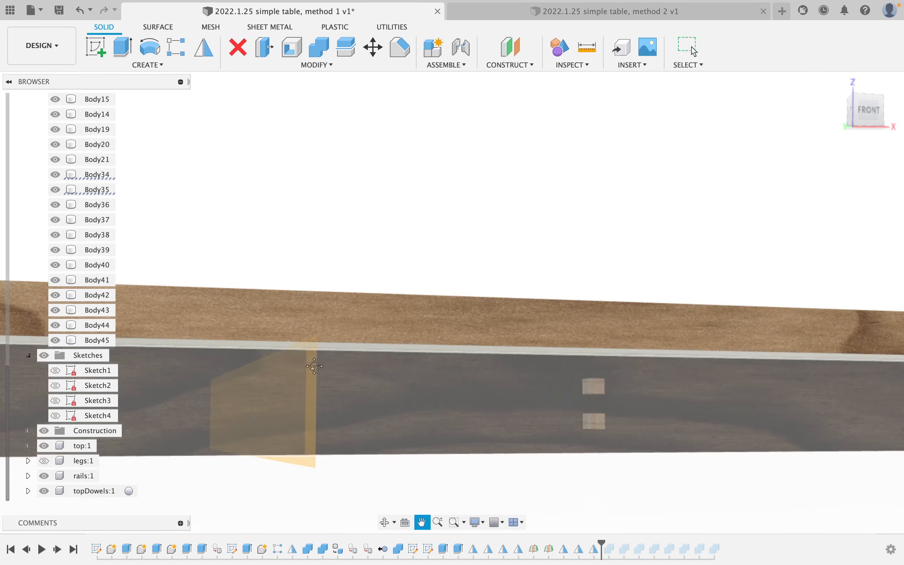
{"action": "scroll", "coordinate": [380, 355], "scroll_direction": "down", "scroll_amount": 2}
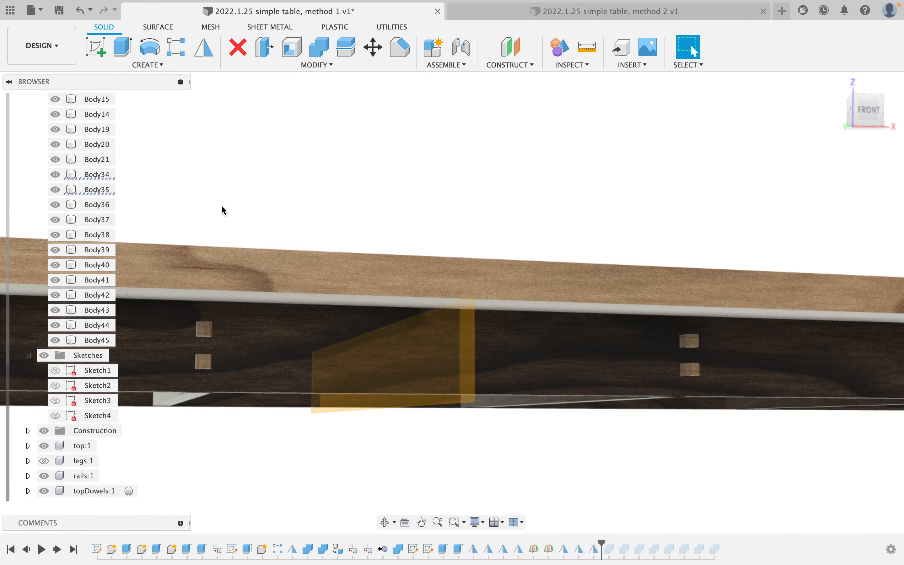
{"action": "left_click", "coordinate": [349, 49]}
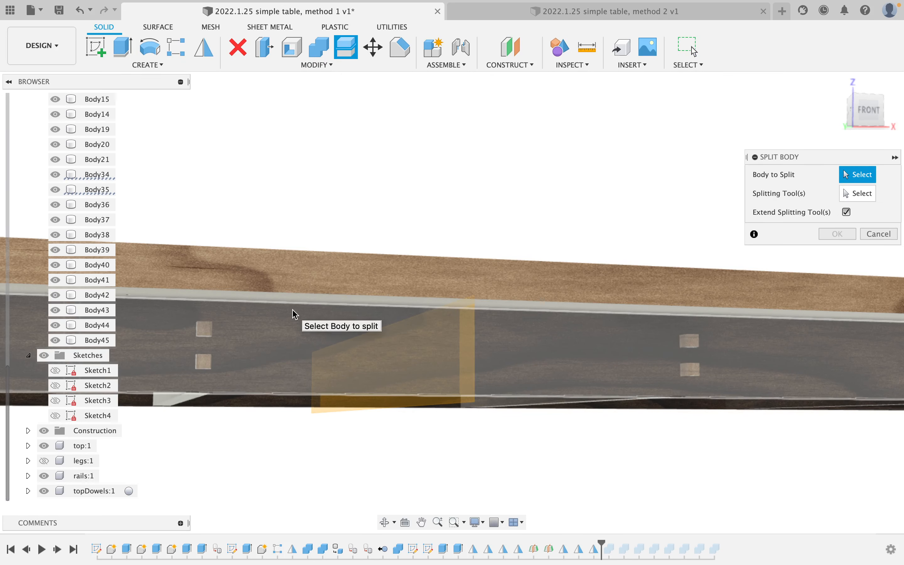
{"action": "key", "text": "Escape"}
{"action": "key", "text": "super+z"}
{"action": "key", "text": "super+z"}
{"action": "key", "text": "super+z"}
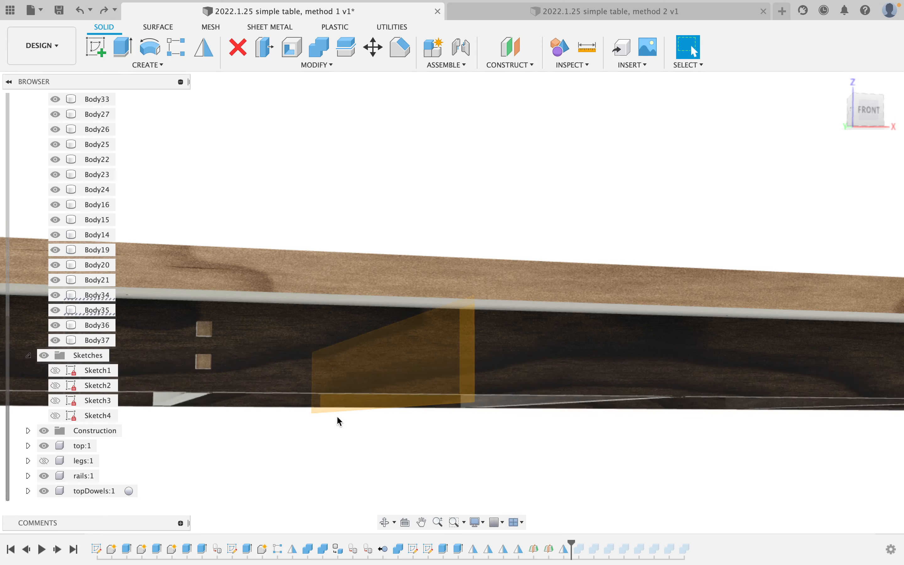
{"action": "scroll", "coordinate": [339, 420], "scroll_direction": "down", "scroll_amount": 10}
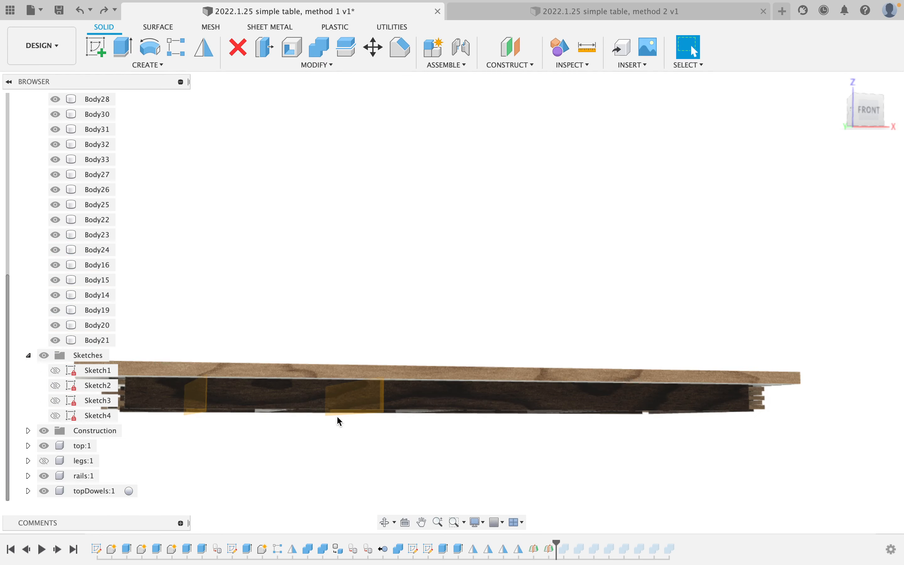
{"action": "key", "text": "super+shift+z"}
{"action": "scroll", "coordinate": [241, 413], "scroll_direction": "up", "scroll_amount": 5}
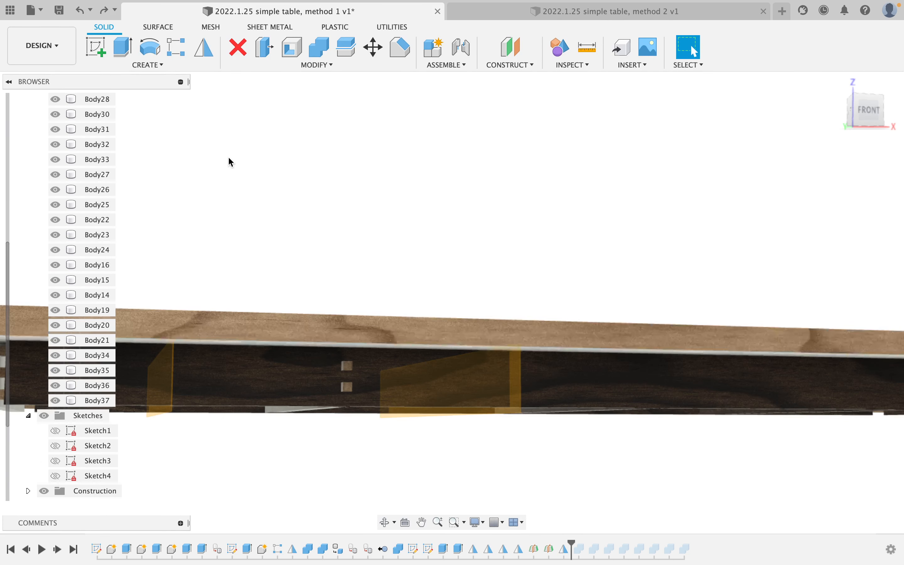
{"action": "left_click", "coordinate": [118, 56]}
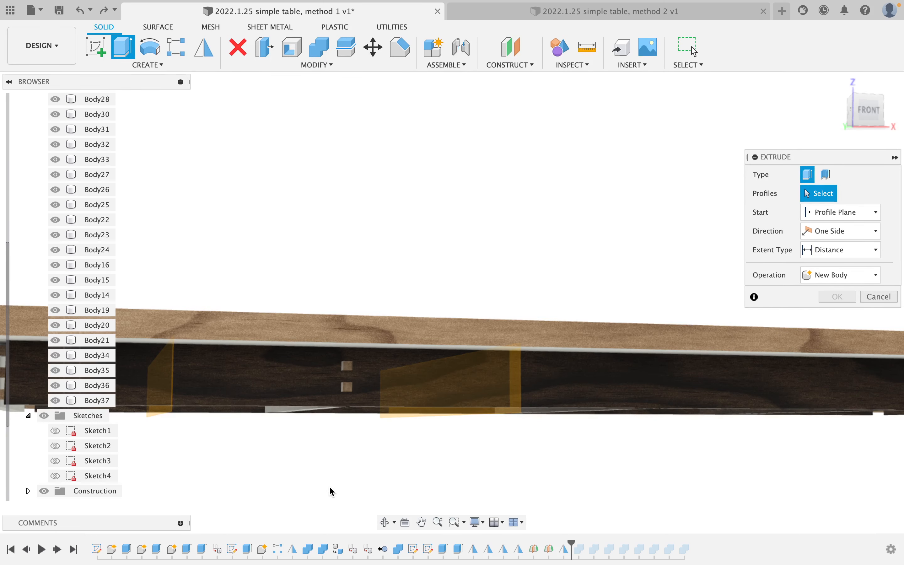
Select the lower and upper dowel end faces for an extrusion, hiding the rails temporarily.
{"action": "scroll", "coordinate": [276, 440], "scroll_direction": "down", "scroll_amount": 2}
{"action": "scroll", "coordinate": [276, 440], "scroll_direction": "up", "scroll_amount": 4}
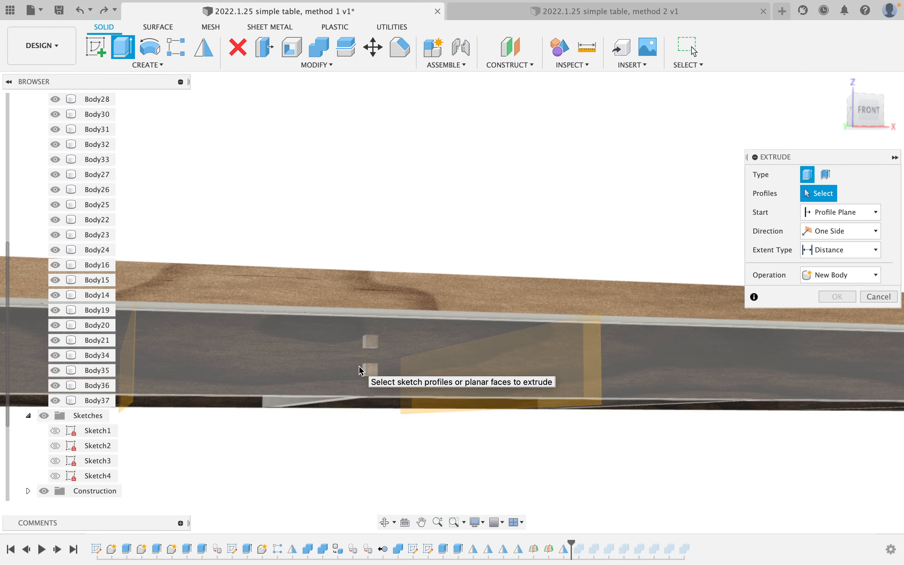
{"action": "scroll", "coordinate": [50, 449], "scroll_direction": "down", "scroll_amount": 2}
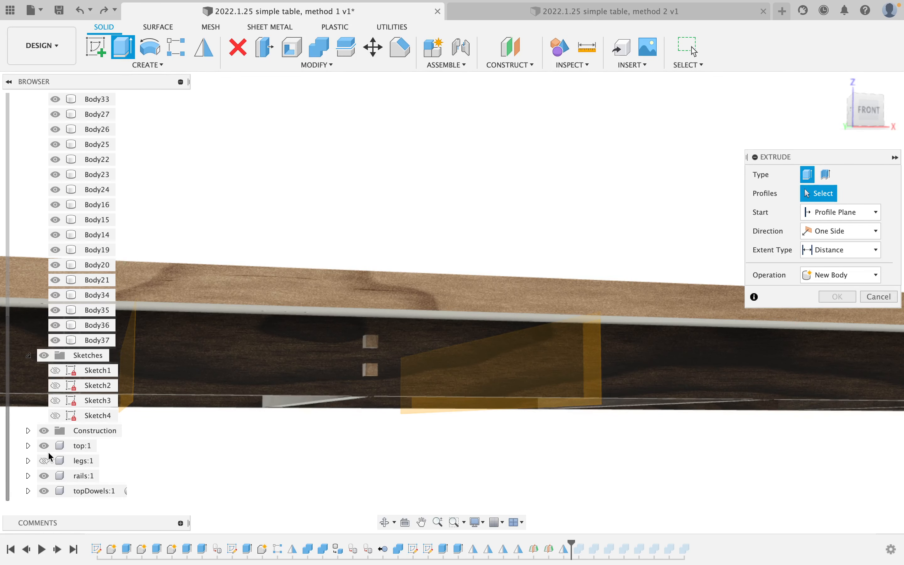
{"action": "left_click", "coordinate": [45, 475]}
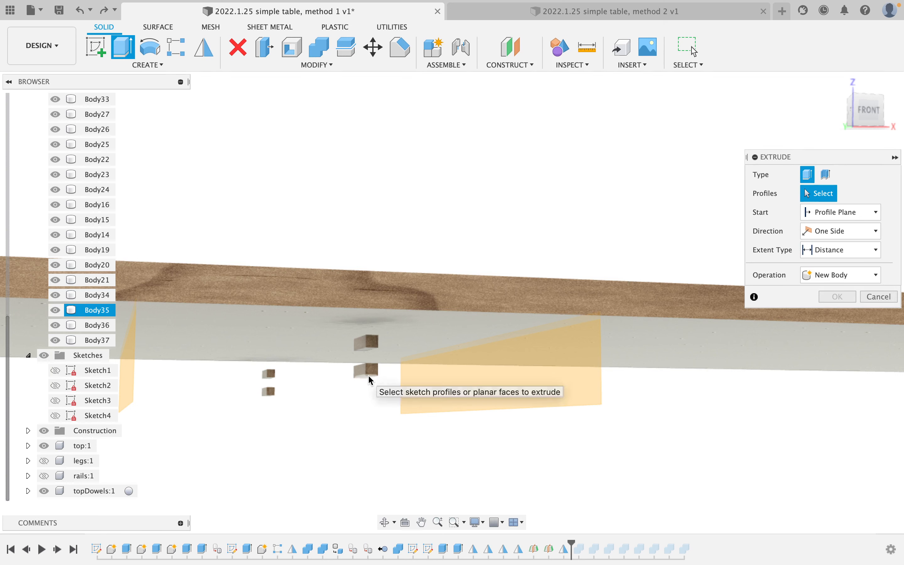
{"action": "left_click", "coordinate": [374, 373]}
{"action": "left_click", "coordinate": [374, 347]}
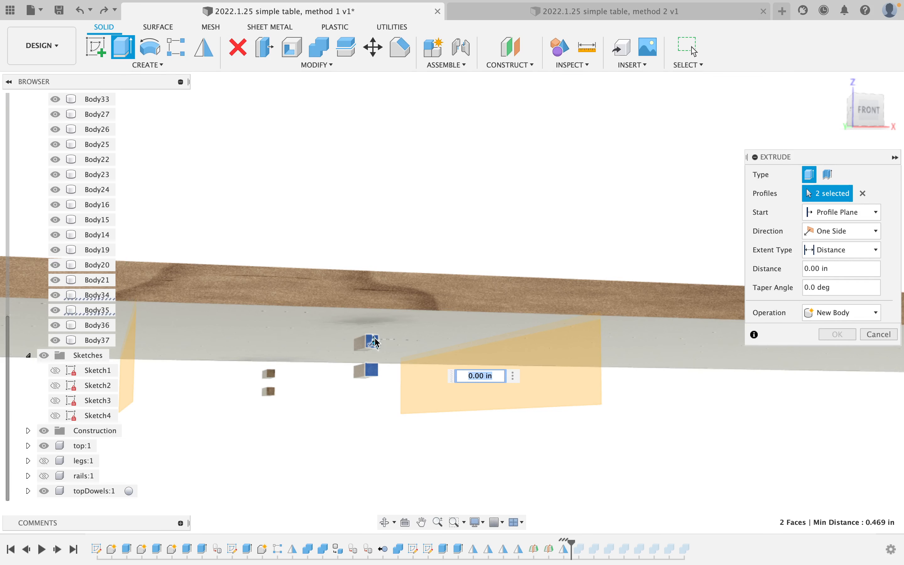
{"action": "left_click", "coordinate": [46, 475]}
Extrude the dowel faces To Object up to the rail face as a cut.
{"action": "left_click", "coordinate": [840, 251]}
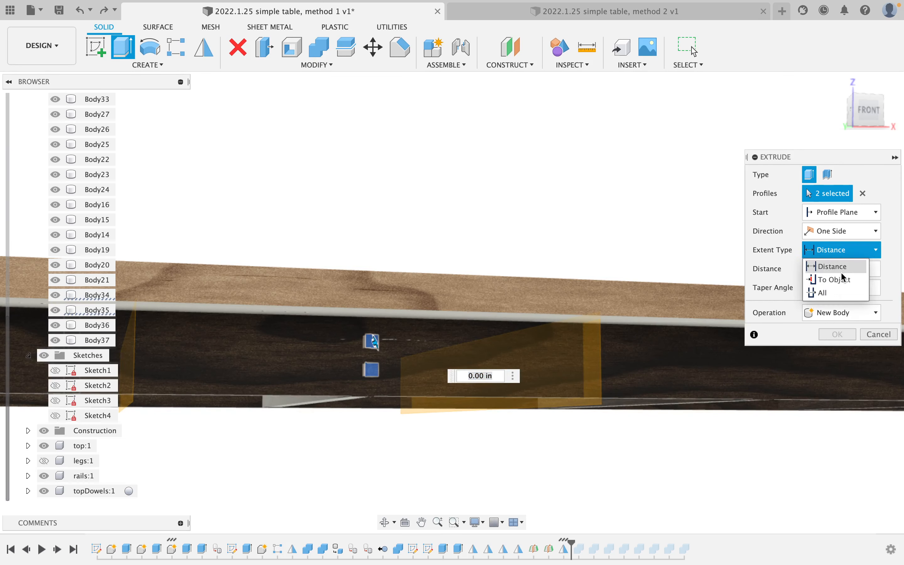
{"action": "left_click", "coordinate": [859, 279]}
{"action": "middle_click_drag", "start_coordinate": [442, 357], "coordinate": [458, 343], "text": "shift"}
{"action": "left_click", "coordinate": [443, 346]}
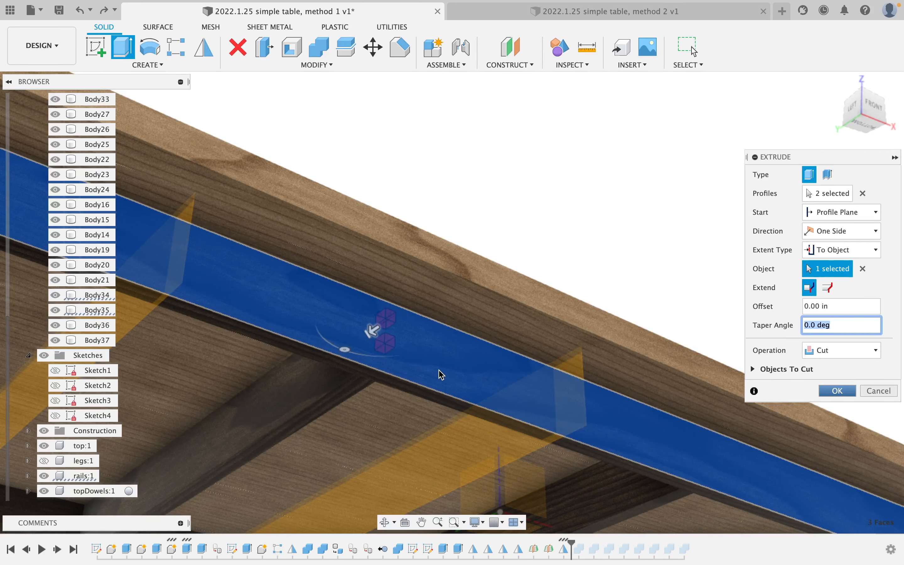
{"action": "key", "text": "Return"}
{"action": "scroll", "coordinate": [411, 346], "scroll_direction": "down", "scroll_amount": 3}
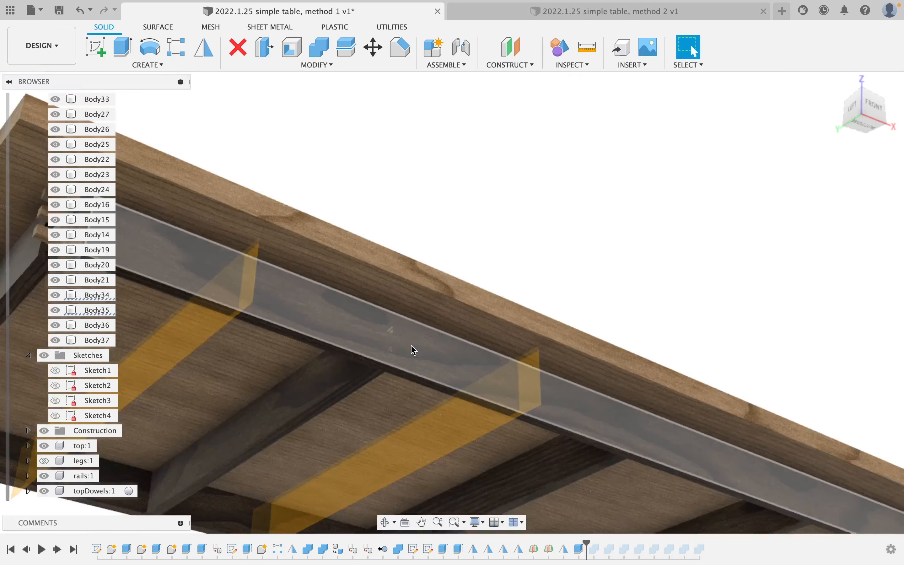
{"action": "scroll", "coordinate": [410, 346], "scroll_direction": "up", "scroll_amount": 3}
{"action": "scroll", "coordinate": [351, 372], "scroll_direction": "down", "scroll_amount": 2}
{"action": "scroll", "coordinate": [350, 375], "scroll_direction": "down", "scroll_amount": 5}
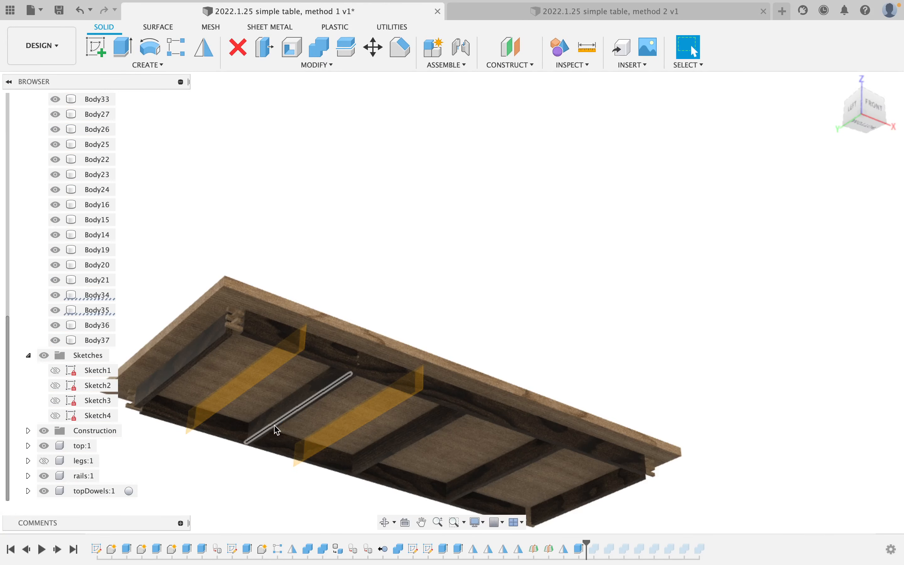
From the back of the table, start an extrusion on the two rear dowel end faces.
{"action": "middle_click_drag", "start_coordinate": [261, 419], "coordinate": [389, 425], "text": "shift"}
{"action": "scroll", "coordinate": [428, 421], "scroll_direction": "up", "scroll_amount": 10}
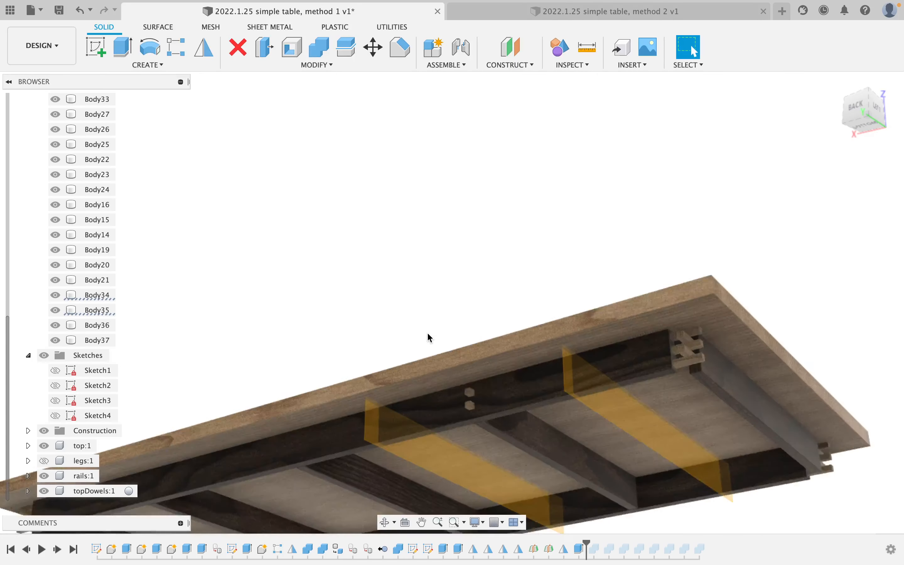
{"action": "middle_click_drag", "start_coordinate": [446, 359], "coordinate": [401, 351]}
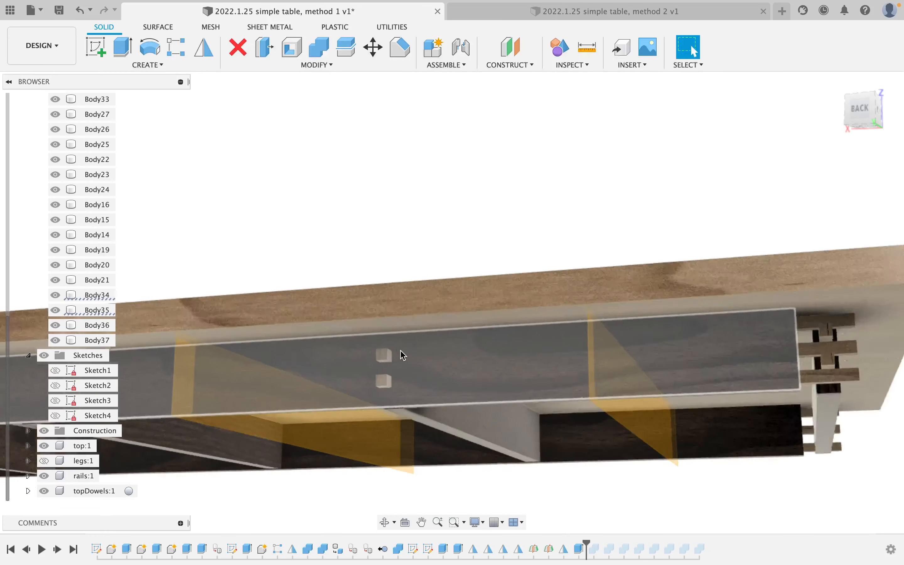
{"action": "scroll", "coordinate": [400, 351], "scroll_direction": "up", "scroll_amount": 4}
{"action": "left_click", "coordinate": [123, 47]}
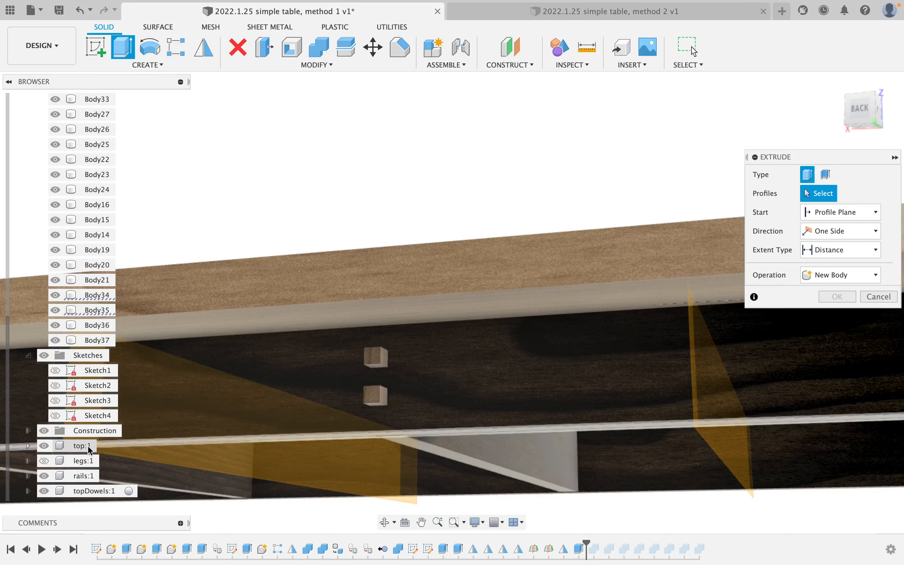
{"action": "left_click", "coordinate": [44, 475]}
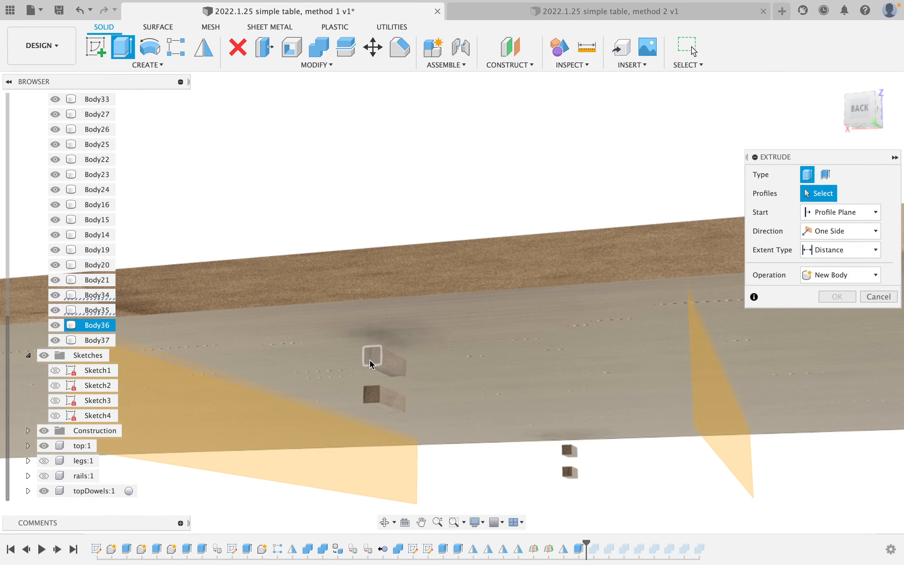
{"action": "left_click", "coordinate": [371, 356]}
{"action": "left_click", "coordinate": [371, 394]}
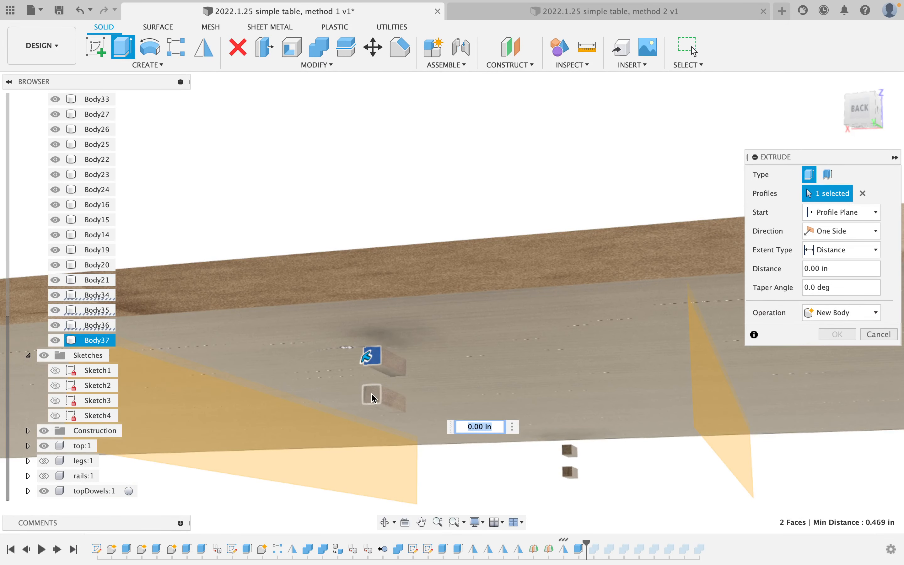
Extend the extrusion To Object up to the rail face and apply the dowel-hole cut.
{"action": "left_click", "coordinate": [46, 475]}
{"action": "left_click", "coordinate": [861, 253]}
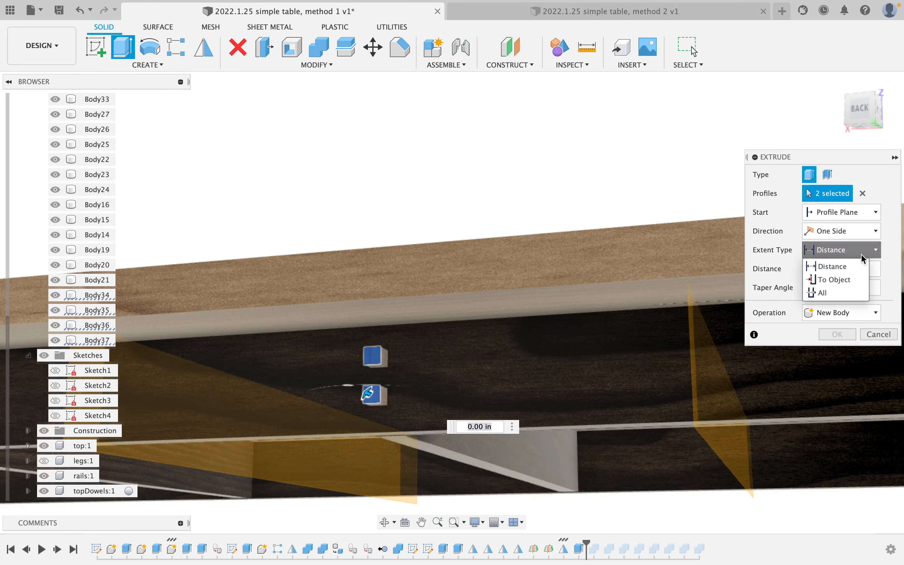
{"action": "left_click", "coordinate": [833, 280]}
{"action": "left_click", "coordinate": [615, 342]}
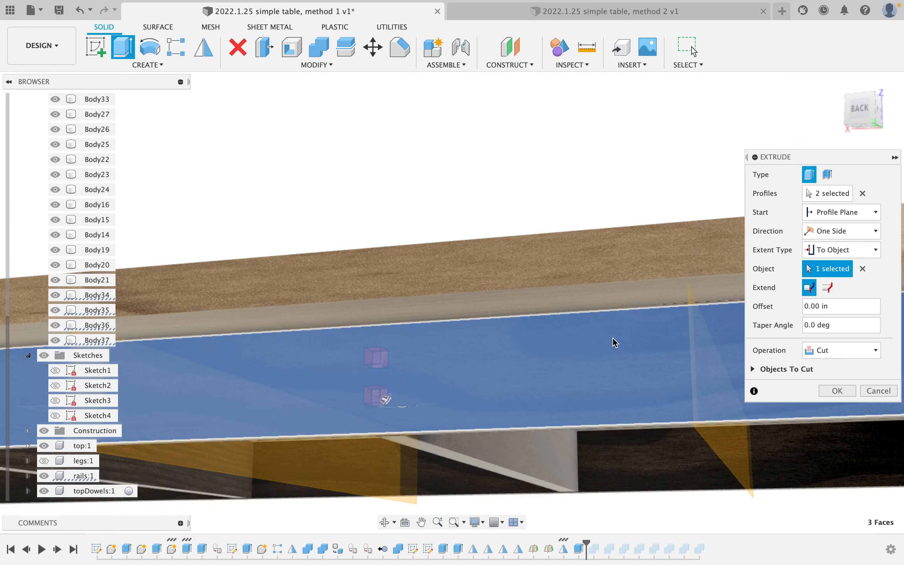
{"action": "left_click", "coordinate": [837, 390]}
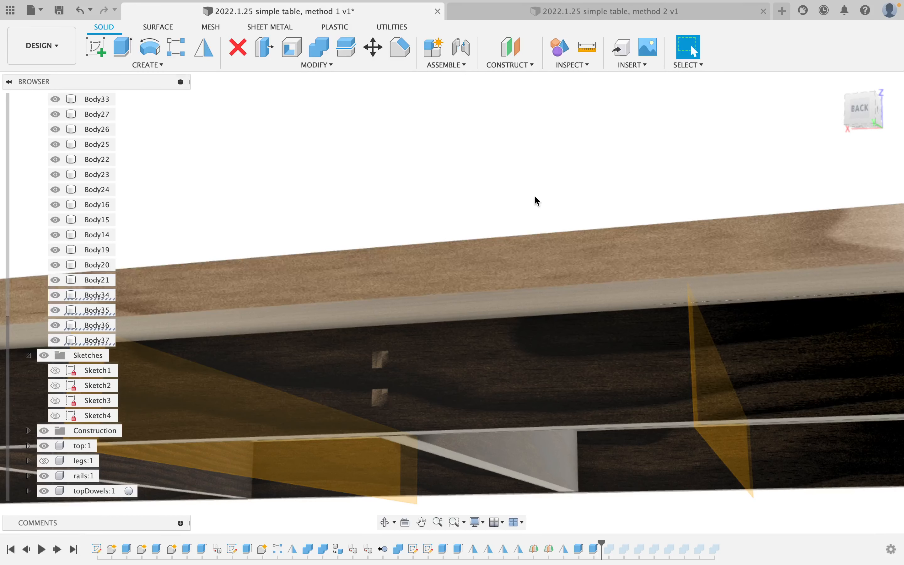
Mirror two dowels across the right leg's face to the opposite side.
{"action": "middle_click_drag", "start_coordinate": [554, 266], "coordinate": [432, 300], "text": "shift"}
{"action": "middle_click_drag", "start_coordinate": [631, 300], "coordinate": [399, 296]}
{"action": "scroll", "coordinate": [413, 295], "scroll_direction": "up", "scroll_amount": 3}
{"action": "scroll", "coordinate": [414, 294], "scroll_direction": "down", "scroll_amount": 3}
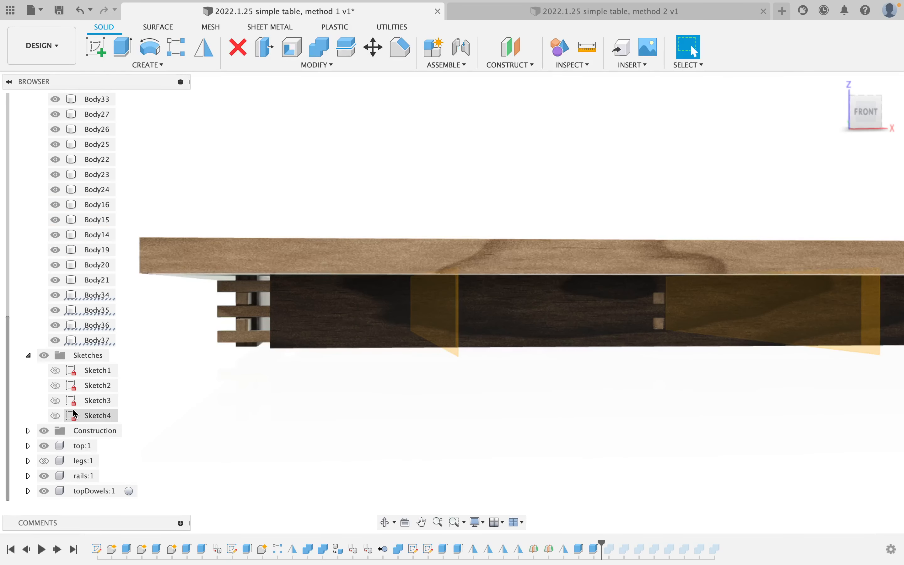
{"action": "left_click", "coordinate": [41, 444]}
{"action": "left_click", "coordinate": [45, 476]}
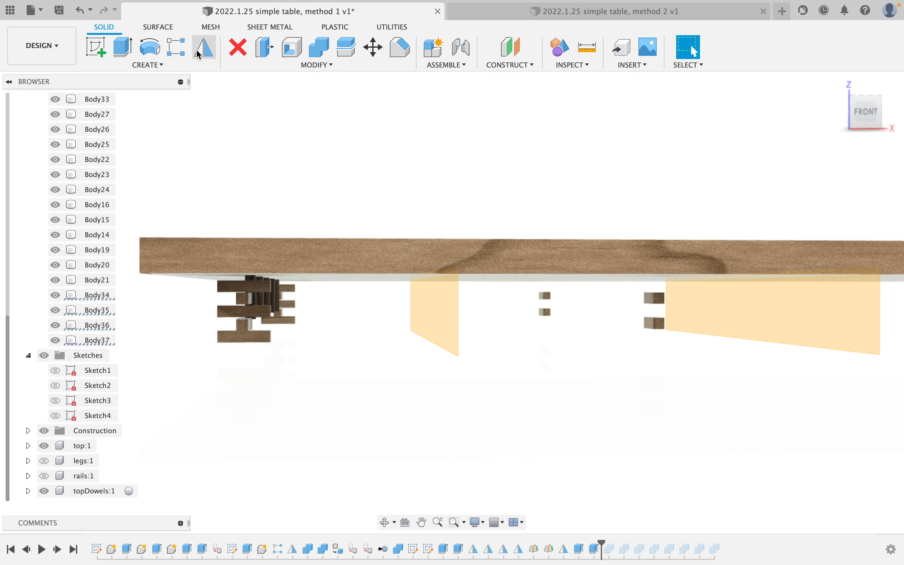
{"action": "left_click", "coordinate": [199, 55]}
{"action": "left_click", "coordinate": [545, 313]}
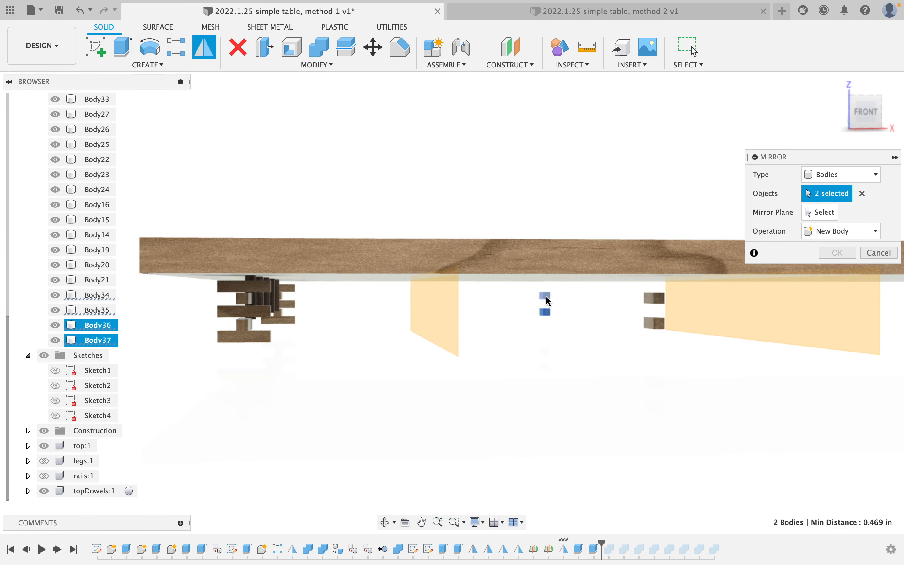
{"action": "left_click", "coordinate": [661, 321]}
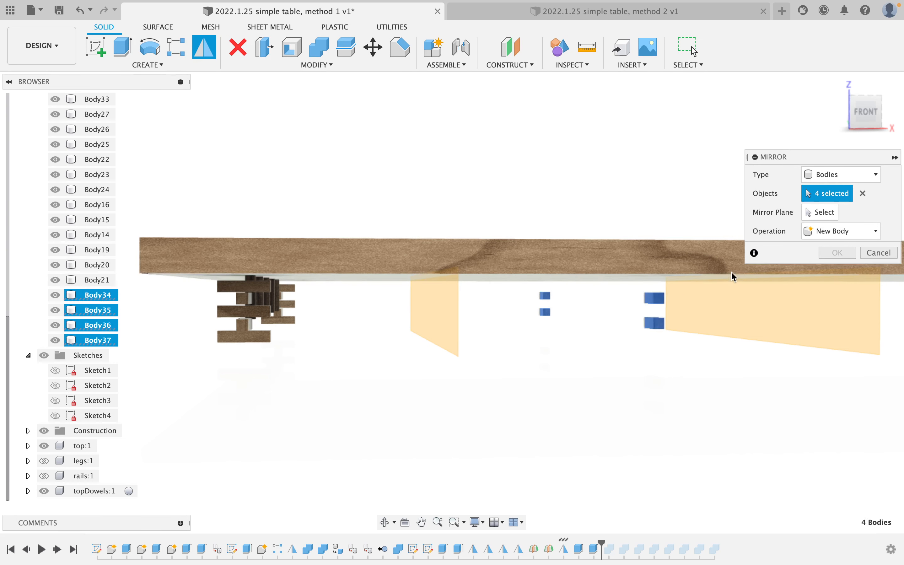
{"action": "left_click", "coordinate": [821, 222]}
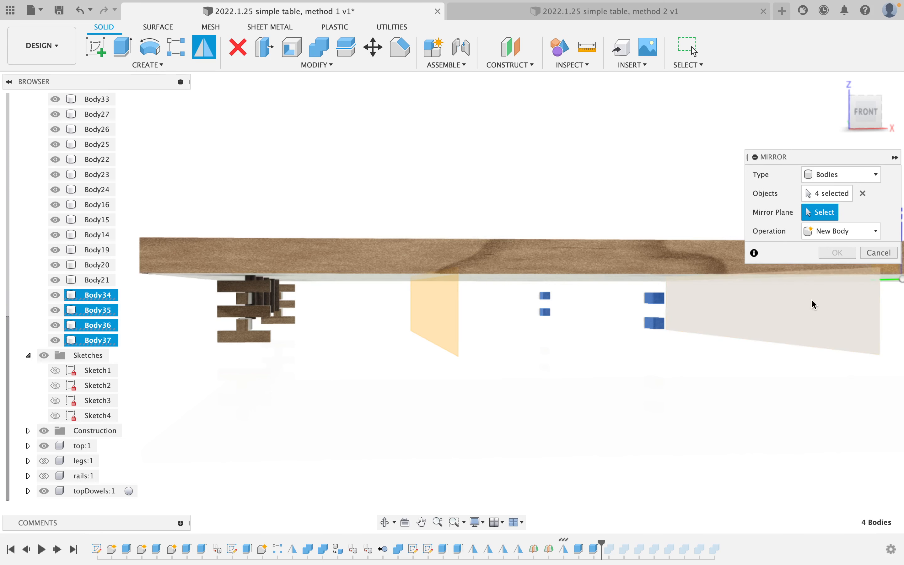
{"action": "left_click", "coordinate": [813, 304]}
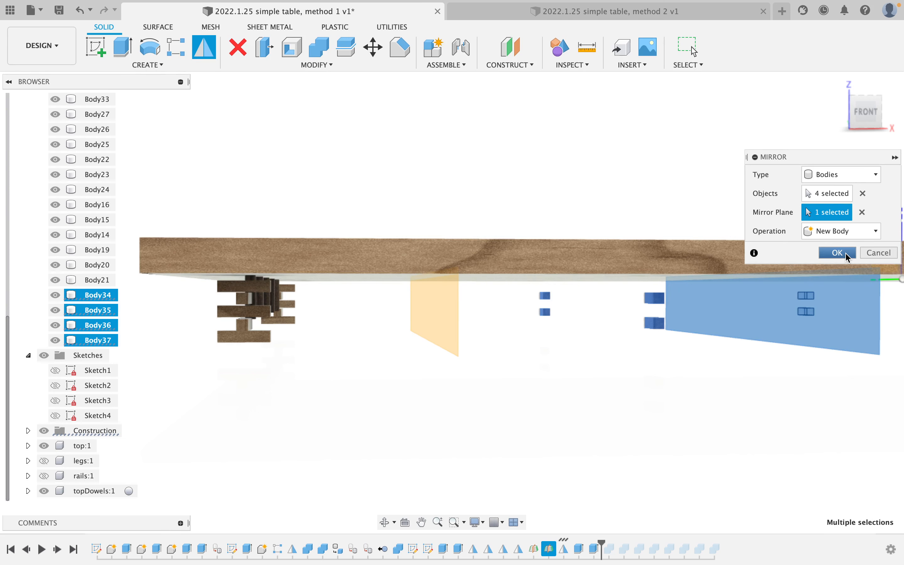
{"action": "left_click", "coordinate": [837, 255]}
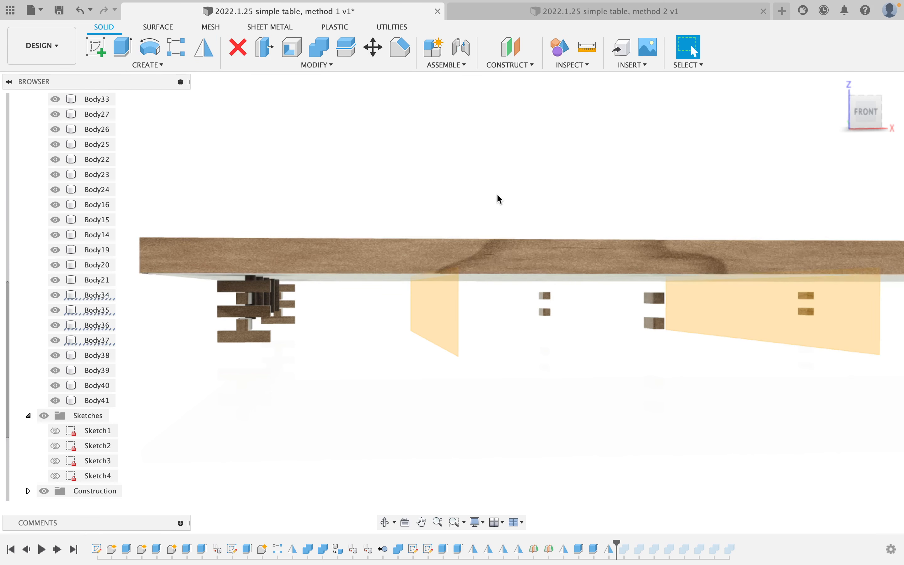
Repeat the Mirror for two more dowels across the vertical construction plane.
{"action": "right_click", "coordinate": [498, 196]}
{"action": "left_click", "coordinate": [502, 155]}
{"action": "left_click", "coordinate": [545, 312]}
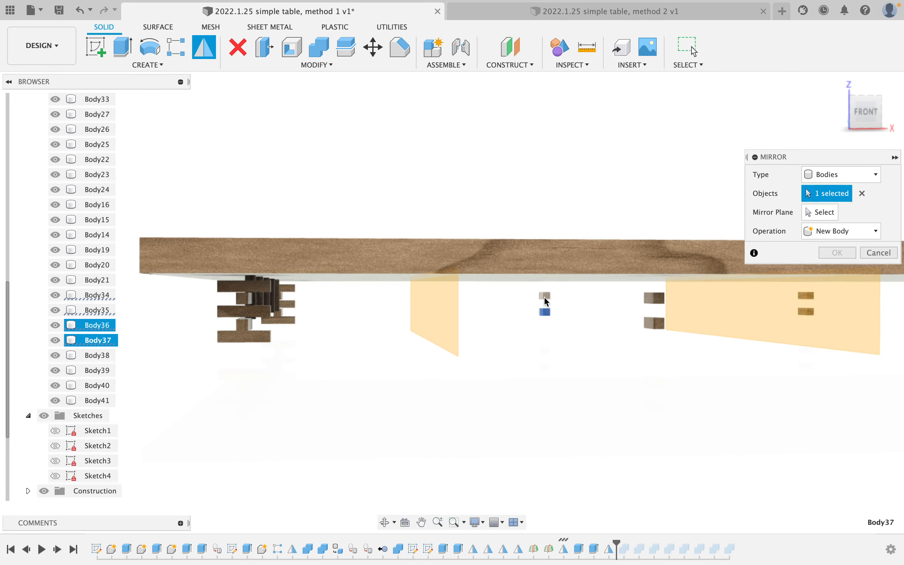
{"action": "left_click", "coordinate": [655, 324]}
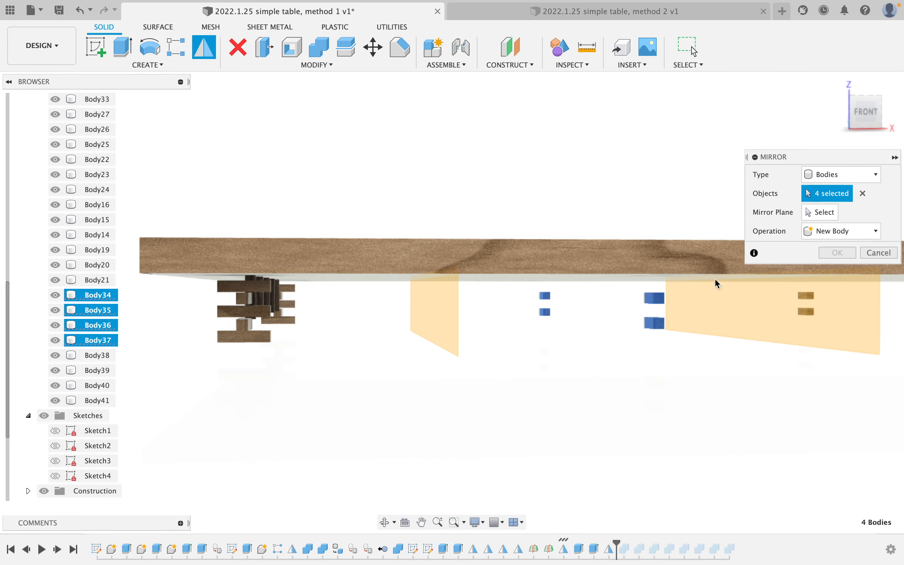
{"action": "left_click", "coordinate": [817, 213]}
{"action": "middle_click_drag", "start_coordinate": [668, 278], "coordinate": [327, 291]}
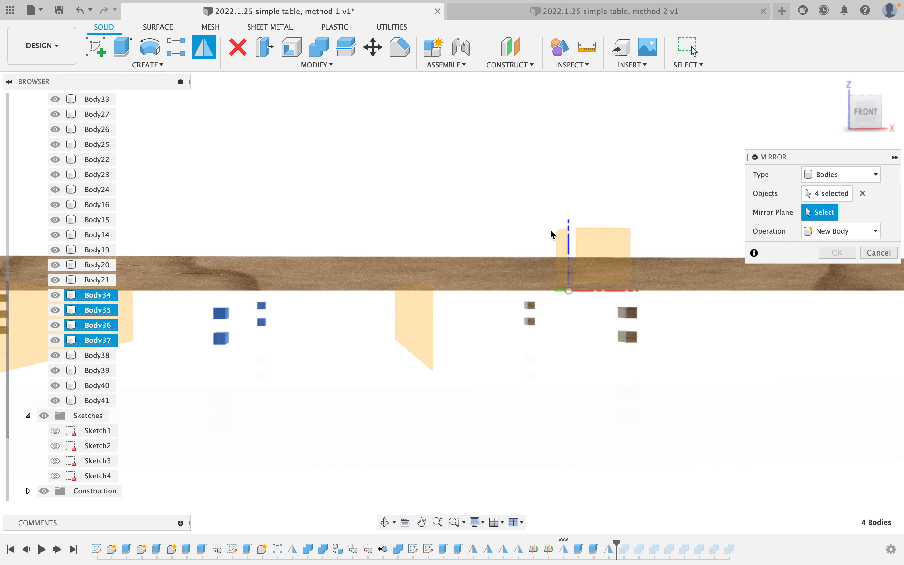
{"action": "left_click", "coordinate": [560, 240]}
{"action": "left_click", "coordinate": [837, 252]}
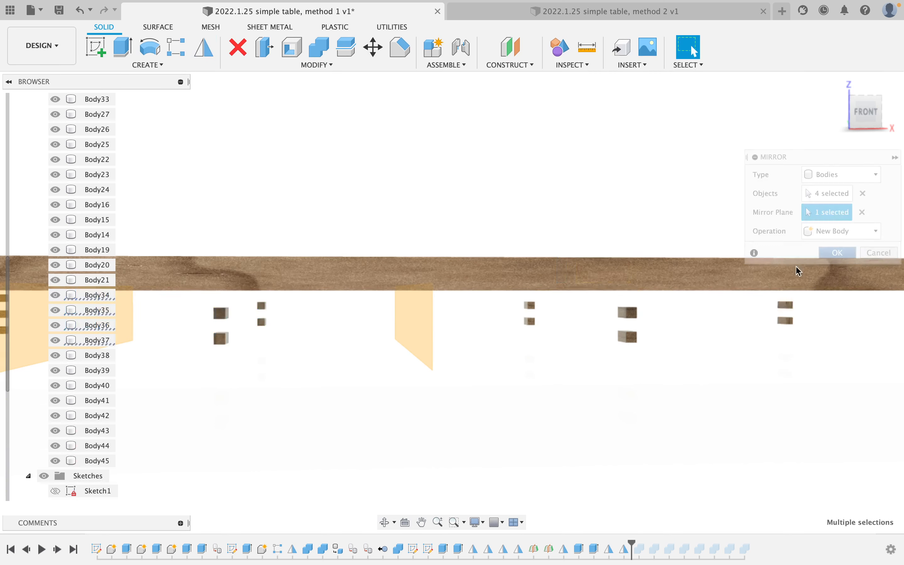
{"action": "scroll", "coordinate": [587, 317], "scroll_direction": "down", "scroll_amount": 5}
Hide construction planes Plane1 and Plane2 in the Construction folder.
{"action": "middle_click_drag", "start_coordinate": [587, 316], "coordinate": [460, 306]}
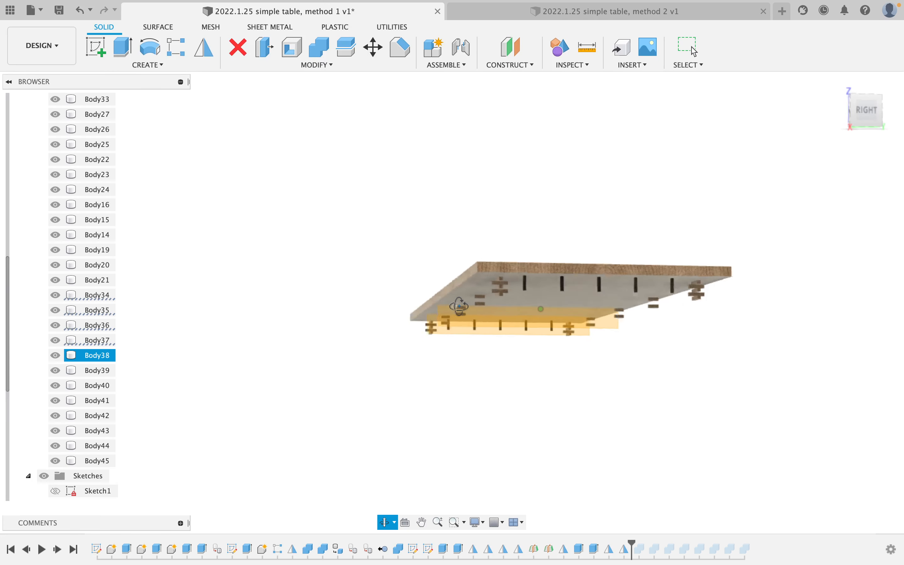
{"action": "left_click_drag", "start_coordinate": [459, 306], "coordinate": [455, 309], "text": "shift"}
{"action": "scroll", "coordinate": [454, 309], "scroll_direction": "up", "scroll_amount": 8}
{"action": "mouse_move", "coordinate": [505, 318]}
{"action": "middle_mouse_down", "text": "shift"}
{"action": "mouse_move", "coordinate": [489, 321]}
{"action": "mouse_move", "coordinate": [507, 322]}
{"action": "middle_mouse_up", "text": "shift"}
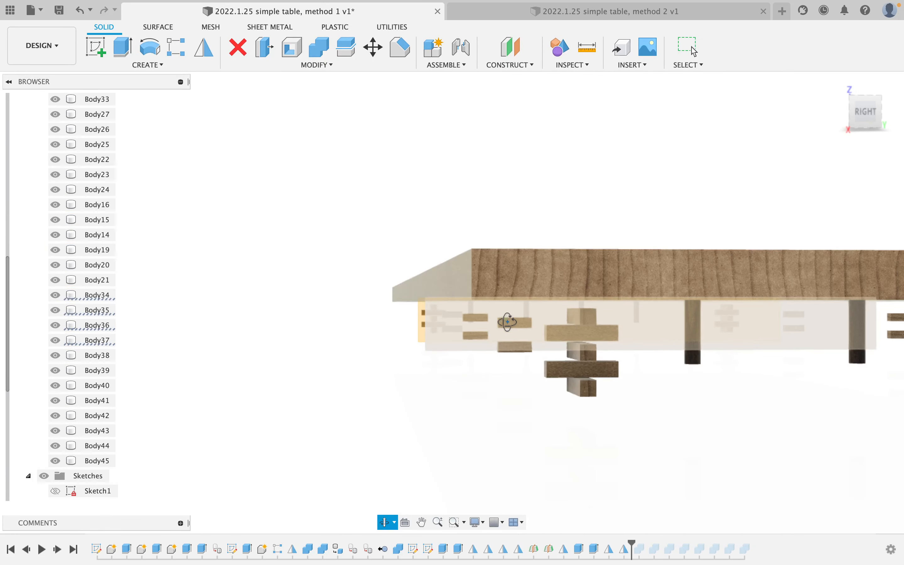
{"action": "scroll", "coordinate": [507, 322], "scroll_direction": "up", "scroll_amount": 10}
{"action": "scroll", "coordinate": [508, 322], "scroll_direction": "down", "scroll_amount": 10}
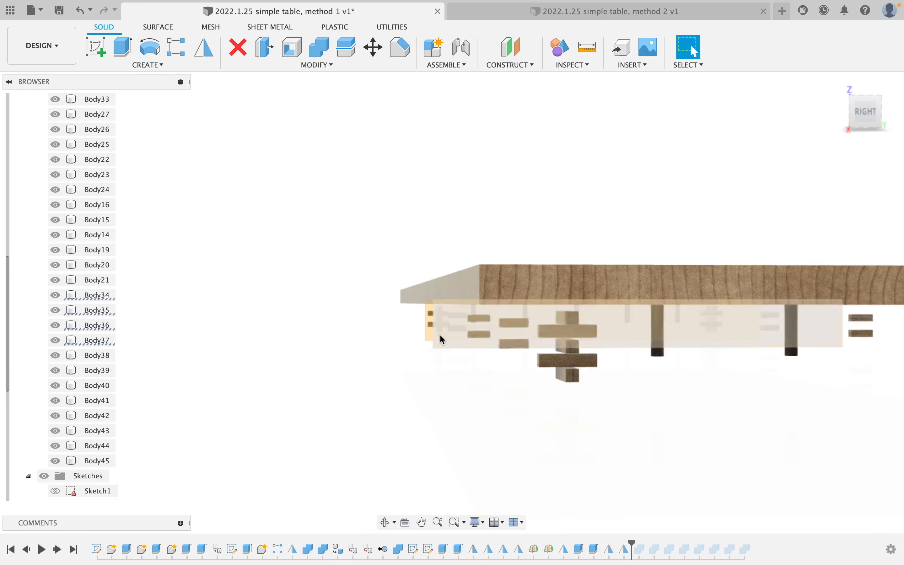
{"action": "middle_click_drag", "start_coordinate": [439, 335], "coordinate": [452, 373], "text": "shift"}
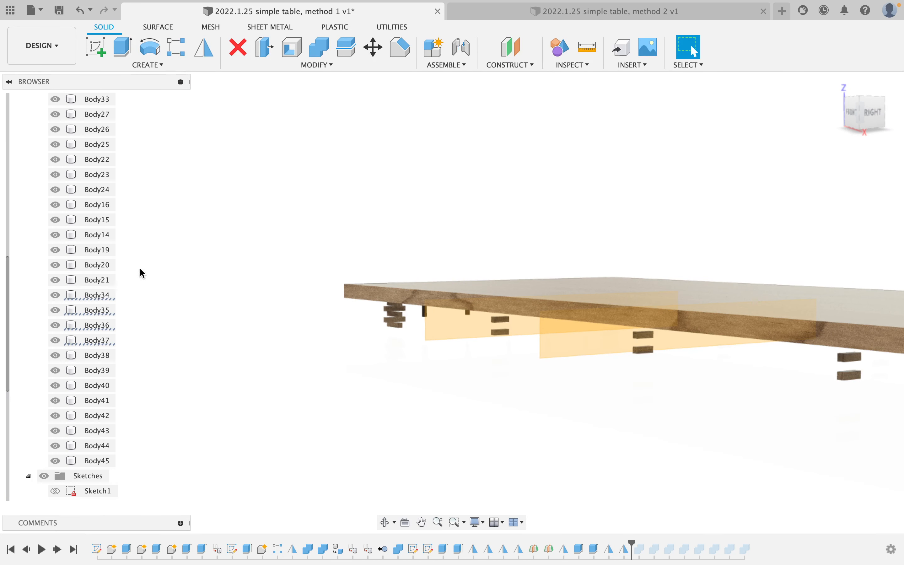
{"action": "scroll", "coordinate": [74, 332], "scroll_direction": "down", "scroll_amount": 5}
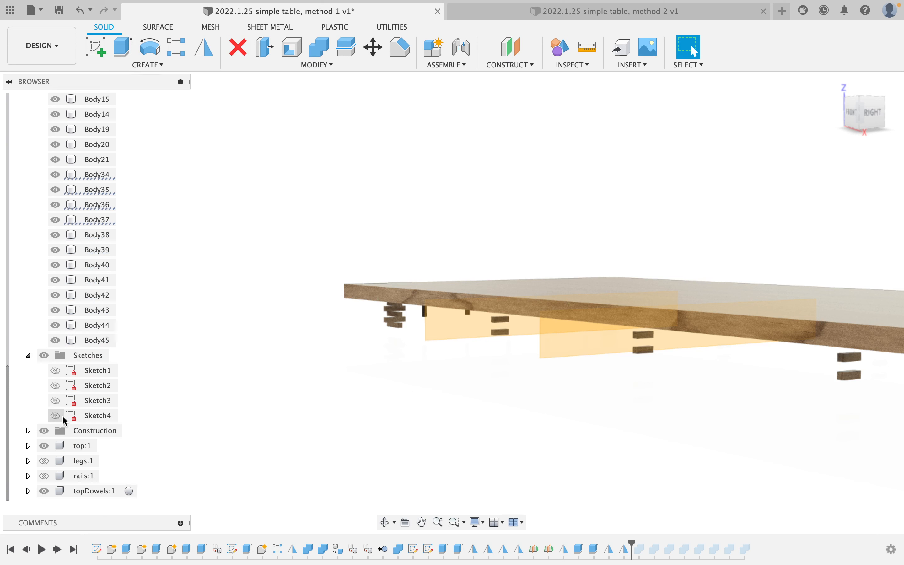
{"action": "left_click", "coordinate": [27, 430]}
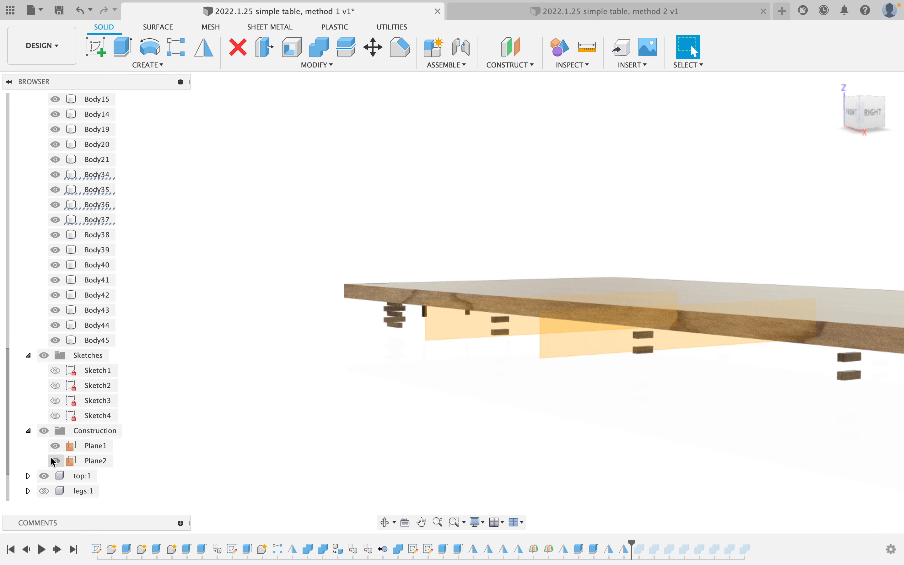
{"action": "left_click", "coordinate": [55, 460]}
{"action": "left_click", "coordinate": [55, 446]}
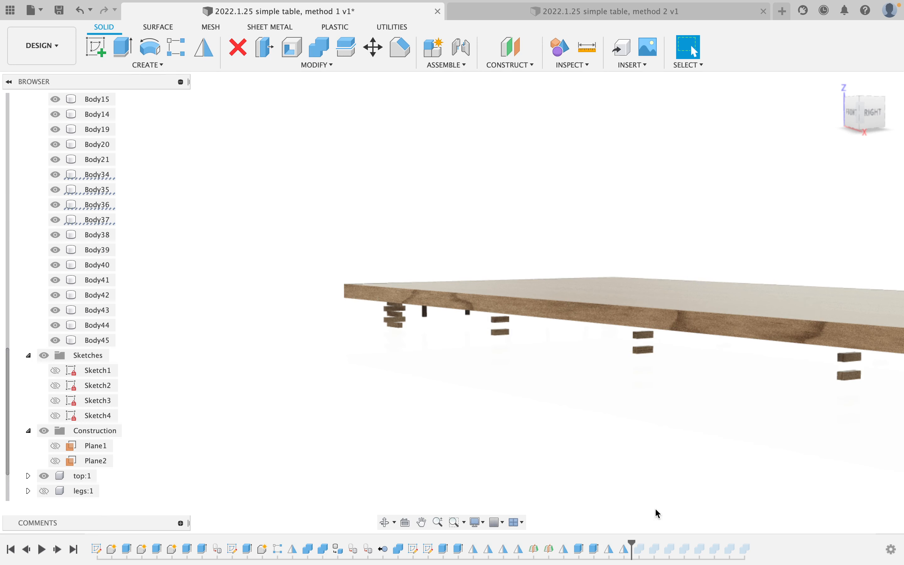
Roll the timeline marker forward to the end so every feature is active.
{"action": "mouse_move", "coordinate": [632, 546]}
{"action": "left_mouse_down"}
{"action": "mouse_move", "coordinate": [783, 542]}
{"action": "mouse_move", "coordinate": [772, 532]}
{"action": "left_mouse_up"}
{"action": "scroll", "coordinate": [644, 453], "scroll_direction": "down", "scroll_amount": 1}
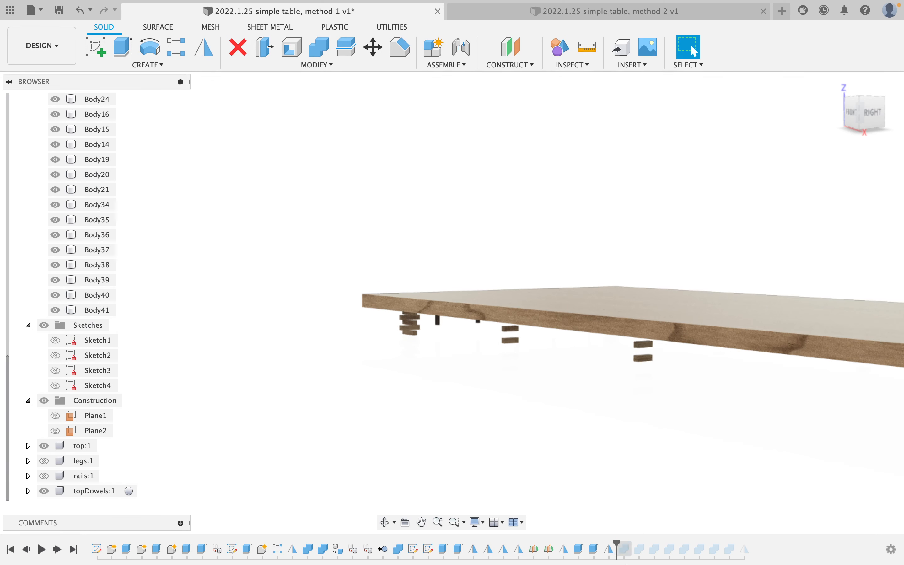
{"action": "key", "text": "super+z"}
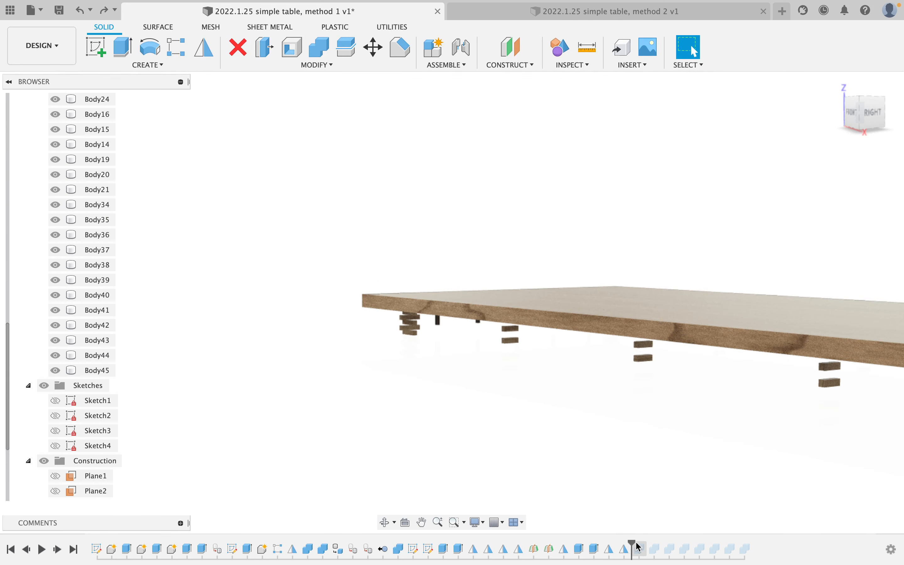
{"action": "mouse_move", "coordinate": [633, 545]}
{"action": "left_mouse_down"}
{"action": "mouse_move", "coordinate": [769, 545]}
{"action": "mouse_move", "coordinate": [752, 546]}
{"action": "left_mouse_up"}
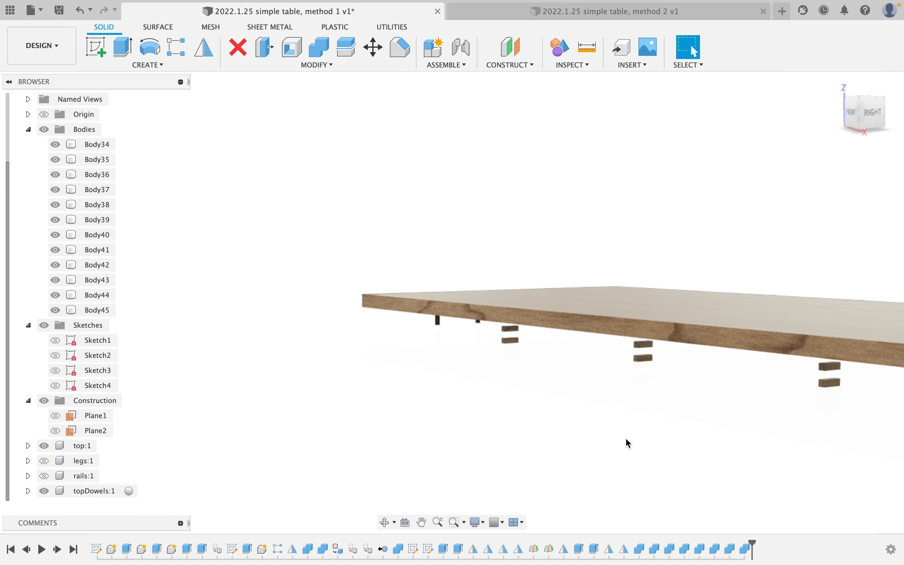
{"action": "scroll", "coordinate": [629, 443], "scroll_direction": "down", "scroll_amount": 2}
{"action": "middle_click_drag", "start_coordinate": [386, 420], "coordinate": [316, 368], "text": "shift"}
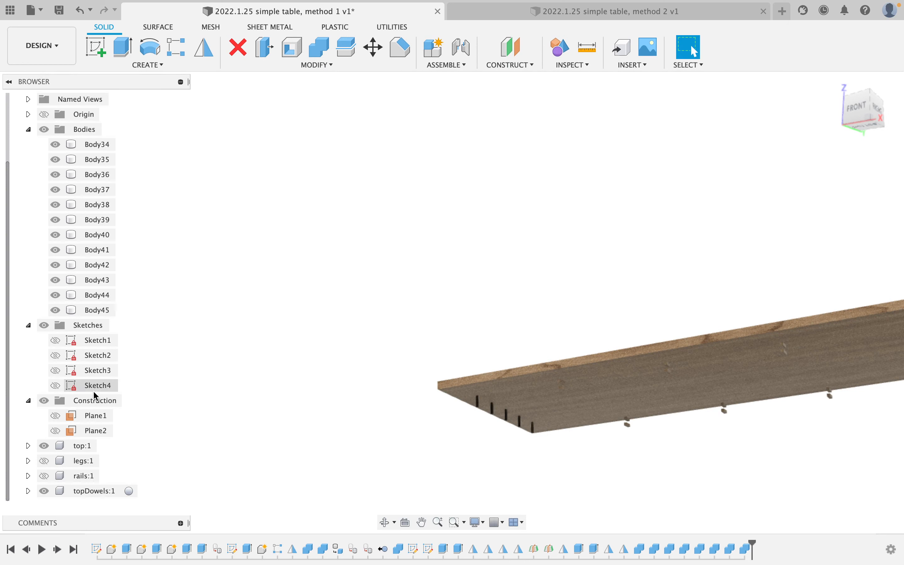
Show the rails component again and select the long front rail's face.
{"action": "left_click", "coordinate": [47, 473]}
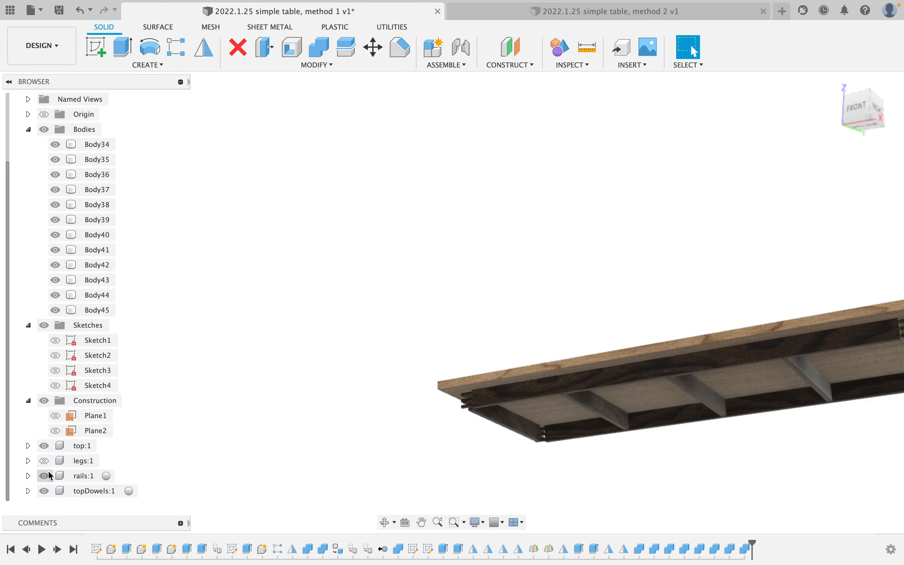
{"action": "left_click", "coordinate": [45, 464]}
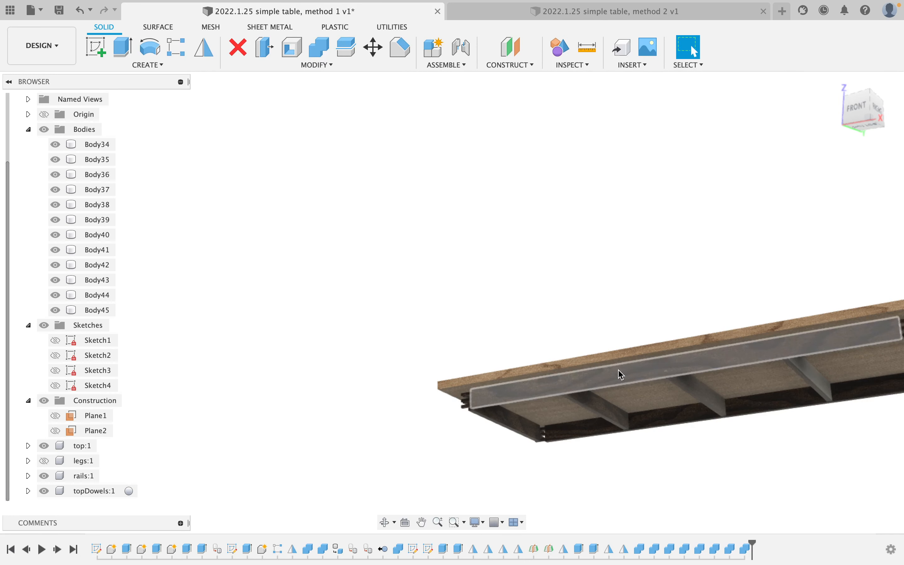
{"action": "scroll", "coordinate": [618, 370], "scroll_direction": "up", "scroll_amount": 5}
{"action": "scroll", "coordinate": [510, 335], "scroll_direction": "up", "scroll_amount": 3}
{"action": "scroll", "coordinate": [319, 244], "scroll_direction": "up", "scroll_amount": 3}
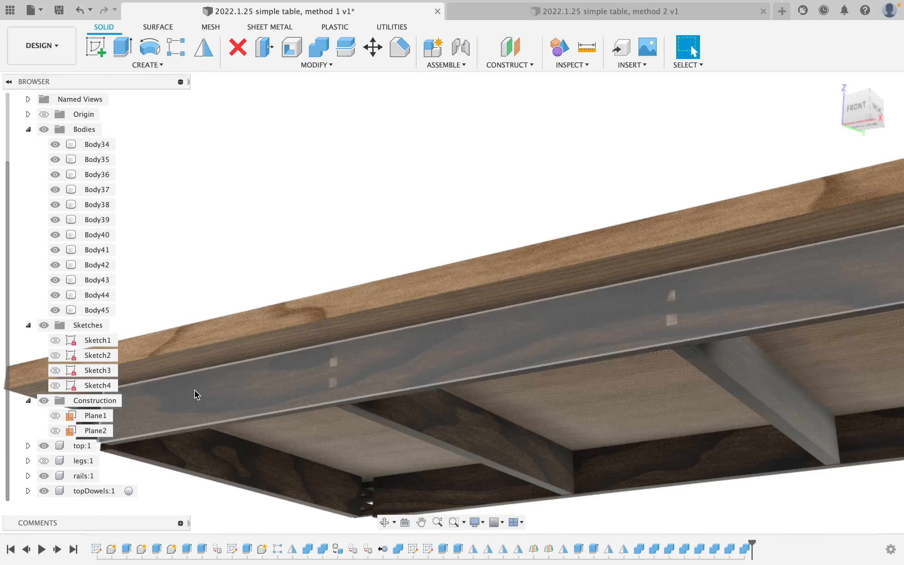
{"action": "left_click", "coordinate": [201, 392]}
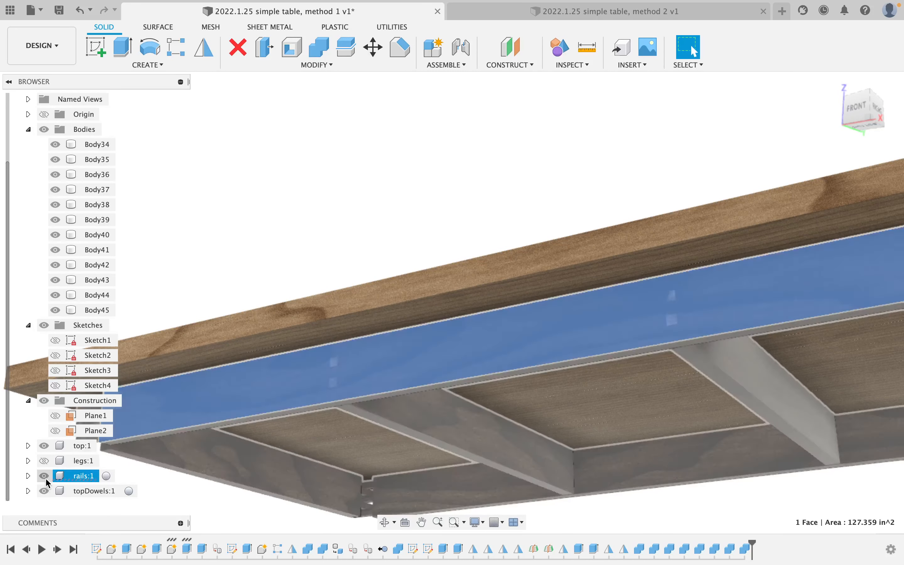
Hide rail bodies Body1, Body3 and Body4, keeping Body2 visible.
{"action": "left_click", "coordinate": [28, 476]}
{"action": "left_click", "coordinate": [40, 476]}
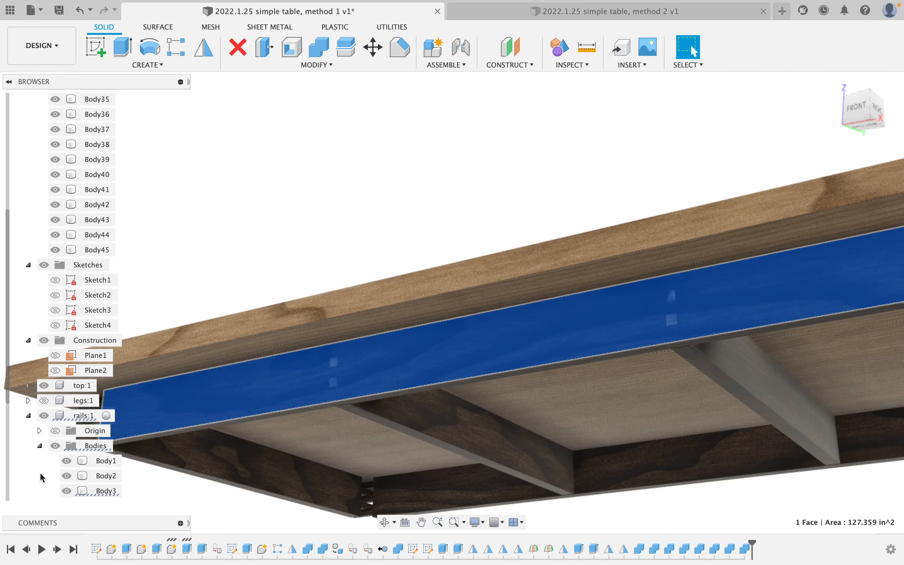
{"action": "left_click", "coordinate": [67, 416]}
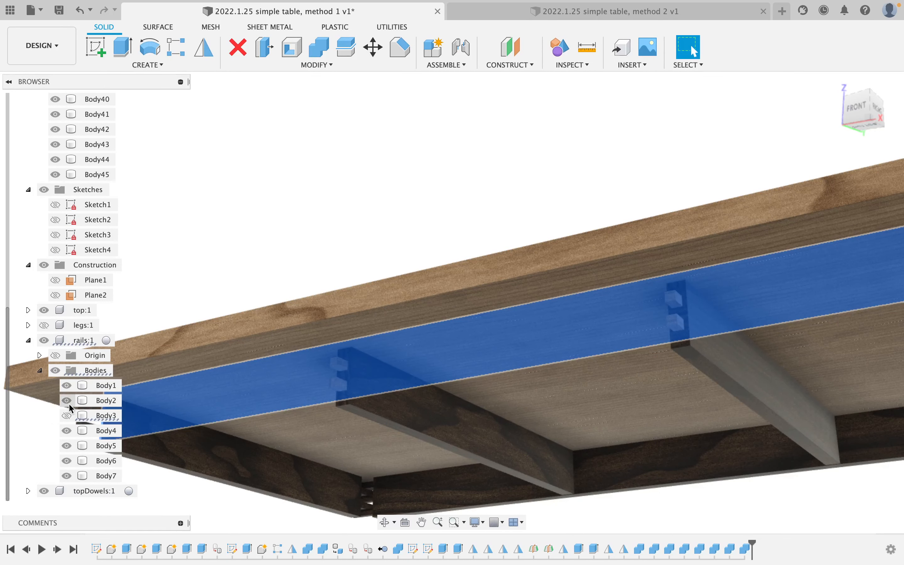
{"action": "left_click", "coordinate": [67, 400]}
{"action": "left_click", "coordinate": [67, 430]}
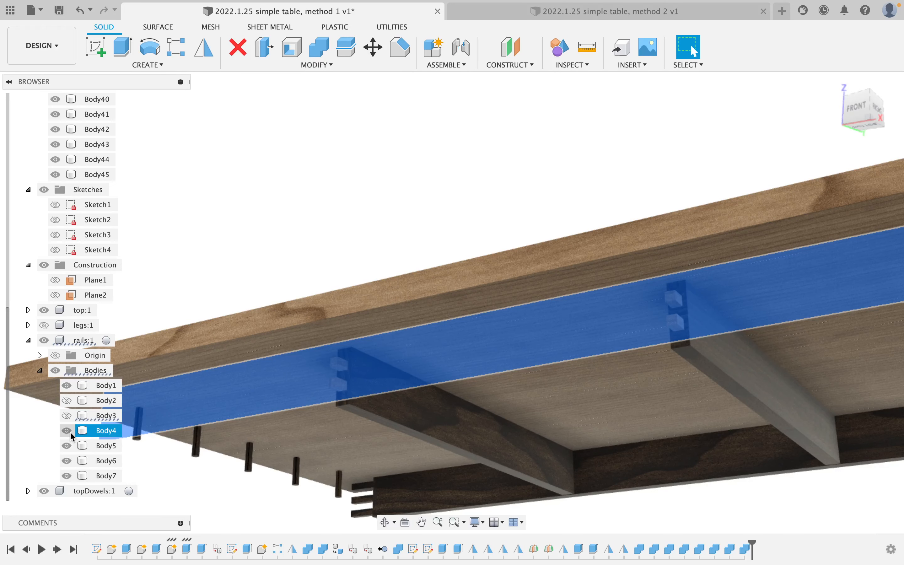
{"action": "left_click", "coordinate": [67, 406]}
{"action": "left_click", "coordinate": [67, 400]}
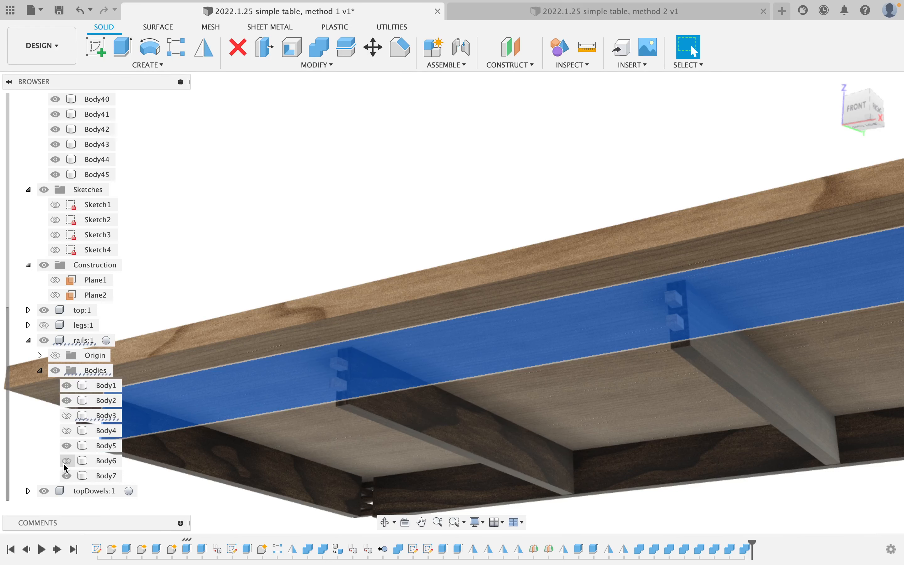
{"action": "left_click", "coordinate": [66, 386]}
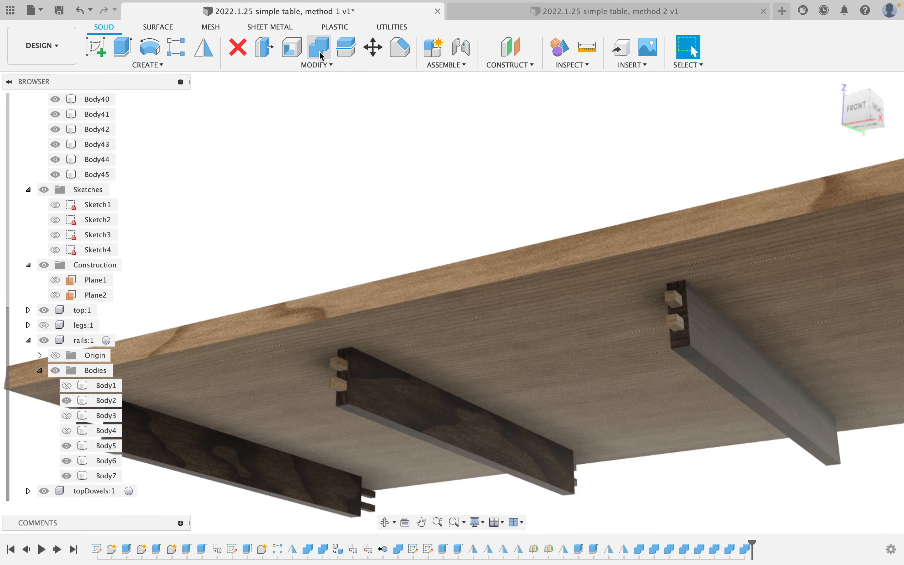
Combine-Join three dowels into the middle rail Body5.
{"action": "left_click", "coordinate": [320, 53]}
{"action": "left_click", "coordinate": [829, 212]}
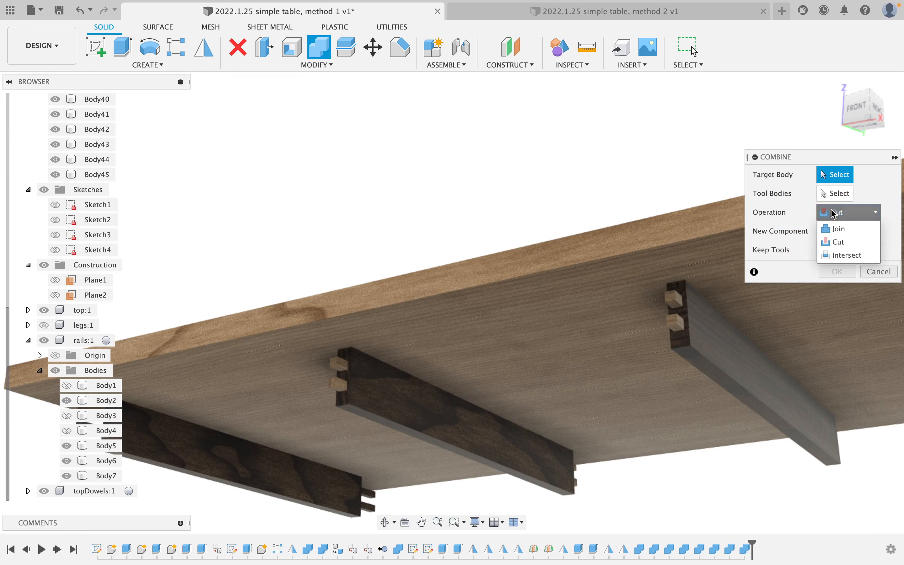
{"action": "left_click", "coordinate": [835, 228]}
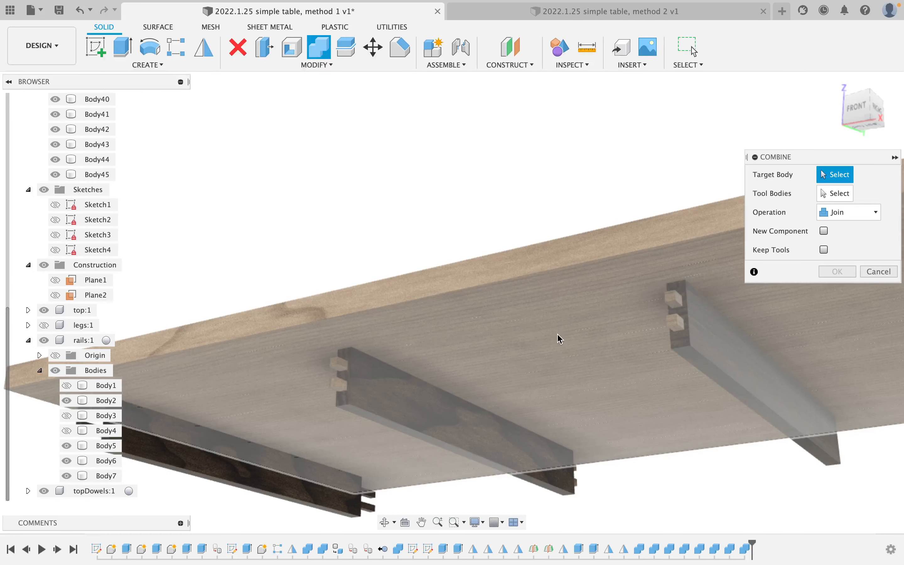
{"action": "left_click", "coordinate": [450, 423]}
{"action": "left_click", "coordinate": [344, 389]}
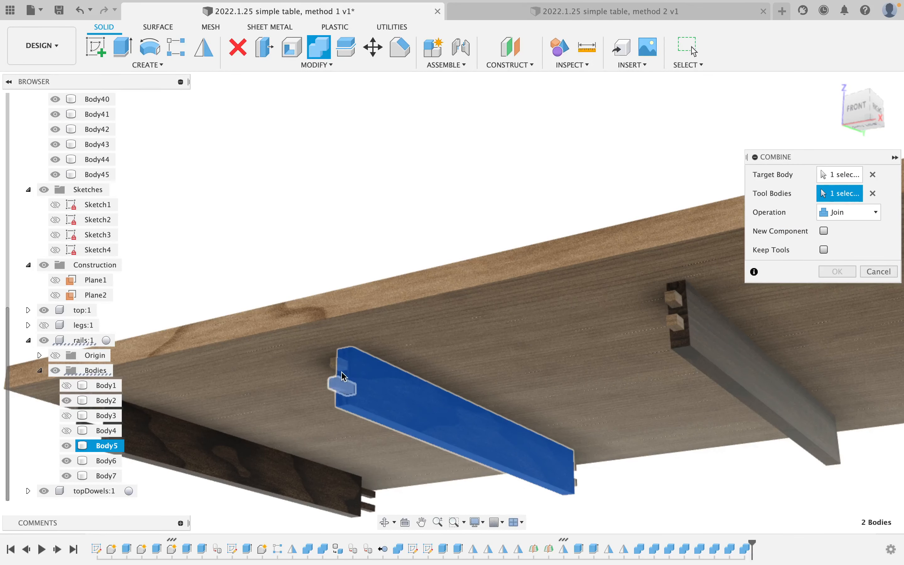
{"action": "left_click", "coordinate": [339, 362]}
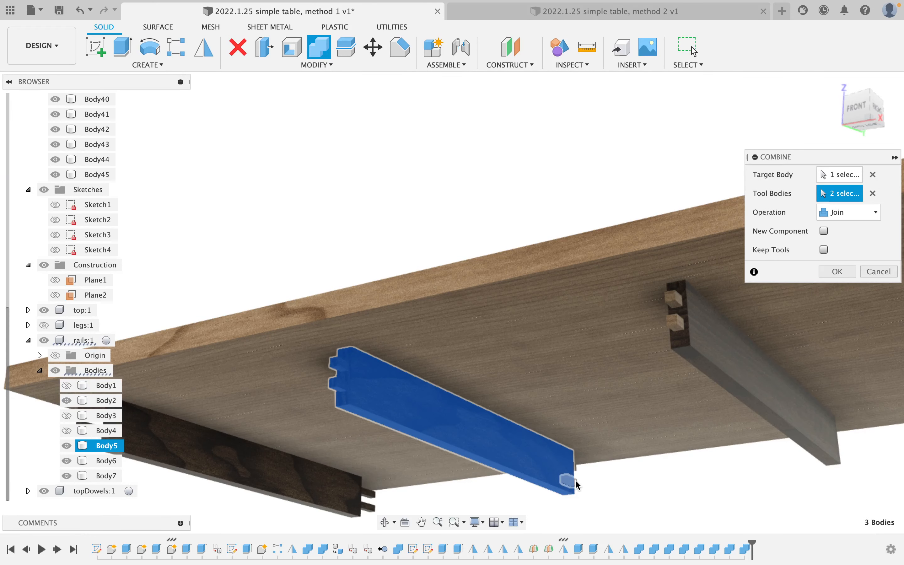
{"action": "left_click", "coordinate": [576, 483]}
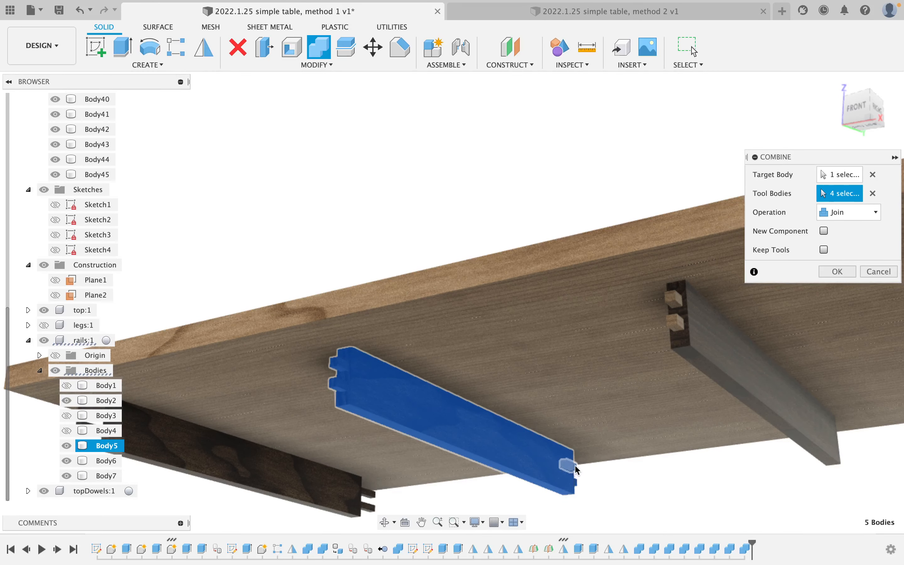
{"action": "left_click", "coordinate": [836, 272]}
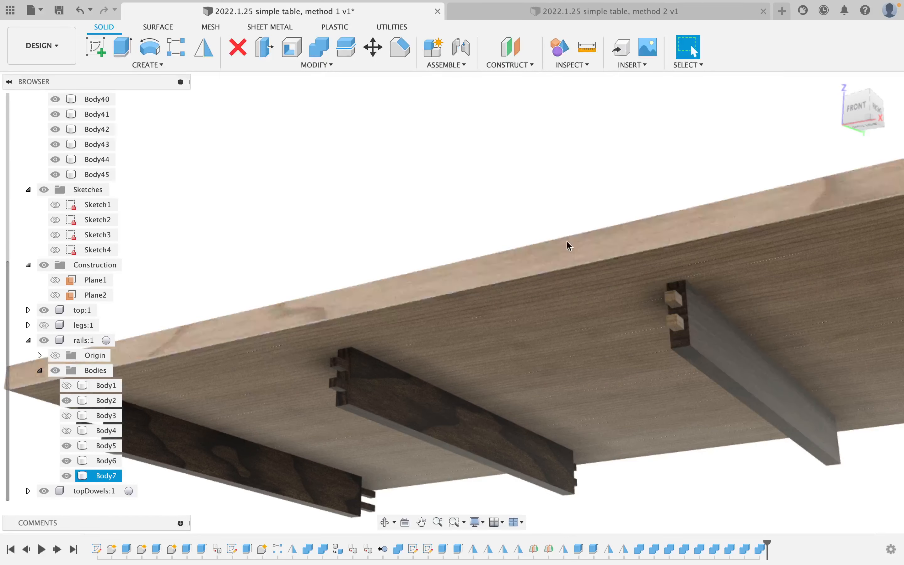
Repeat the Join to merge four dowels into rail Body7.
{"action": "right_click", "coordinate": [535, 218]}
{"action": "left_click", "coordinate": [536, 183]}
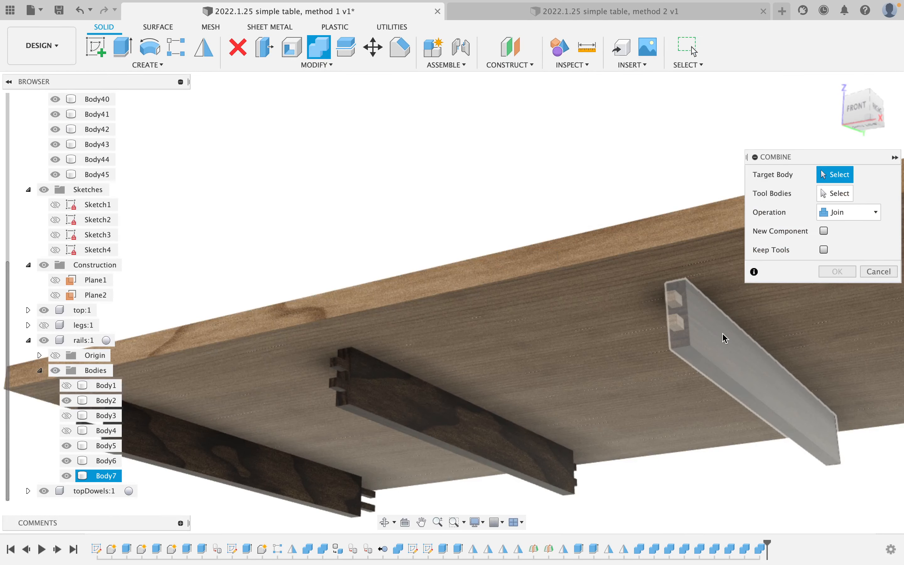
{"action": "left_click", "coordinate": [681, 331]}
{"action": "left_click", "coordinate": [674, 299]}
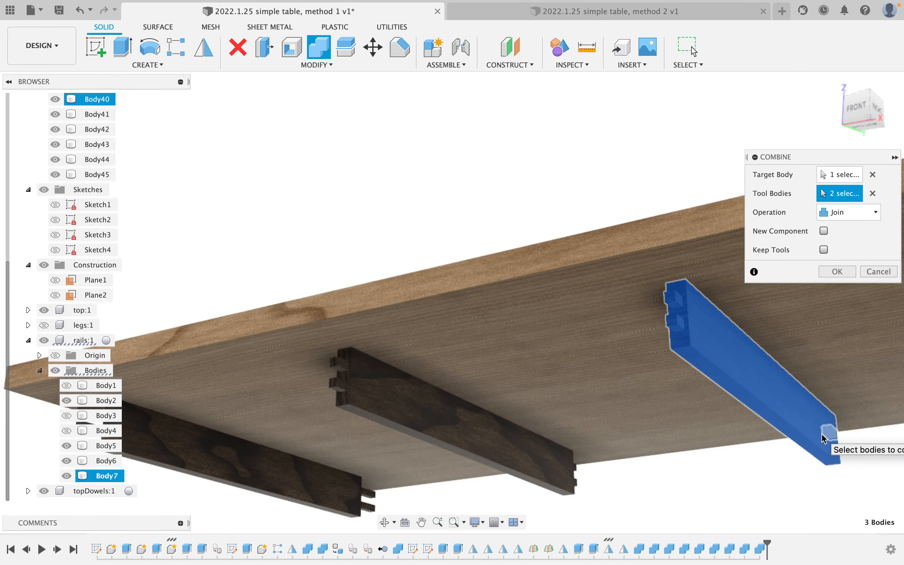
{"action": "middle_click_drag", "start_coordinate": [824, 438], "coordinate": [661, 450], "text": "shift"}
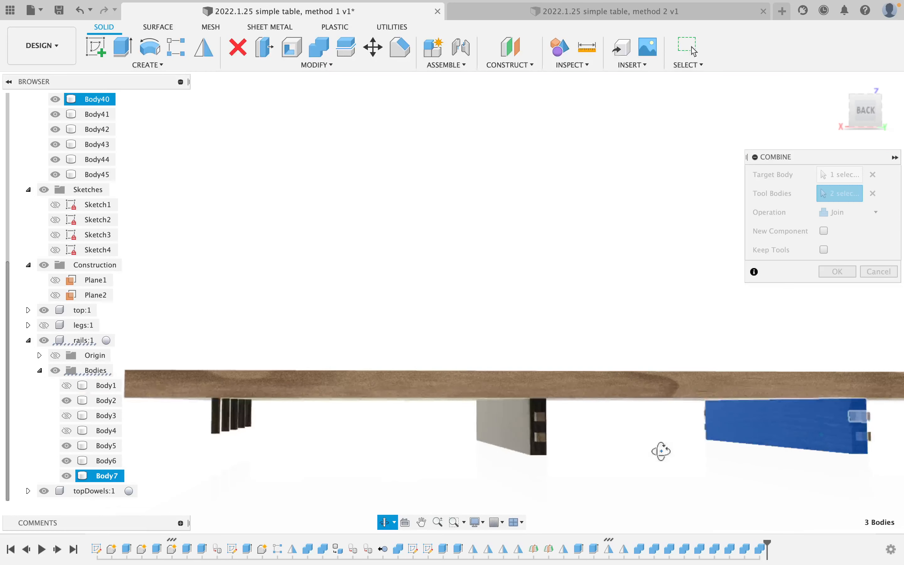
{"action": "left_click", "coordinate": [863, 437]}
{"action": "left_click", "coordinate": [865, 418]}
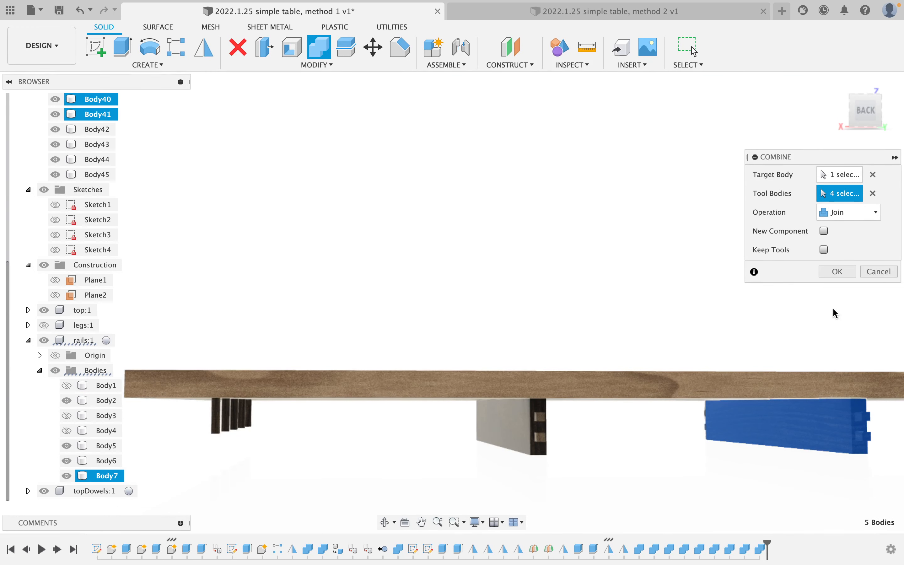
{"action": "left_click", "coordinate": [825, 273]}
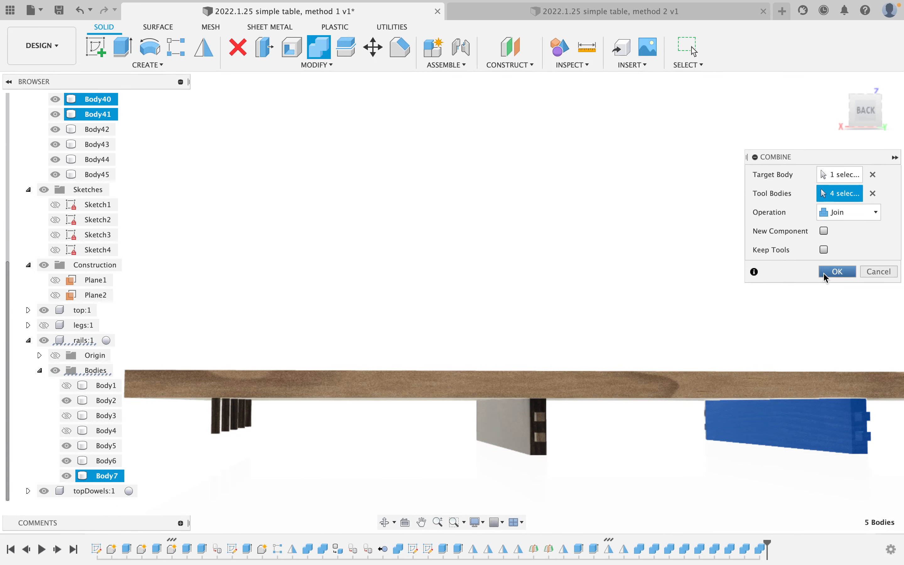
Repeat the Join to merge four more dowels into the middle rail.
{"action": "right_click", "coordinate": [577, 445]}
{"action": "left_click", "coordinate": [571, 404]}
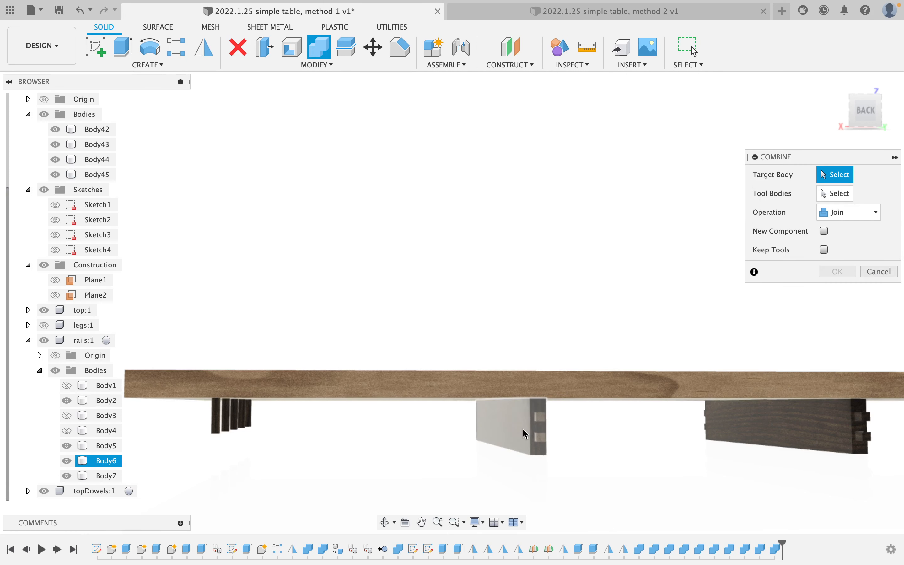
{"action": "left_click", "coordinate": [525, 433]}
{"action": "left_click", "coordinate": [538, 417]}
{"action": "left_click", "coordinate": [538, 436]}
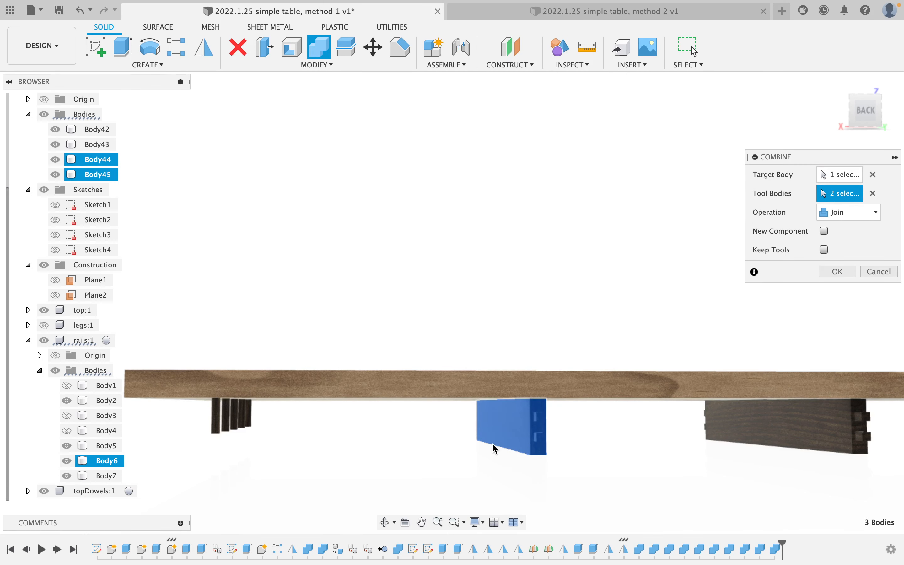
{"action": "middle_click_drag", "start_coordinate": [495, 448], "coordinate": [435, 447], "text": "shift"}
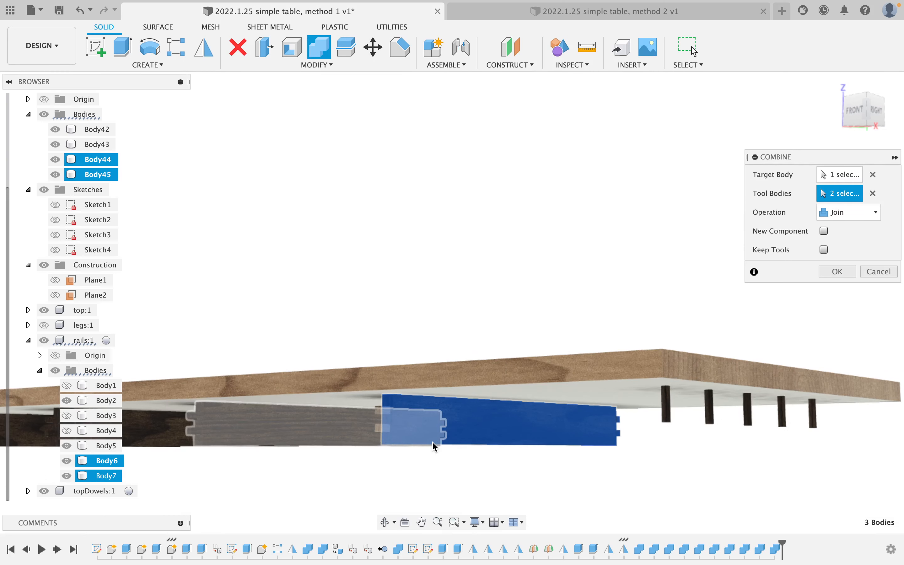
{"action": "left_click", "coordinate": [406, 436]}
{"action": "left_click", "coordinate": [389, 427]}
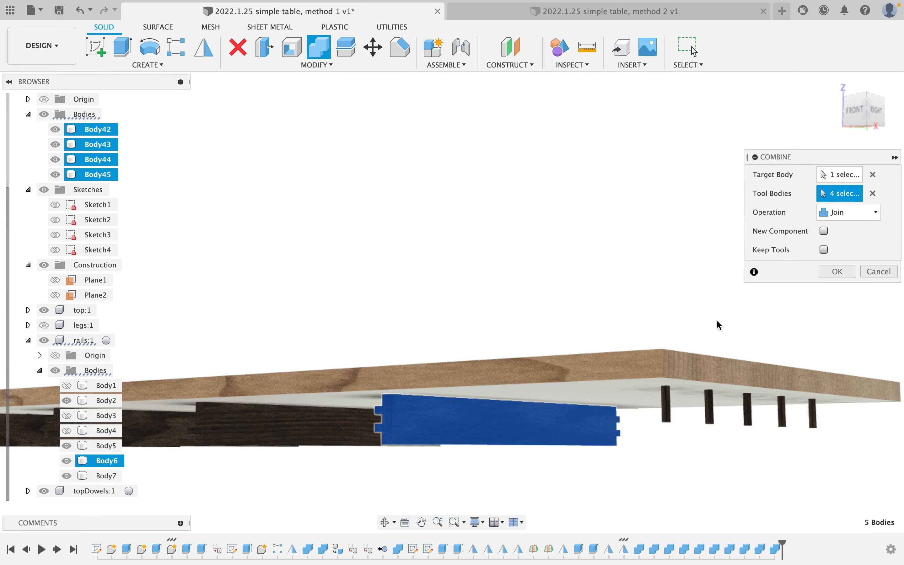
{"action": "left_click", "coordinate": [837, 271]}
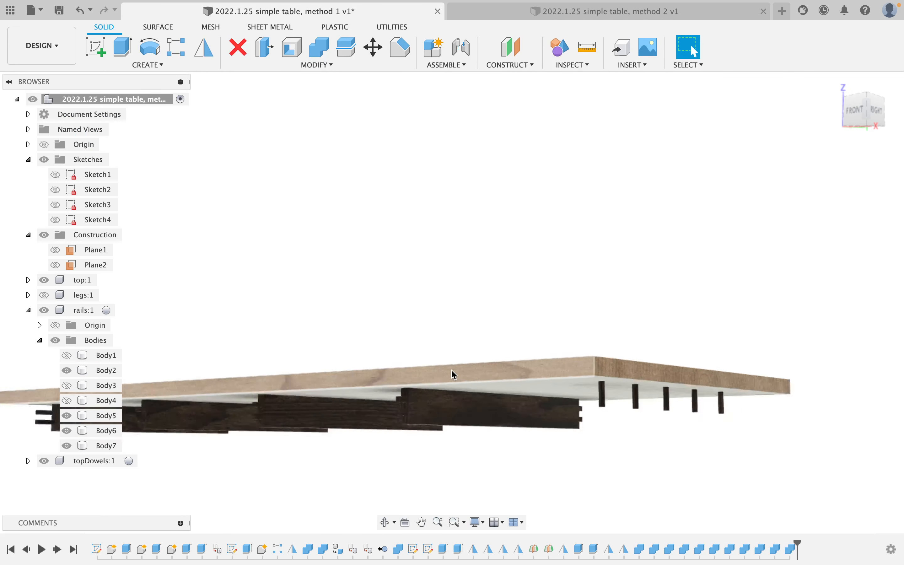
Unhide rail bodies Body4, Body3 and Body1.
{"action": "scroll", "coordinate": [454, 373], "scroll_direction": "down", "scroll_amount": 1}
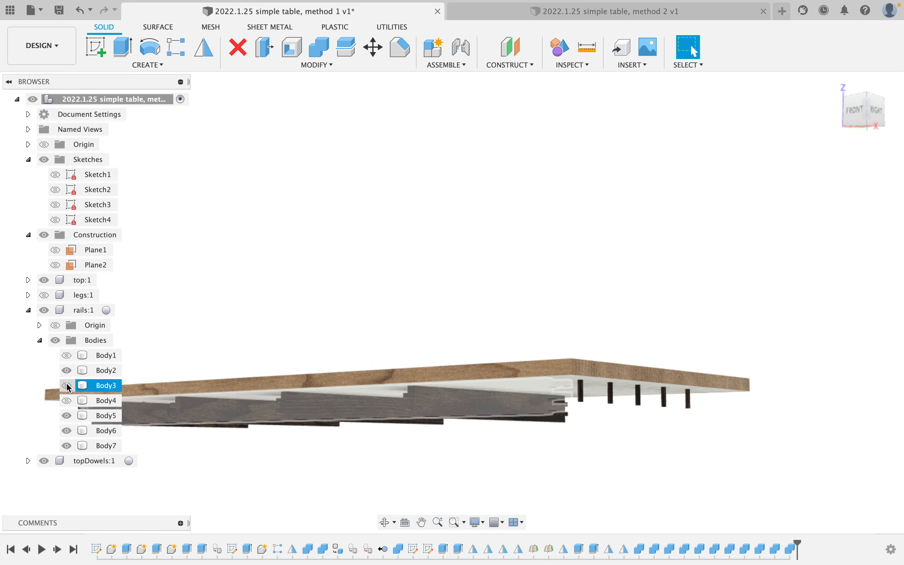
{"action": "left_click", "coordinate": [66, 400]}
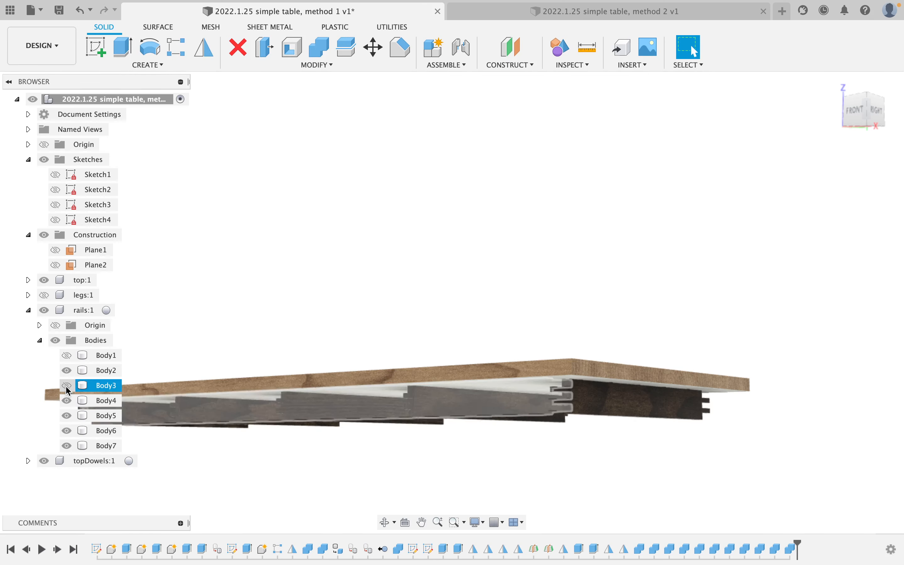
{"action": "left_click", "coordinate": [67, 385]}
{"action": "left_click", "coordinate": [65, 355]}
{"action": "middle_click_drag", "start_coordinate": [368, 403], "coordinate": [377, 346], "text": "shift"}
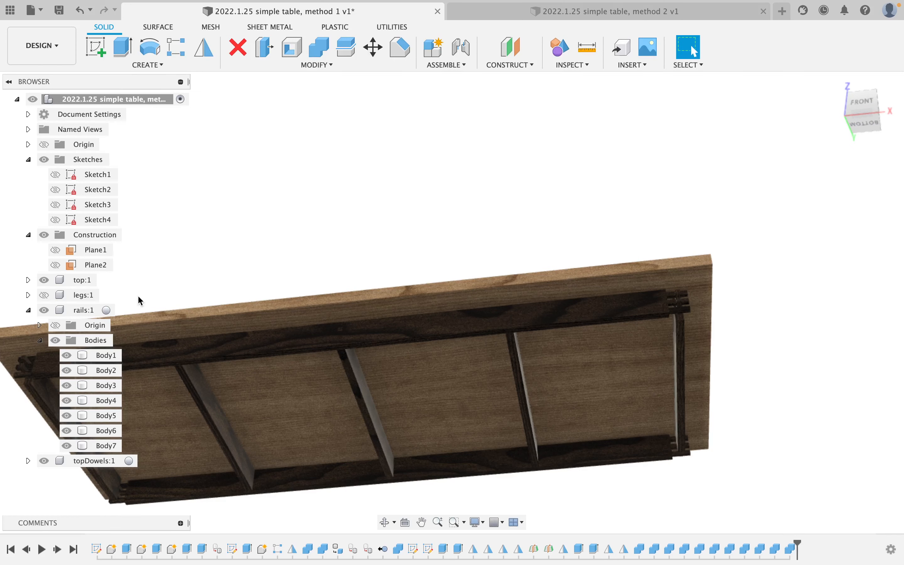
Combine-Cut dowel holes into one long rail using the three cross rails as tools.
{"action": "left_click", "coordinate": [326, 45]}
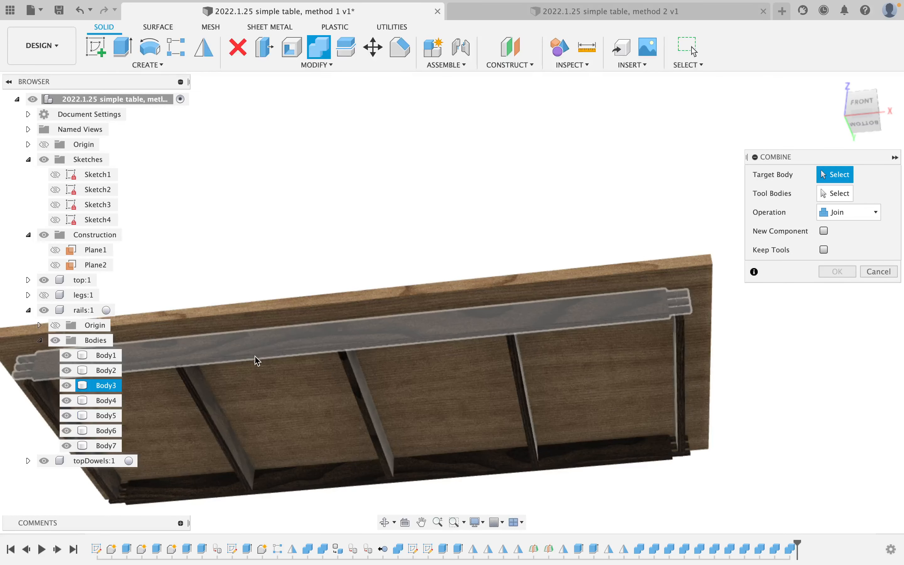
{"action": "left_click", "coordinate": [263, 350]}
{"action": "left_click", "coordinate": [221, 423]}
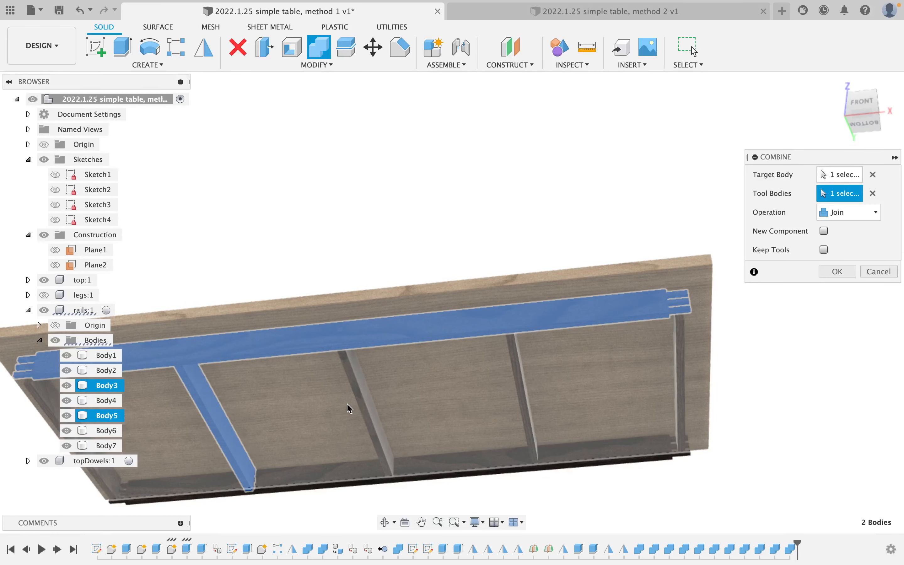
{"action": "left_click", "coordinate": [360, 406]}
{"action": "left_click", "coordinate": [528, 384]}
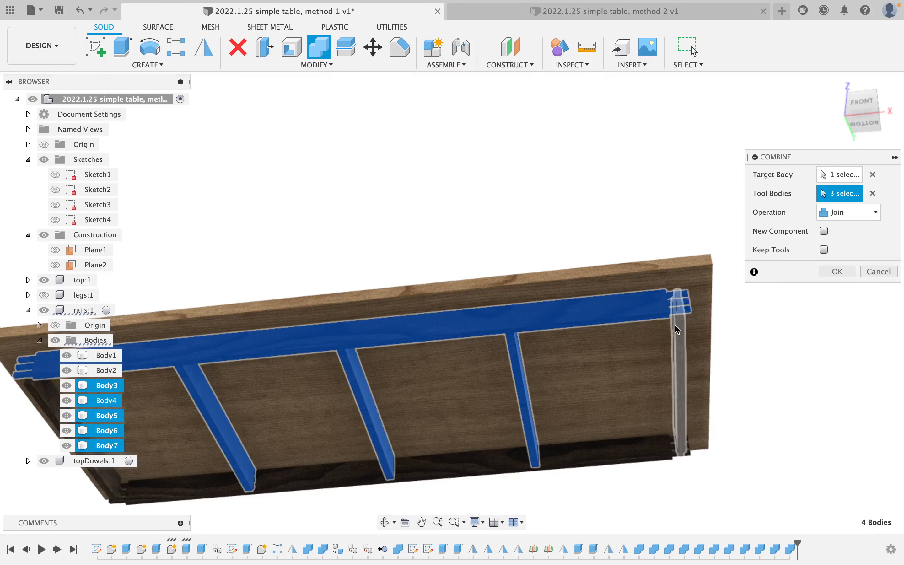
{"action": "left_click", "coordinate": [828, 220]}
{"action": "left_click", "coordinate": [825, 231]}
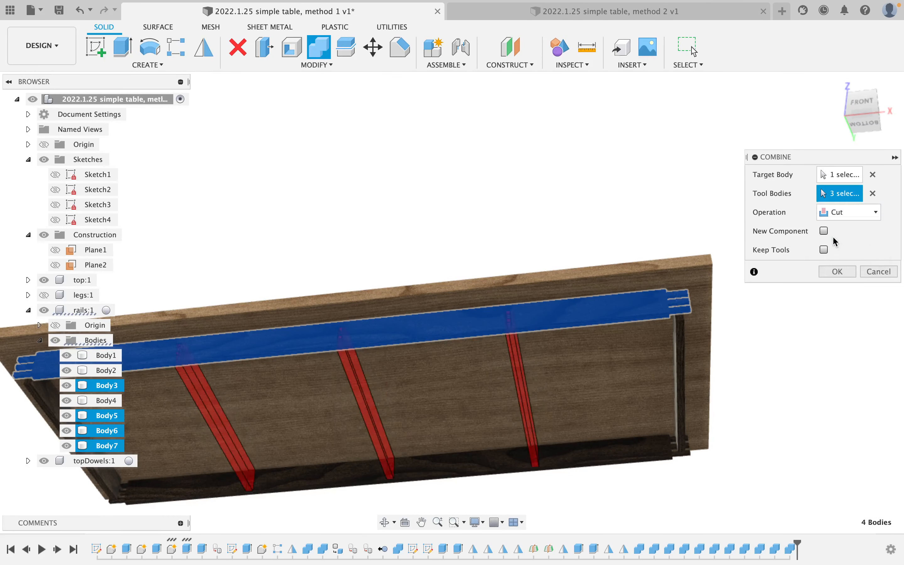
{"action": "left_click", "coordinate": [837, 271]}
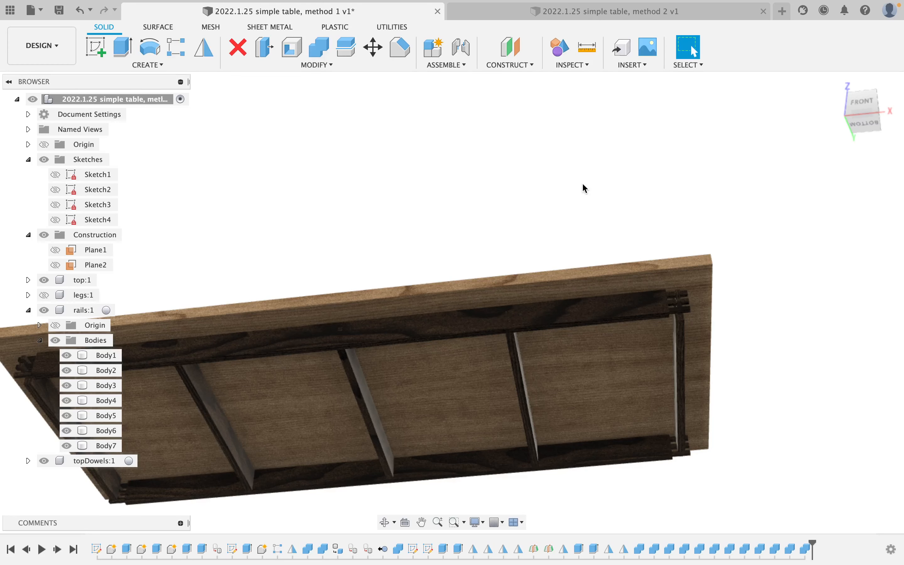
Repeat the Cut on the bottom long rail with the same three cross rails.
{"action": "right_click", "coordinate": [581, 169]}
{"action": "left_click", "coordinate": [586, 160]}
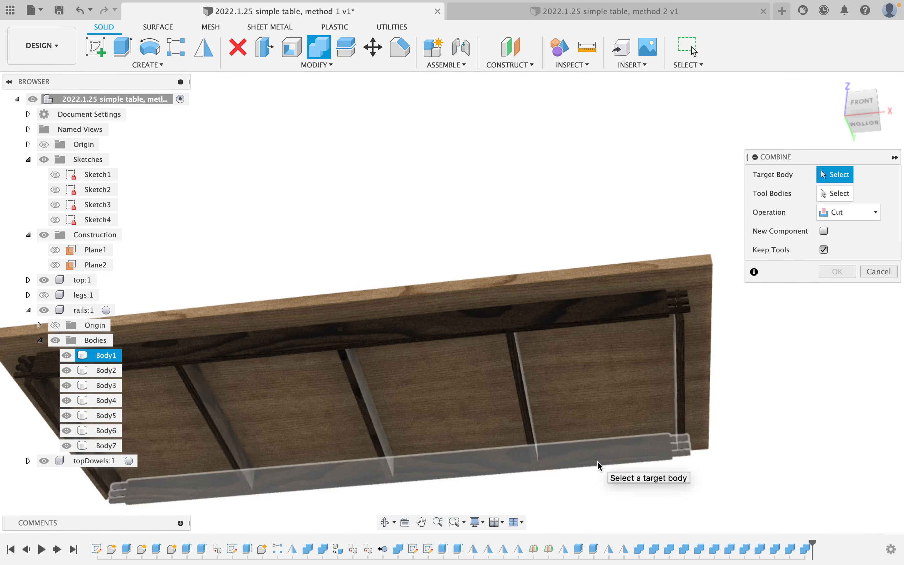
{"action": "left_click", "coordinate": [601, 463]}
{"action": "left_click", "coordinate": [527, 406]}
{"action": "left_click", "coordinate": [370, 420]}
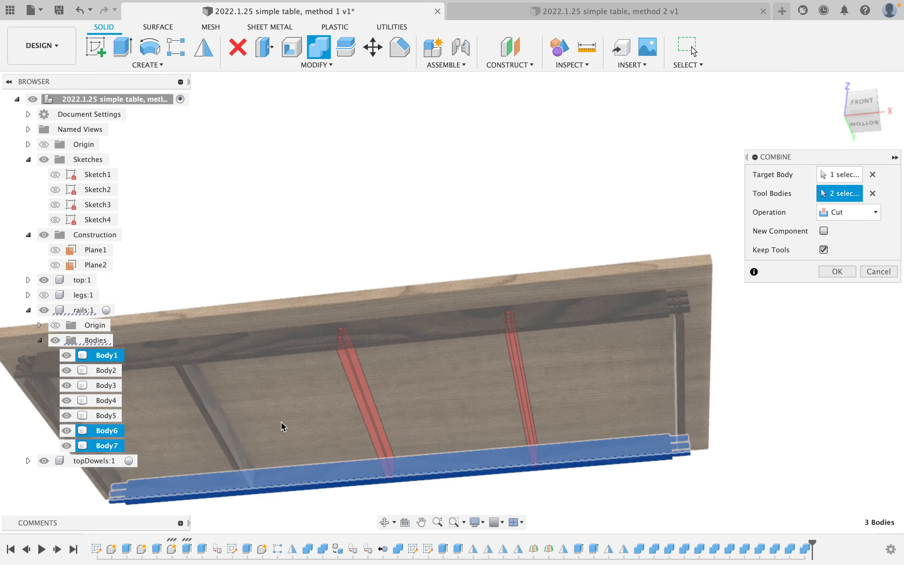
{"action": "left_click", "coordinate": [232, 437]}
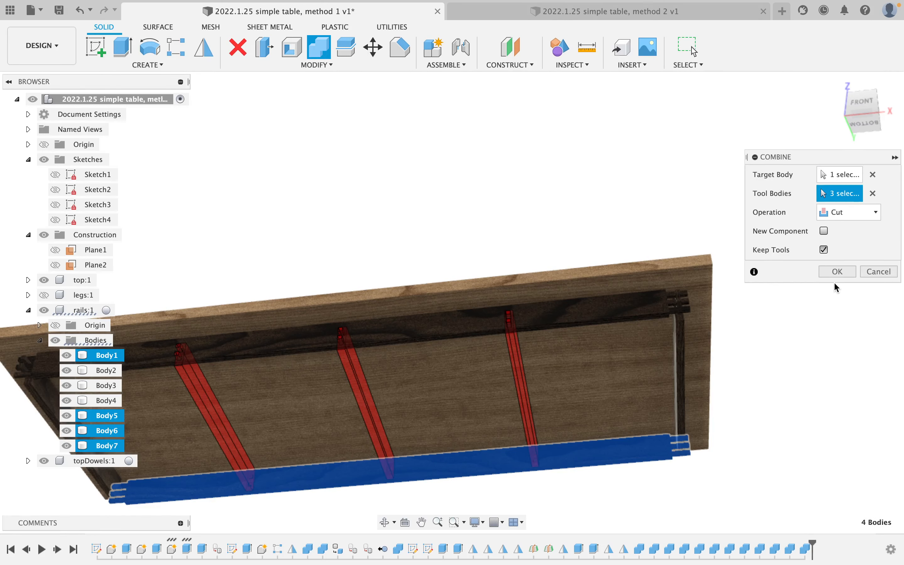
{"action": "left_click", "coordinate": [832, 272]}
{"action": "middle_click_drag", "start_coordinate": [470, 222], "coordinate": [425, 241], "text": "shift"}
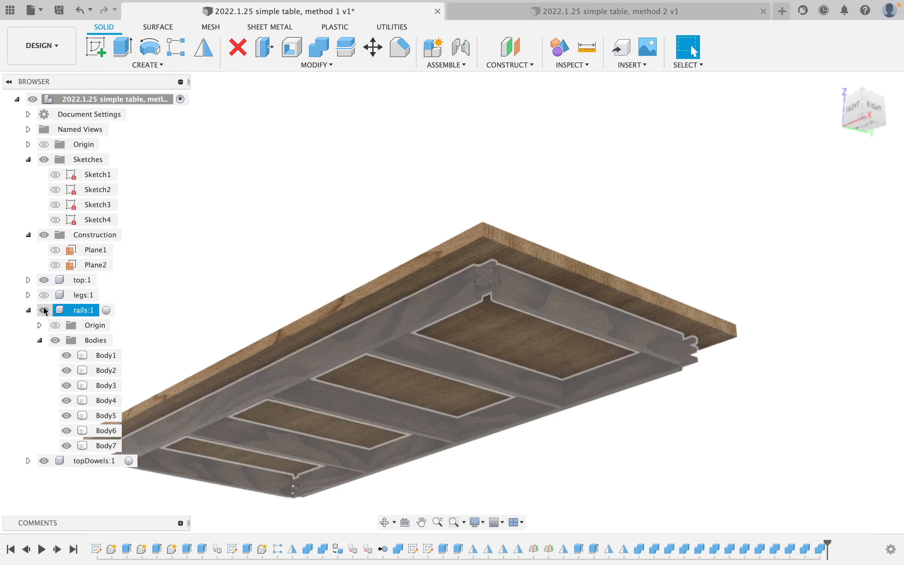
Show the legs and apply the lighter walnut finish to three rails.
{"action": "left_click", "coordinate": [44, 294]}
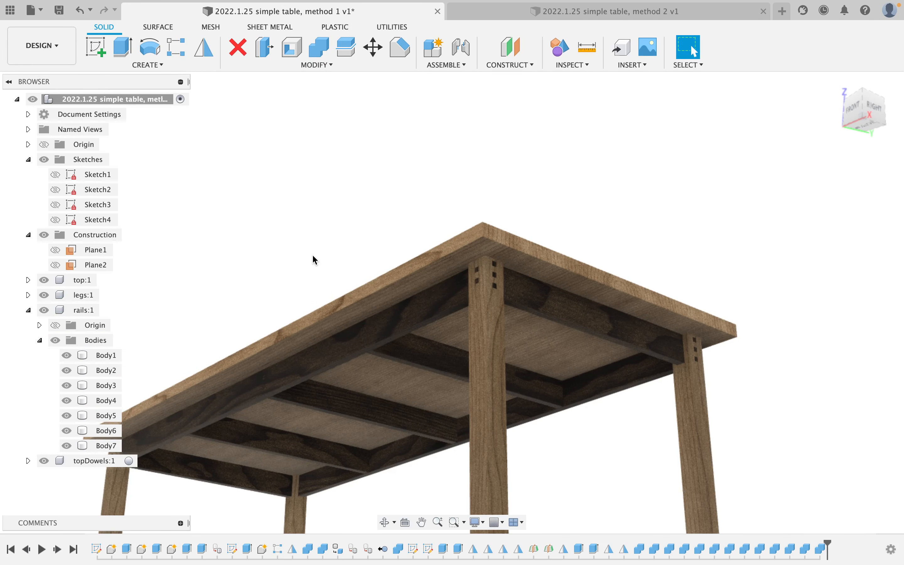
{"action": "key", "text": "a"}
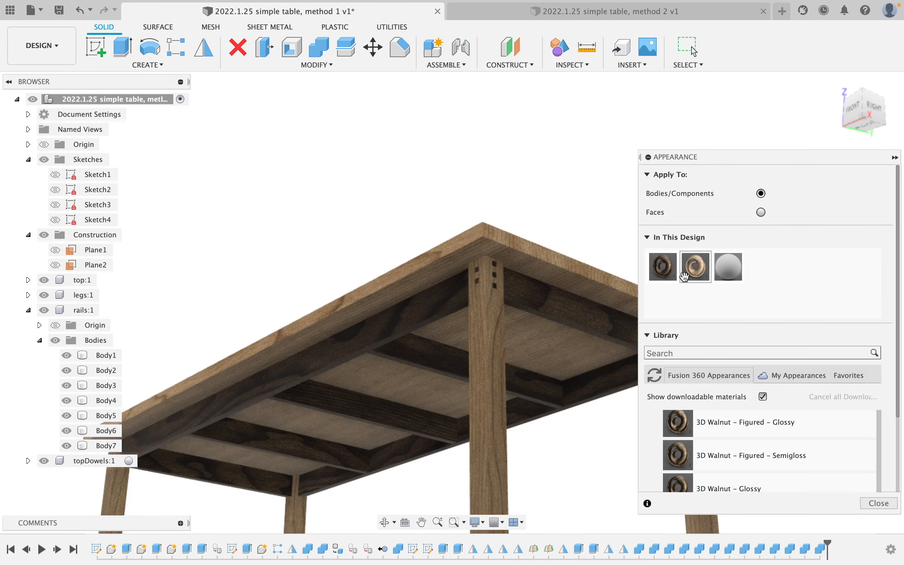
{"action": "left_click_drag", "start_coordinate": [696, 267], "coordinate": [433, 364]}
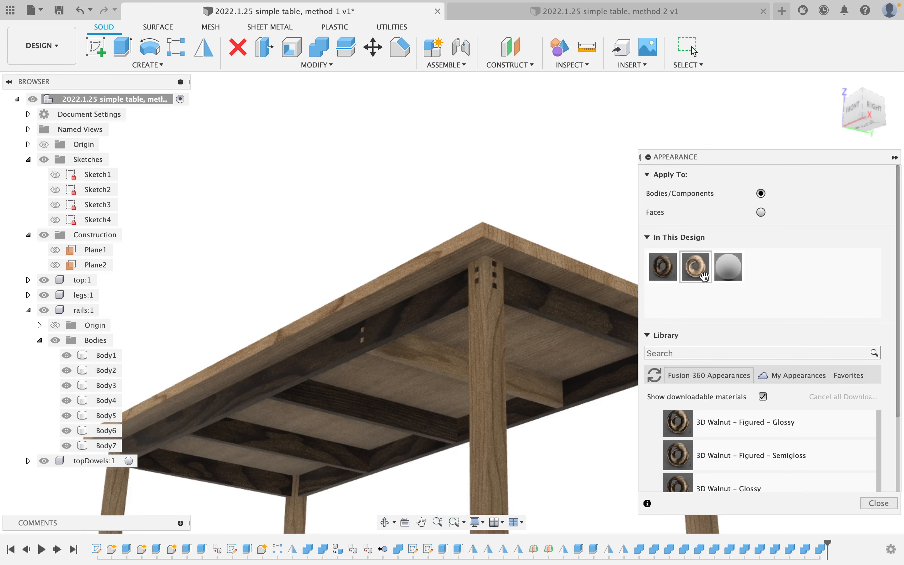
{"action": "left_click_drag", "start_coordinate": [704, 276], "coordinate": [359, 429]}
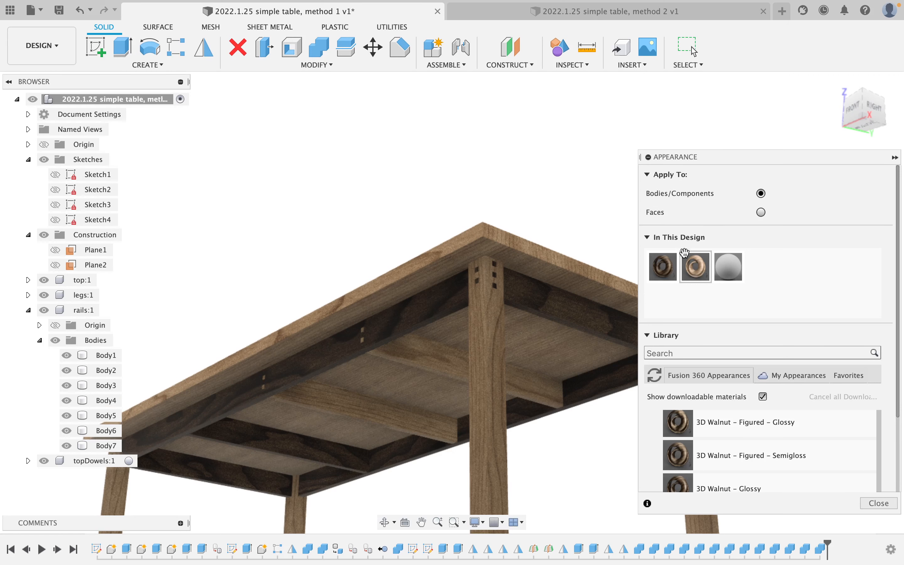
{"action": "left_click_drag", "start_coordinate": [685, 253], "coordinate": [276, 432]}
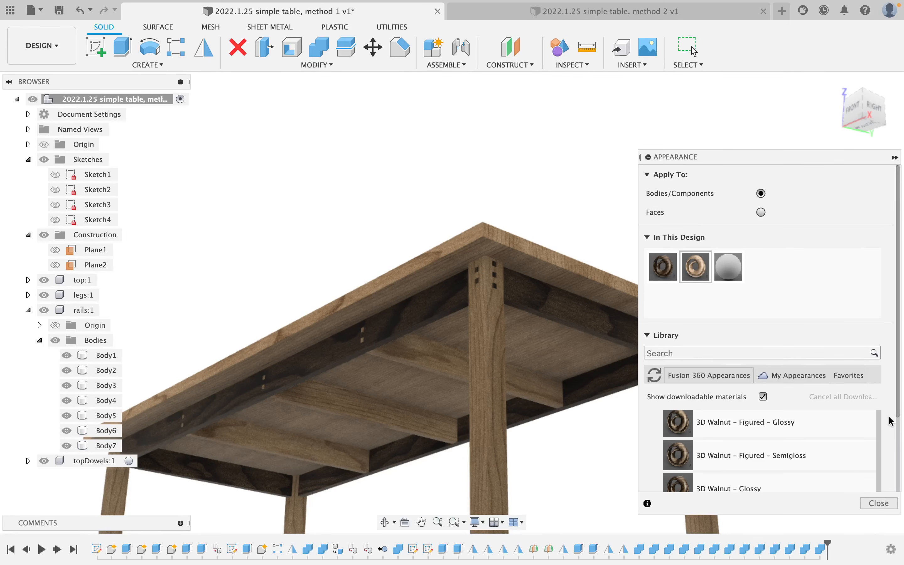
{"action": "left_click", "coordinate": [879, 502]}
Orbit to a raised three-quarter view of the assembled table.
{"action": "middle_click_drag", "start_coordinate": [356, 277], "coordinate": [547, 309], "text": "shift"}
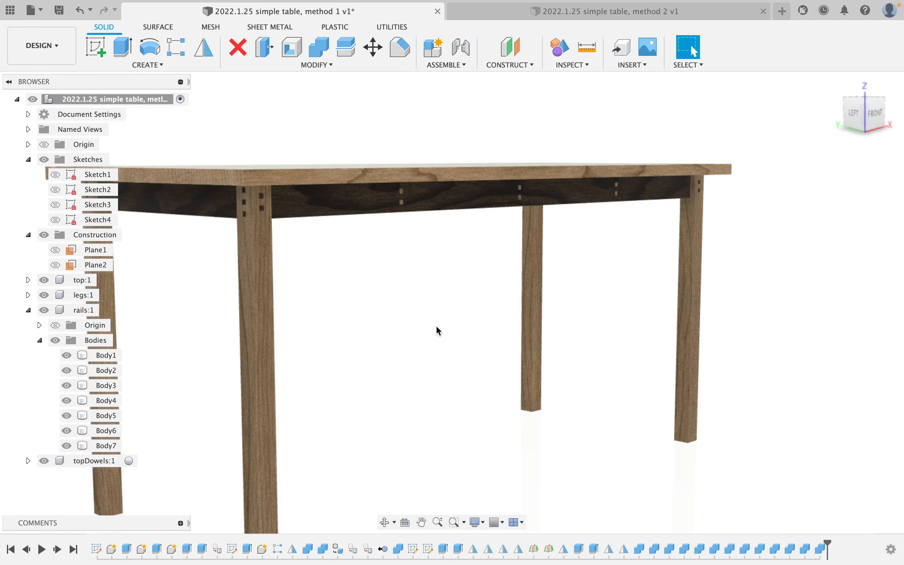
{"action": "middle_click_drag", "start_coordinate": [439, 331], "coordinate": [506, 290], "text": "shift"}
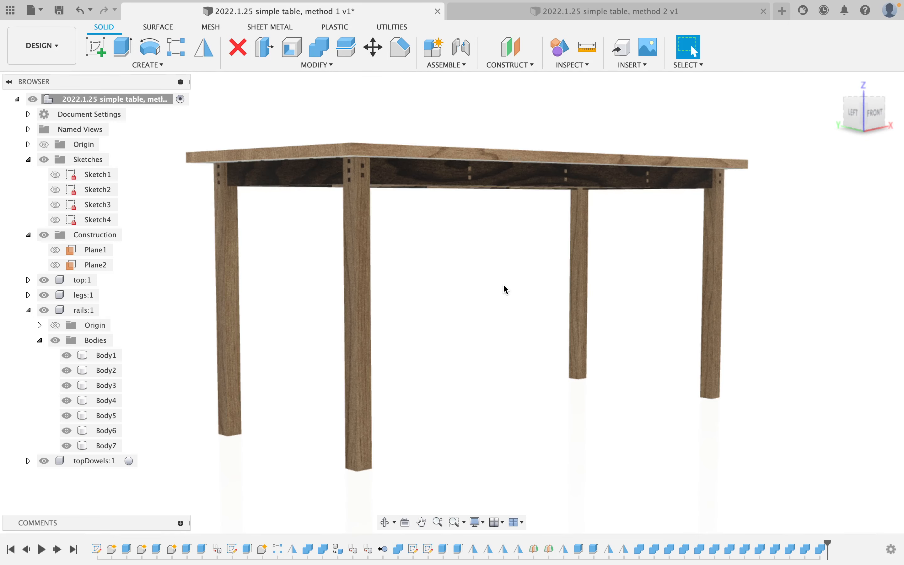
{"action": "middle_click_drag", "start_coordinate": [483, 252], "coordinate": [454, 250], "text": "shift"}
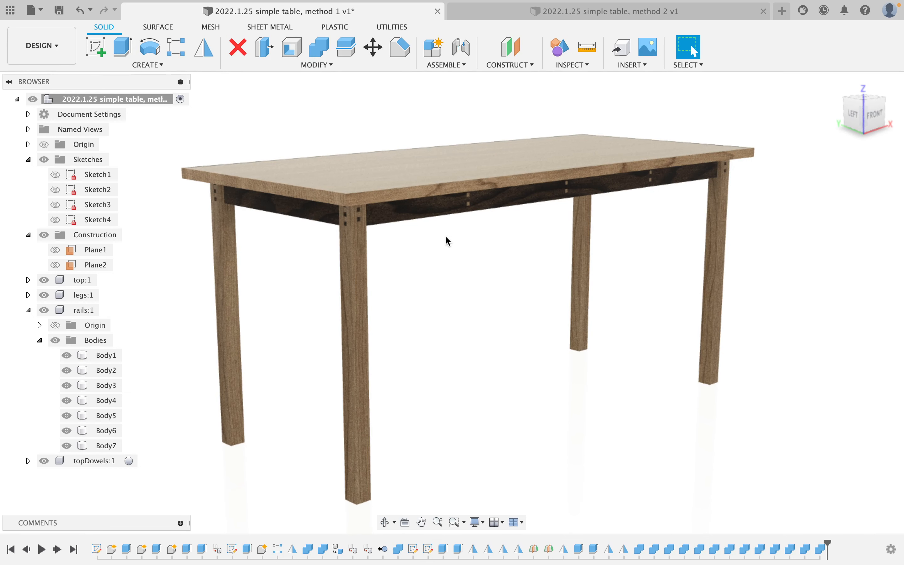